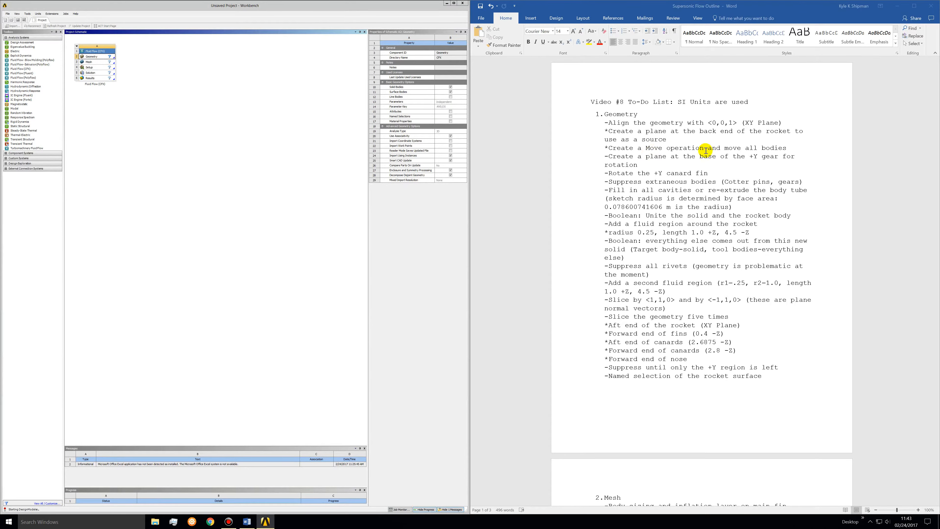
Step: Review the Geometry, Mesh and Setup sections of the to-do list document
scroll(629, 148, "down", 12)
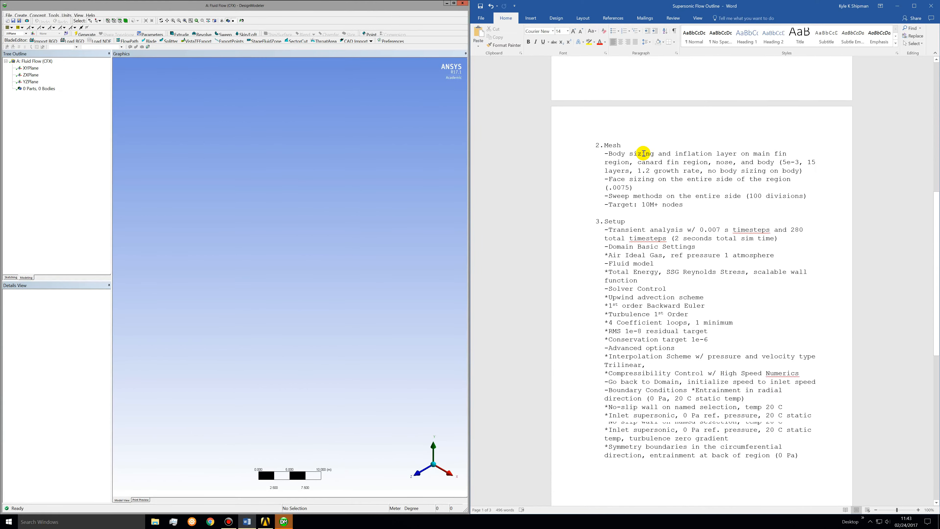
scroll(647, 163, "down", 12)
scroll(645, 203, "up", 20)
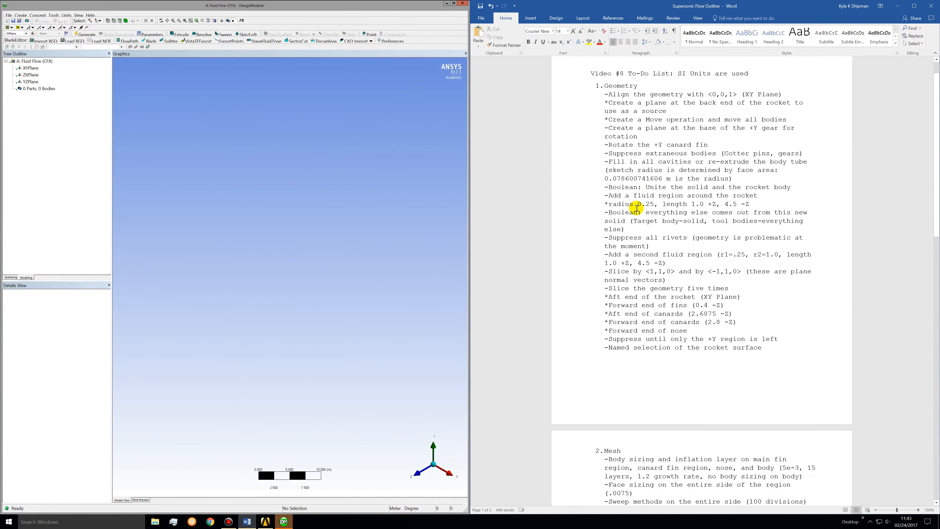
scroll(634, 153, "down", 12)
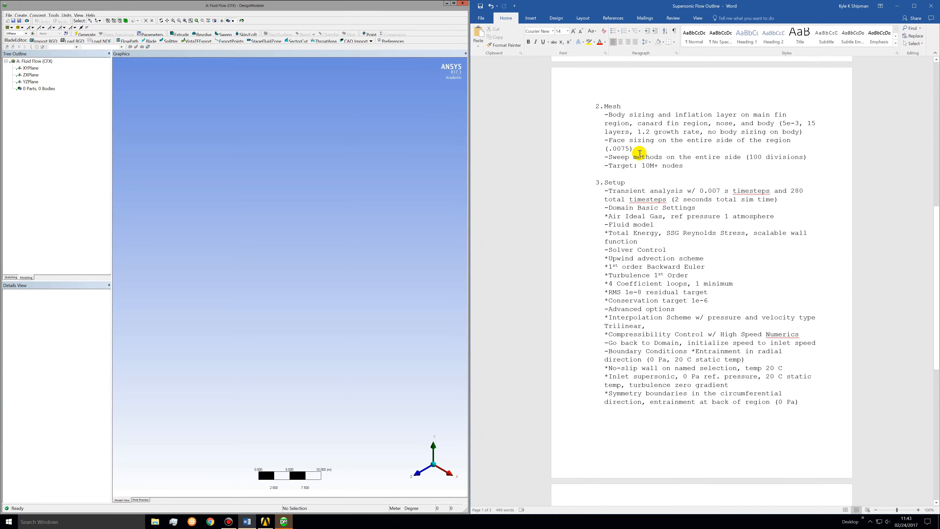
scroll(639, 154, "down", 8)
scroll(640, 166, "up", 18)
scroll(639, 179, "up", 5)
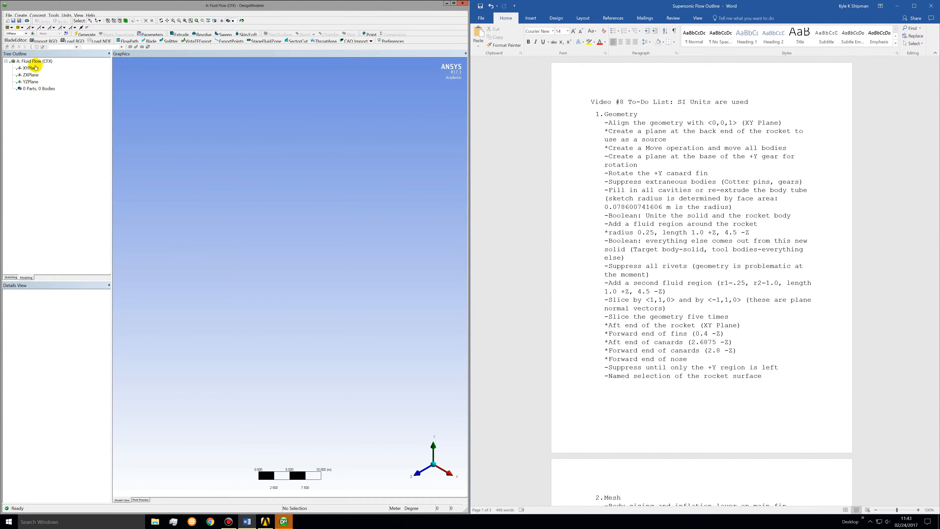
Step: Import the external geometry file OuterRocketAssem.x_t and generate the rocket model
left_click(8, 17)
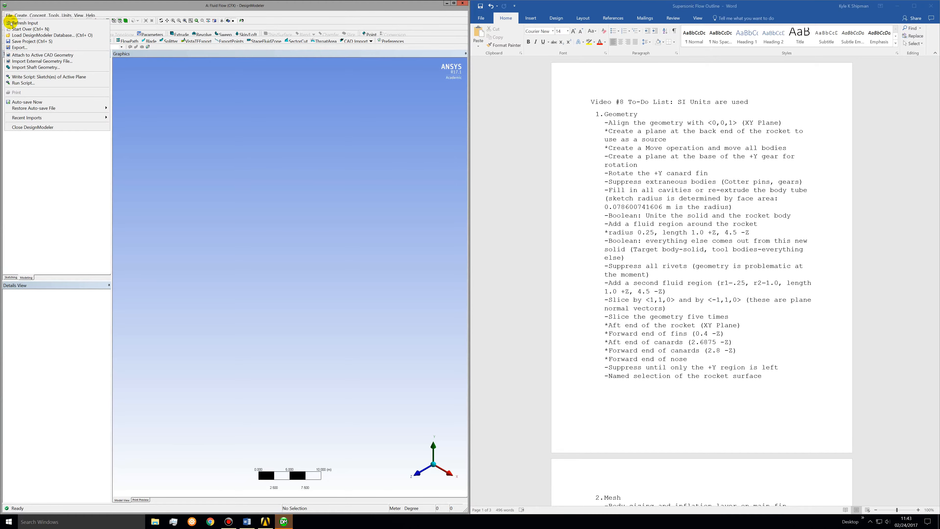
left_click(26, 61)
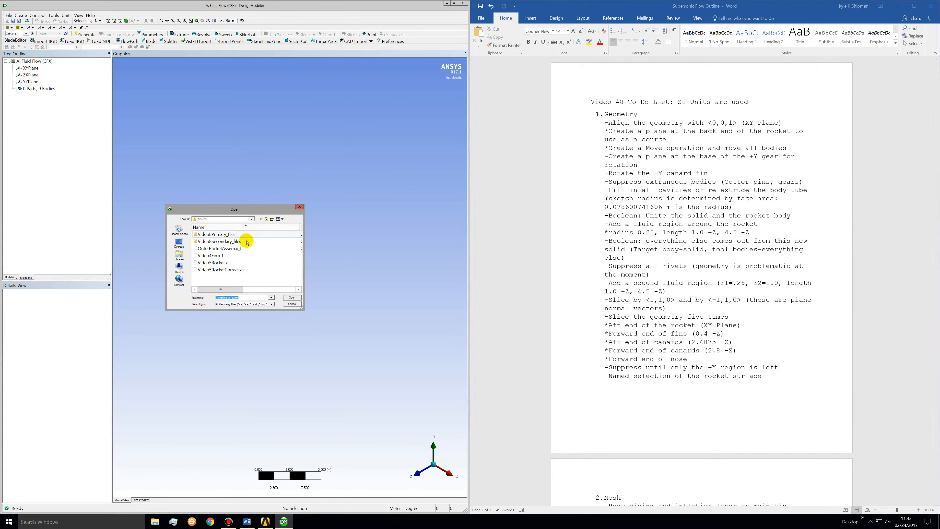
left_click(221, 249)
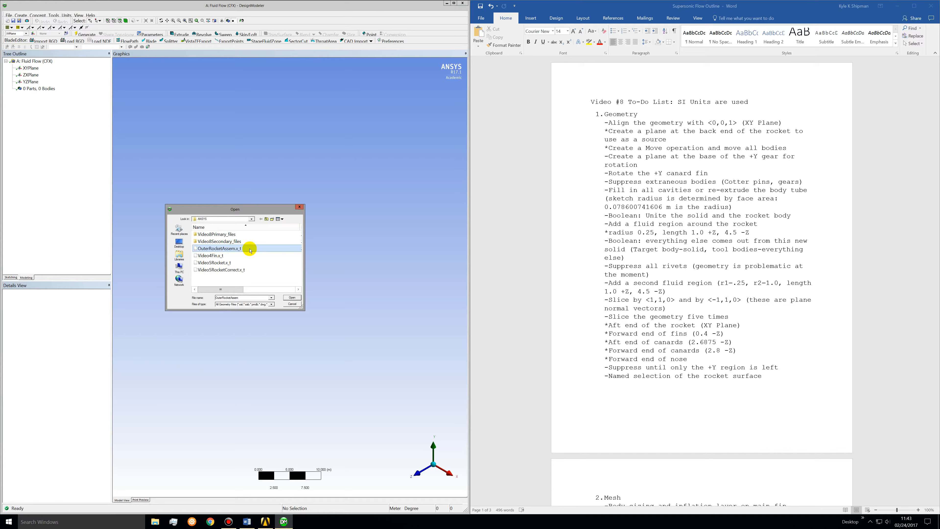
double_click(231, 248)
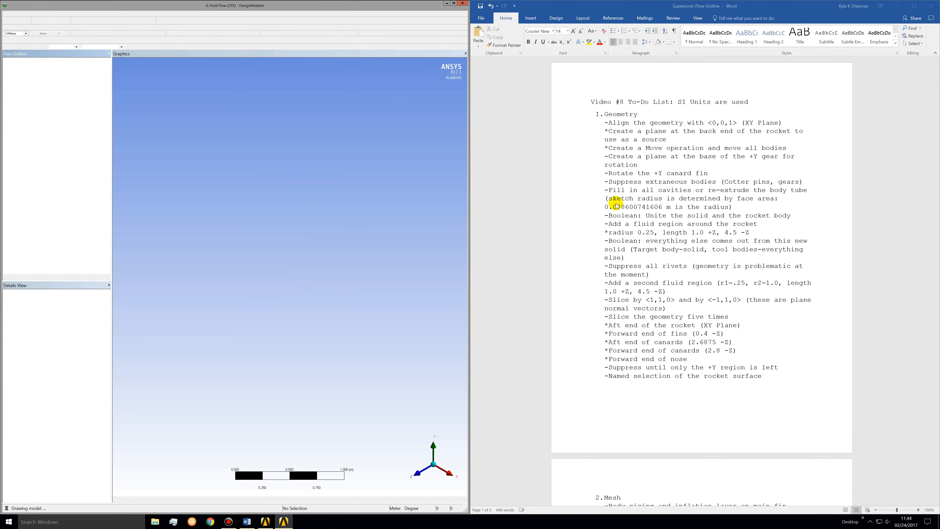
middle_click_drag(338, 332, 313, 323)
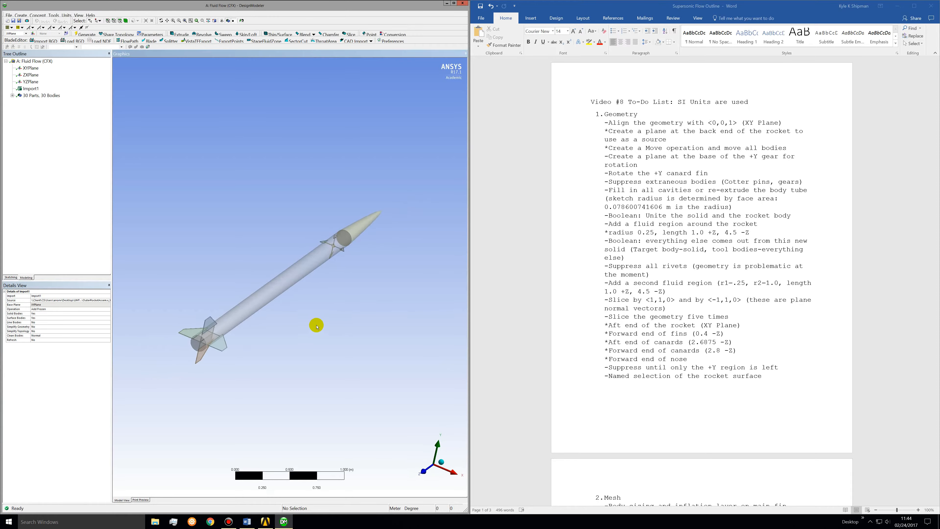
Step: Create a From Face plane on the circular face at the rocket's aft end and generate it
left_click(32, 34)
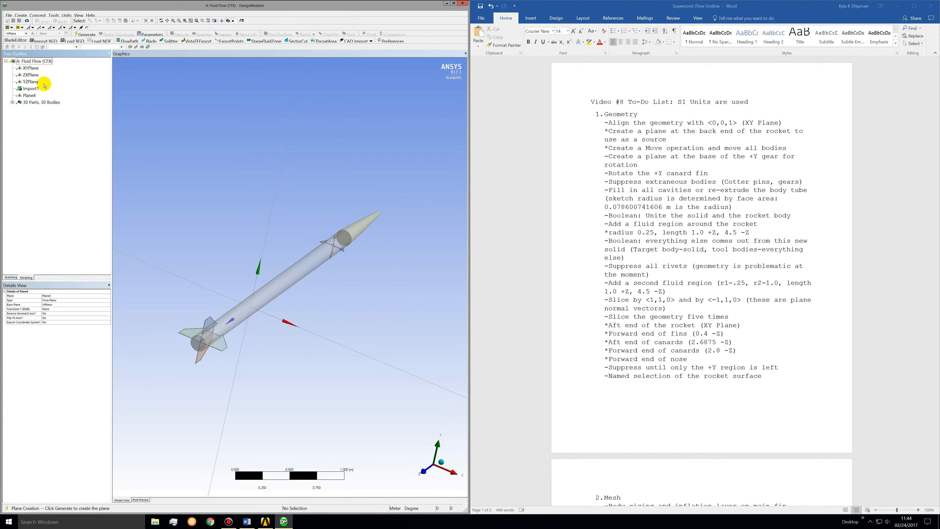
left_click(59, 300)
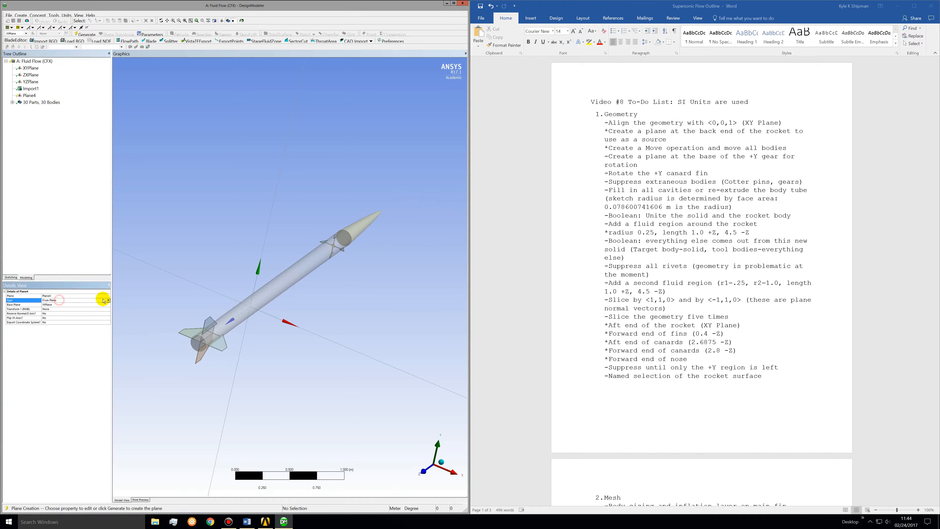
left_click(110, 302)
left_click(73, 309)
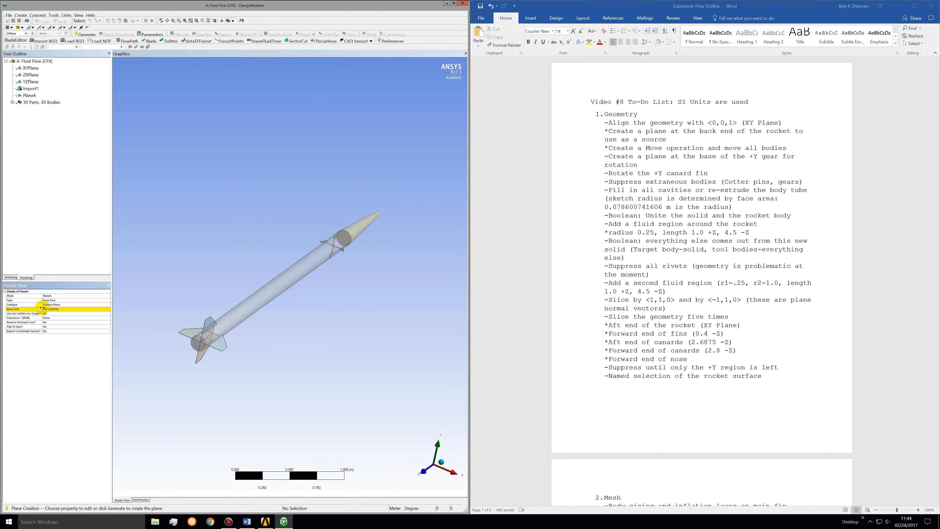
left_click(195, 342)
left_click(60, 310)
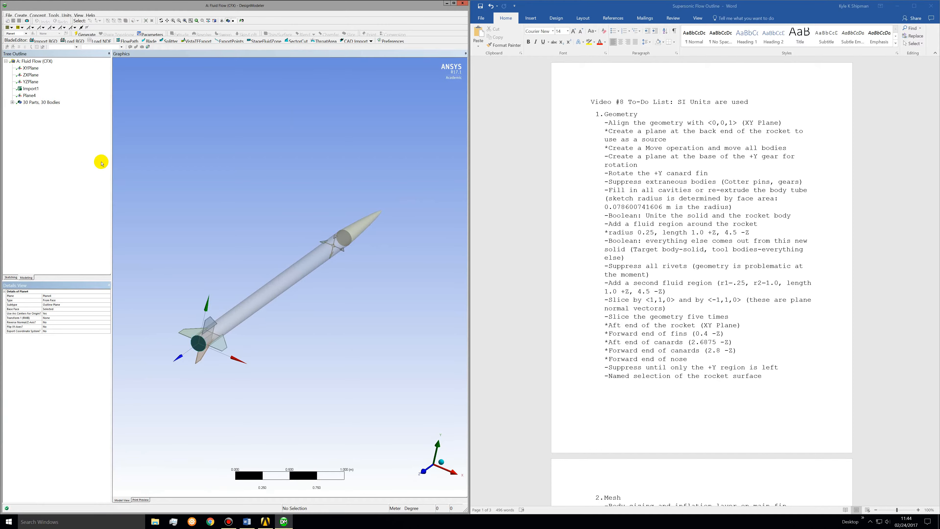
Step: Add a Move body transformation with the aft-end plane as source and XYPlane as destination
middle_click_drag(216, 259, 209, 251)
left_click(23, 15)
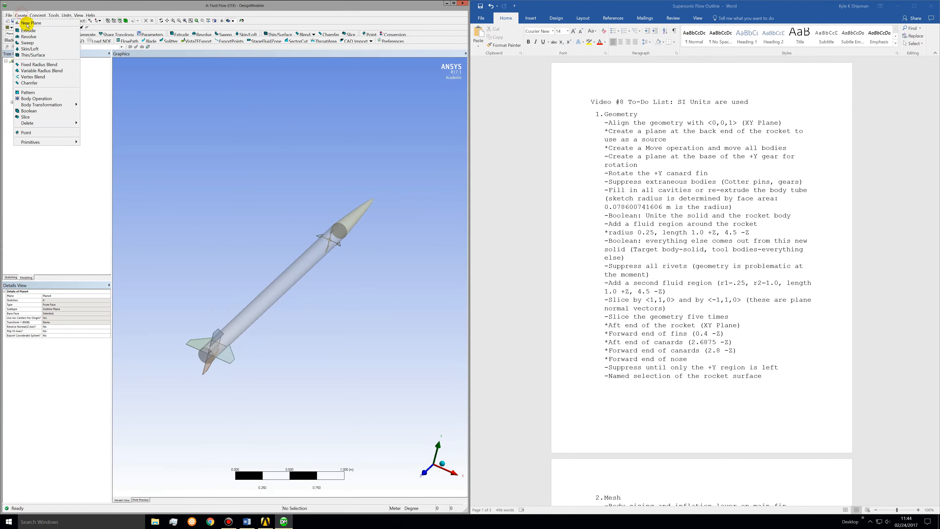
left_click(85, 107)
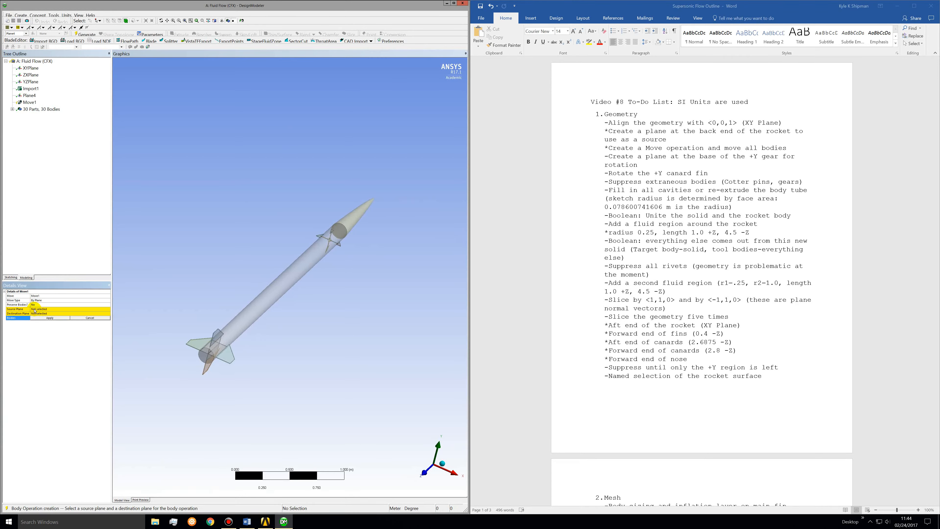
left_click(39, 309)
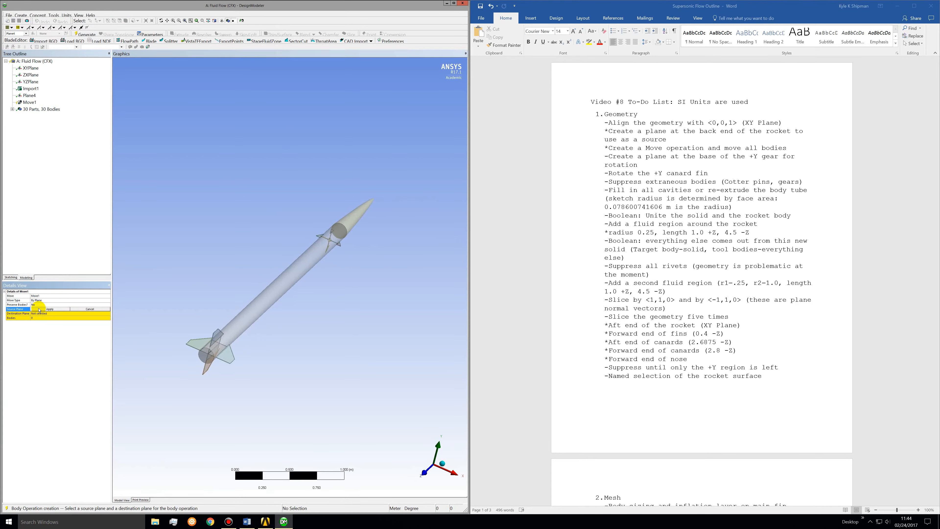
left_click(28, 96)
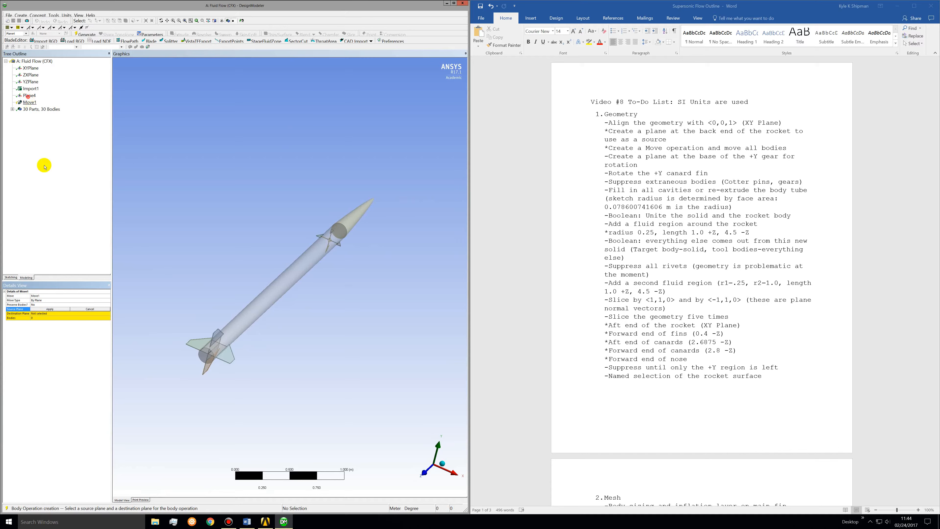
left_click(38, 310)
left_click(38, 313)
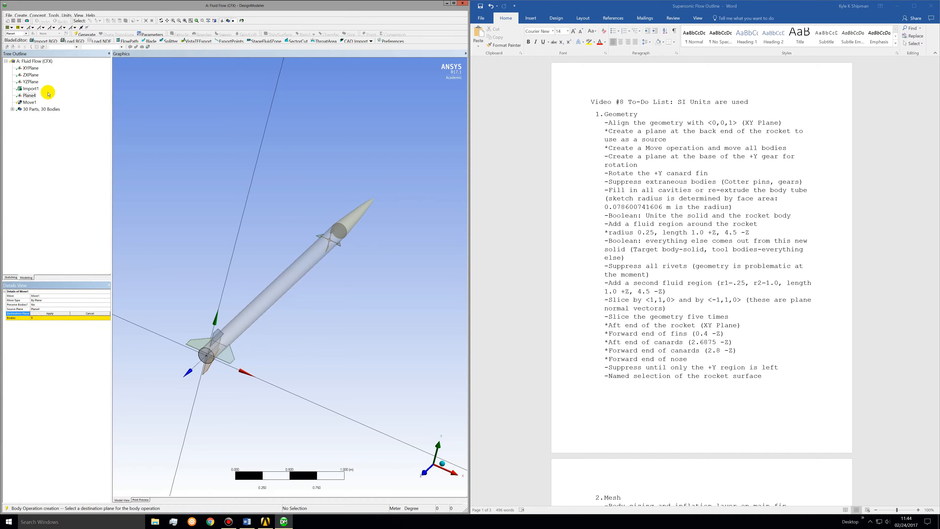
left_click(28, 68)
left_click(48, 314)
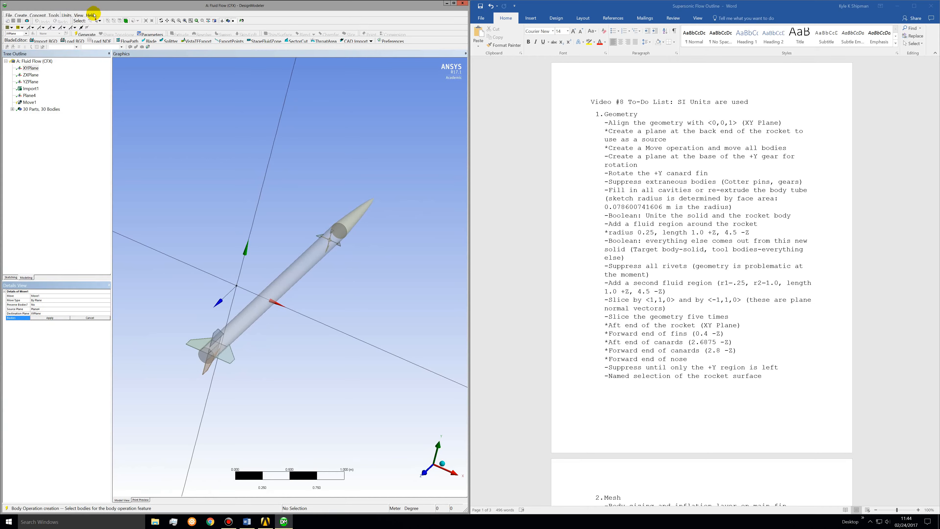
Step: Box-select all the rocket's bodies for the Move operation and generate it
left_click(99, 21)
left_click(106, 34)
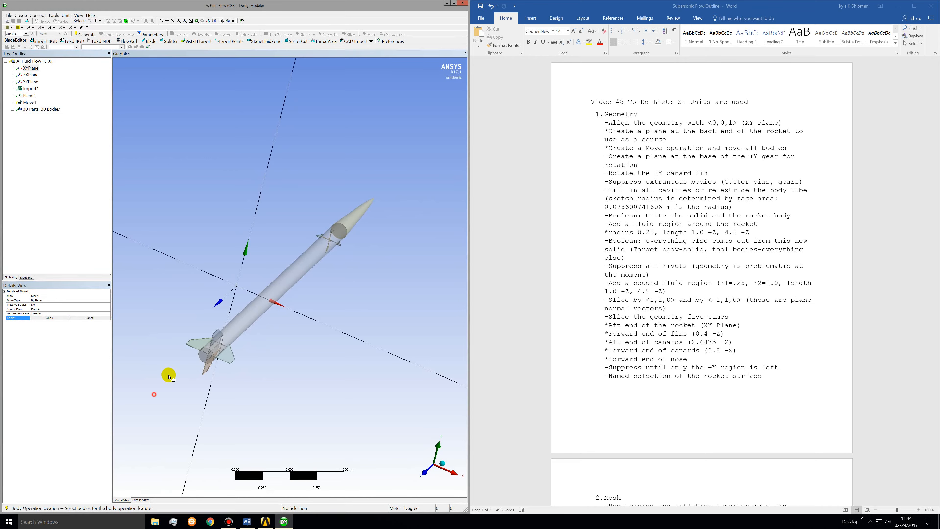
left_click_drag(155, 385, 414, 185)
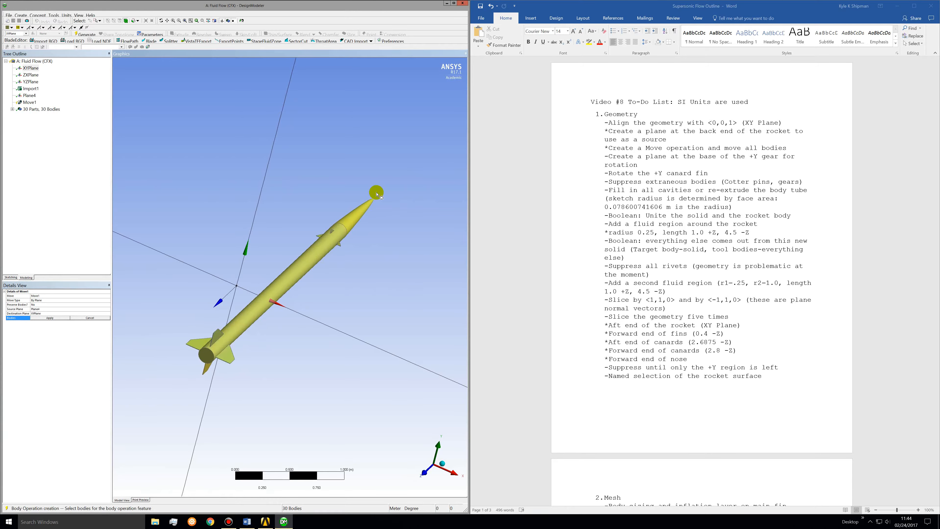
left_click(48, 320)
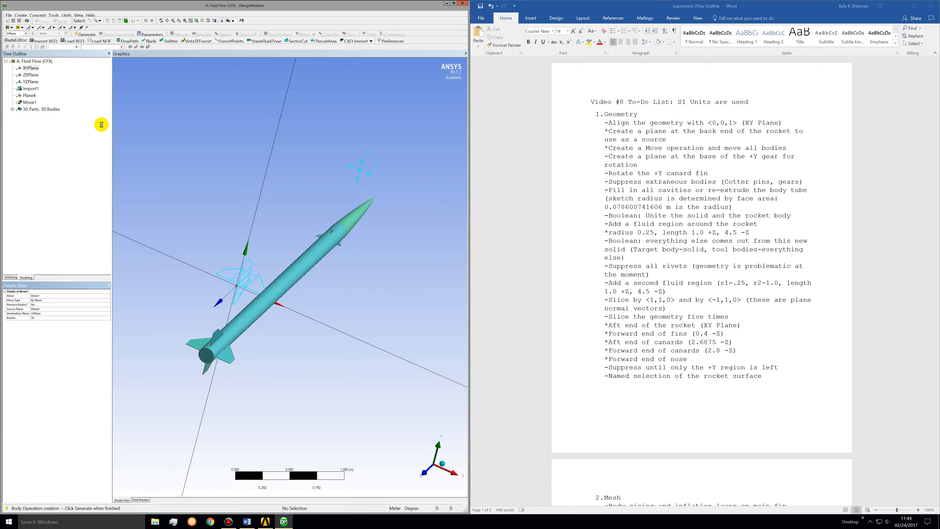
key("F5")
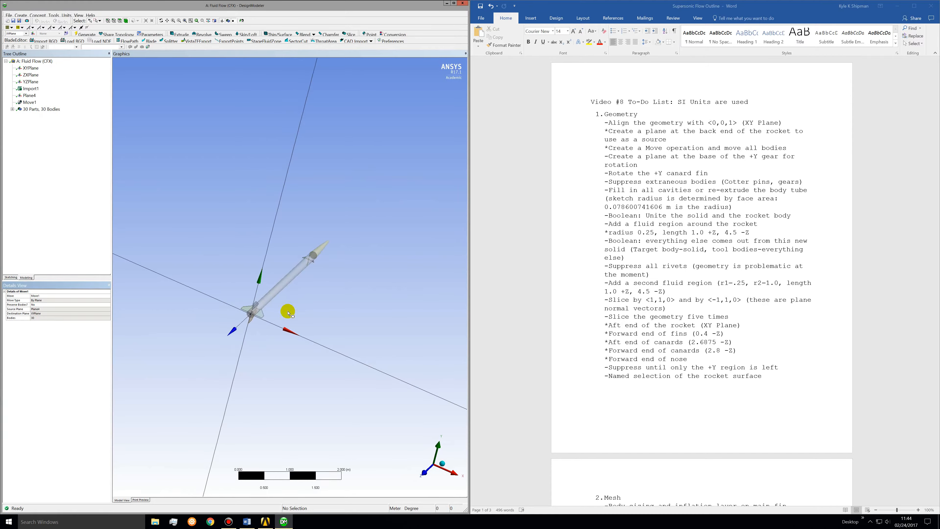
Step: Switch back to single selection and hide the body tube's outer face around the canards
left_click_drag(306, 301, 314, 231)
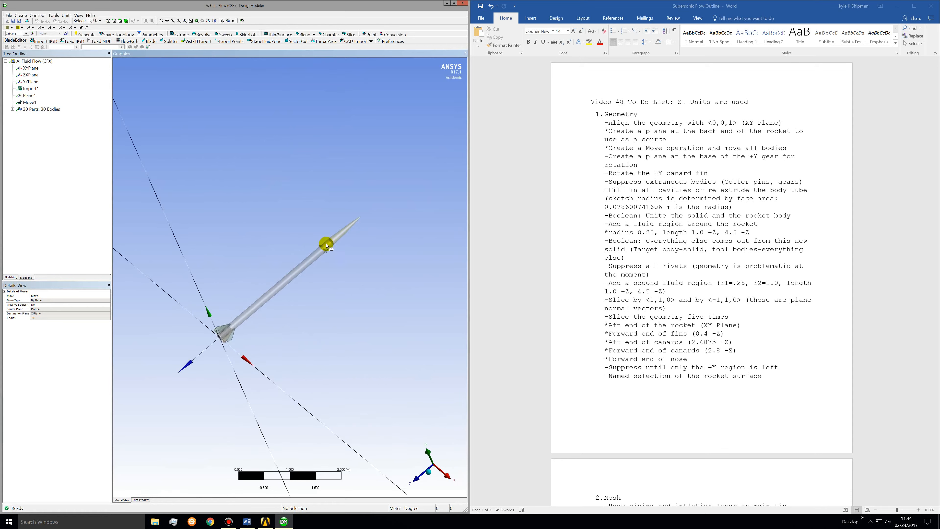
right_click_drag(337, 270, 338, 274)
mouse_move(296, 269)
middle_mouse_down()
mouse_move(313, 293)
mouse_move(301, 266)
middle_mouse_up()
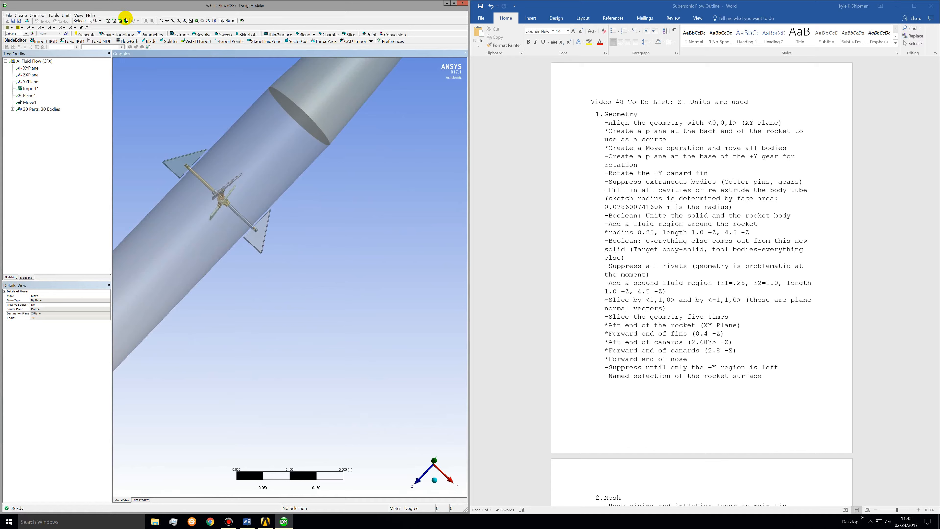
right_click(271, 141)
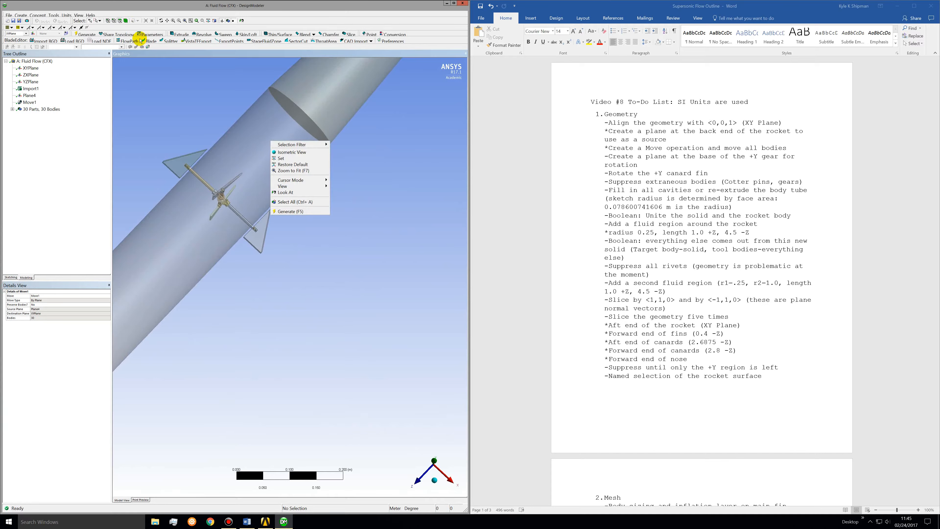
left_click(119, 23)
left_click(100, 21)
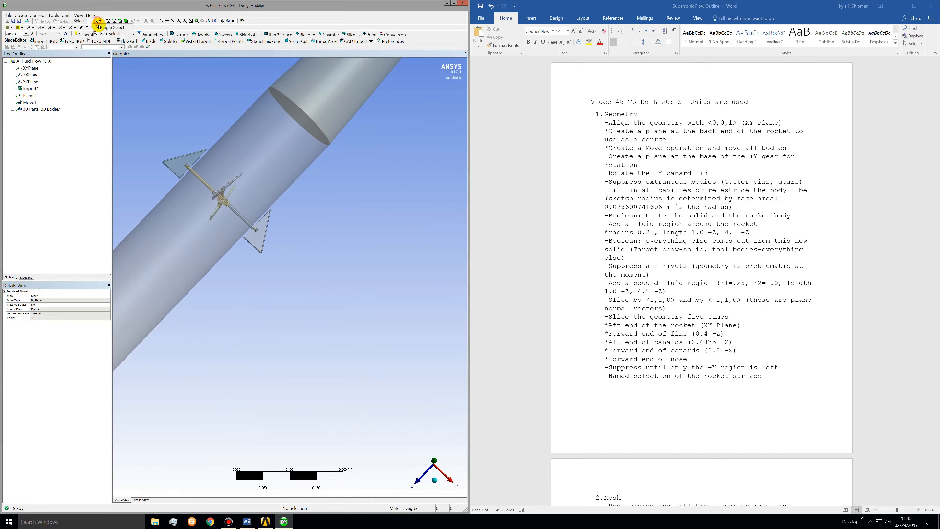
left_click(128, 28)
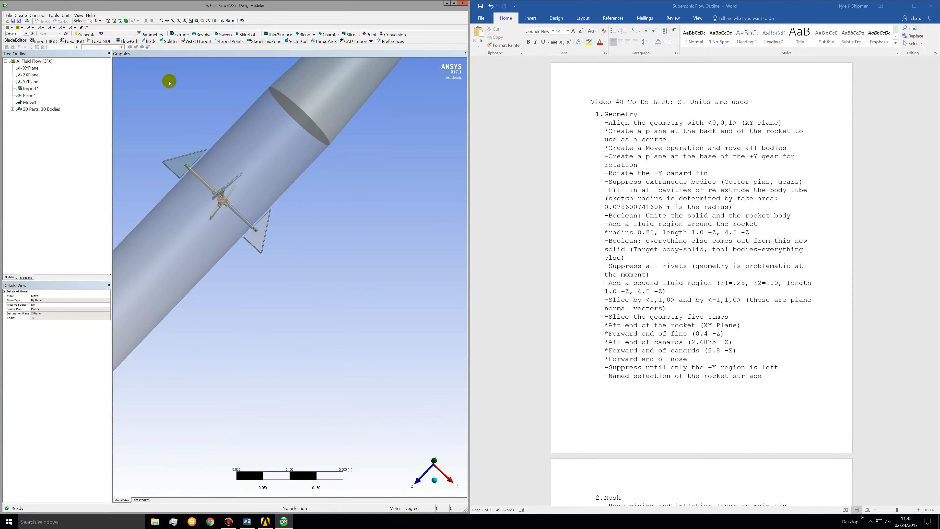
left_click(255, 147)
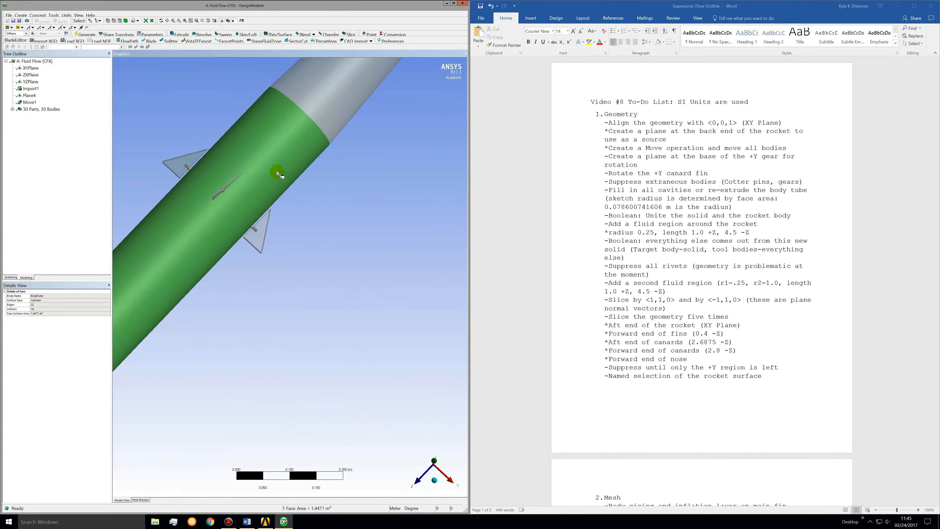
right_click(271, 166)
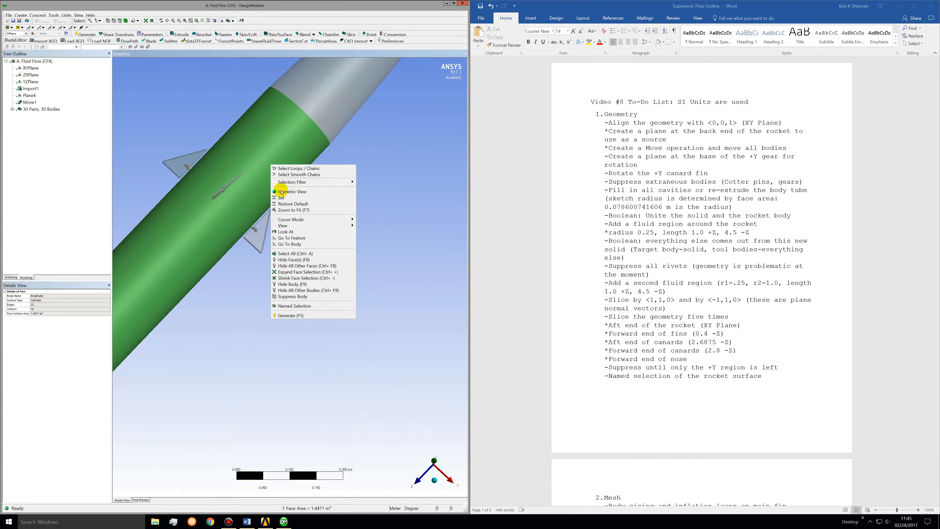
left_click(293, 261)
Step: Examine the canard fins, shafts, gears and pins exposed inside the hidden body tube
middle_click_drag(222, 217, 219, 203)
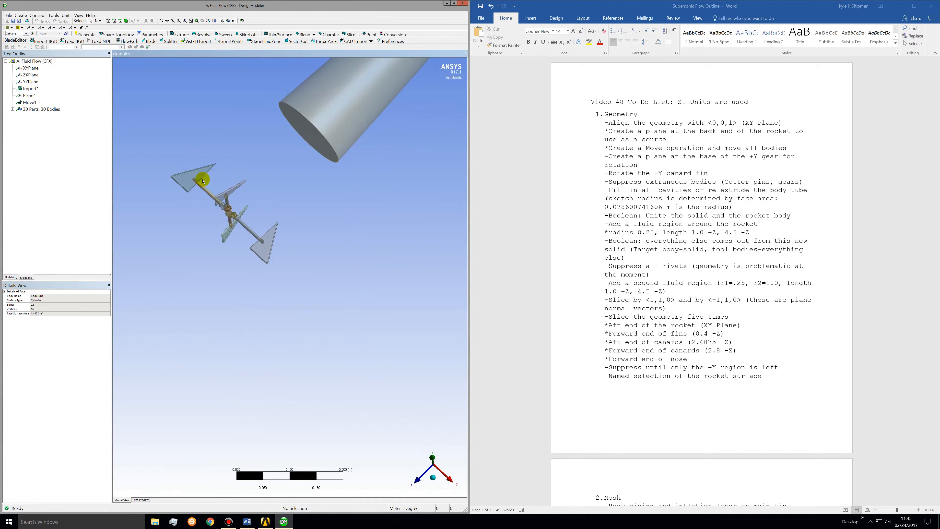
right_click_drag(203, 179, 247, 222)
middle_click_drag(370, 287, 326, 330)
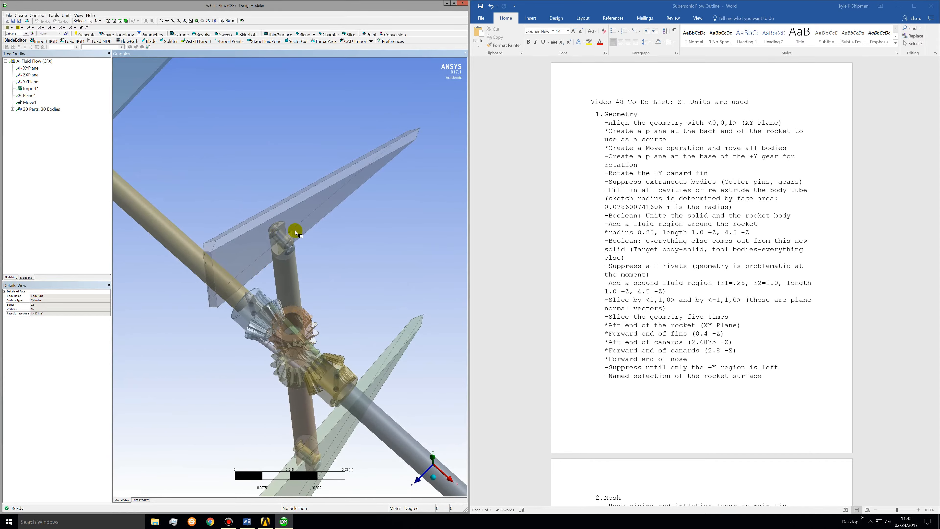
middle_click_drag(340, 239, 345, 256)
scroll(301, 234, "down", 3)
scroll(299, 232, "down", 2)
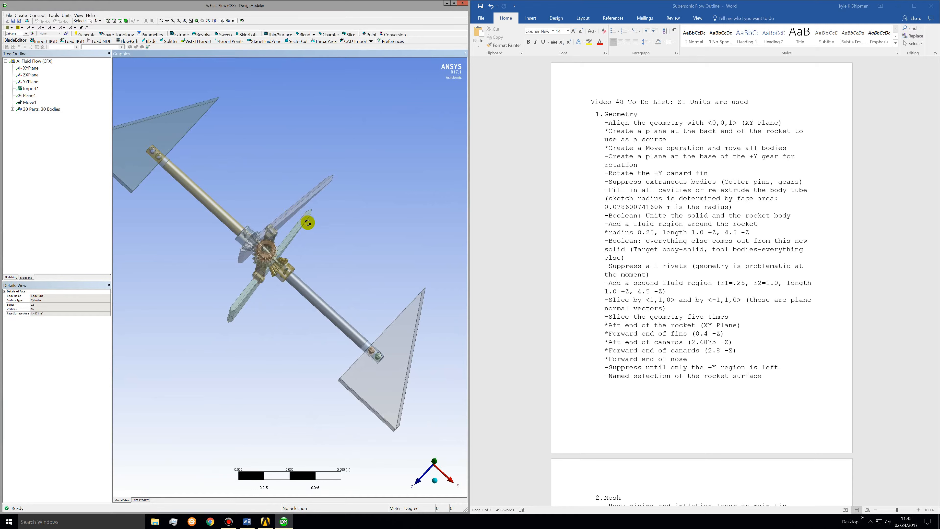
middle_click_drag(307, 217, 262, 296)
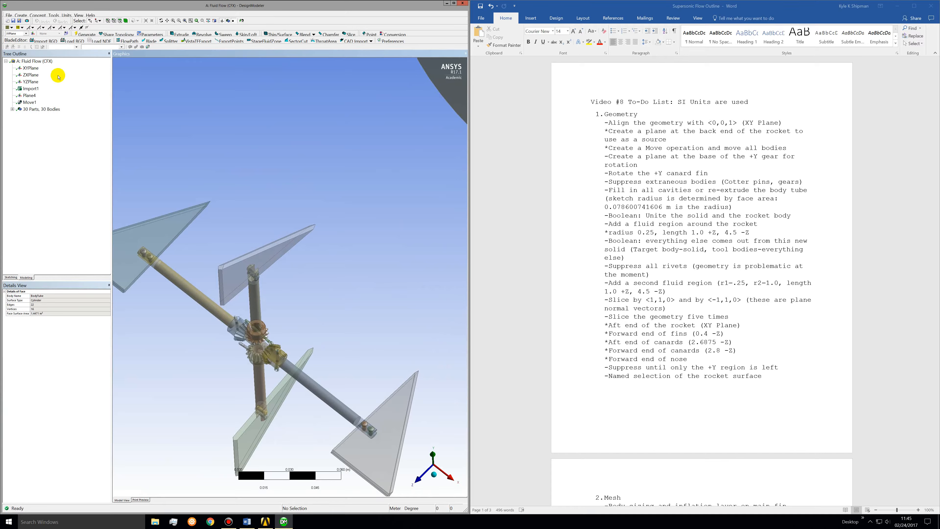
Step: Create a From Face plane on the circular base face of the +Y canard gear and generate it
left_click(33, 33)
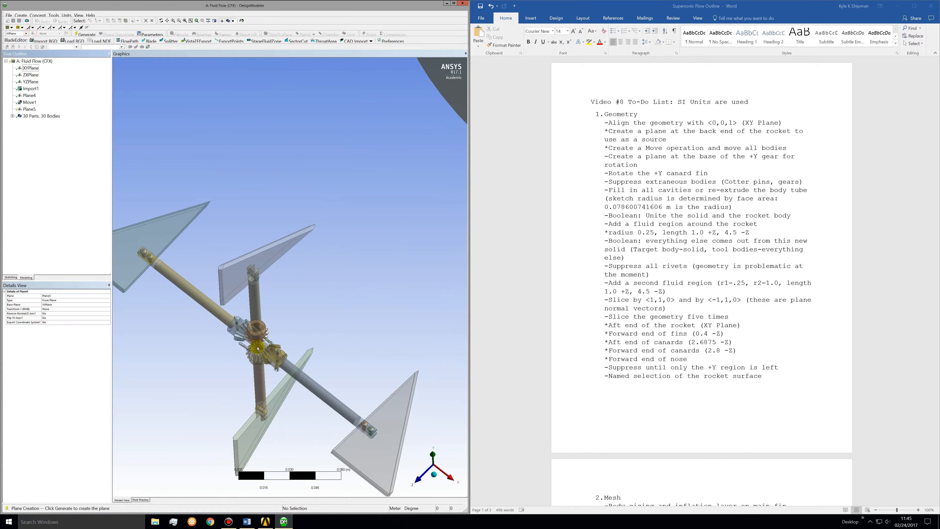
middle_click_drag(262, 347, 255, 338)
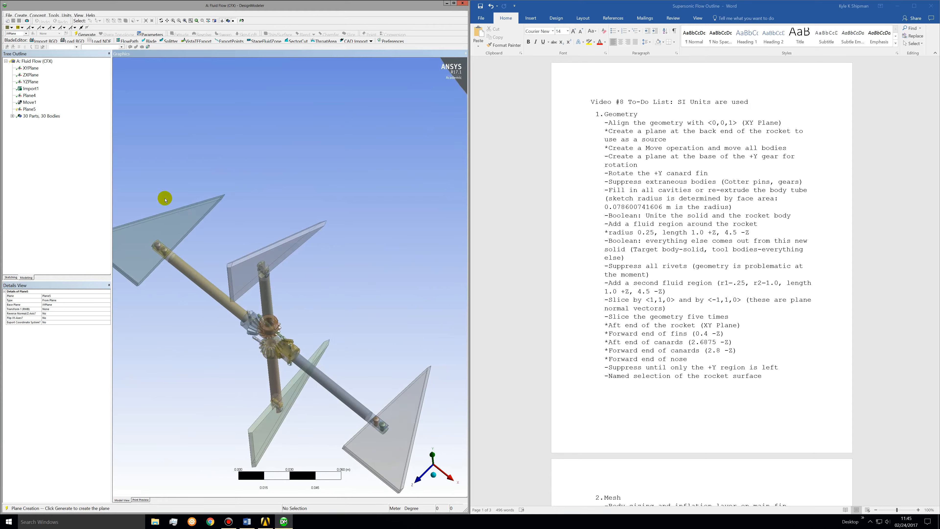
left_click(30, 109)
left_click(60, 300)
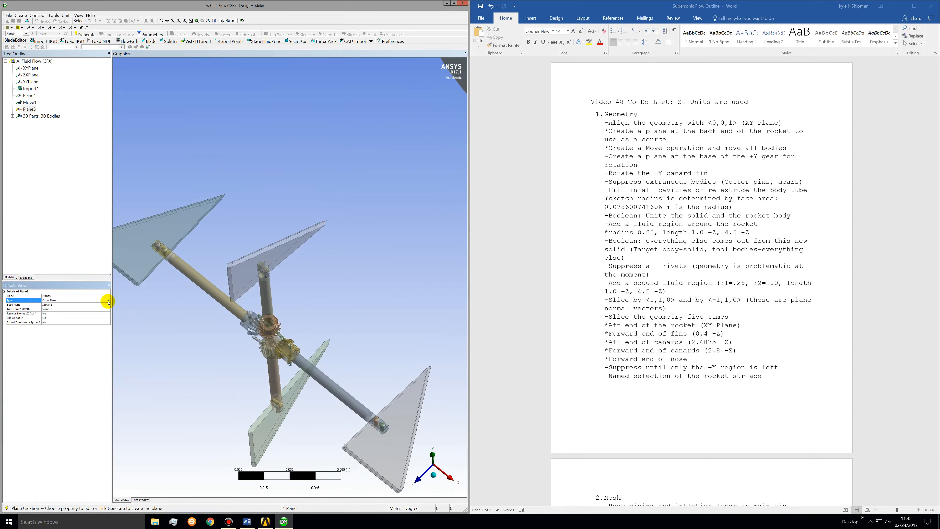
left_click(90, 310)
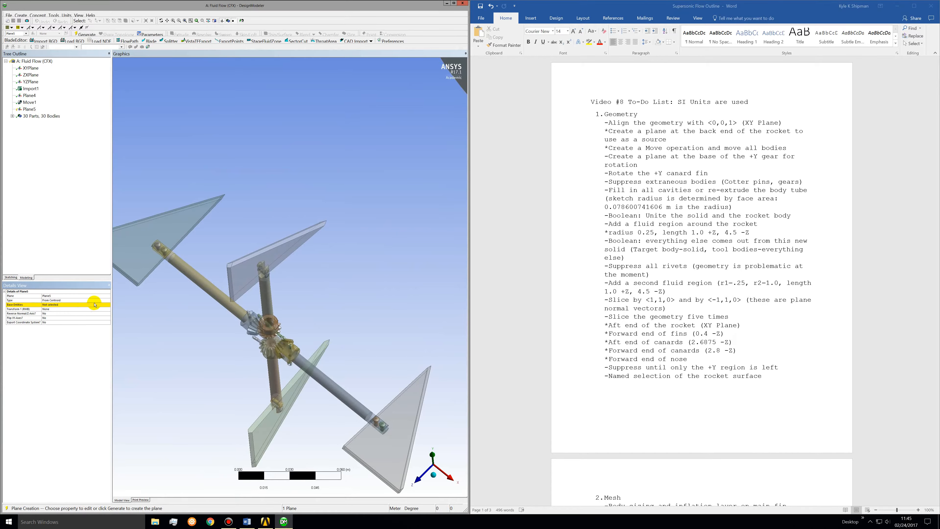
left_click(108, 300)
left_click(88, 307)
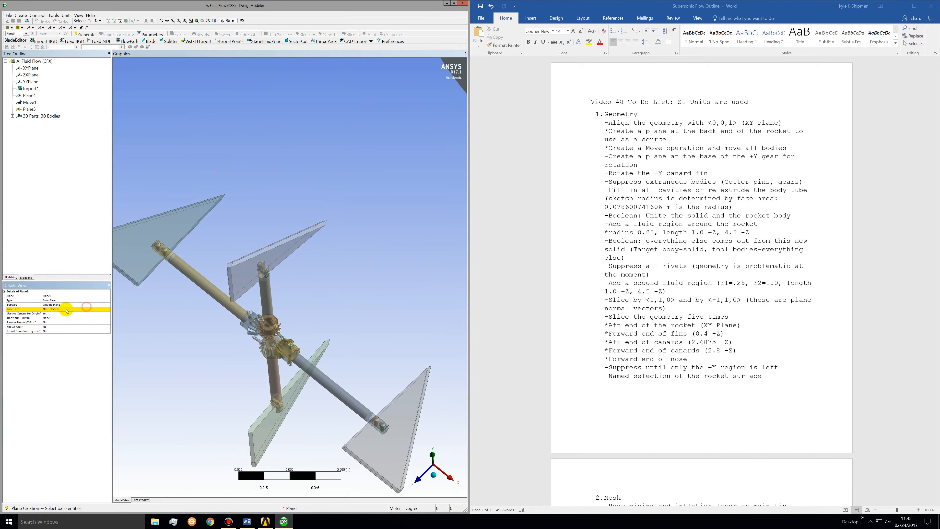
left_click(47, 309)
left_click(267, 331)
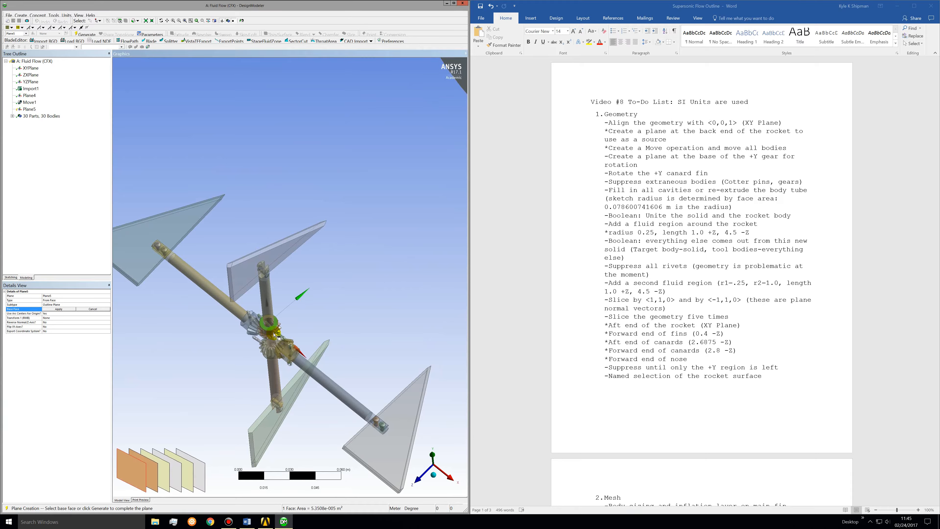
left_click(51, 310)
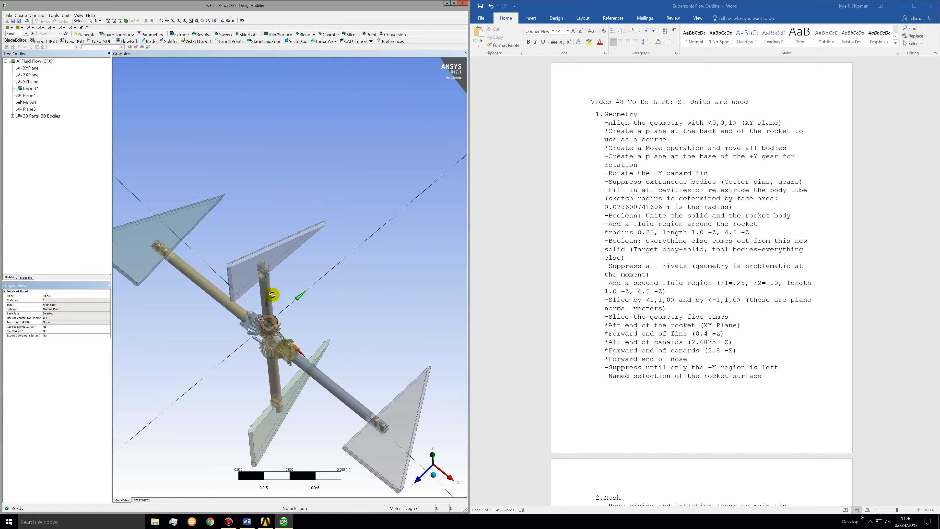
Step: Add a Rotate body transformation for the +Y canard
middle_click_drag(272, 294, 139, 177)
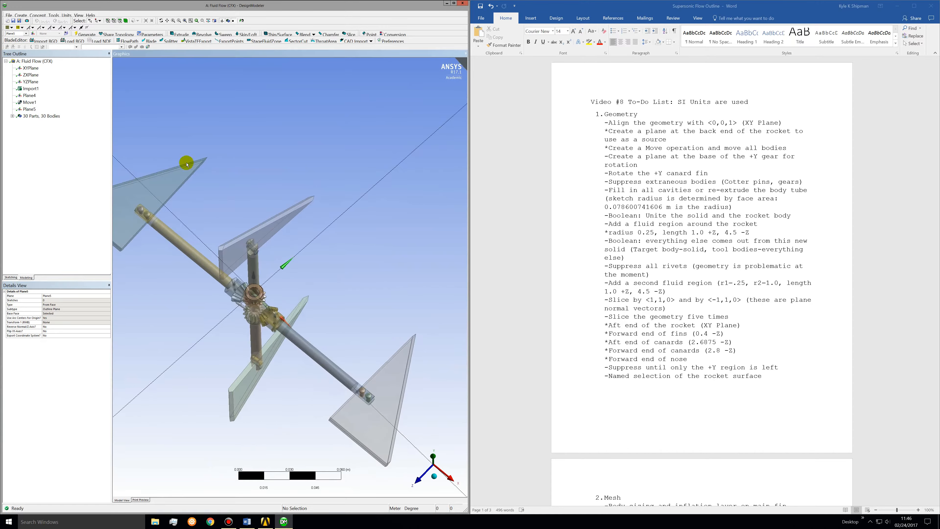
left_click(22, 15)
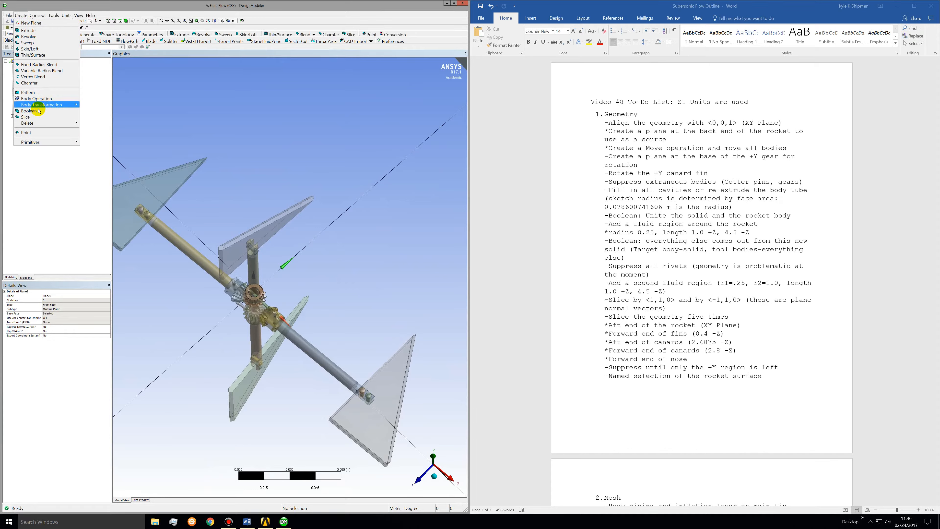
mouse_move(38, 107)
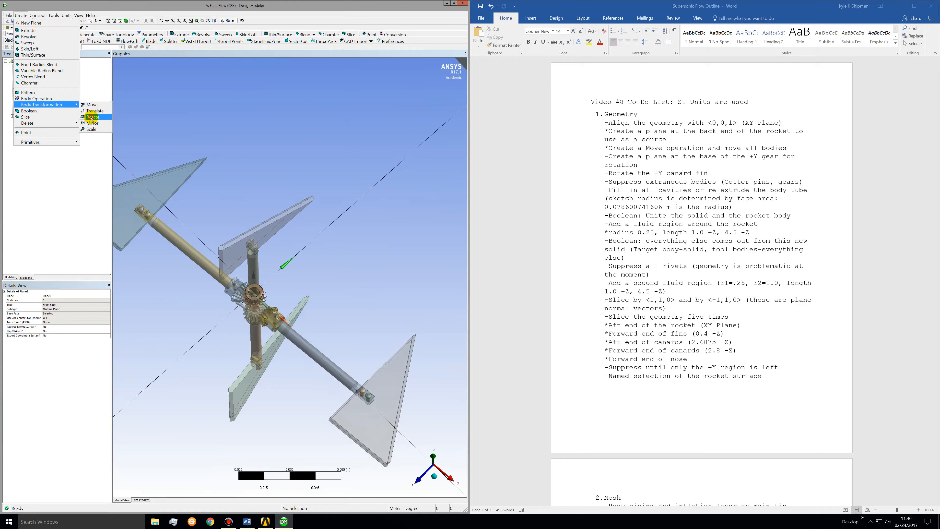
left_click(92, 117)
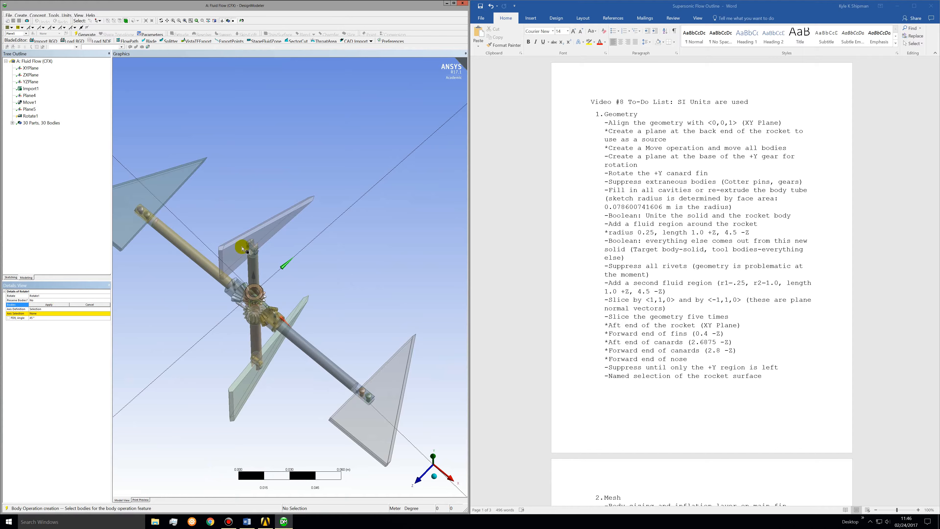
Step: Try to assign the +Y canard fin, its shaft and the joint pins as the bodies to rotate
left_click(256, 253)
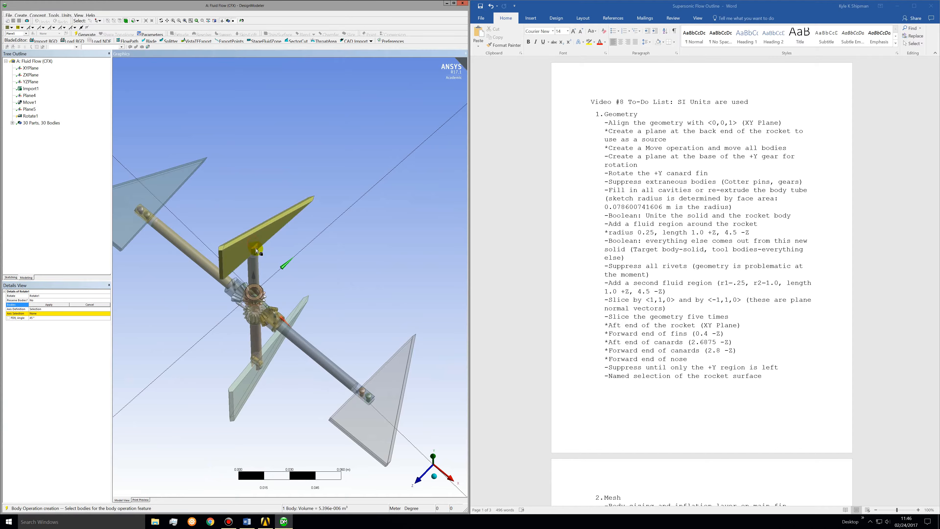
left_click(255, 263, "ctrl")
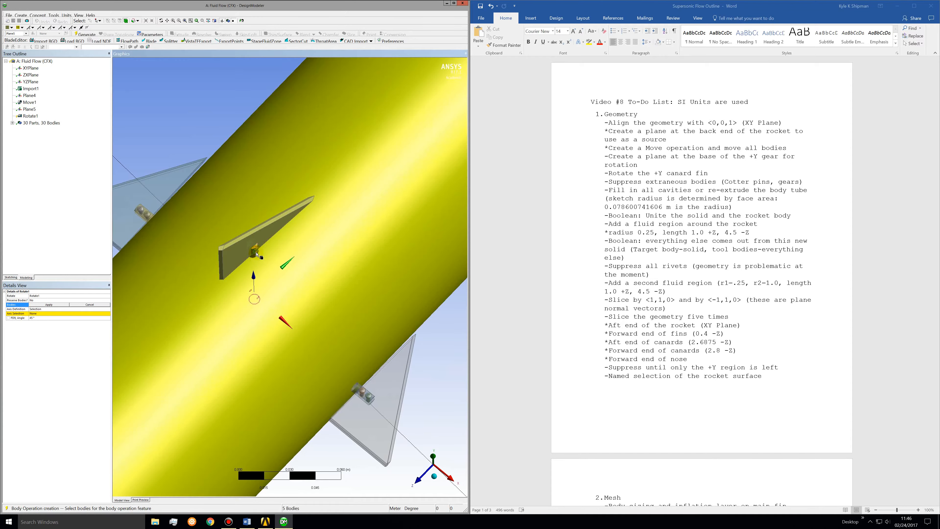
left_click_drag(256, 252, 256, 247)
left_click(256, 243, "ctrl")
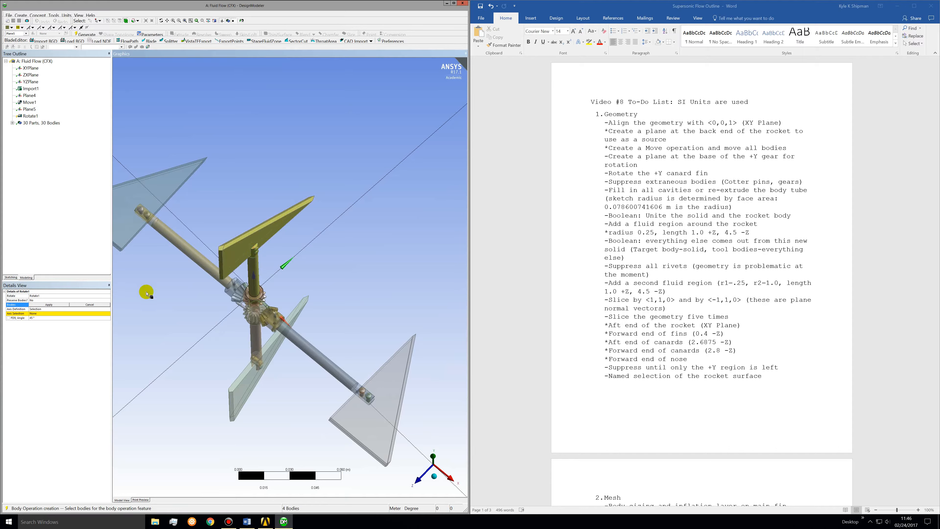
left_click(59, 304)
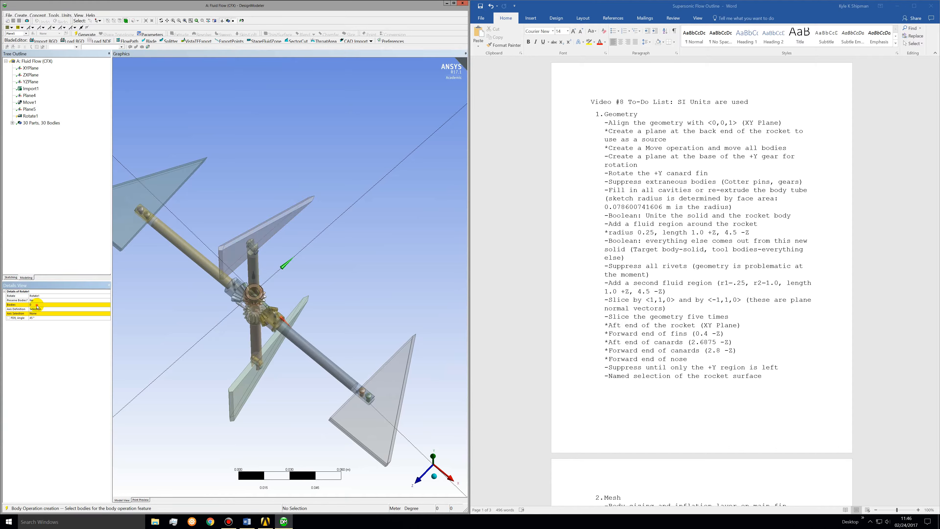
Step: Reselect the +Y canard fin, its shaft and the joint pins and apply them as the Rotate operation's bodies
left_click(38, 305)
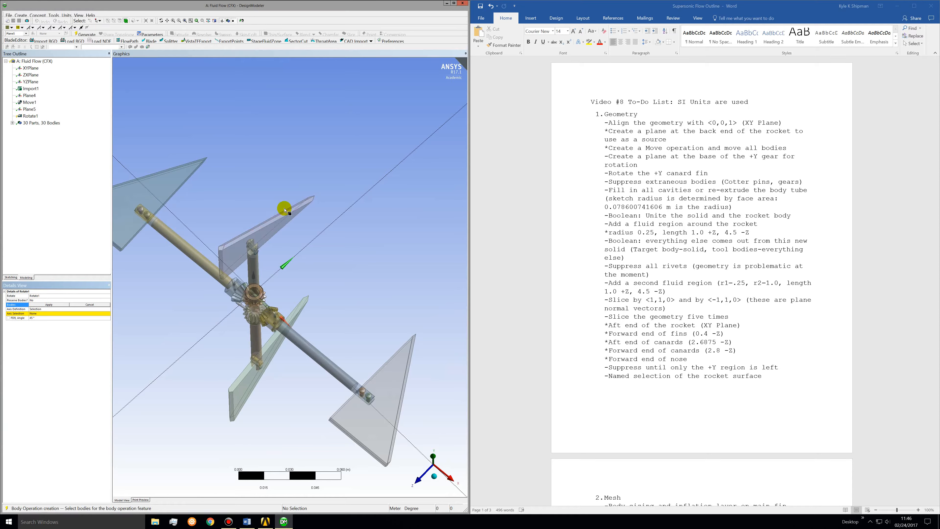
left_click(249, 238)
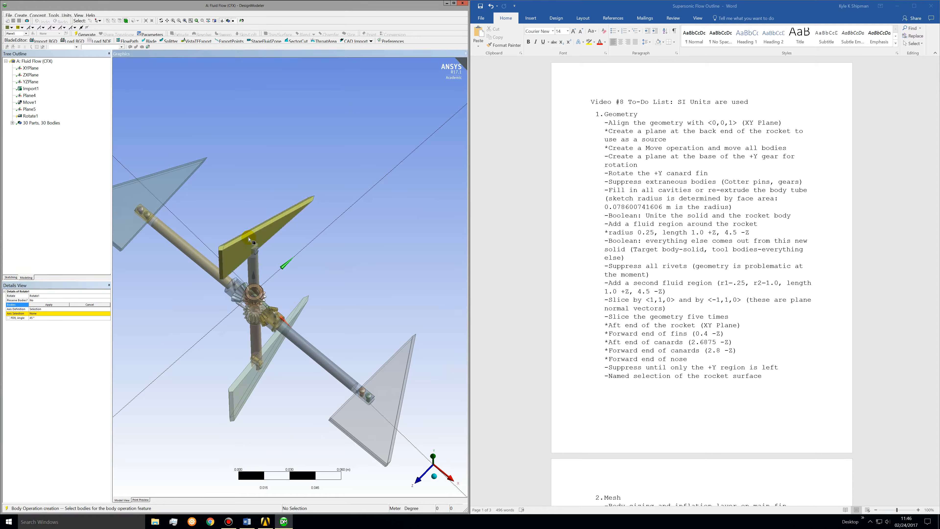
left_click(254, 256, "ctrl")
left_click(257, 250, "ctrl")
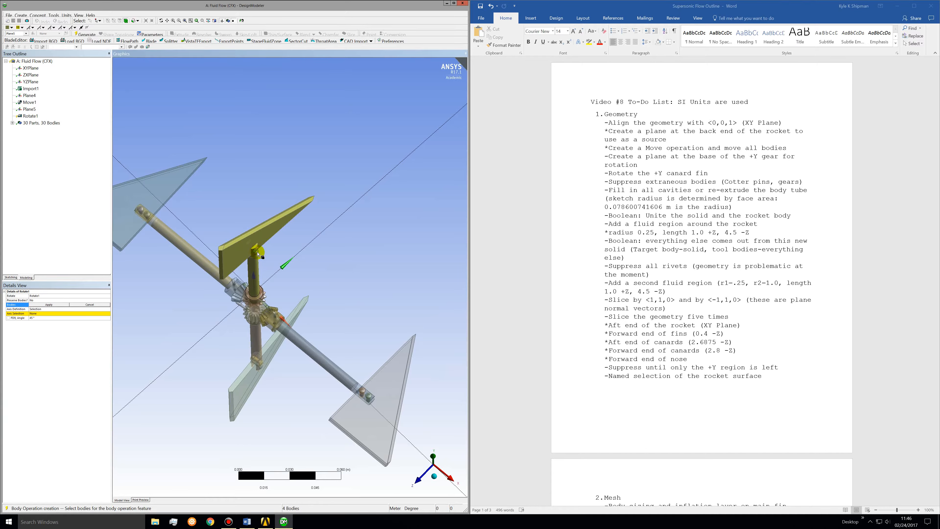
left_click(48, 305)
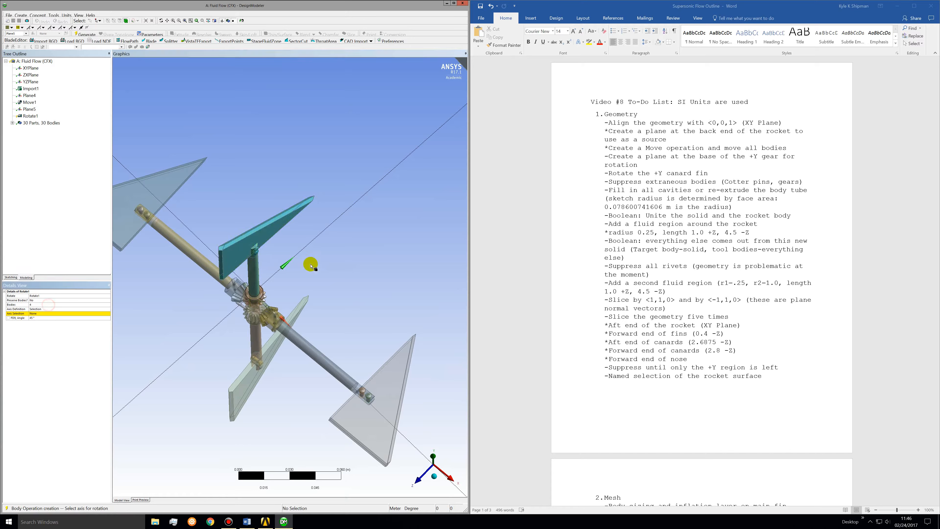
Step: Use the gear-face plane's normal as the rotation axis, set the angle to 0° and generate the rotation
left_click(32, 314)
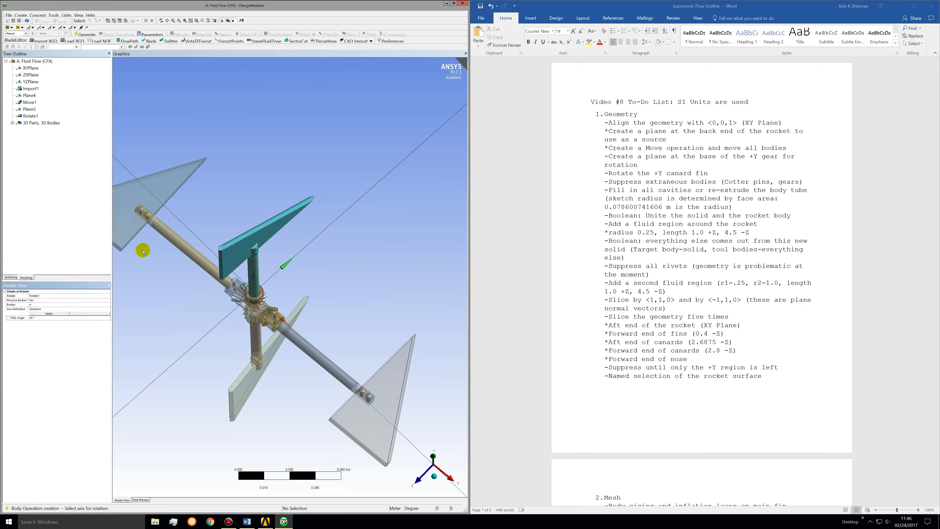
left_click(26, 110)
left_click(48, 313)
left_click(32, 318)
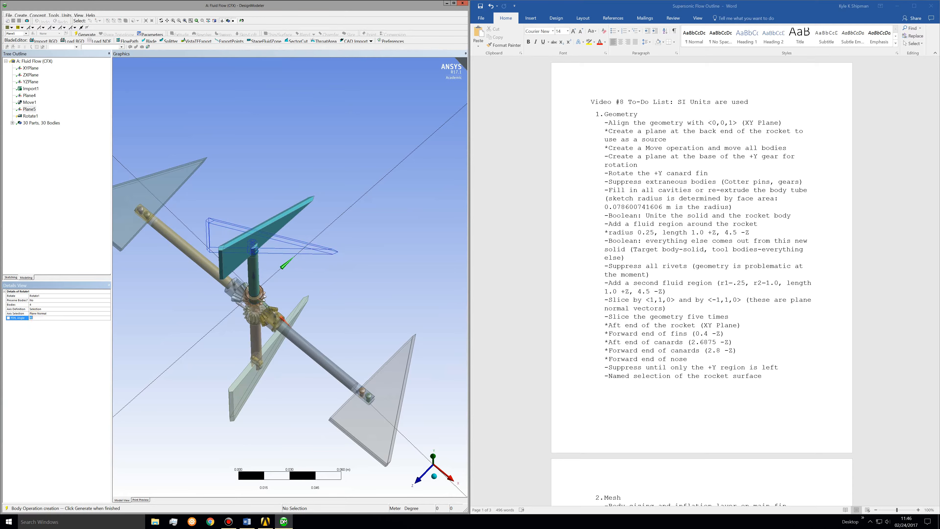
type("0")
key("Return")
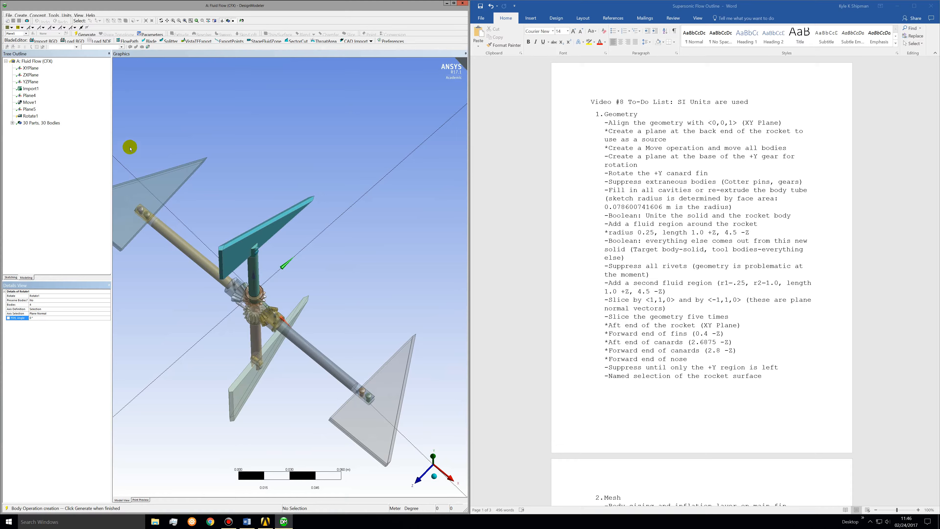
key("F5")
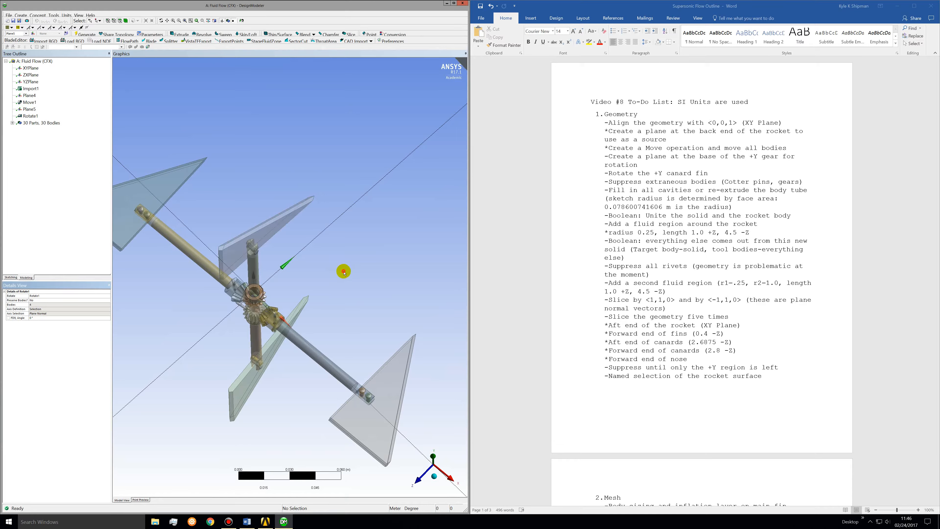
Step: Show all faces of the model again to restore the hidden body tube
scroll(343, 272, "down", 6)
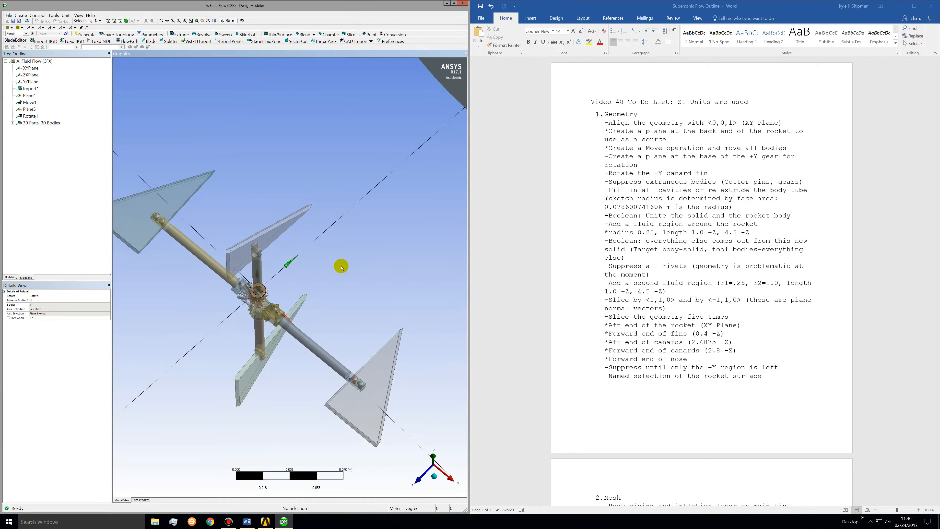
left_click(432, 460)
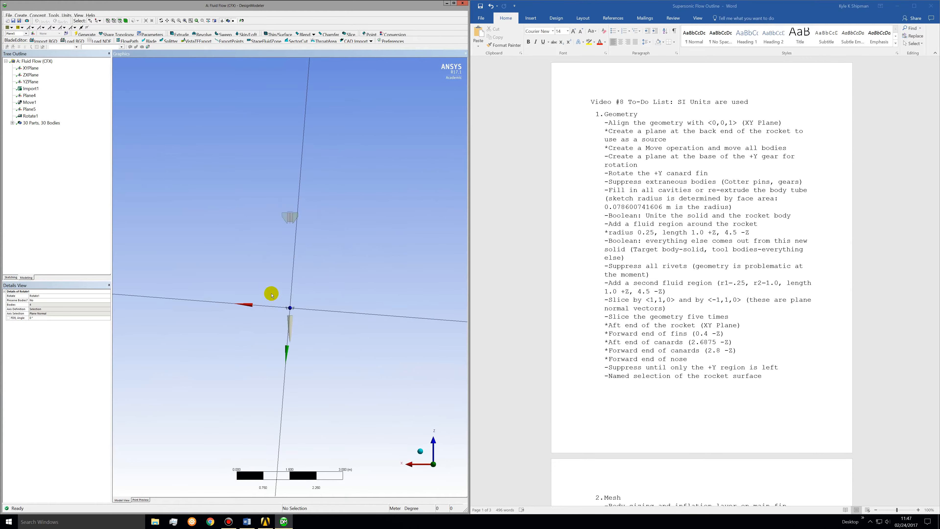
mouse_move(271, 295)
right_mouse_down()
mouse_move(294, 320)
mouse_move(268, 291)
right_mouse_up()
right_click_drag(305, 325, 330, 352)
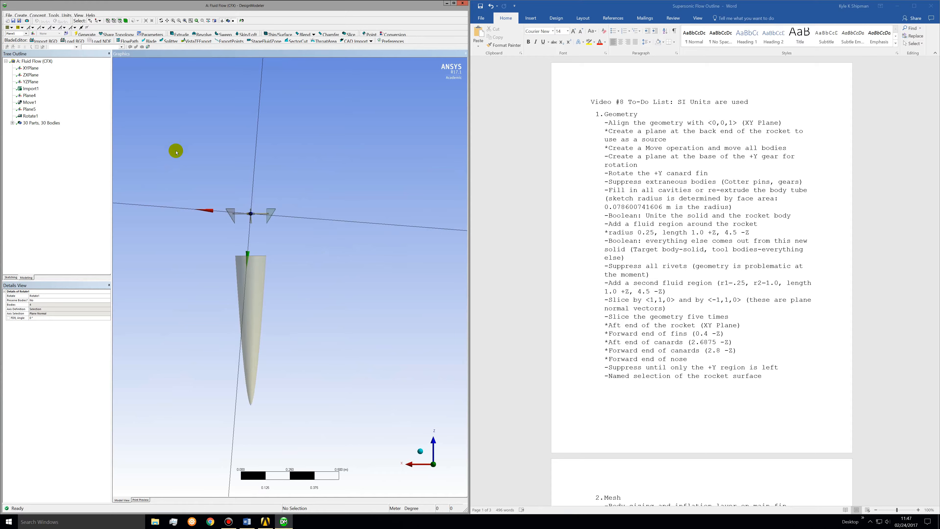
right_click(363, 187)
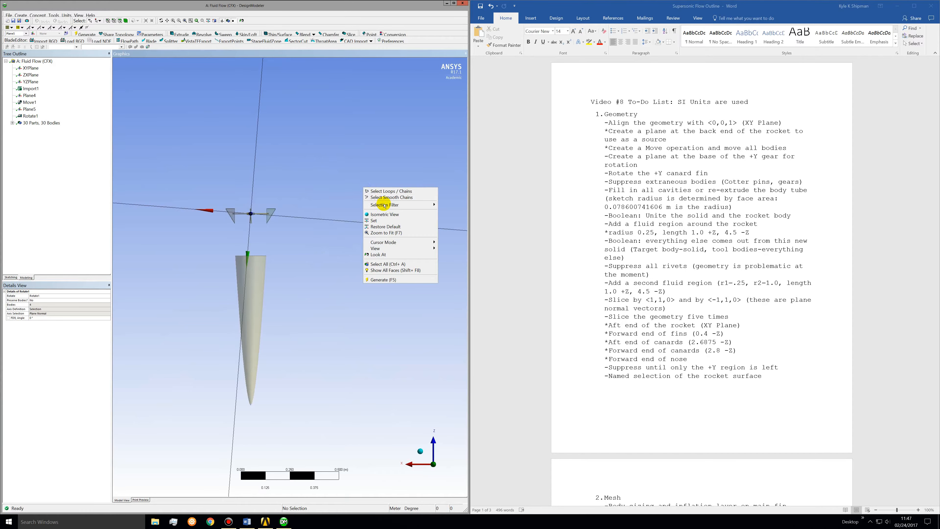
left_click(384, 263)
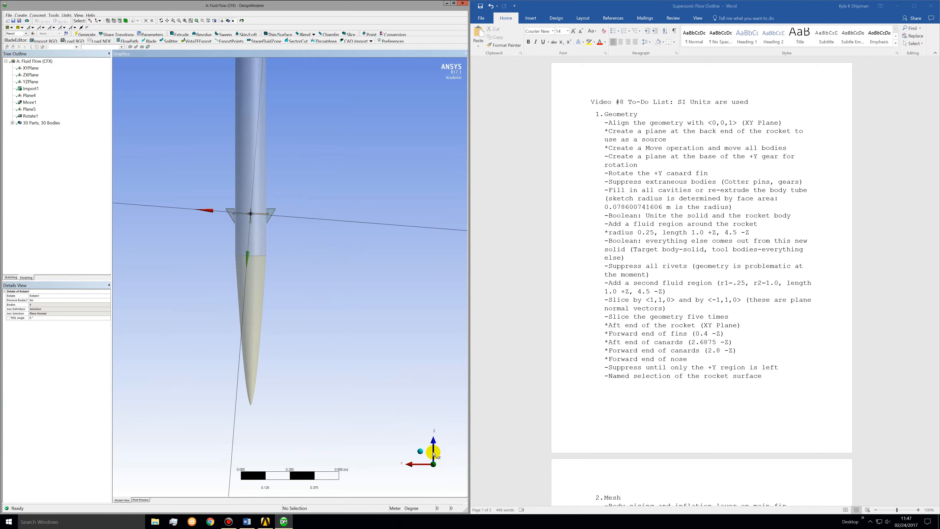
Step: Examine the canard gears and cotter pins inside the body tube up close
left_click(434, 453)
left_click_drag(257, 235, 330, 302)
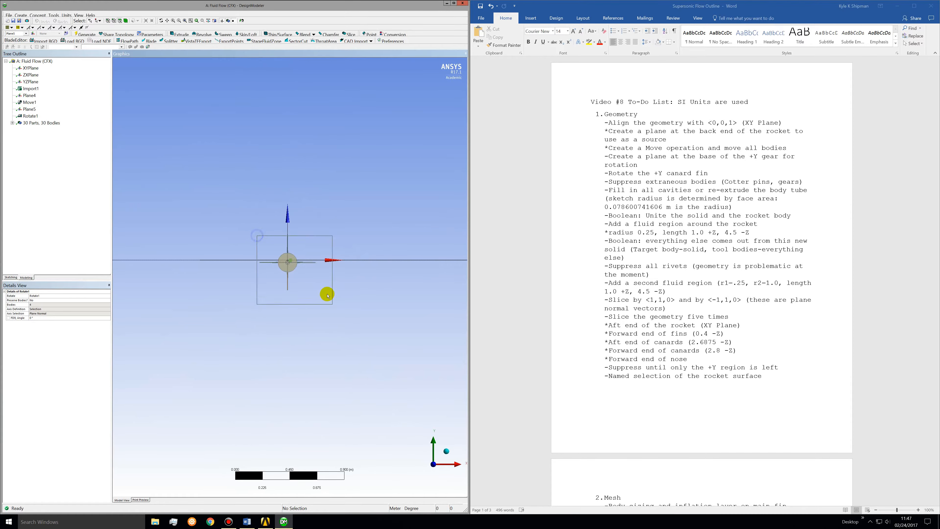
right_click_drag(331, 303, 332, 304)
middle_click_drag(315, 253, 317, 257)
scroll(317, 257, "down", 2)
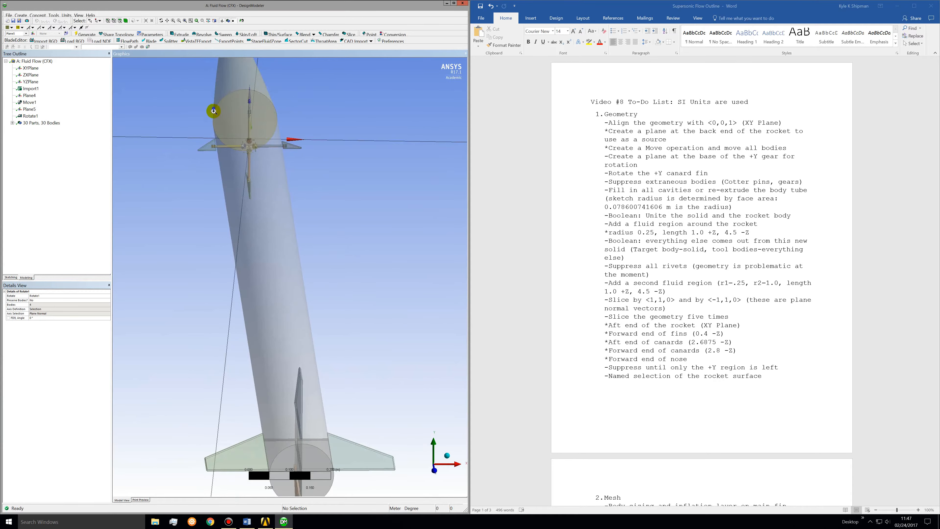
right_click_drag(286, 174, 286, 175)
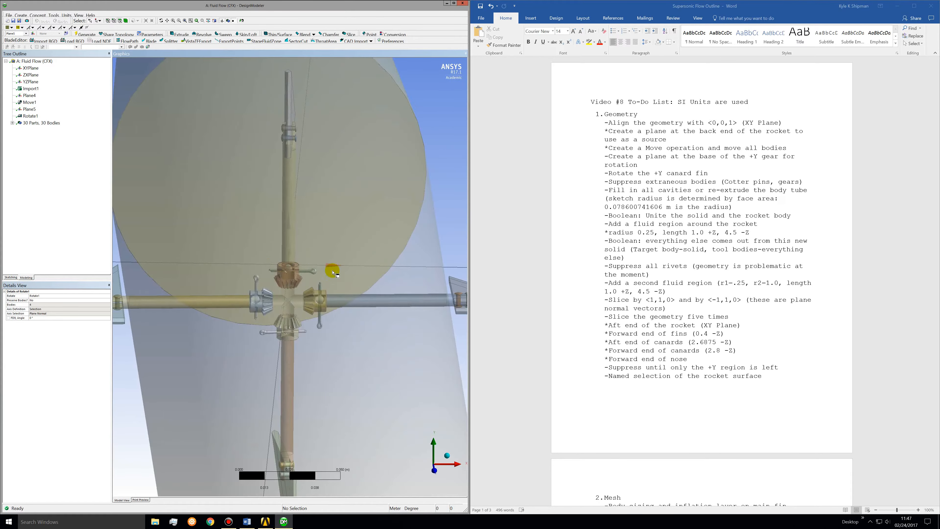
middle_click_drag(333, 272, 333, 272)
scroll(309, 234, "down", 5)
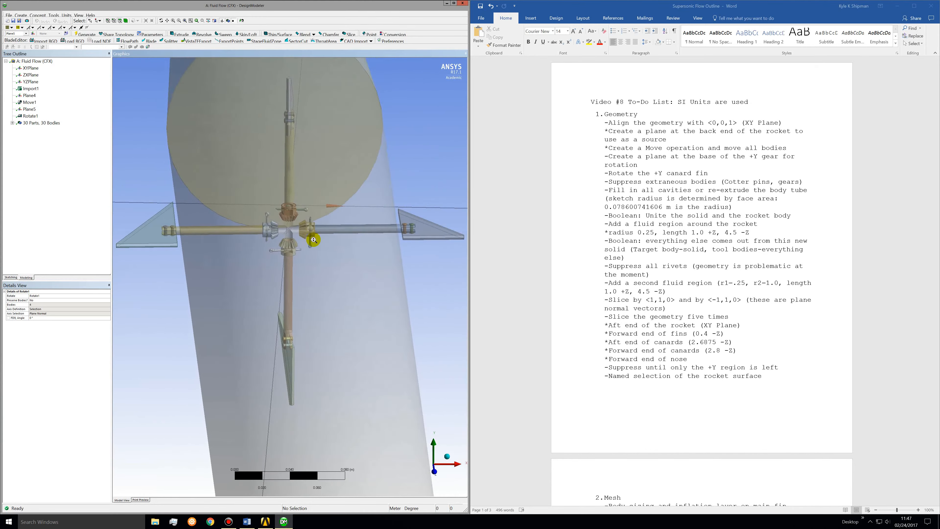
Step: Suppress the four COTTER PIN 3 bodies and the four smallestGear bodies of the canard assemblies
left_click(11, 123)
left_click_drag(105, 141, 106, 143)
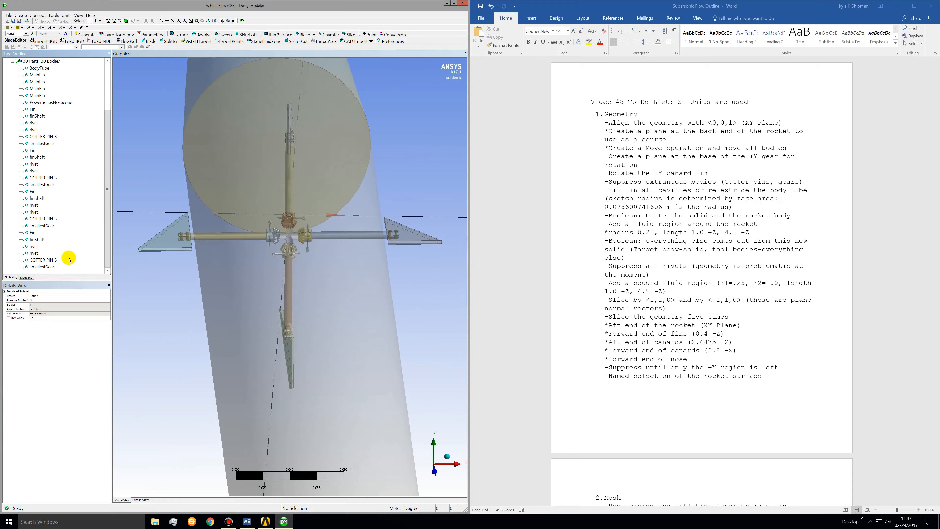
left_click(54, 143)
left_click(44, 137, "ctrl")
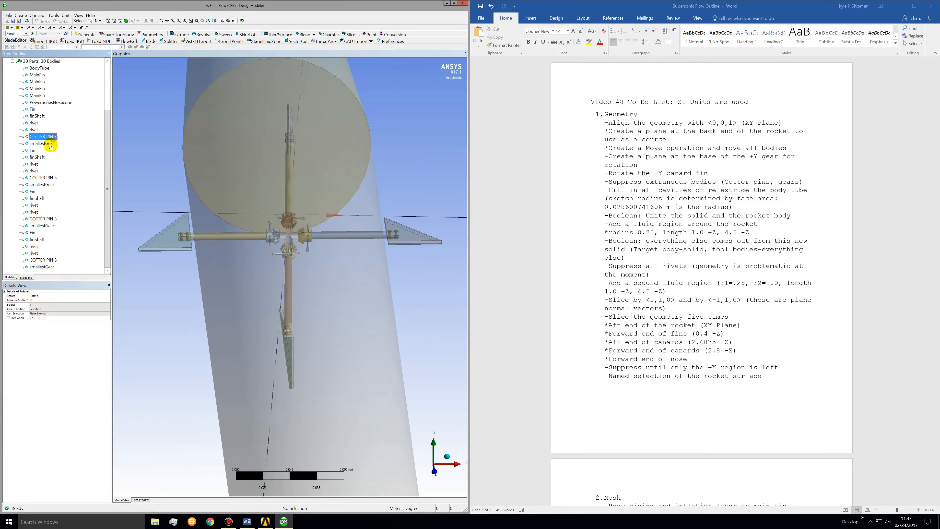
left_click(42, 177, "ctrl")
left_click(42, 184, "ctrl")
left_click(46, 218, "ctrl")
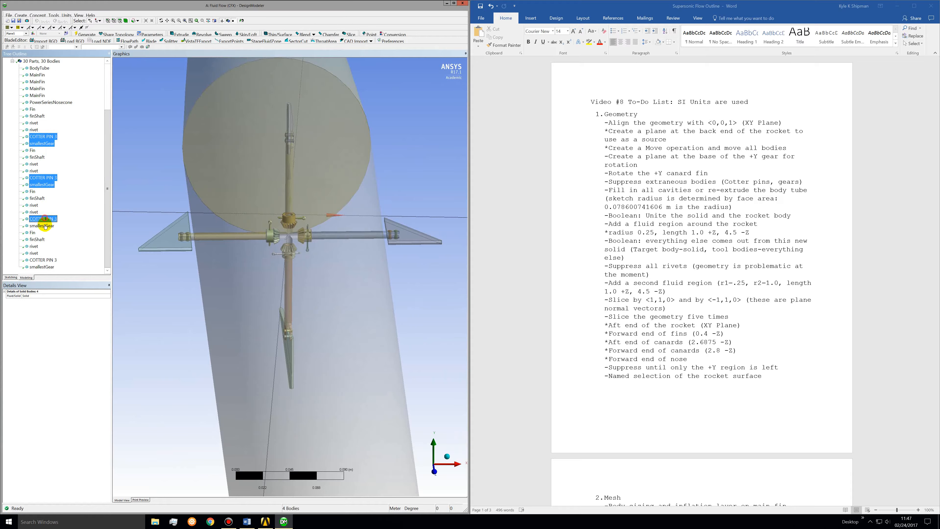
left_click(42, 225, "ctrl")
left_click(43, 259, "ctrl")
left_click(43, 266, "ctrl")
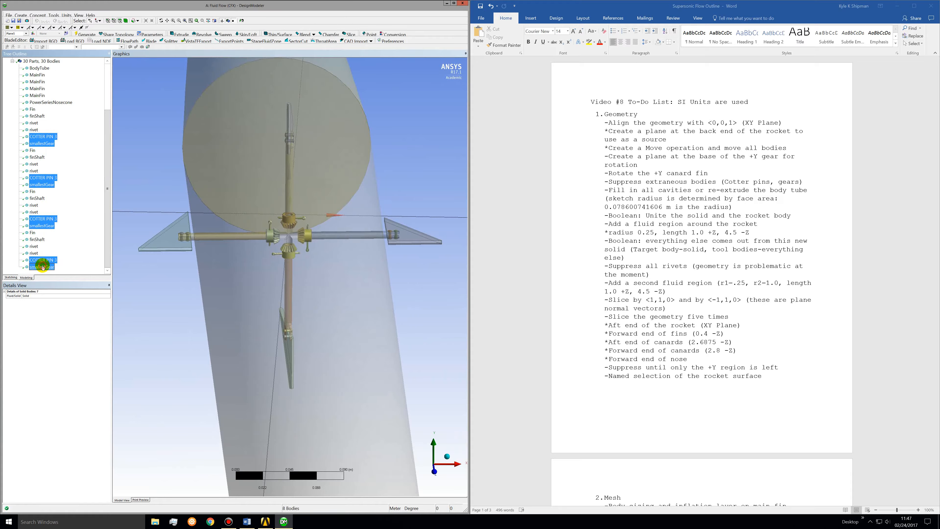
right_click(43, 264)
left_click(89, 284)
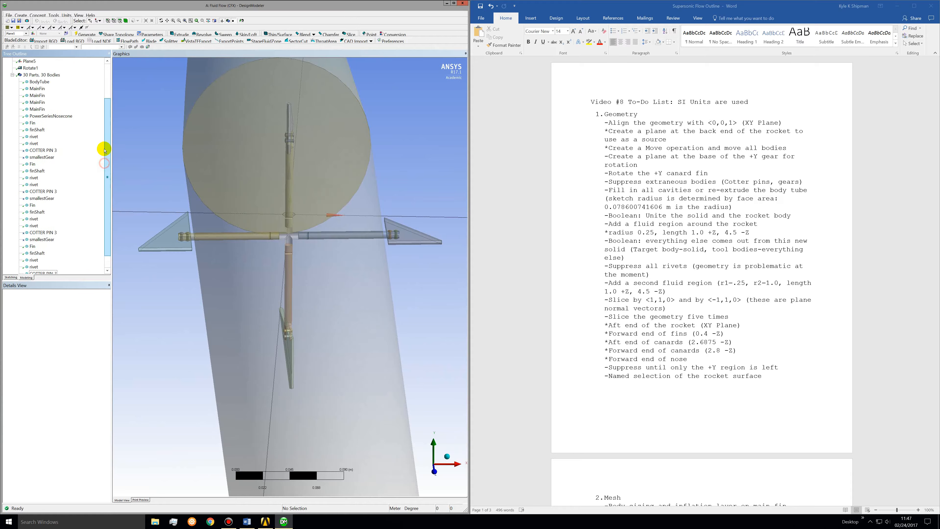
Step: Create a new sketch on the XYPlane at the aft end of the rocket
scroll(196, 273, "down", 5)
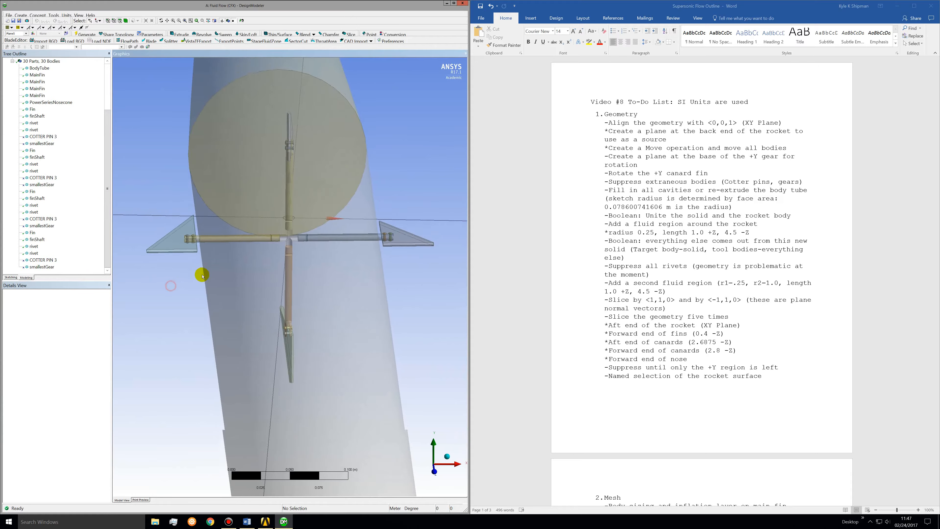
scroll(284, 266, "down", 2)
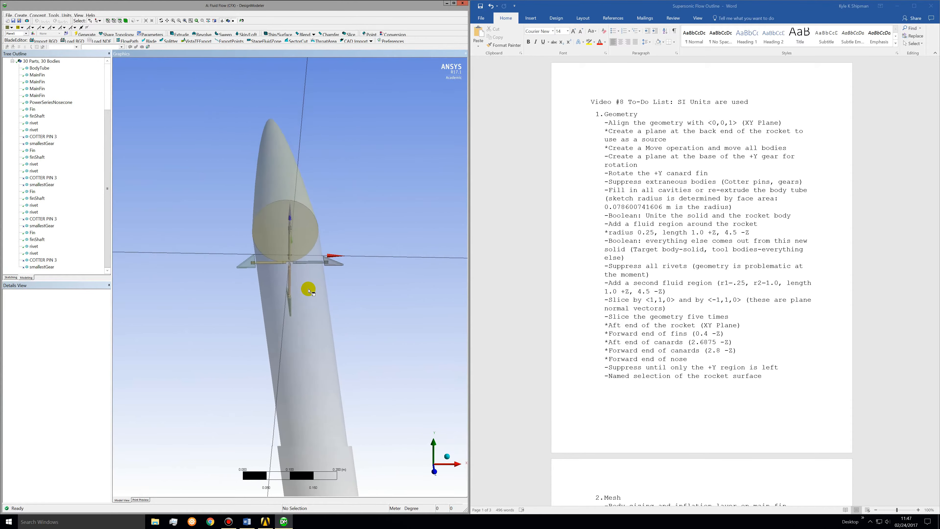
scroll(339, 329, "down", 3)
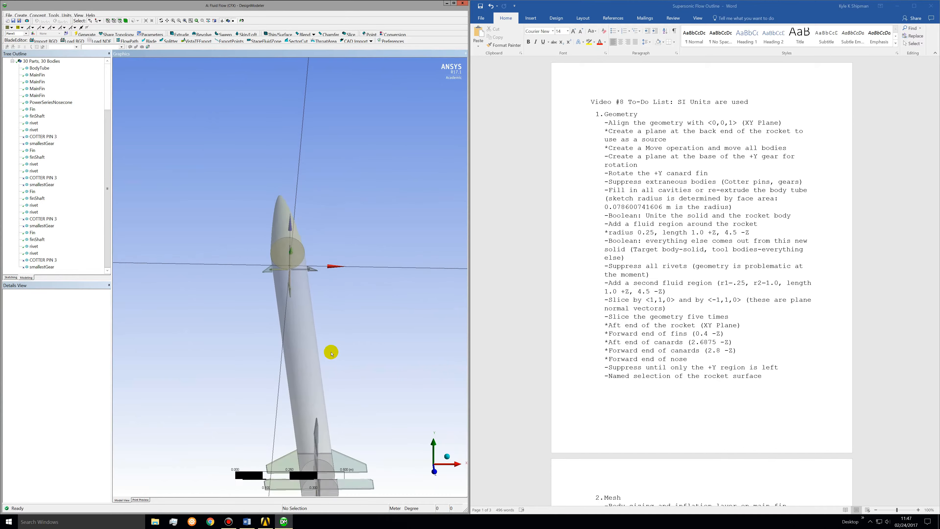
middle_click_drag(320, 438, 319, 361)
scroll(319, 361, "up", 5)
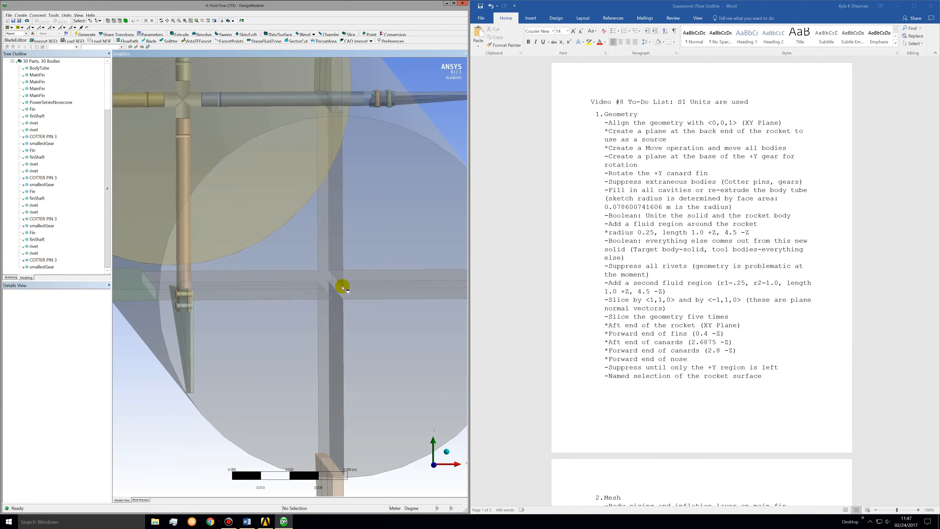
middle_click_drag(327, 256, 366, 295)
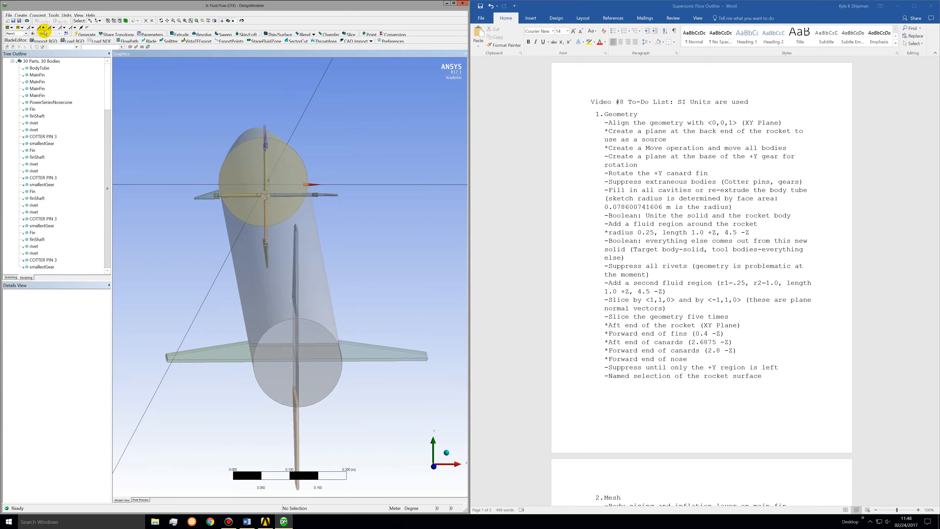
left_click_drag(110, 122, 107, 62)
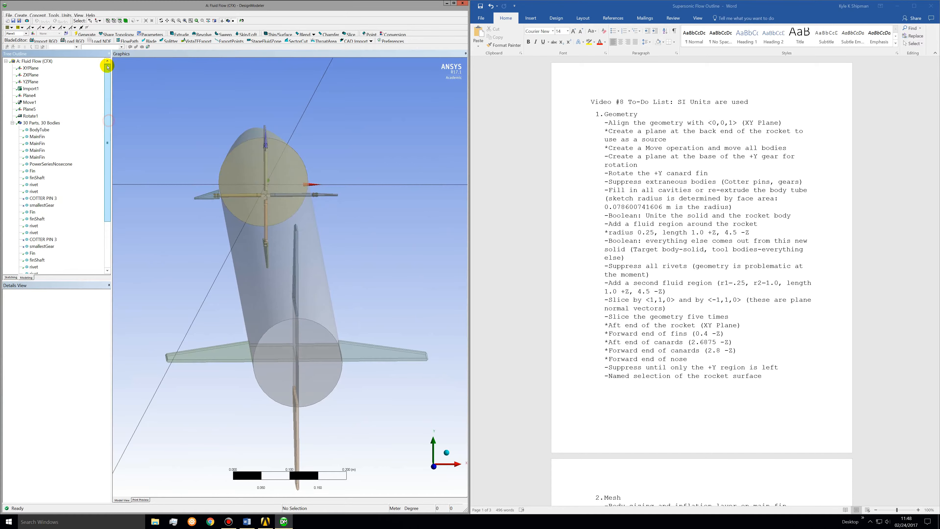
left_click(31, 68)
left_click(65, 33)
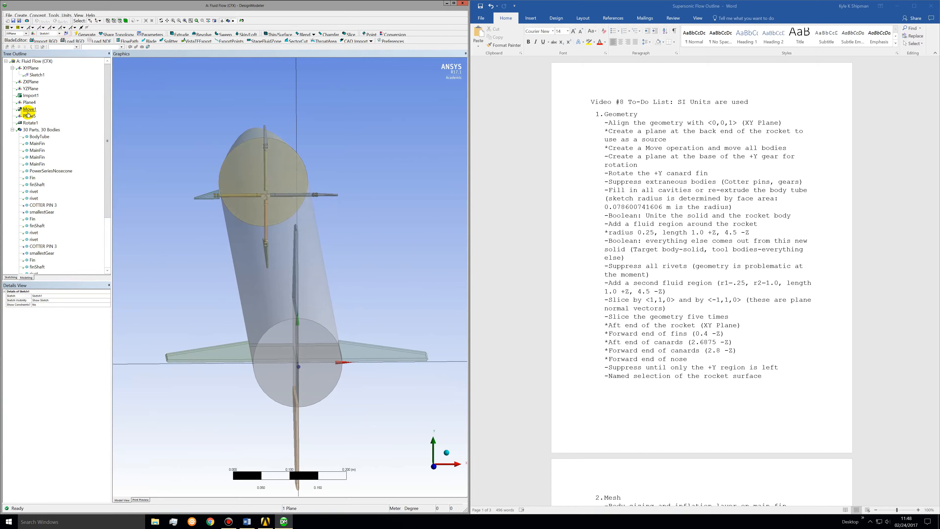
Step: Sketch a circle centred on the plane origin, larger than the body tube's aft face
left_click(12, 277)
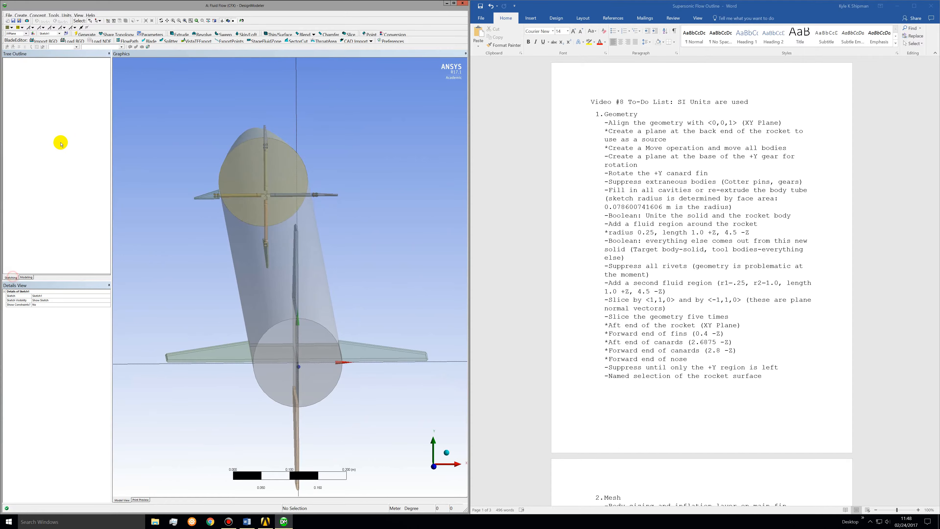
left_click(14, 120)
left_click(299, 365)
left_click(335, 311)
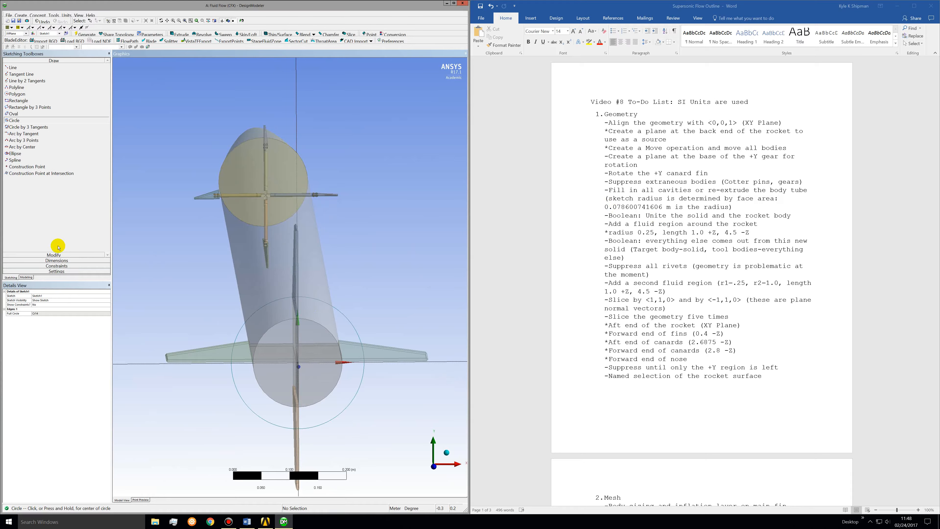
Step: Dimension the circle's radius and set it to 0.078600741606 m
left_click(40, 261)
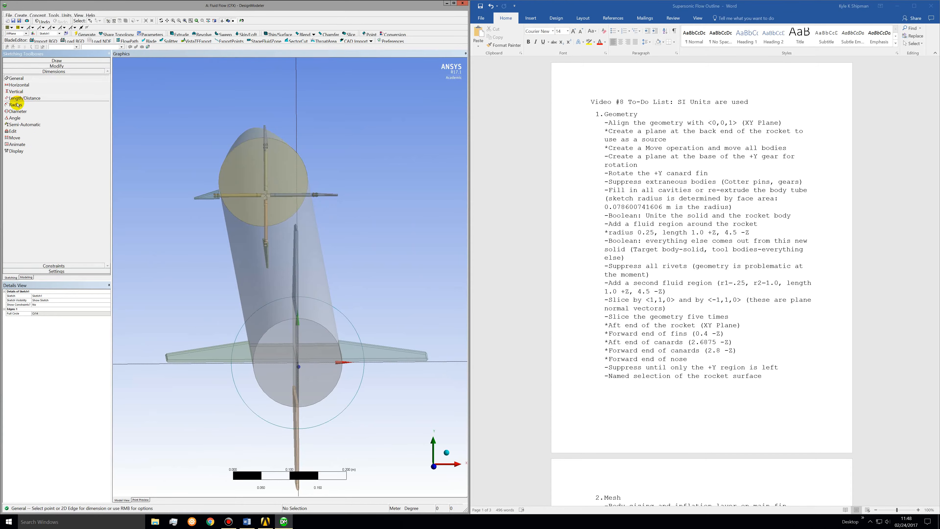
left_click(16, 105)
left_click(337, 311)
left_click(45, 313)
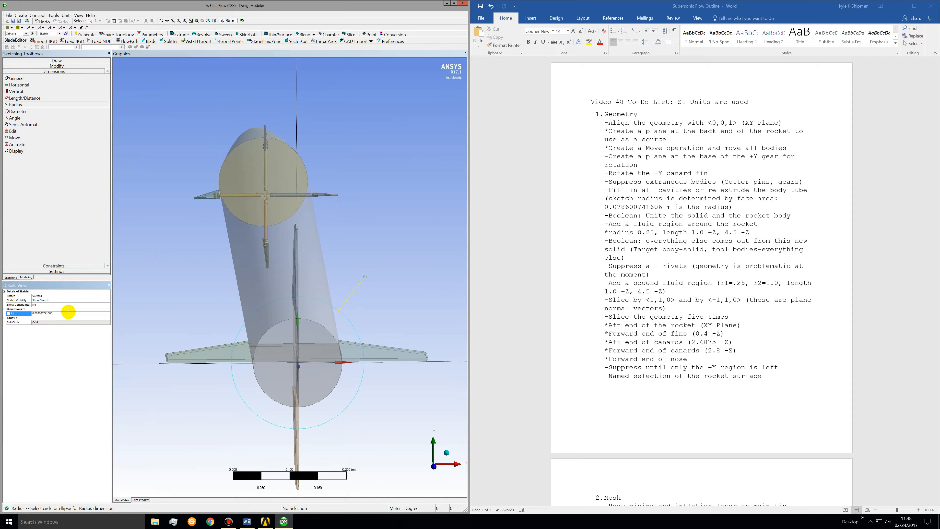
key("Return")
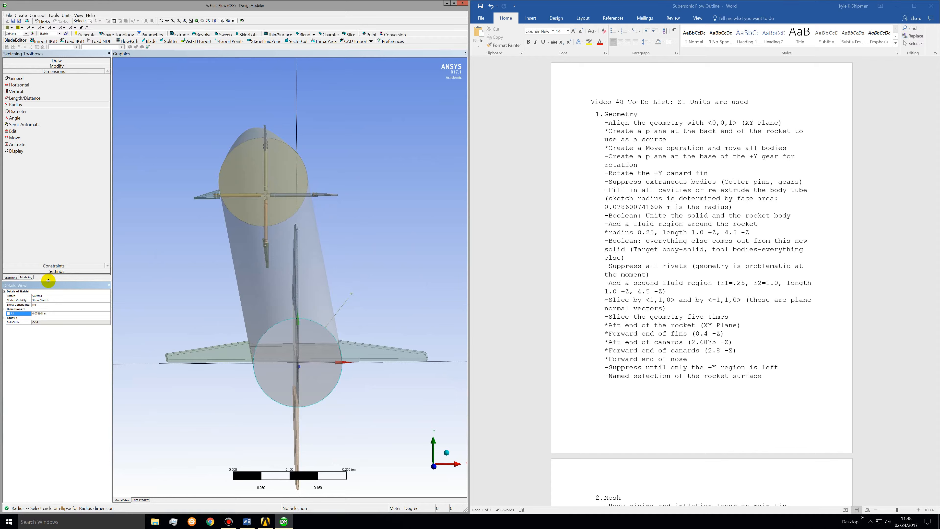
Step: Set up an Extrude of the circle sketch with the direction Reversed and the extent type To Surface
left_click(26, 277)
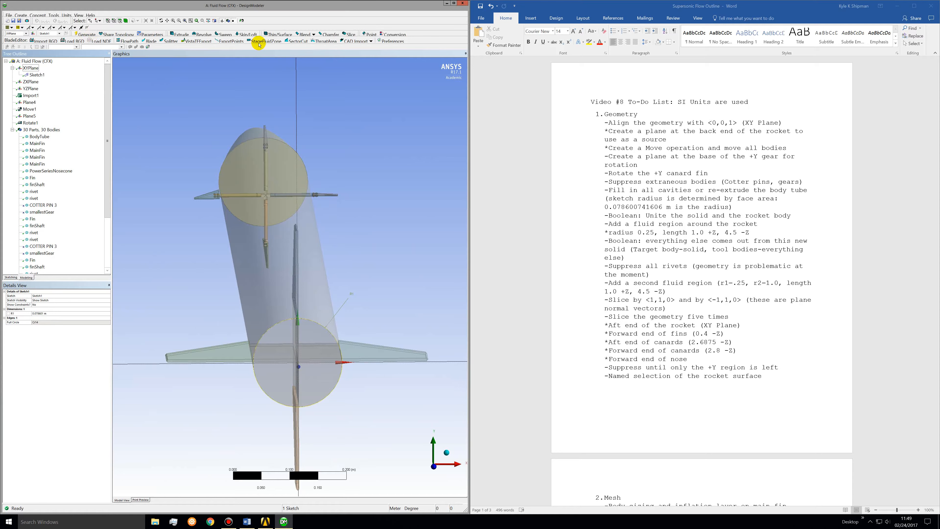
left_click(180, 34)
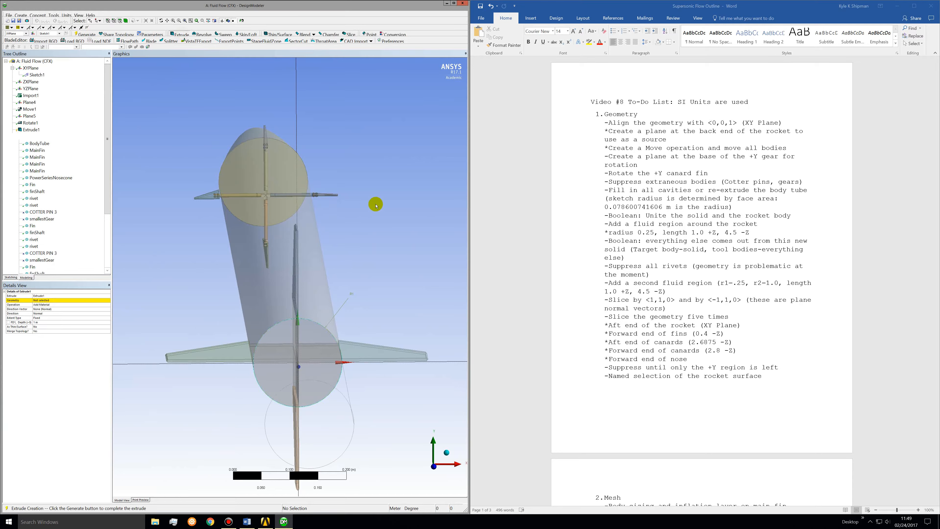
middle_click_drag(373, 204, 233, 283)
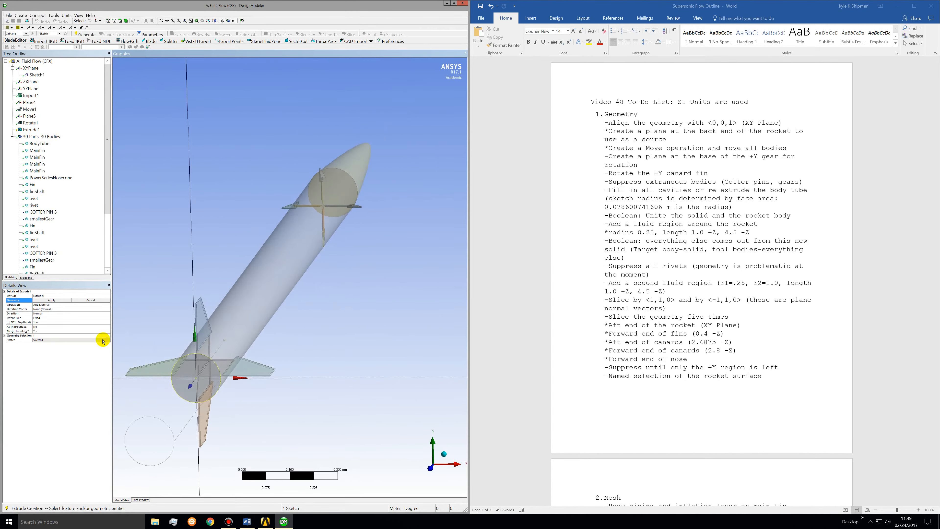
left_click(53, 300)
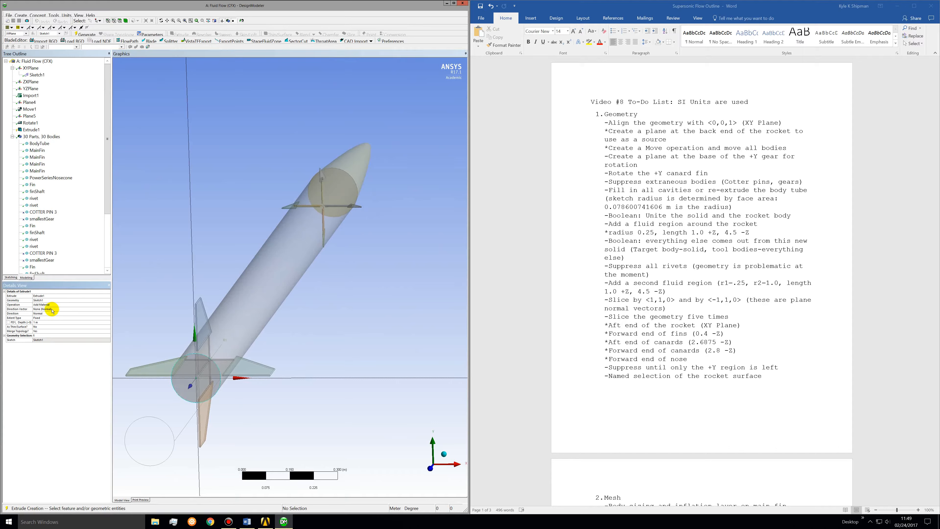
left_click(78, 315)
left_click(108, 314)
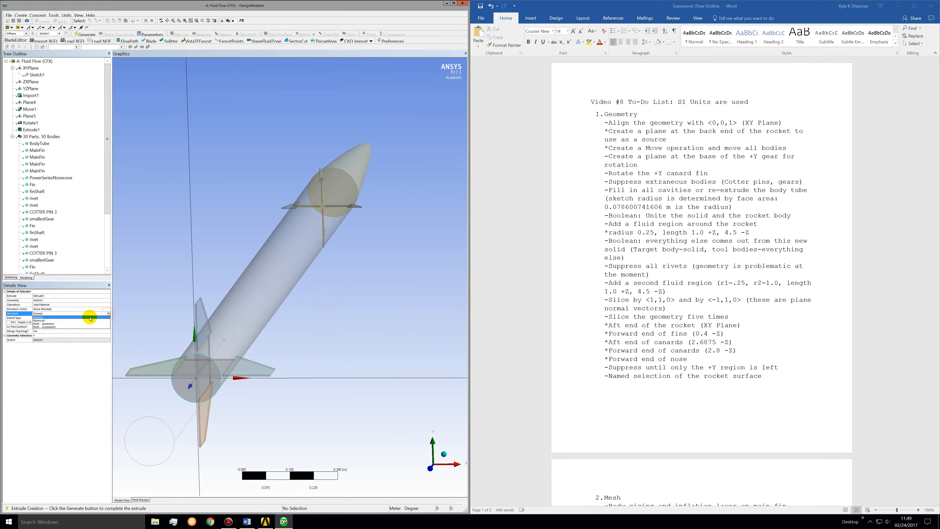
left_click(78, 318)
left_click(91, 317)
left_click(108, 318)
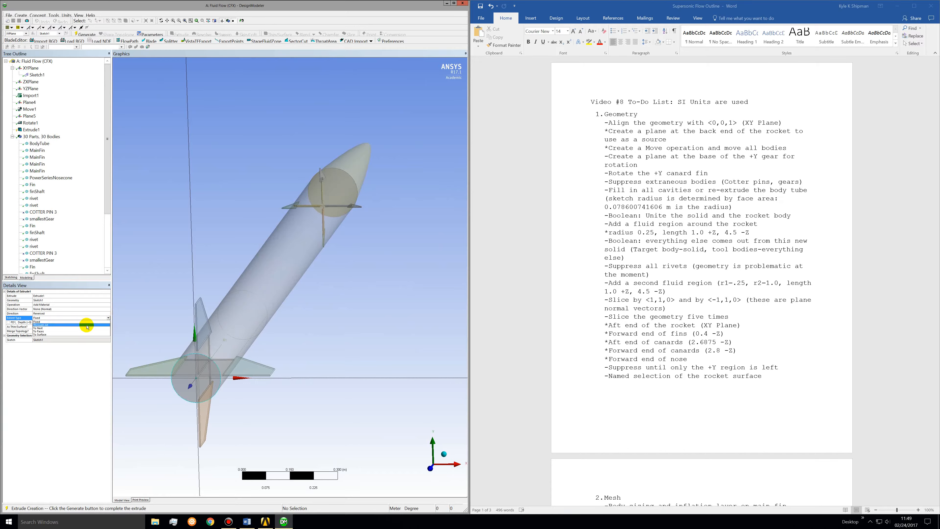
left_click(54, 334)
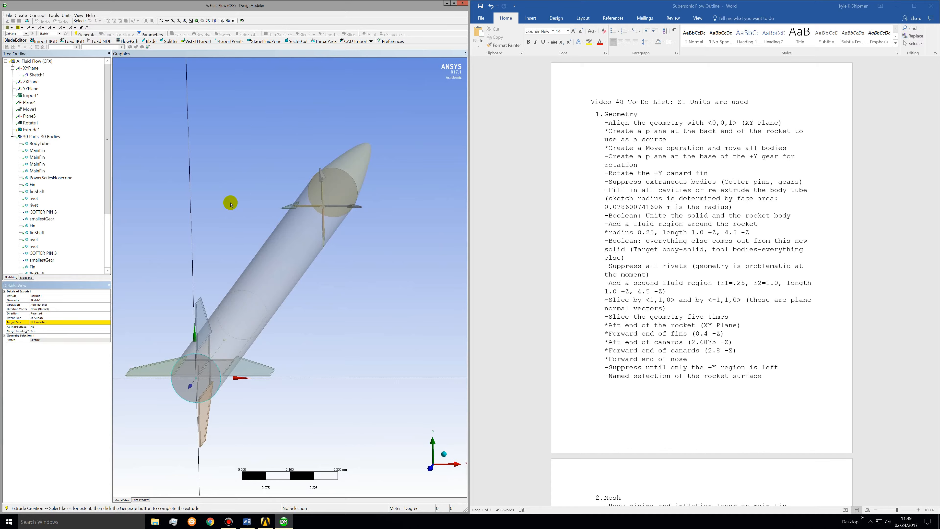
Step: Use the circular face where the body tube meets the nose cone as the extrusion's target face and generate the solid
left_click(34, 324)
left_click(335, 189)
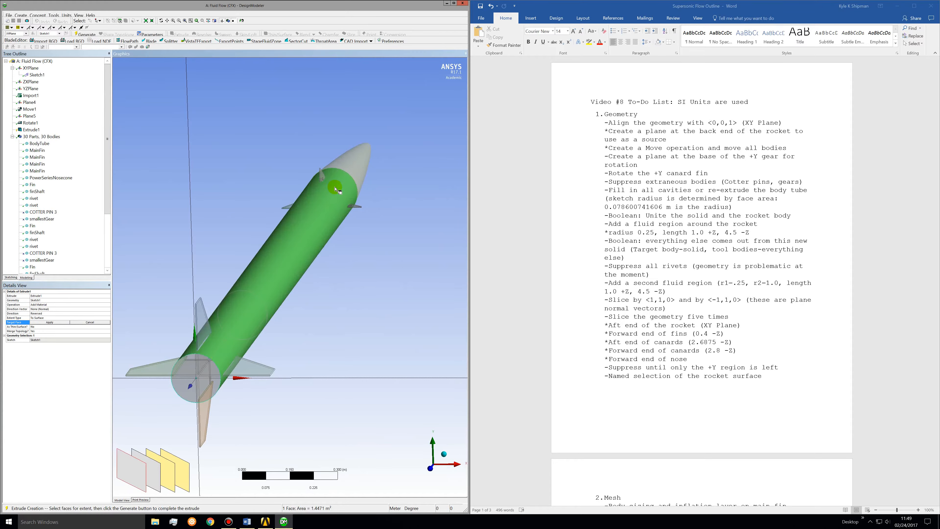
left_click(153, 475)
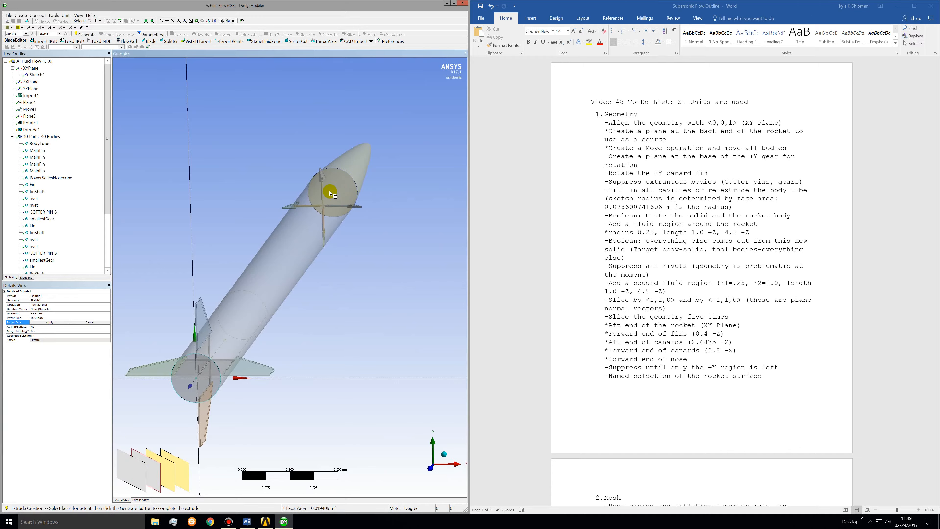
left_click(44, 324)
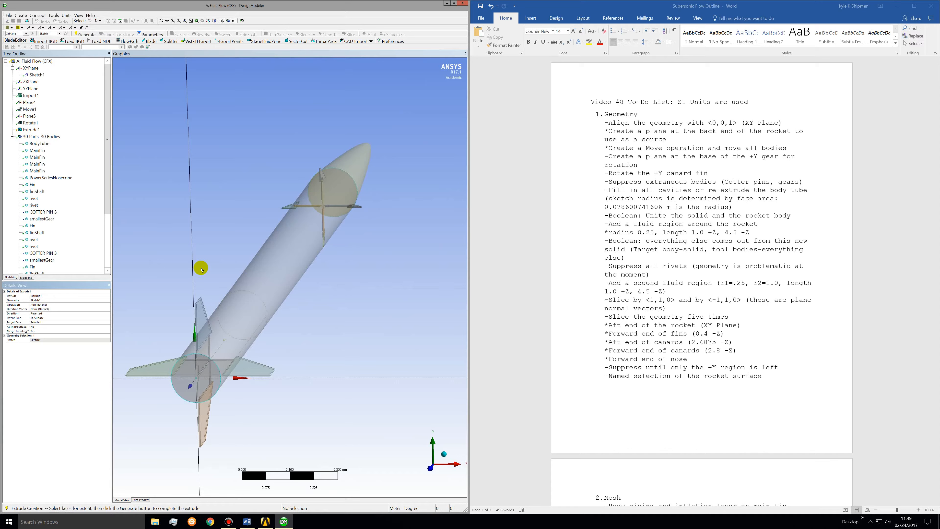
key("F5")
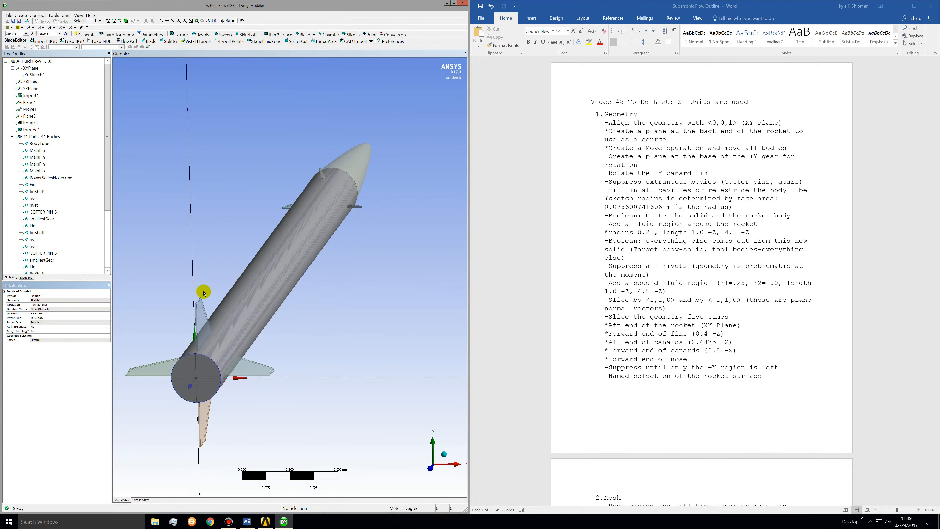
Step: Inspect the newly extruded solid and the BodyTube body one after the other
left_click_drag(108, 168, 108, 205)
left_click(34, 267)
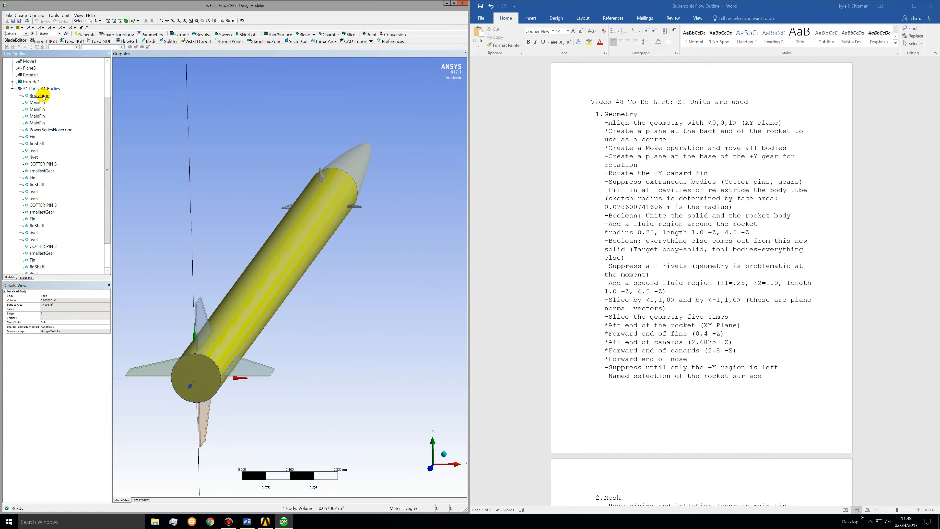
left_click_drag(107, 155, 107, 180)
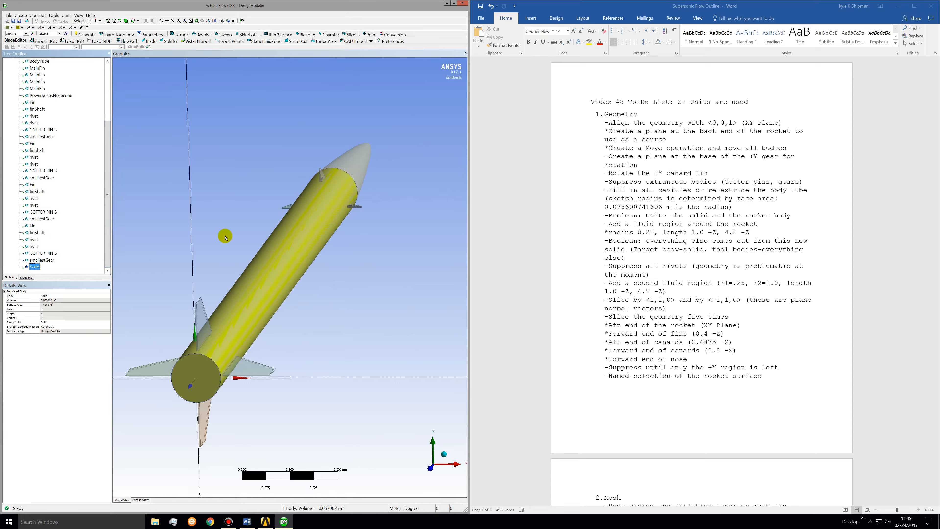
mouse_move(108, 119)
left_mouse_down()
mouse_move(101, 106)
mouse_move(107, 118)
left_mouse_up()
left_click(40, 89)
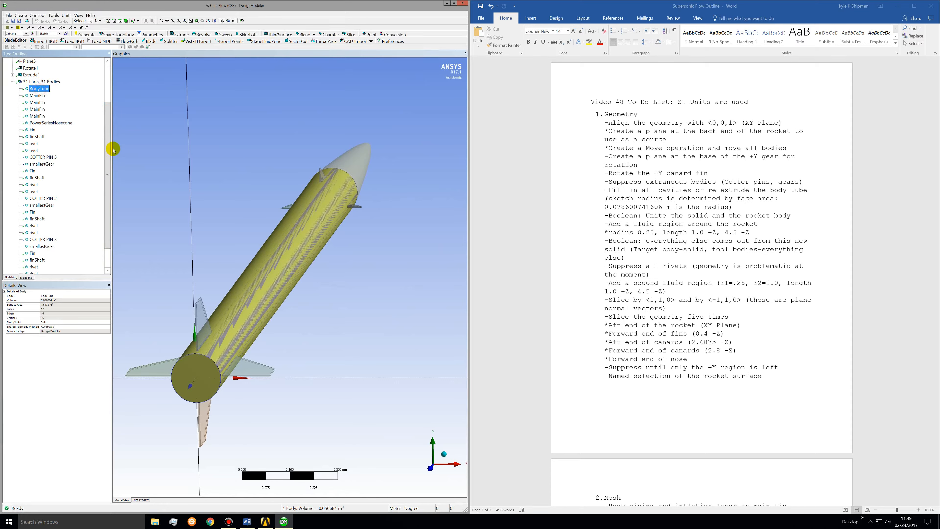
Step: Set up a Boolean with the Unite operation, using the BodyTube and the newly extruded Solid as tool bodies
left_click_drag(107, 155, 108, 174)
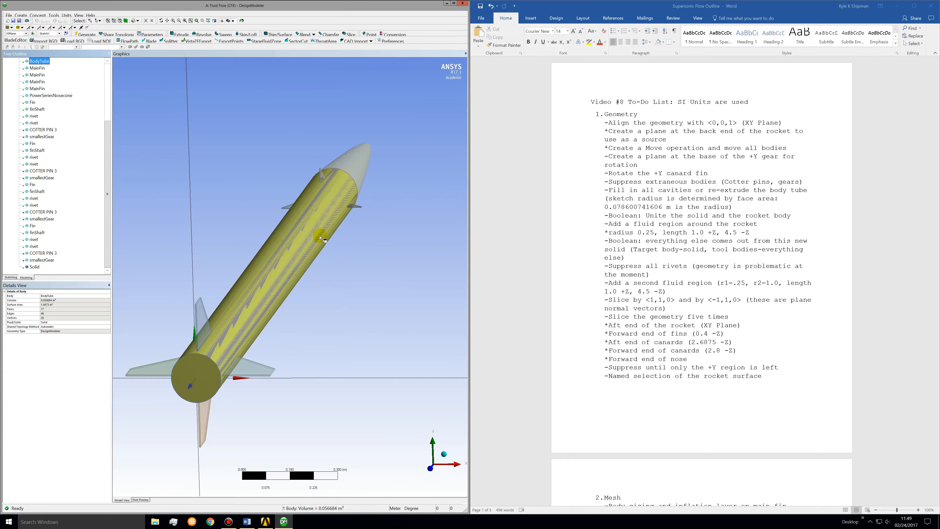
left_click_drag(107, 138, 106, 100)
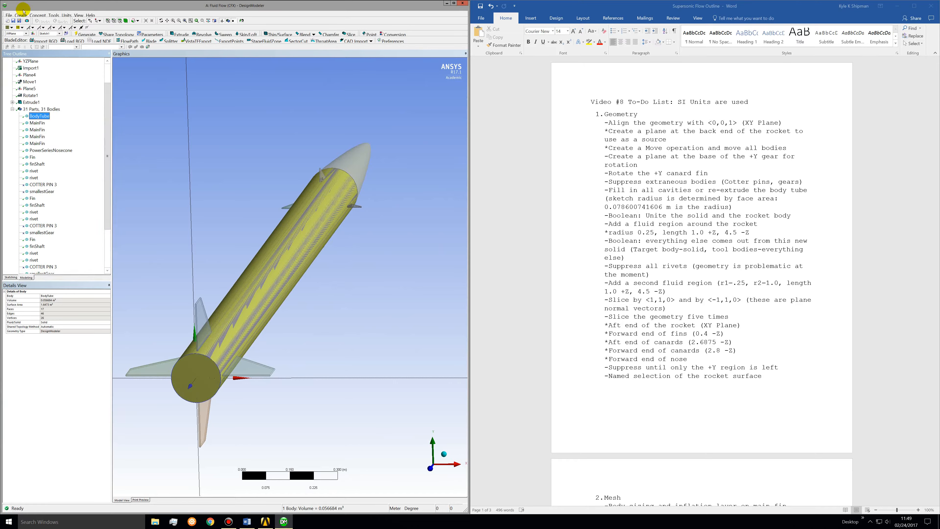
left_click(19, 14)
left_click(56, 113)
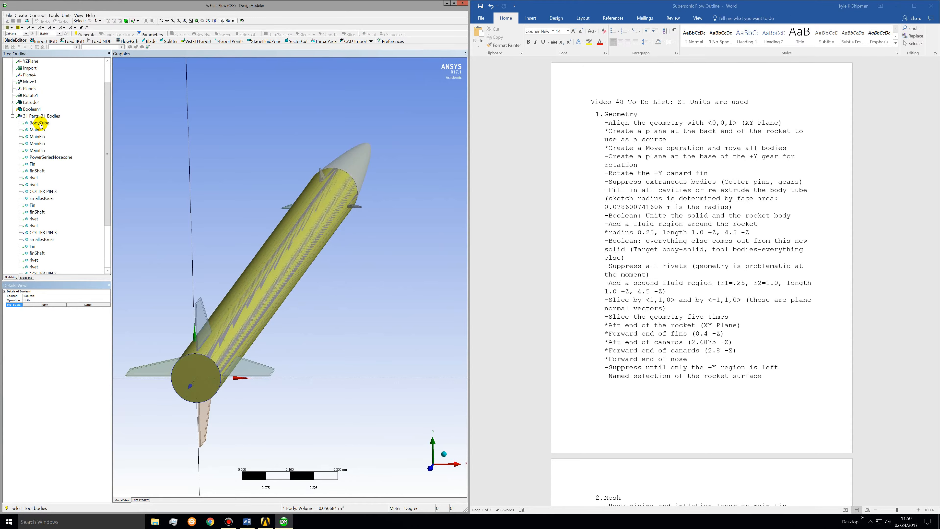
left_click(39, 123)
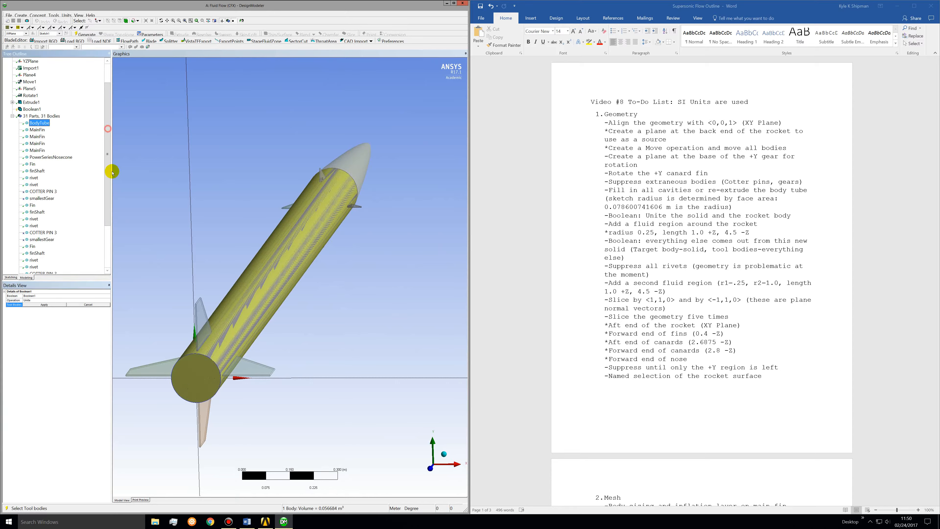
left_click_drag(107, 170, 107, 211)
left_click(34, 267, "ctrl")
left_click(44, 308)
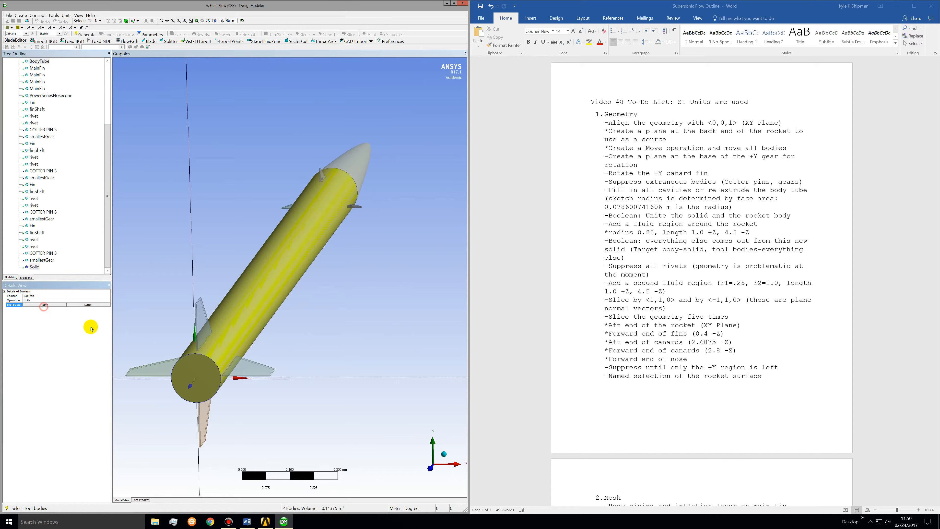
left_click(45, 306)
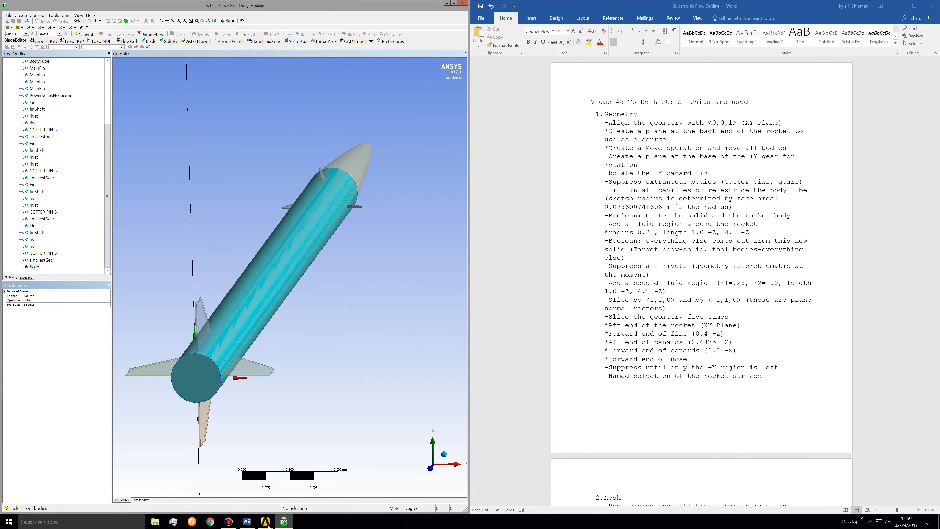
left_click(229, 522)
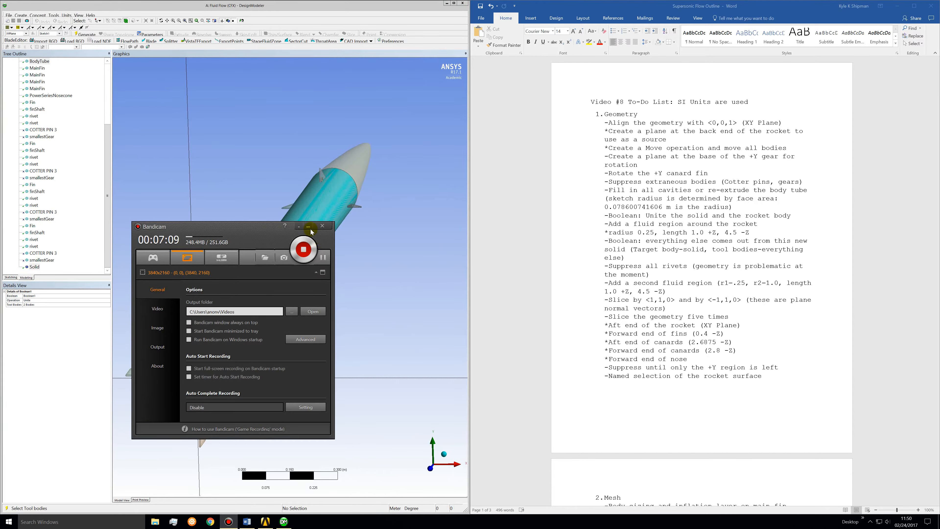
left_click(310, 229)
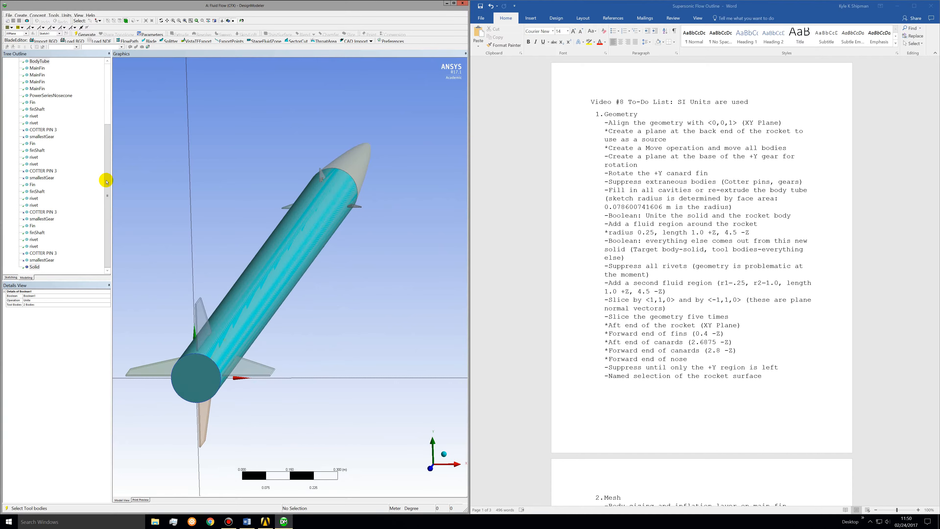
Step: Generate the Boolean union and examine the filled body tube around the canard shafts
left_click_drag(107, 151, 33, 110)
left_click(33, 109)
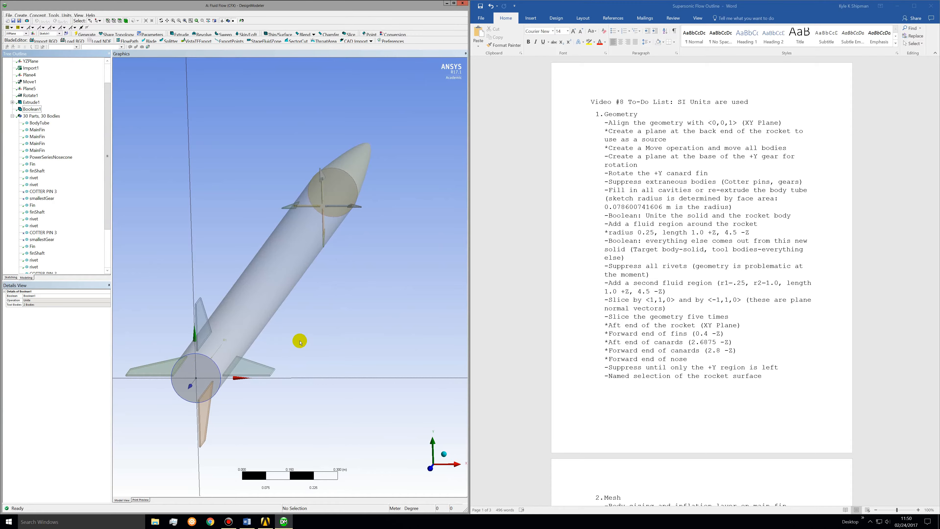
scroll(306, 206, "up", 5)
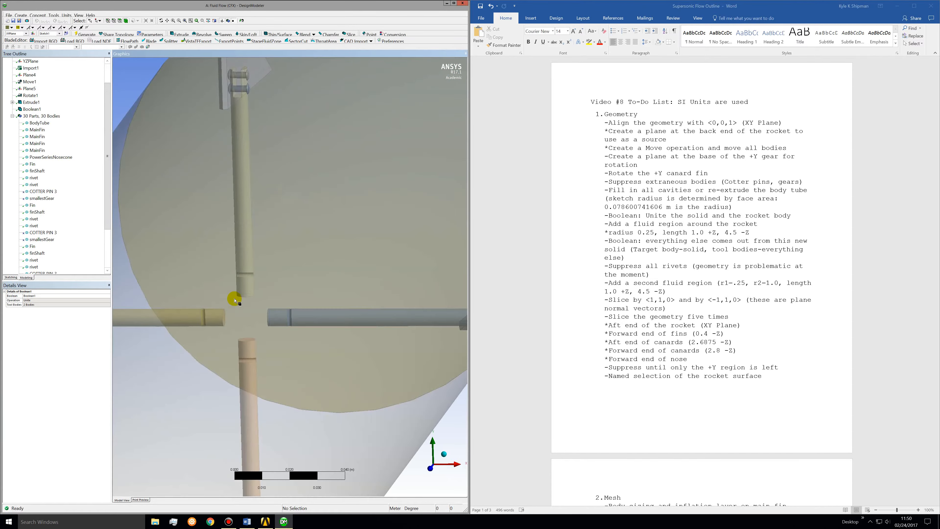
scroll(237, 298, "up", 2)
scroll(240, 313, "down", 5)
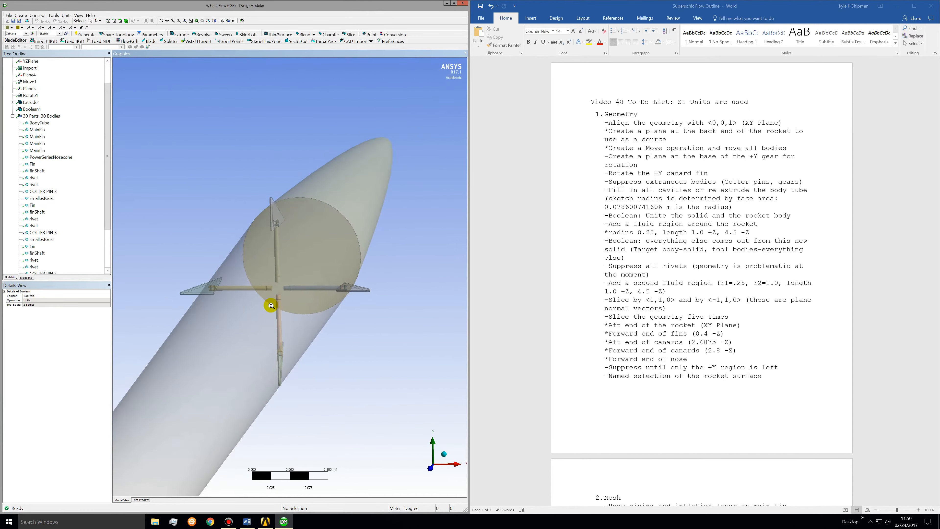
middle_click_drag(324, 339, 325, 347)
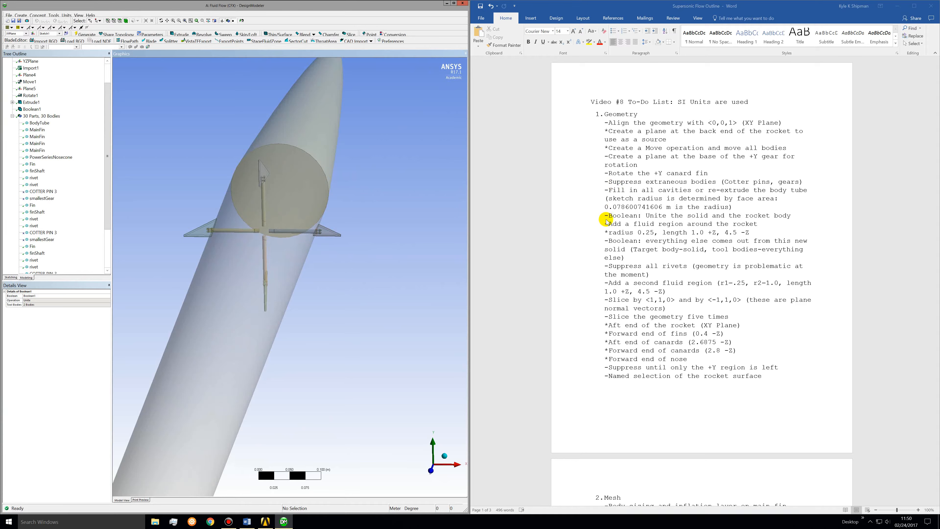
scroll(398, 327, "down", 5)
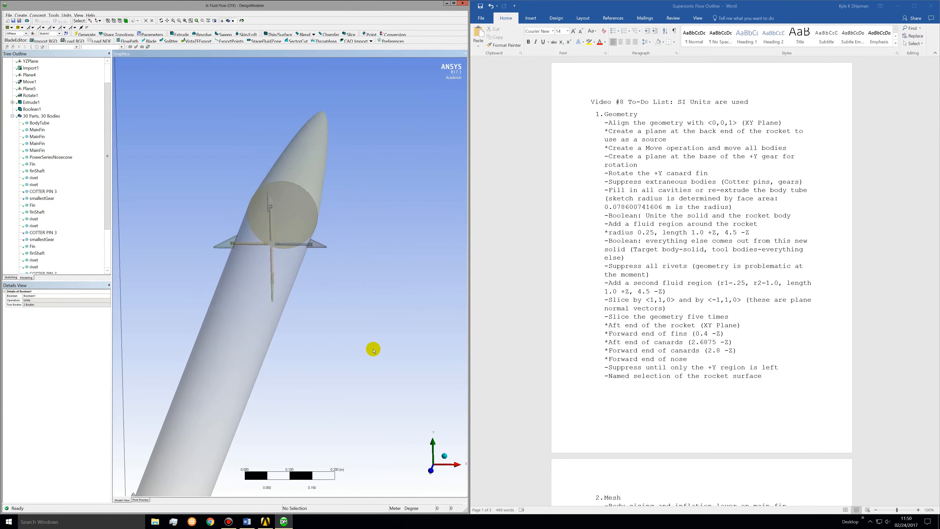
middle_click_drag(387, 306, 371, 325)
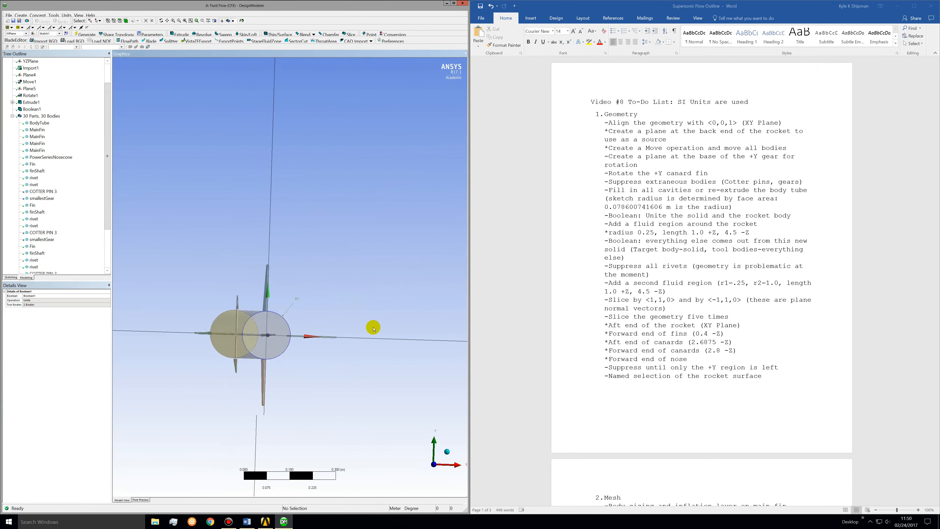
Step: Create a new sketch on the XYPlane and draw a circle of about 0.27 m radius centred on the origin
scroll(104, 89, "up", 2)
left_click(30, 68)
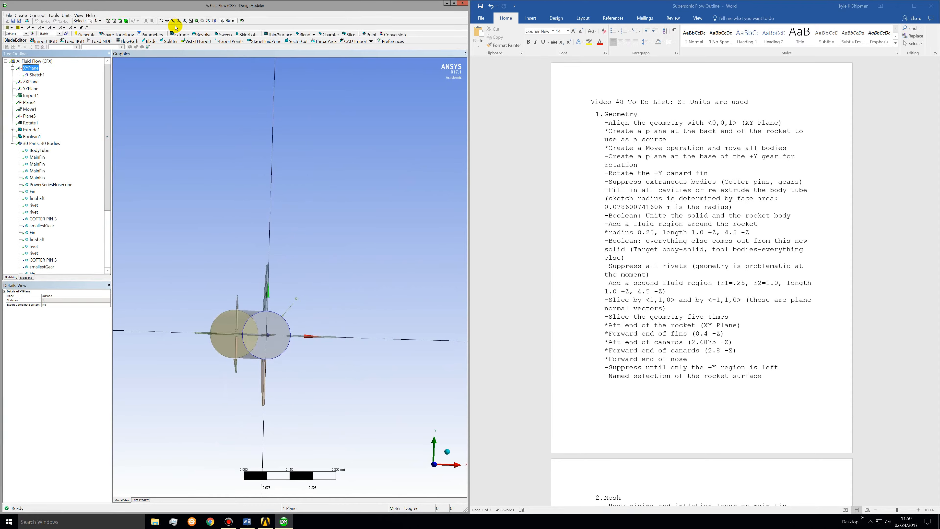
left_click(65, 34)
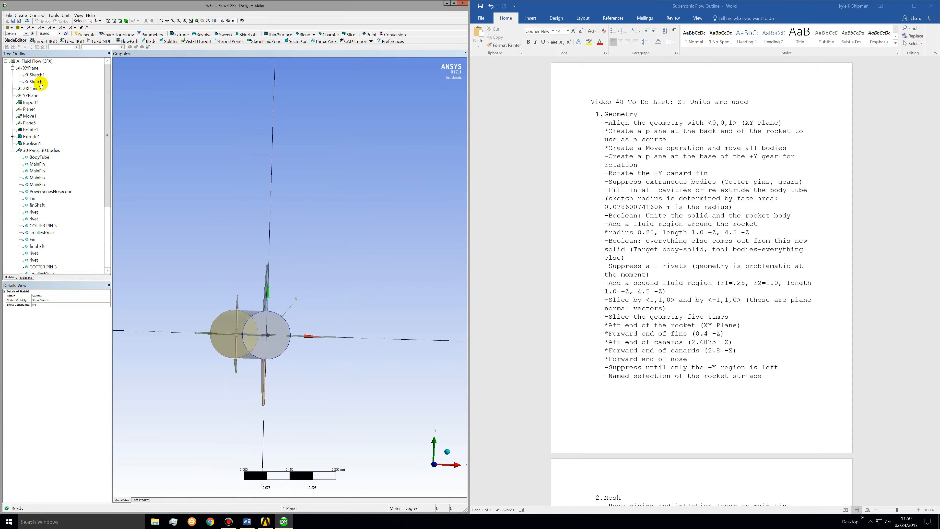
left_click(11, 276)
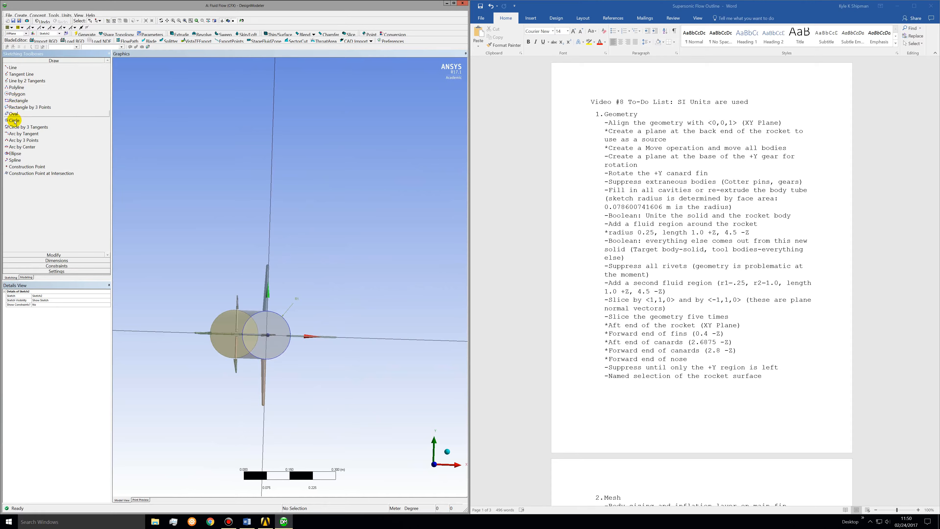
left_click(14, 120)
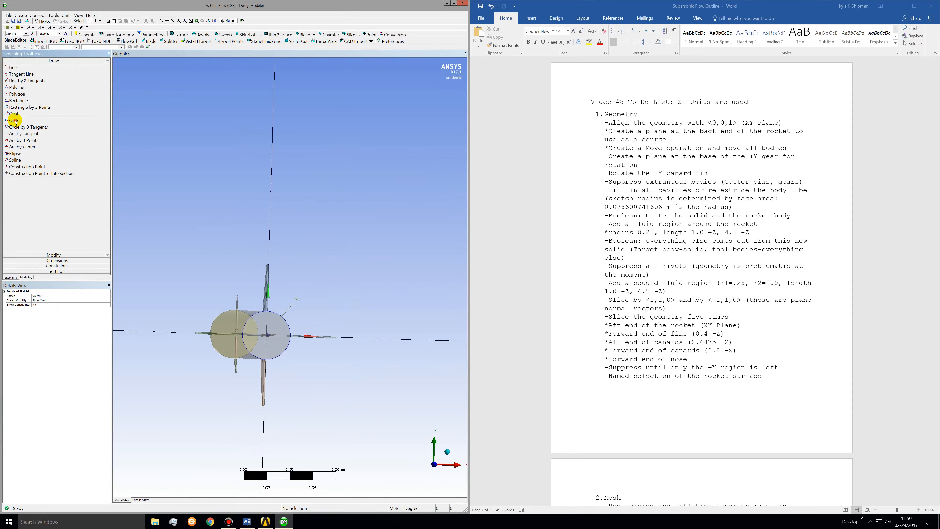
left_click(266, 334)
left_click(309, 263)
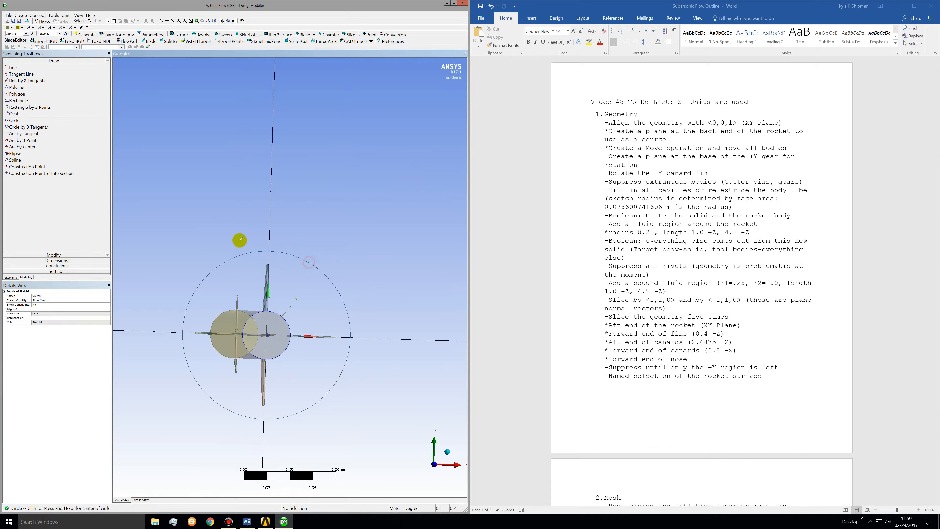
Step: Dimension the new circle's radius and set it to 0.25 m
left_click(50, 260)
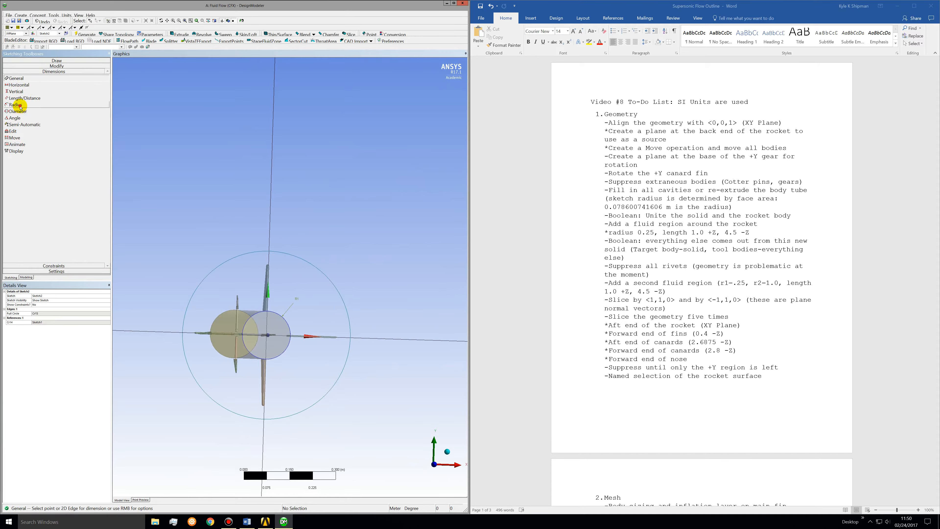
left_click(15, 105)
left_click(328, 270)
left_click(321, 269)
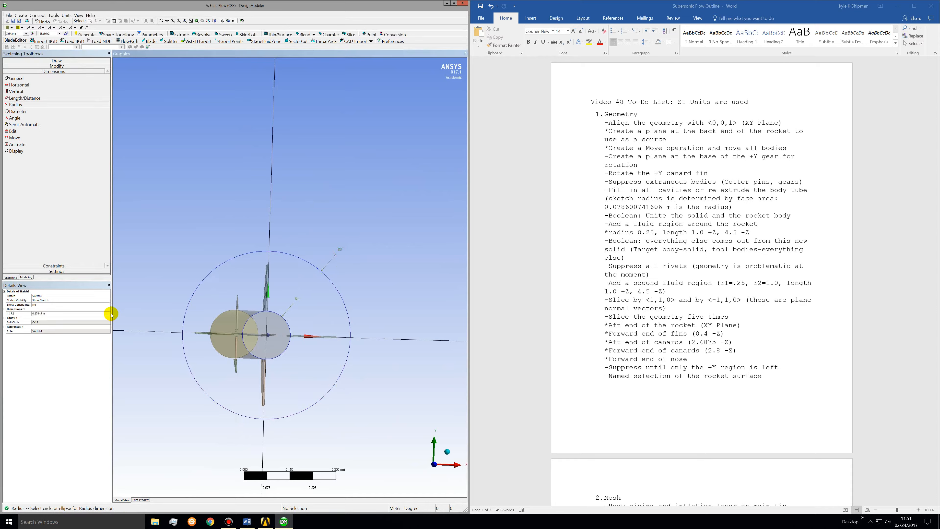
left_click(41, 314)
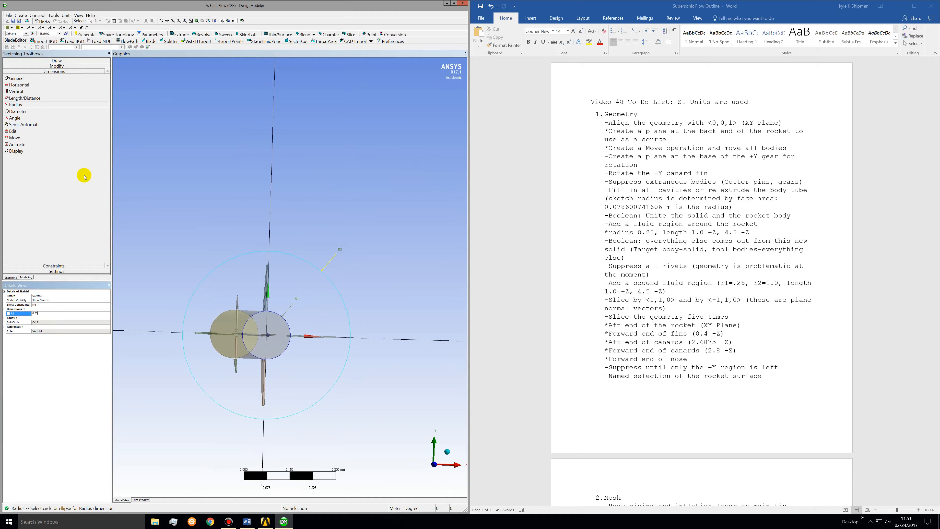
Step: Set up an Extrude of the new circle sketch with the operation Add Frozen
middle_click_drag(332, 260, 313, 269)
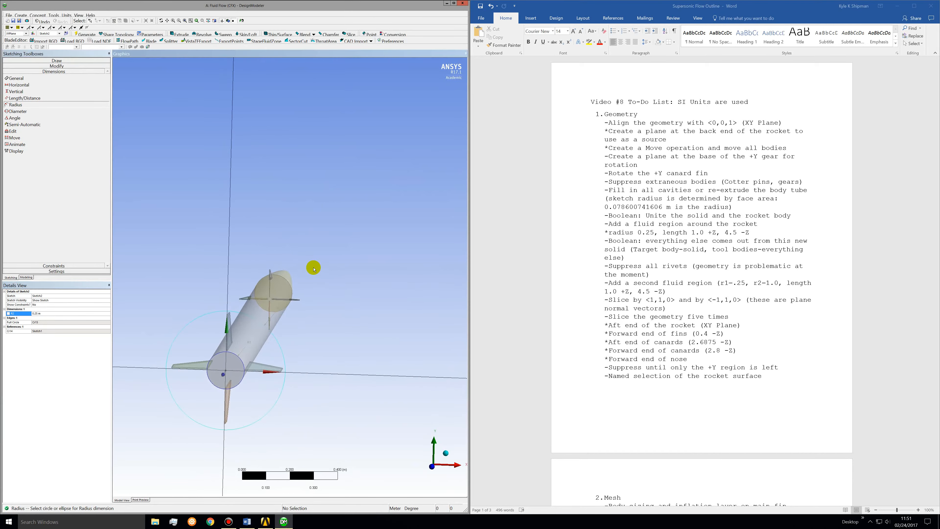
left_click(26, 277)
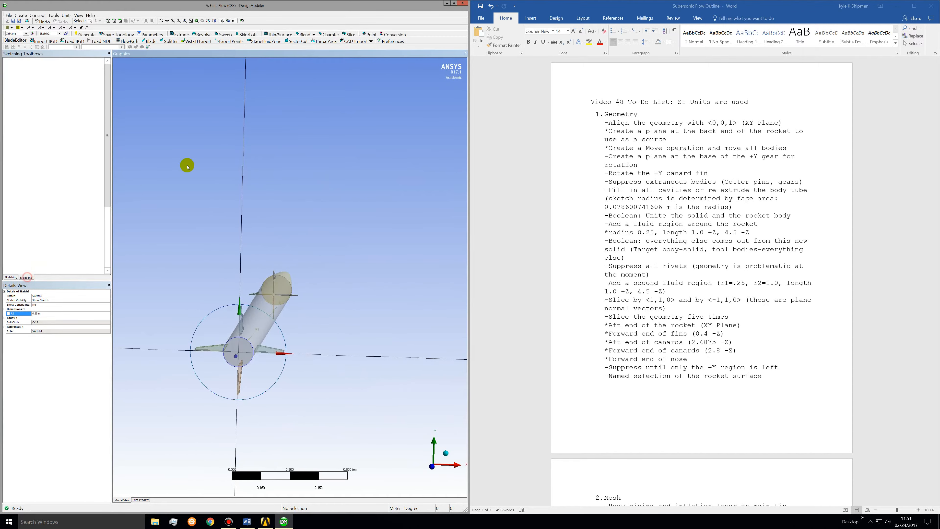
left_click(179, 34)
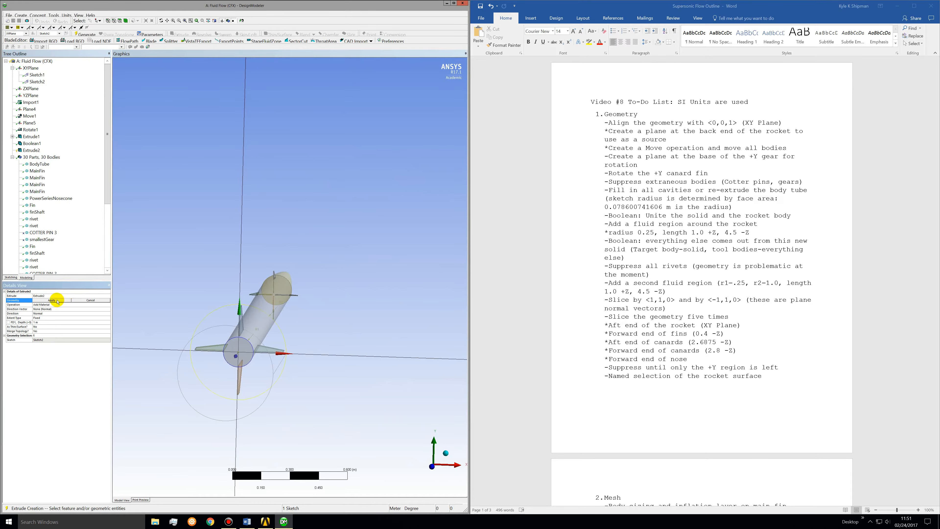
left_click(57, 300)
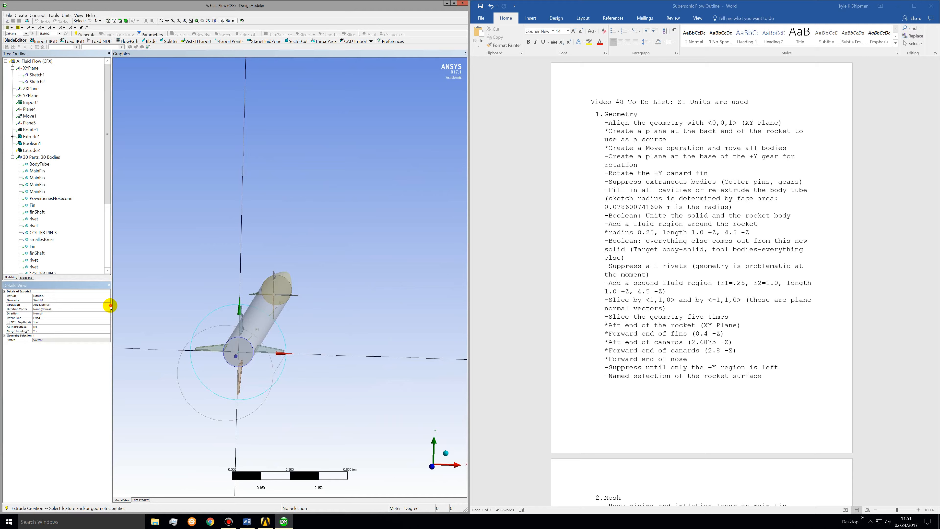
left_click(89, 304)
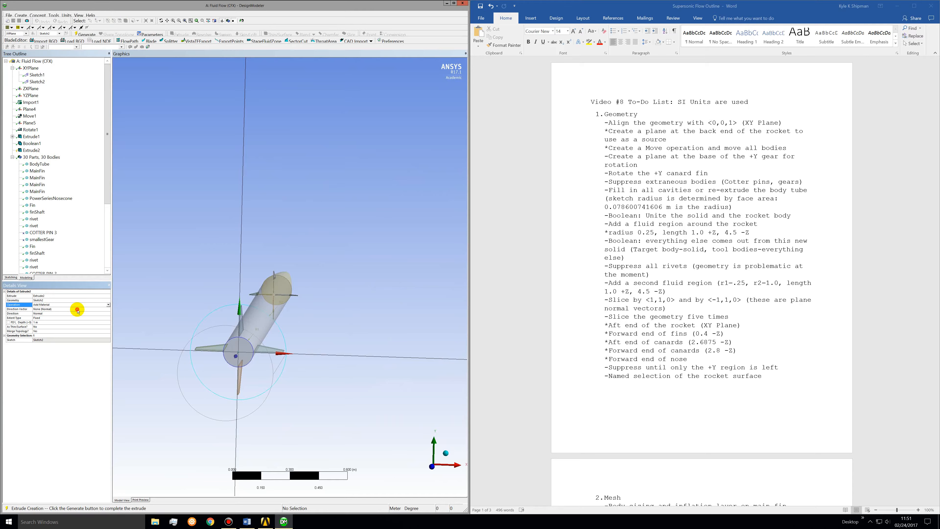
left_click(77, 311)
Step: Set the extrusion's direction to Both - Asymmetric with depths of 1 m and 4.5 m, and generate the fluid region around the rocket
left_click(59, 313)
left_click(47, 323)
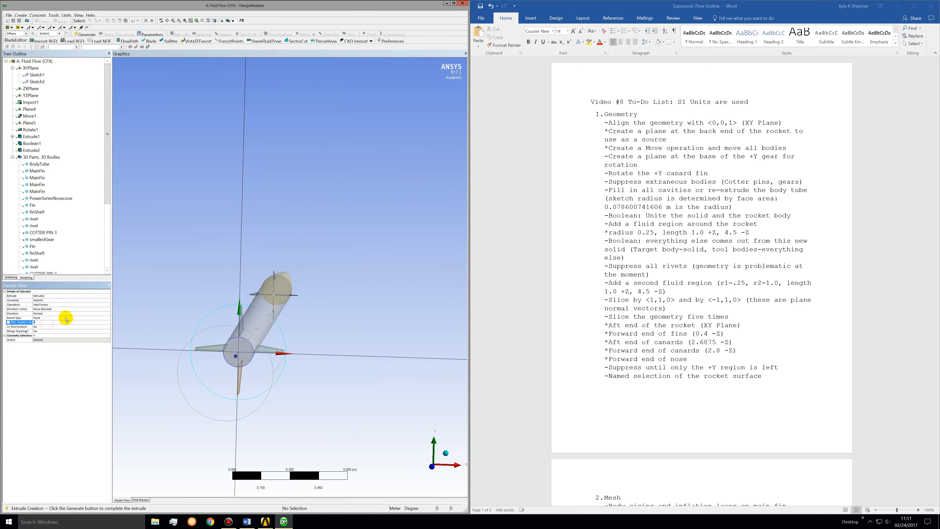
key("Return")
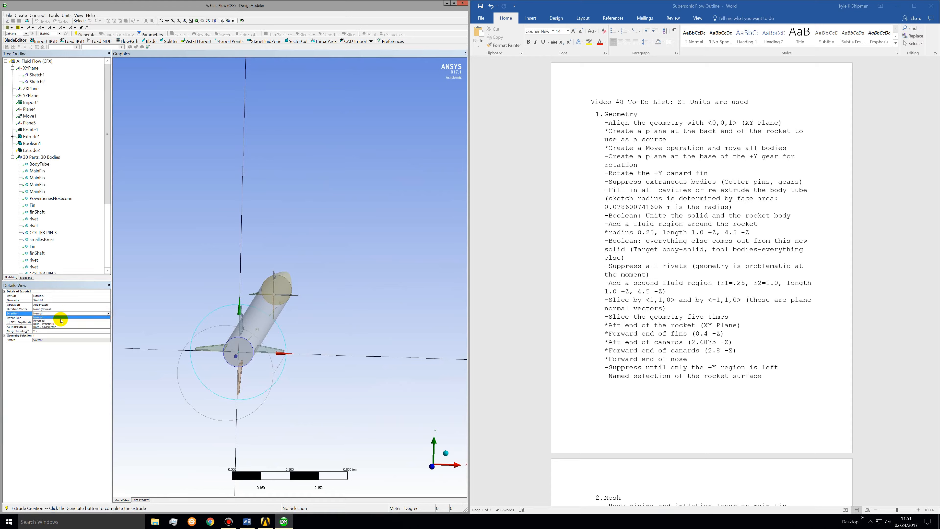
left_click(108, 314)
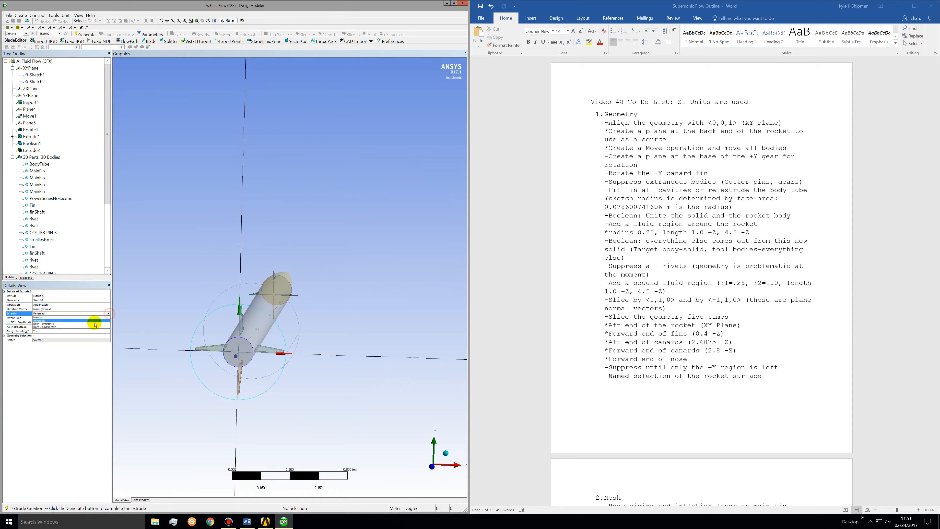
left_click(86, 326)
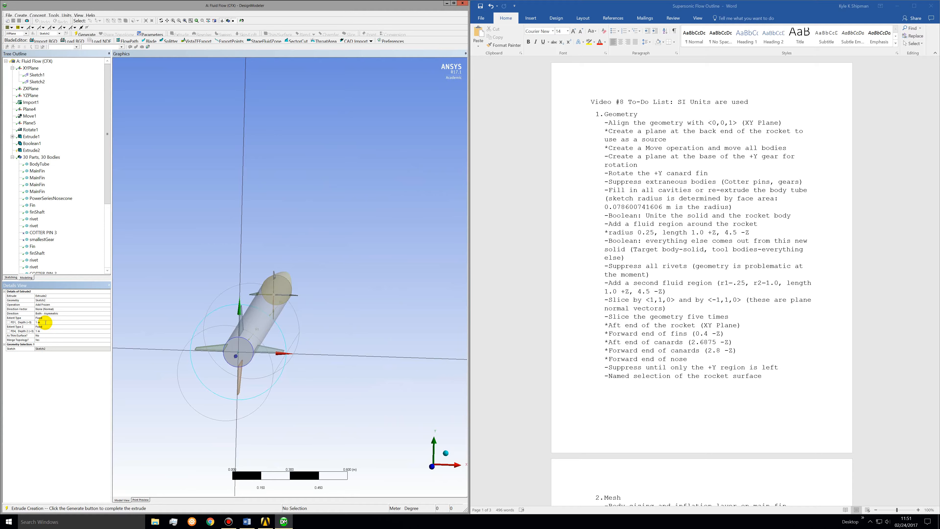
left_click(45, 322)
middle_click_drag(273, 313, 194, 366)
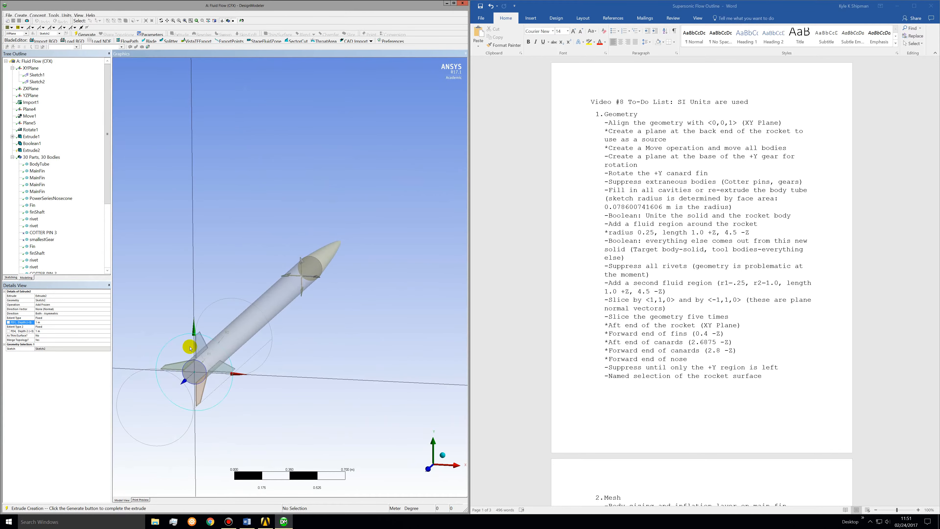
left_click(50, 331)
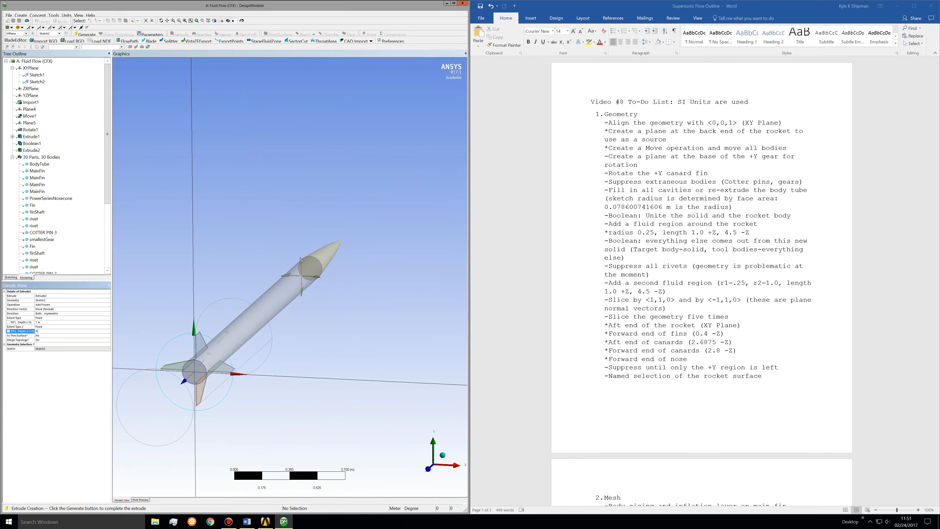
key("Return")
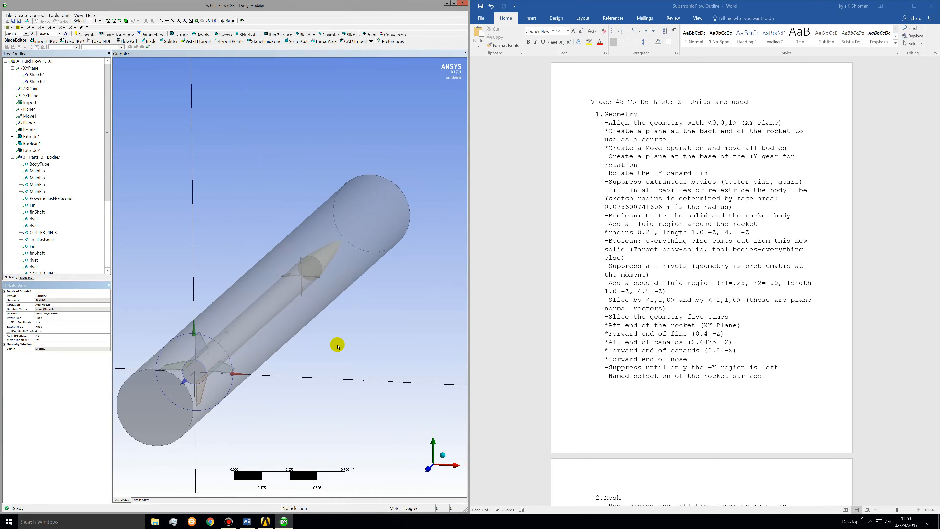
left_click(56, 305)
middle_click_drag(259, 352, 207, 329)
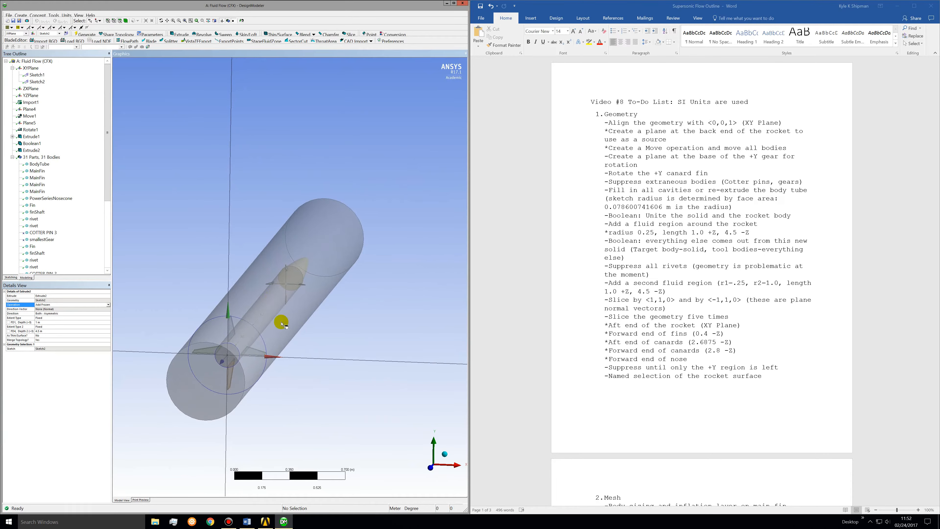
Step: Create a Boolean feature and set its operation to Subtract
left_click_drag(107, 165, 94, 133)
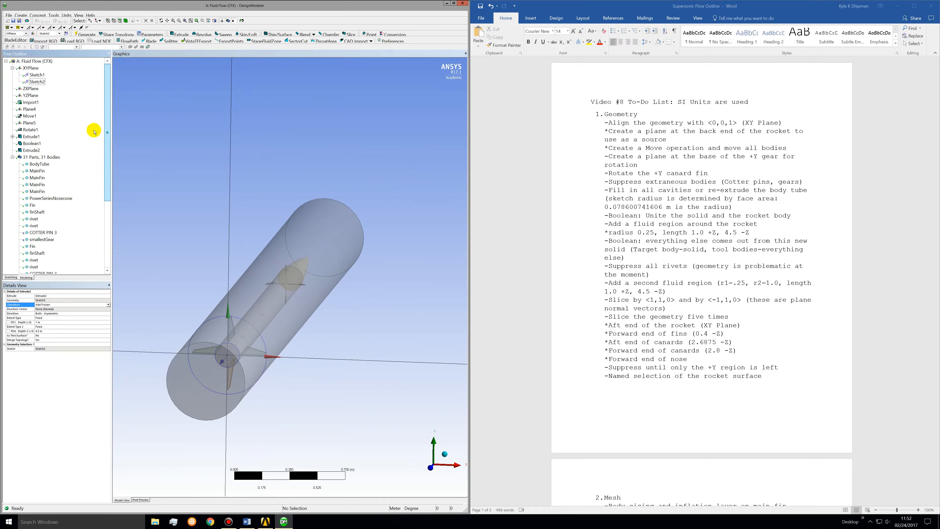
left_click(20, 15)
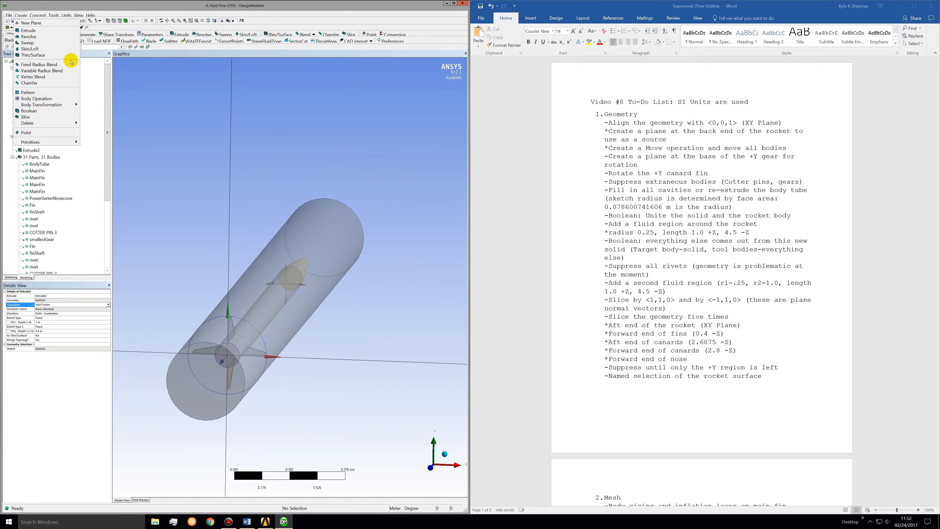
left_click(44, 112)
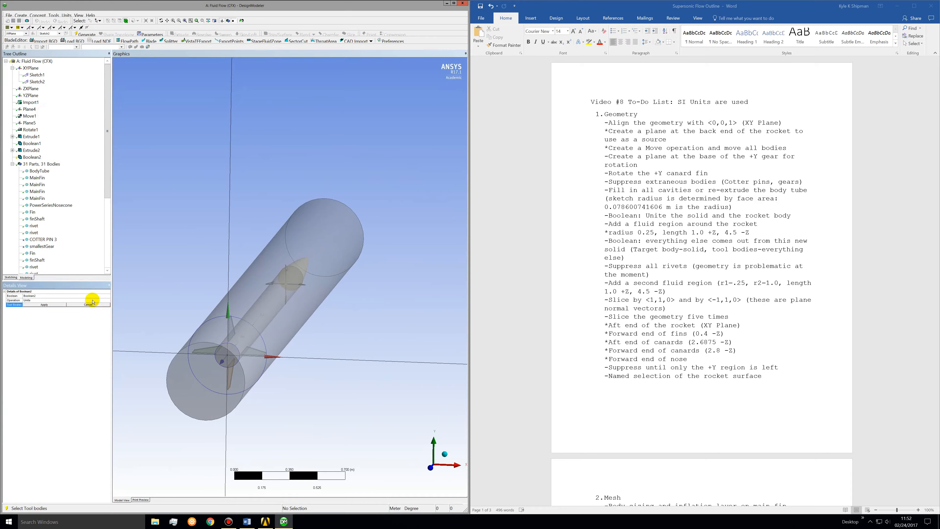
left_click(93, 299)
left_click(108, 300)
left_click(80, 309)
Step: Assign the fluid region Solid as the target body of the subtraction
left_click(44, 305)
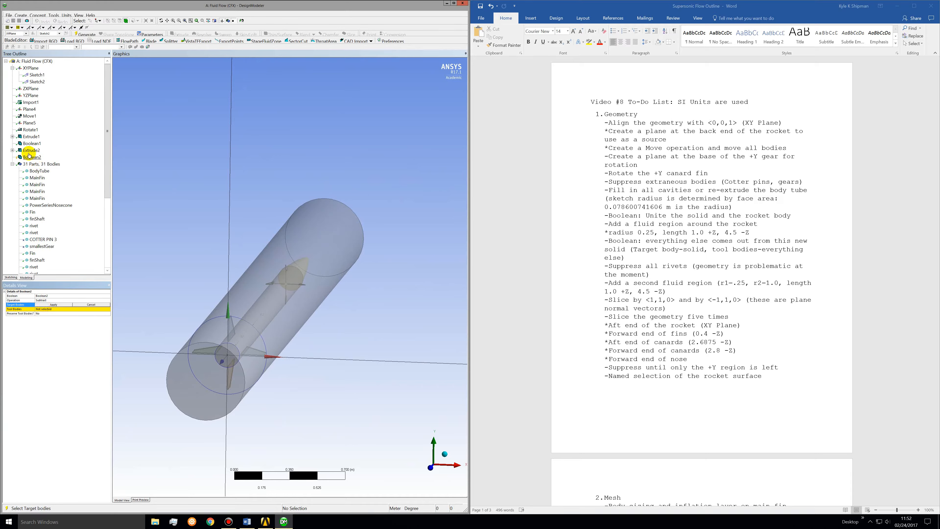
left_click(53, 304)
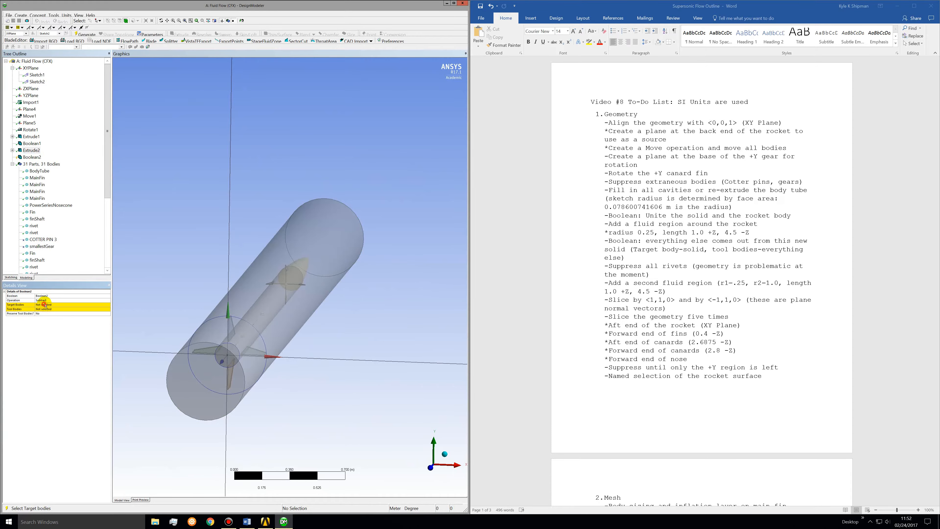
left_click(44, 304)
scroll(101, 222, "down", 5)
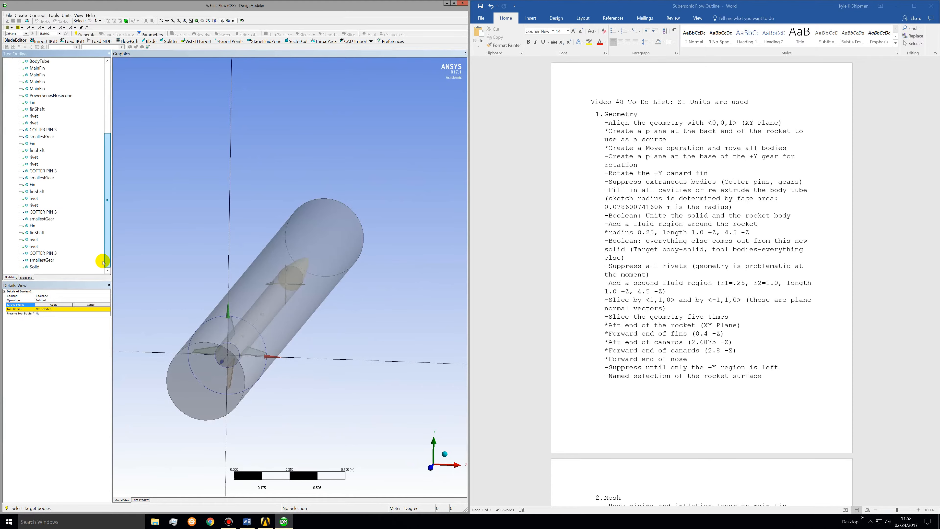
left_click(37, 269)
left_click(53, 304)
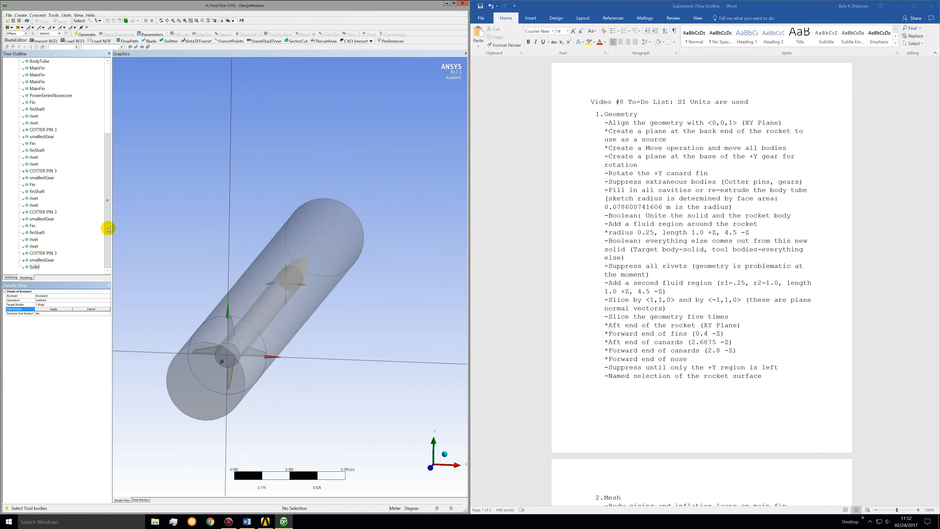
Step: Assign the BodyTube, main fins, nosecone, canard fins, fin shafts and rivets as the subtraction's tool bodies, leaving out the cotter pins and gears
left_click_drag(109, 221, 108, 208)
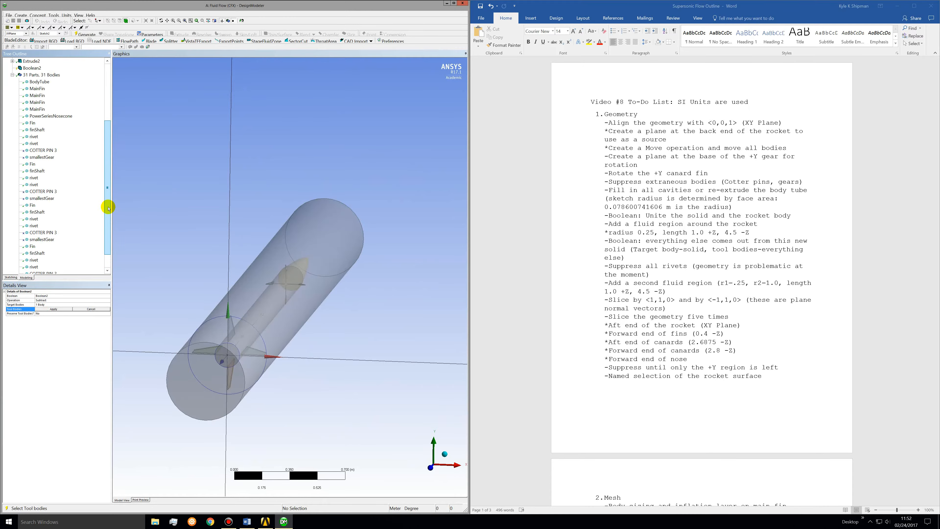
scroll(109, 215, "down", 1)
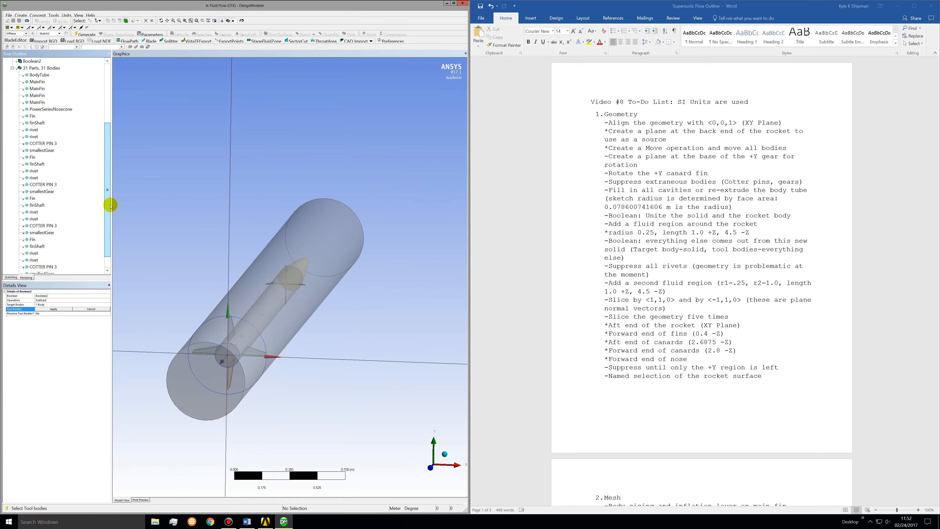
scroll(110, 206, "up", 1)
scroll(112, 212, "down", 1)
scroll(112, 214, "down", 1)
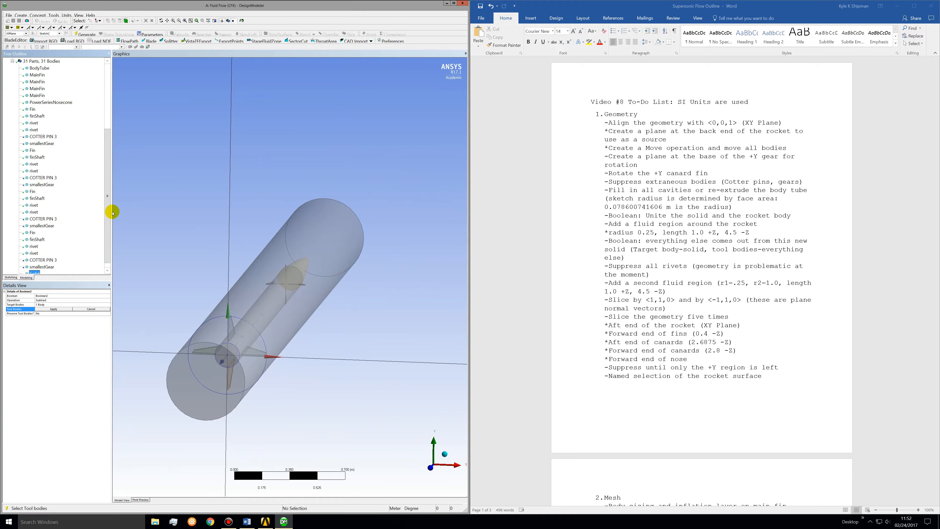
left_click(38, 68)
left_click(35, 82, "shift")
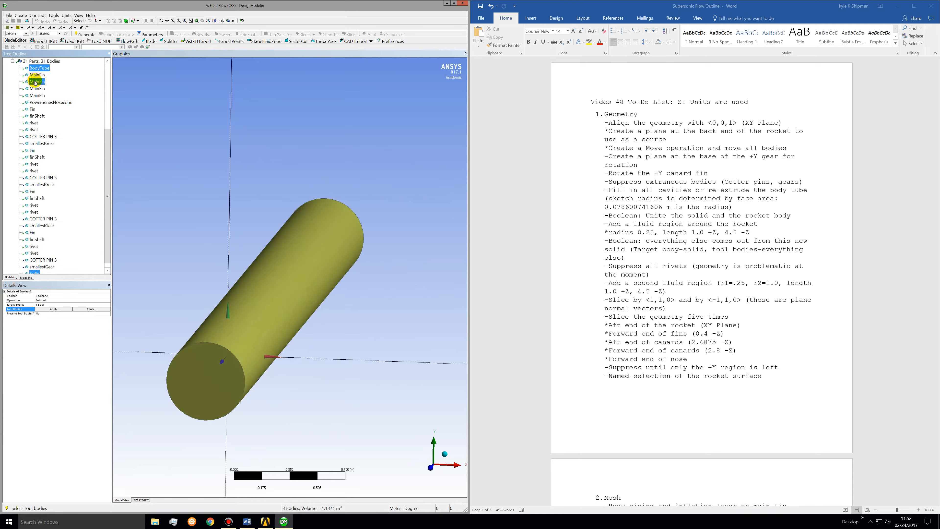
left_click(33, 102, "shift")
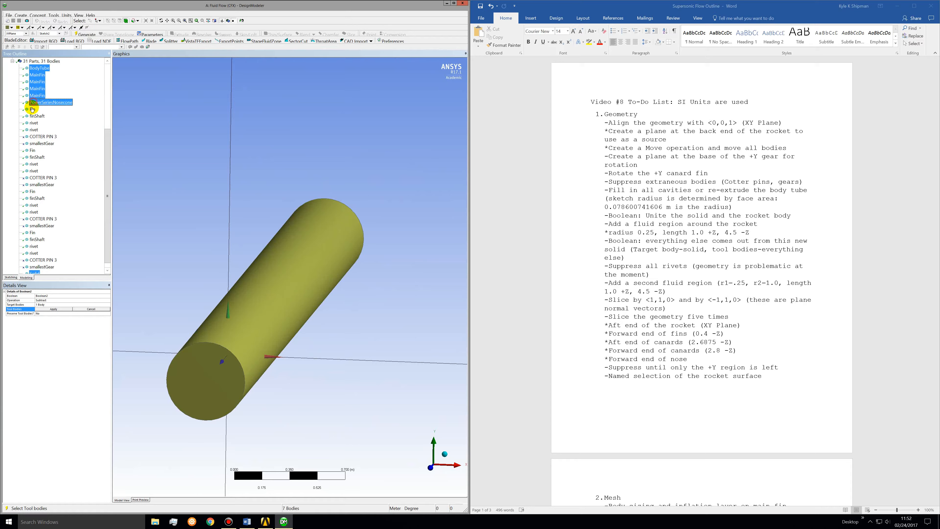
left_click(33, 130, "shift")
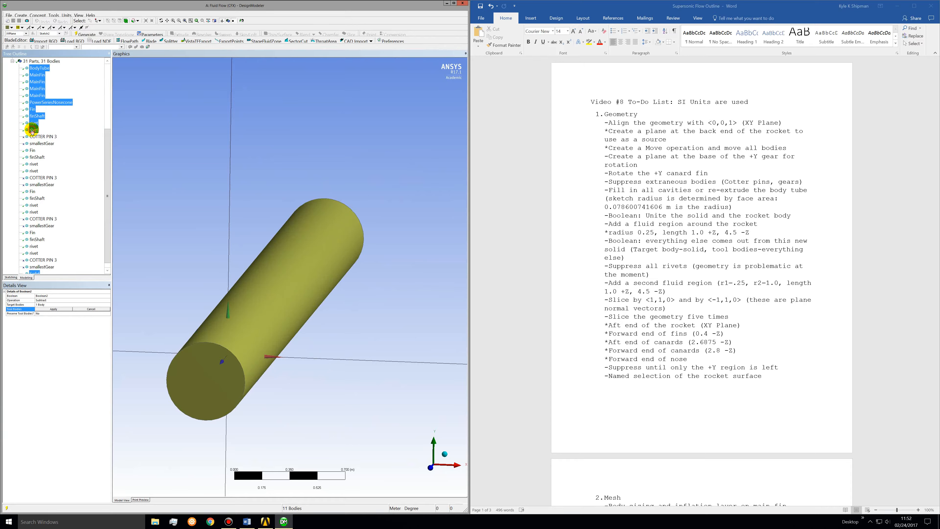
left_click(32, 151, "ctrl")
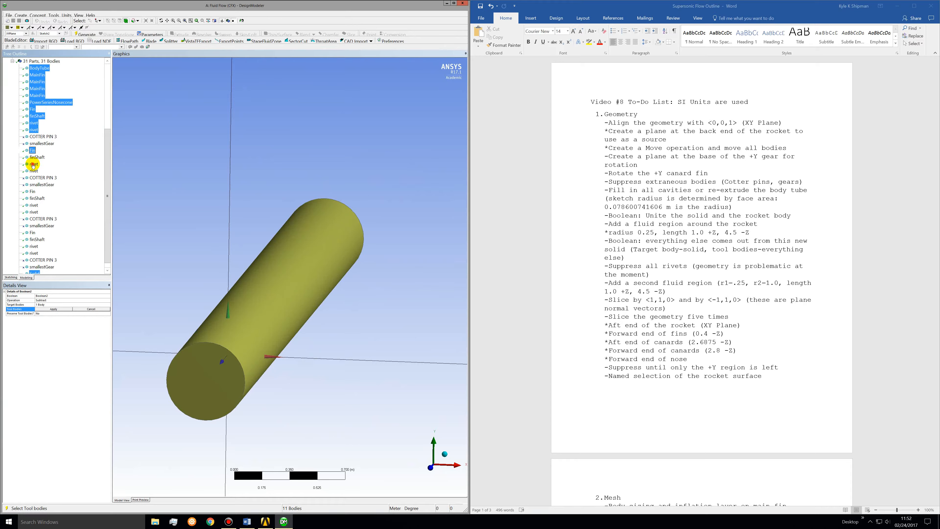
left_click(32, 172, "shift")
left_click(32, 192, "ctrl")
left_click(32, 198, "ctrl")
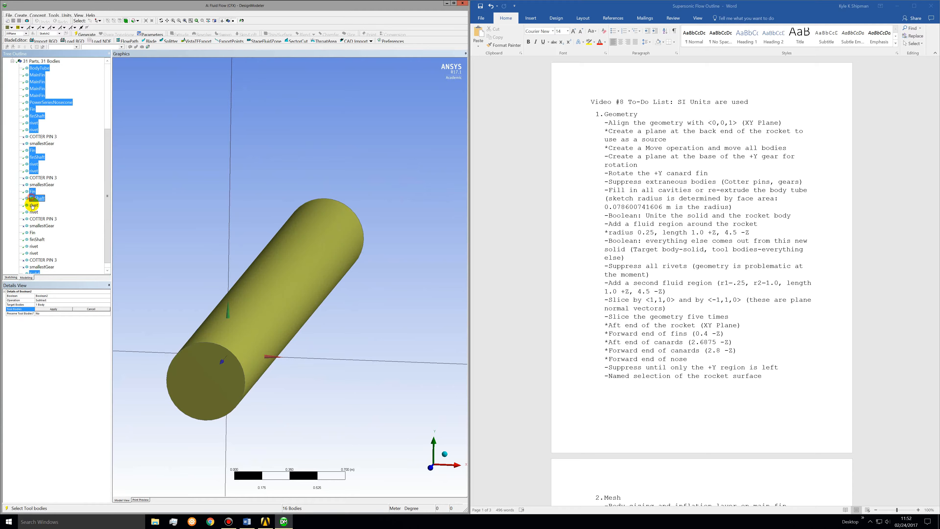
left_click(32, 247, "ctrl")
left_click(33, 253, "ctrl")
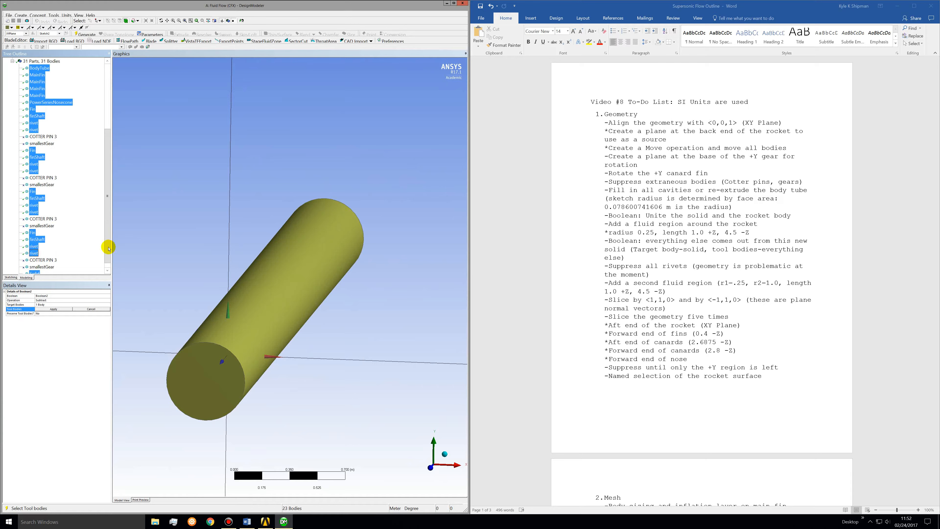
left_click(54, 309)
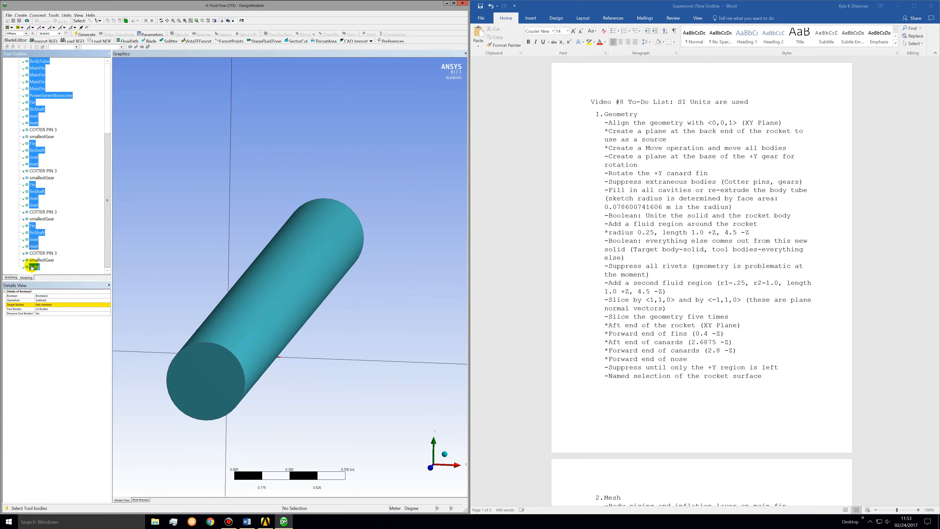
Step: Reassign the fluid region Solid as the target body and generate the Boolean subtraction
left_click(41, 305)
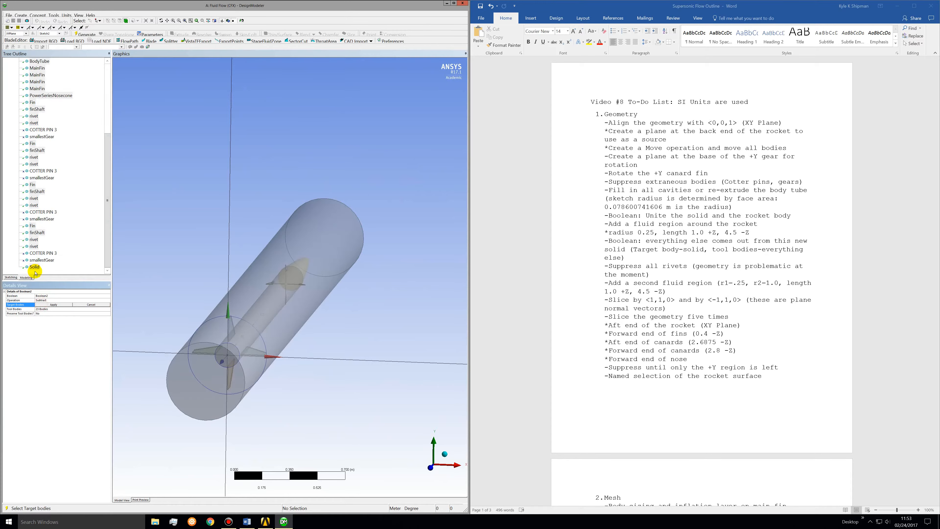
left_click(35, 267)
left_click(47, 304)
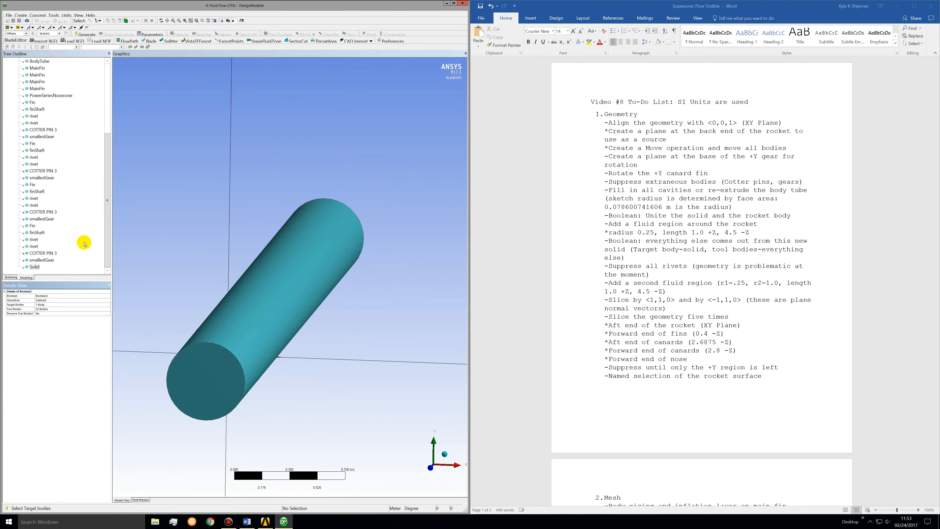
left_click(106, 225)
left_click_drag(107, 214, 107, 145)
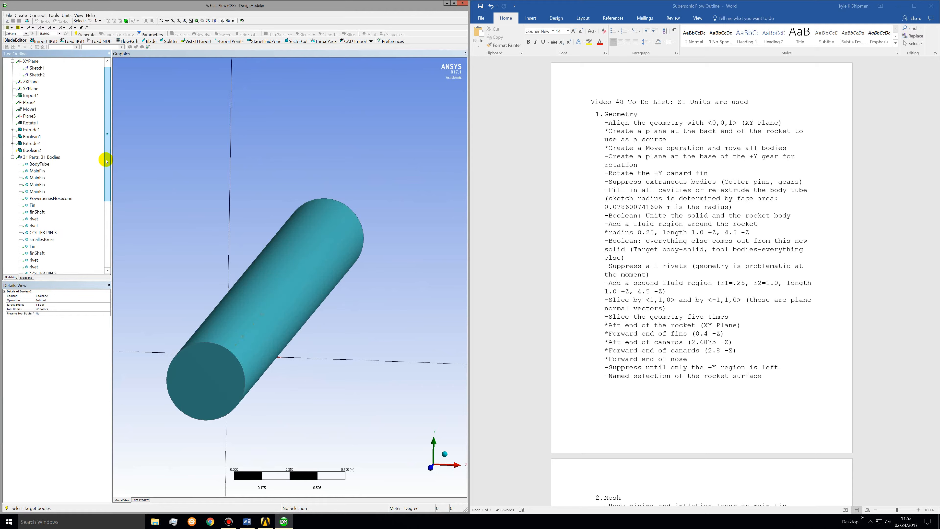
left_click(31, 150)
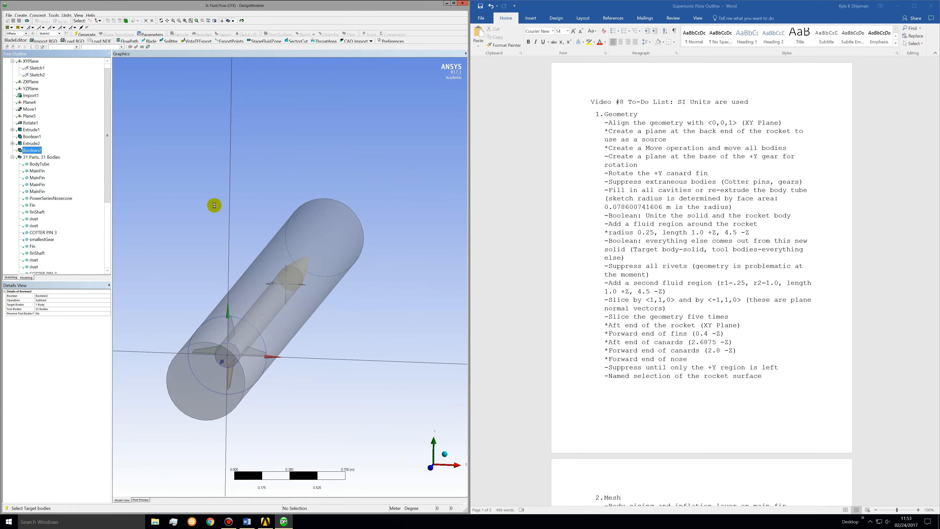
Step: Show the errors and warnings of the Boolean subtraction and read the reported cause
right_click(31, 151)
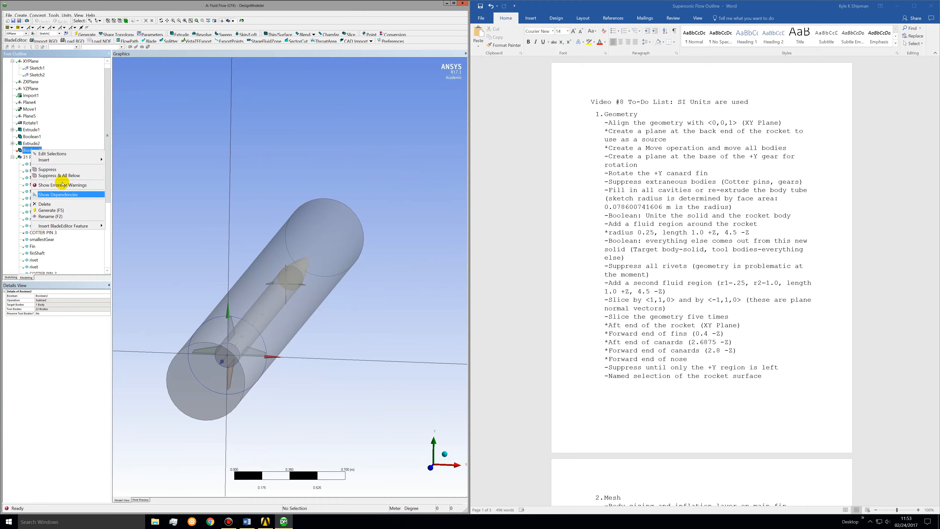
left_click(60, 184)
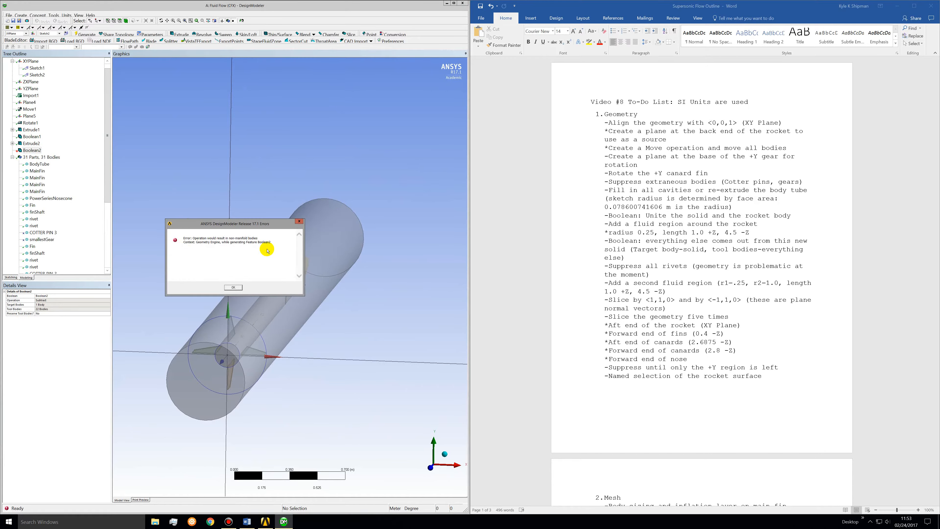
left_click_drag(216, 225, 355, 312)
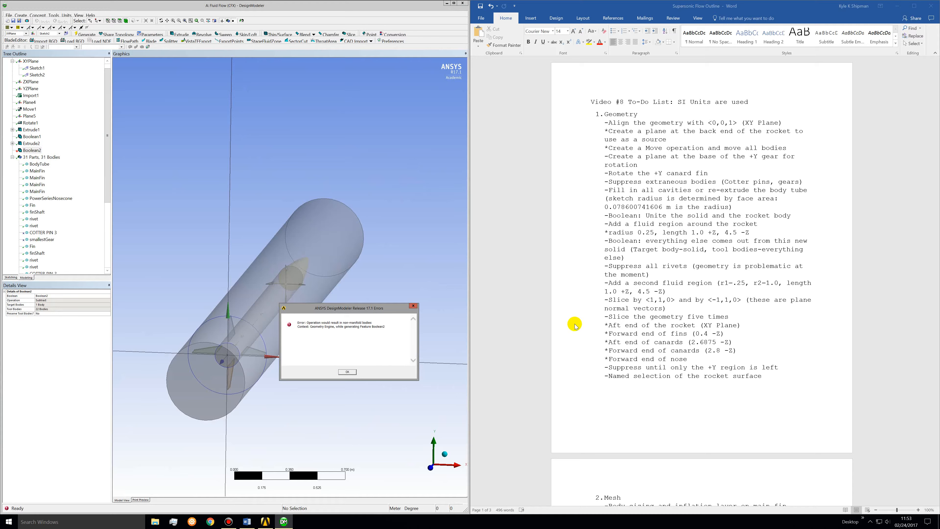
left_click(347, 372)
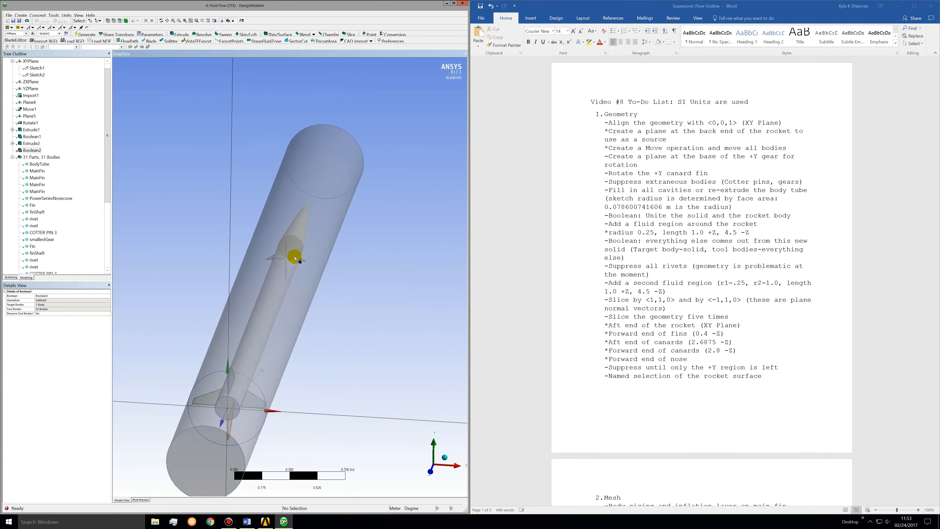
Step: Try to suppress all eight rivet bodies in the model tree together
left_click_drag(109, 173, 105, 200)
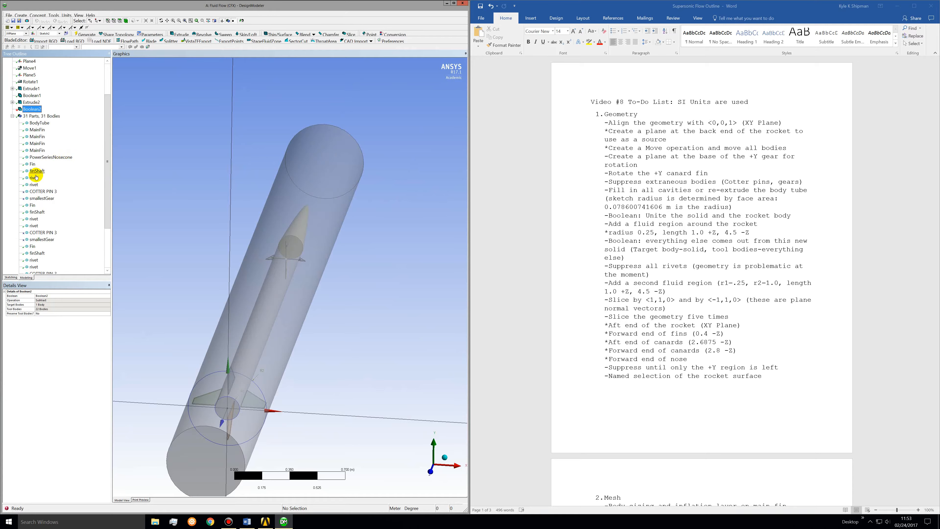
left_click(33, 184, "ctrl")
scroll(98, 208, "down", 3)
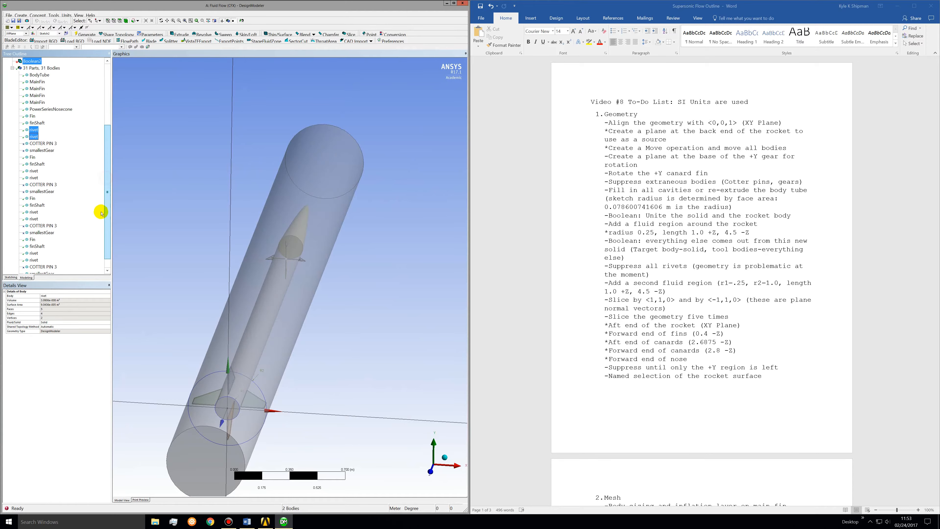
left_click(34, 171, "ctrl")
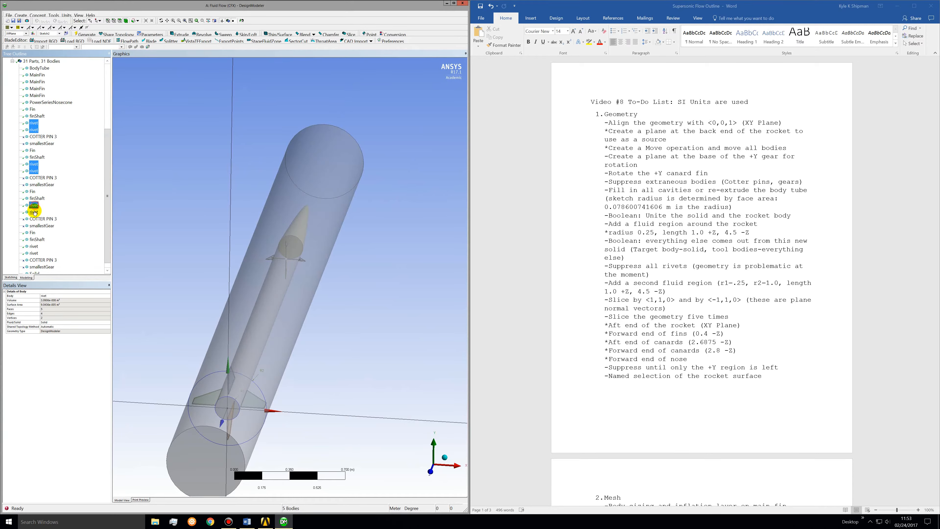
left_click(33, 212, "ctrl")
left_click(34, 253, "ctrl")
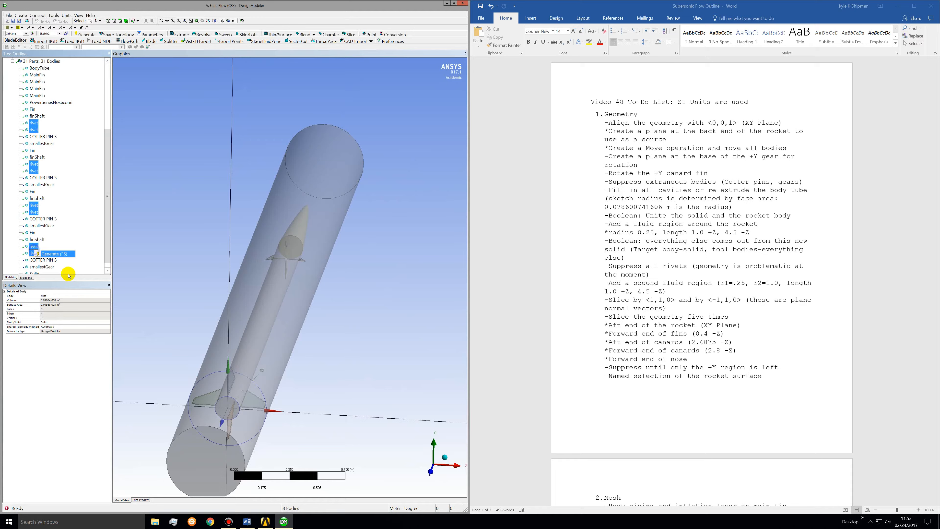
right_click(34, 246)
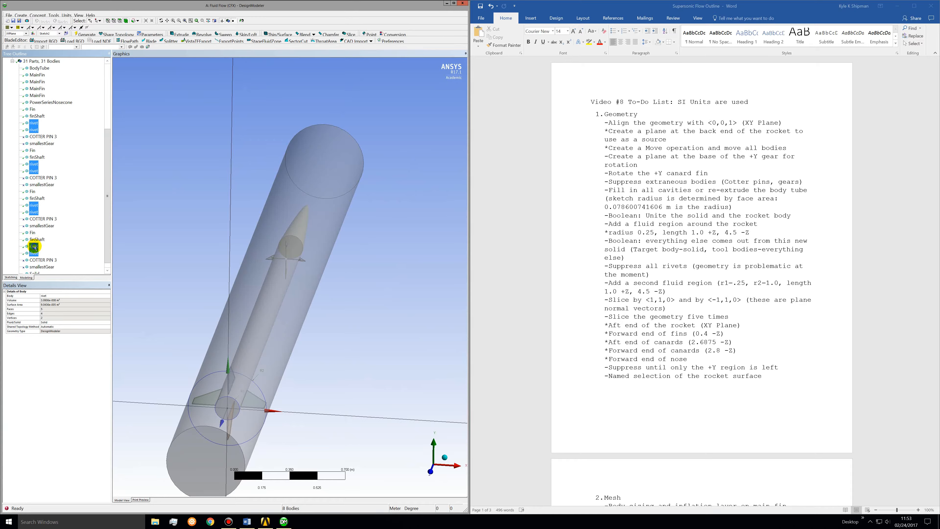
left_click(83, 230)
left_click_drag(107, 222, 108, 176)
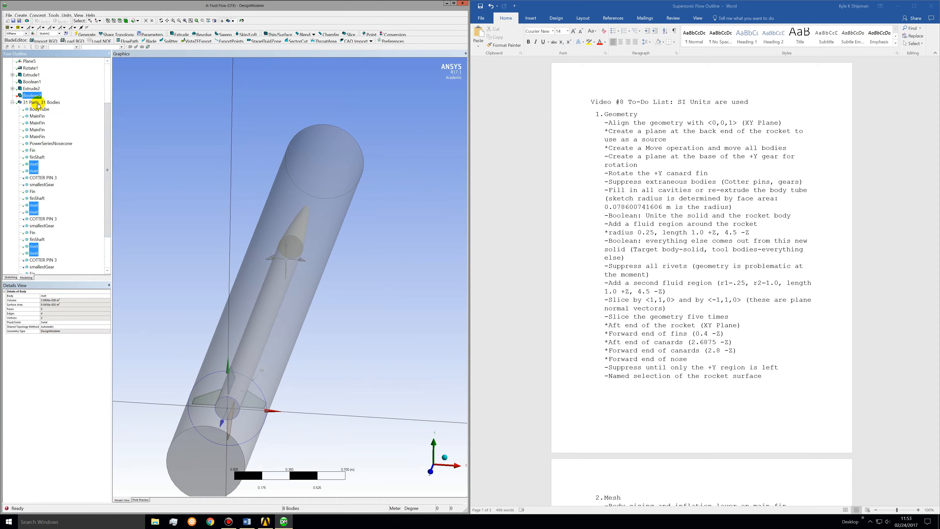
Step: Clear the selection, reselect only the eight rivets without the Boolean feature, and try again to suppress them
left_click(32, 88)
left_click(179, 122)
scroll(104, 150, "down", 2)
left_click_drag(110, 182, 105, 195)
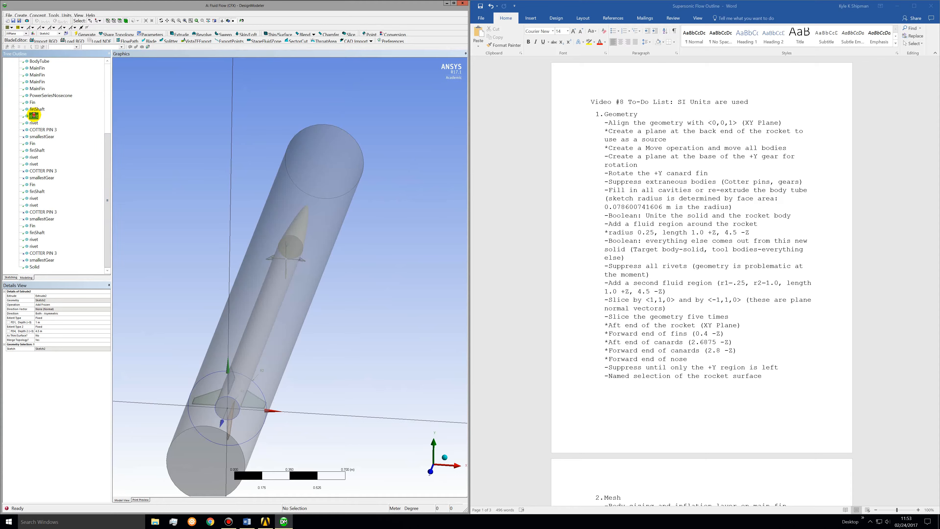
left_click(34, 116)
left_click(33, 122, "ctrl")
left_click(33, 157, "ctrl")
left_click(33, 164, "ctrl")
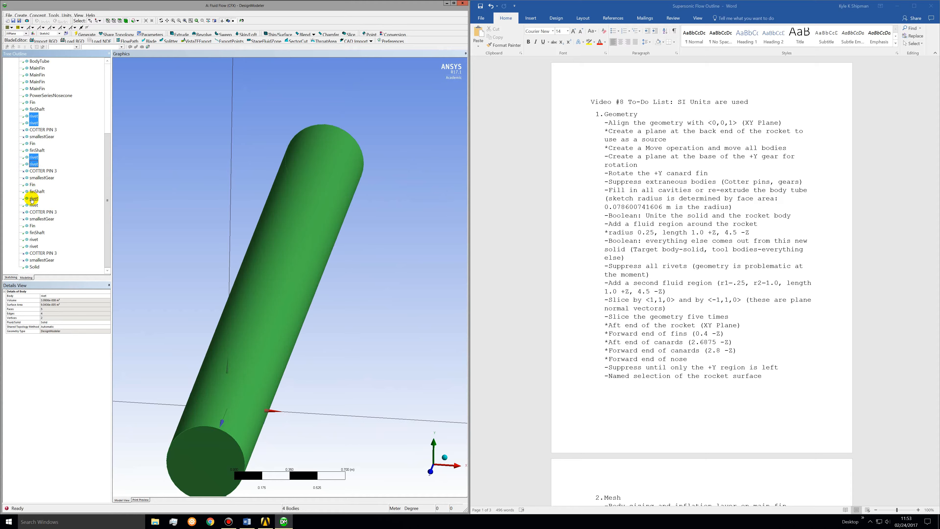
left_click(34, 239, "ctrl")
right_click(33, 246)
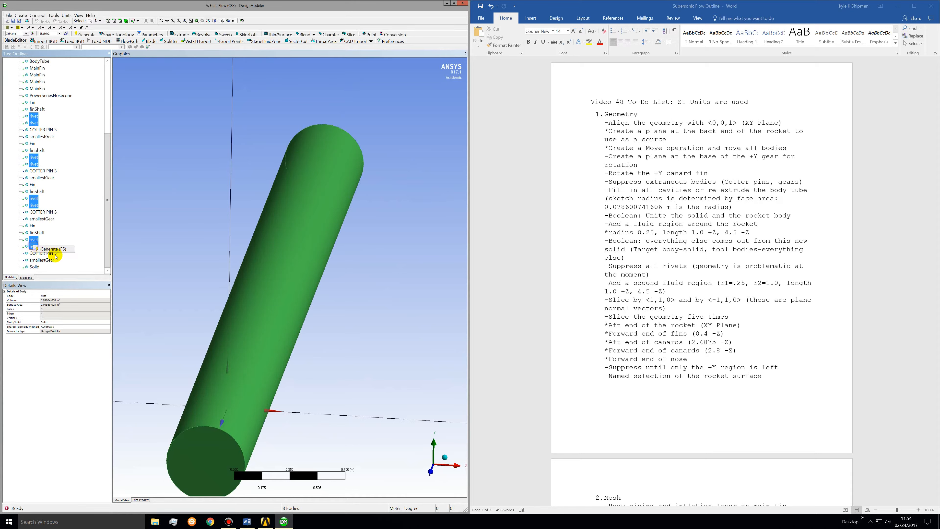
left_click(68, 260)
left_click(342, 371)
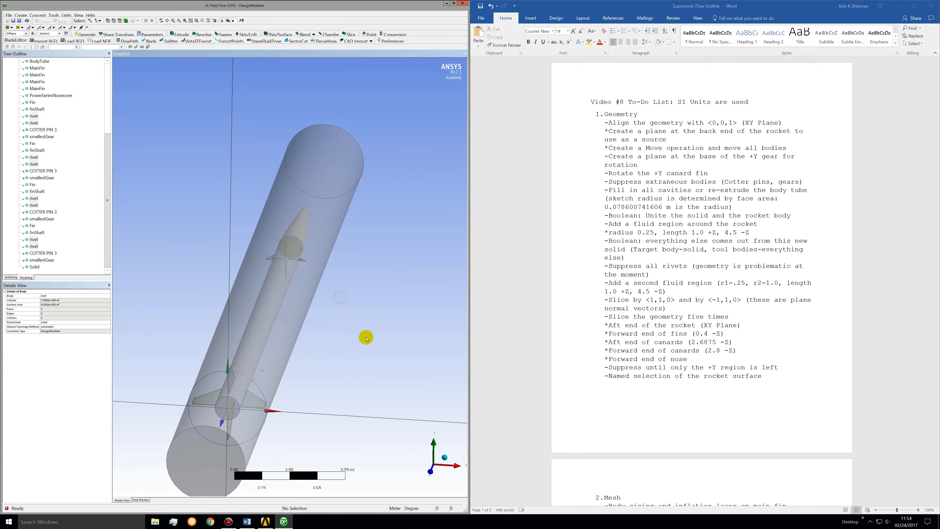
Step: Suppress the Boolean2 subtraction feature in the model tree
scroll(366, 336, "down", 1)
left_click(444, 457)
left_click(109, 159)
scroll(74, 148, "up", 3)
right_click(29, 109)
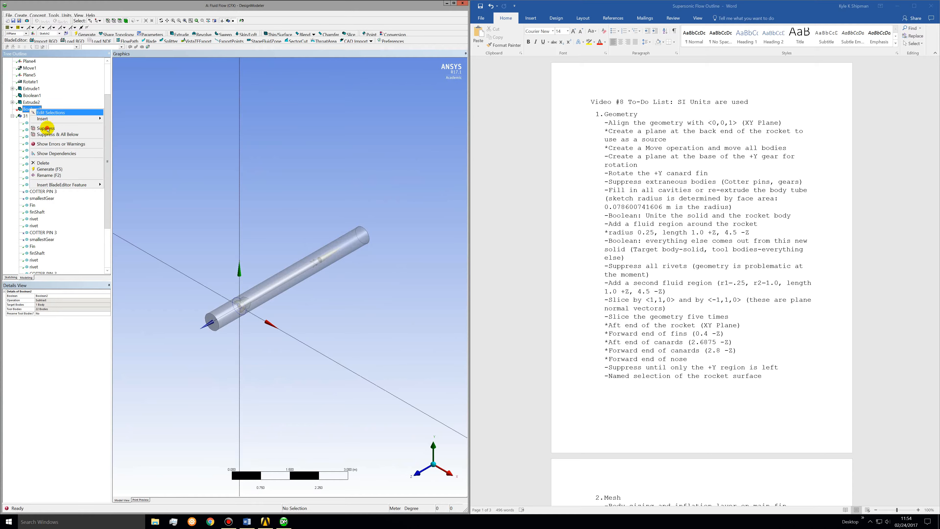
left_click(89, 128)
Step: Select all eight rivet bodies in the model tree and suppress them together
left_click_drag(108, 140, 98, 177)
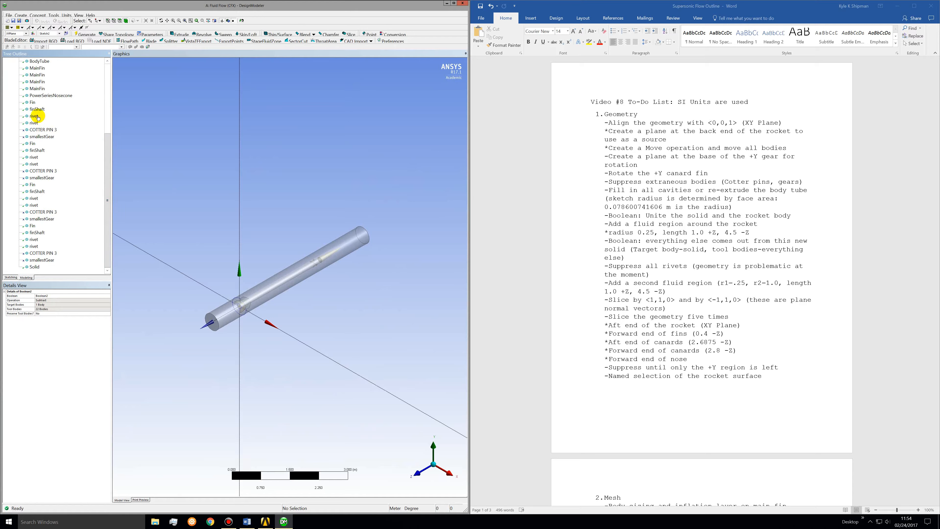
left_click(34, 123, "ctrl")
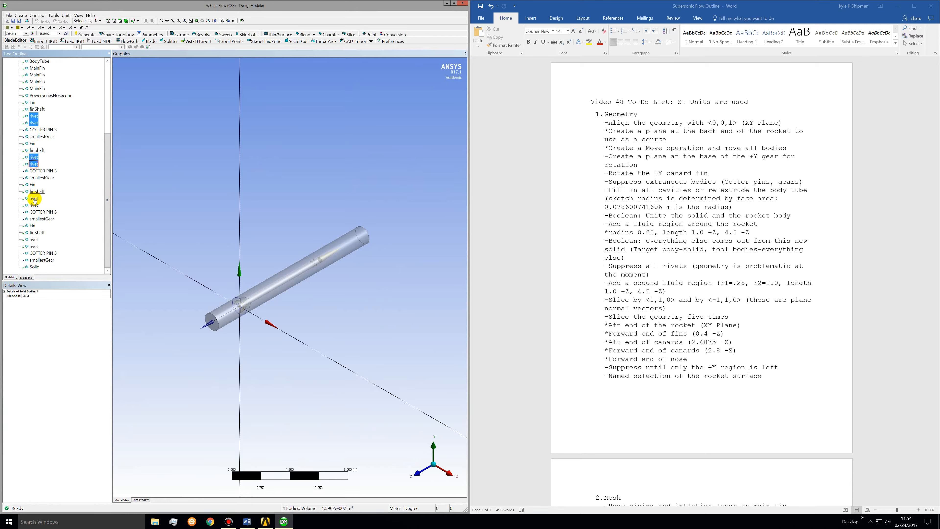
left_click(33, 205, "ctrl")
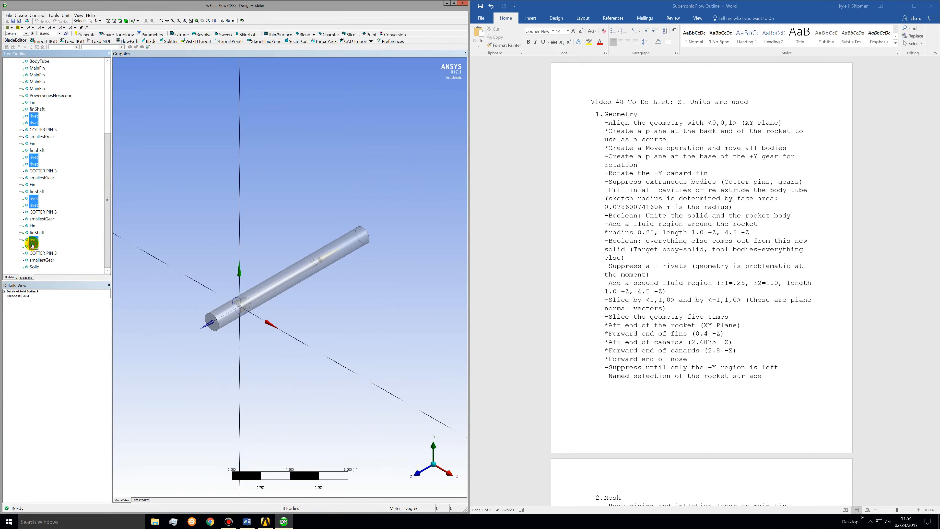
right_click(32, 246)
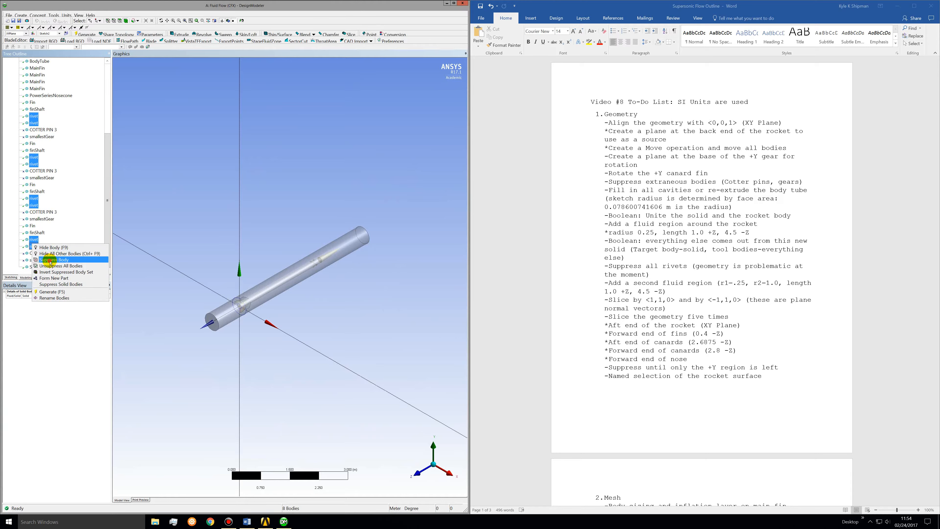
left_click(50, 260)
Step: Delete the suppressed Boolean2 feature from the model tree
scroll(91, 194, "up", 3)
left_click(29, 95)
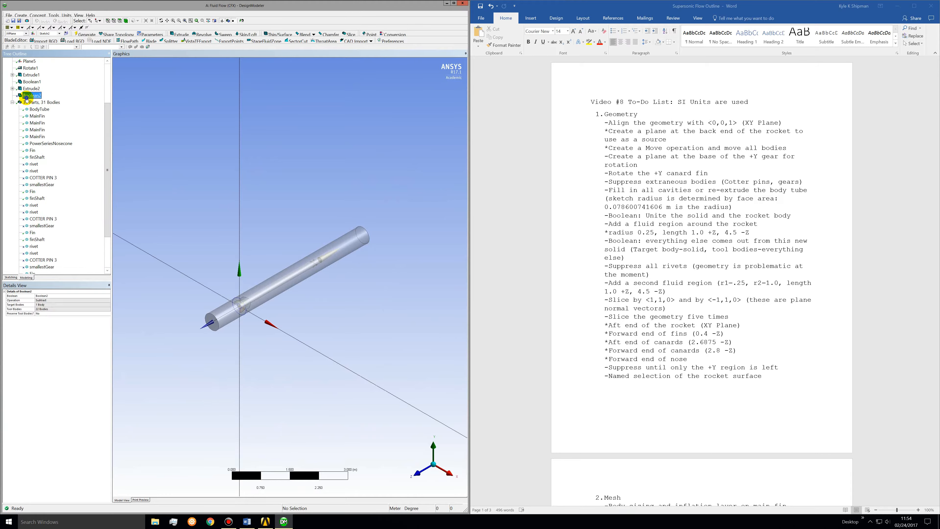
left_click(56, 309)
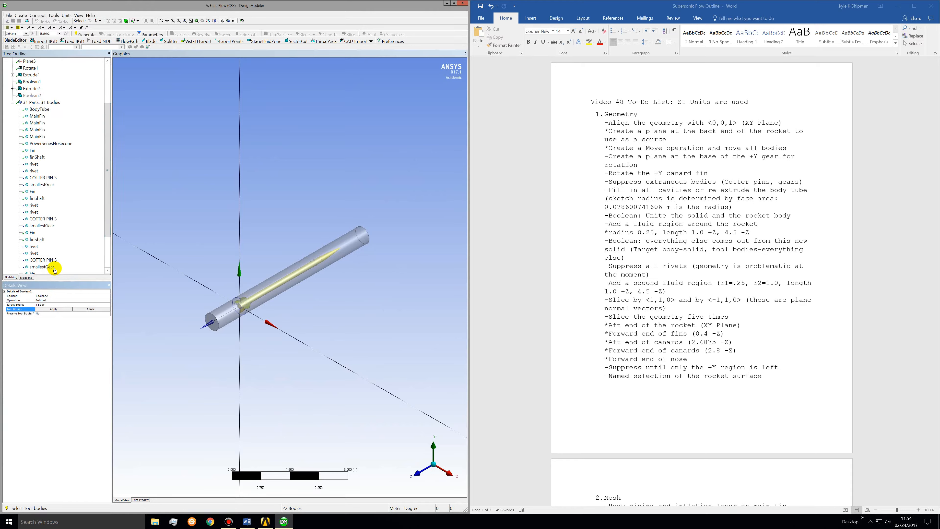
left_click(45, 310)
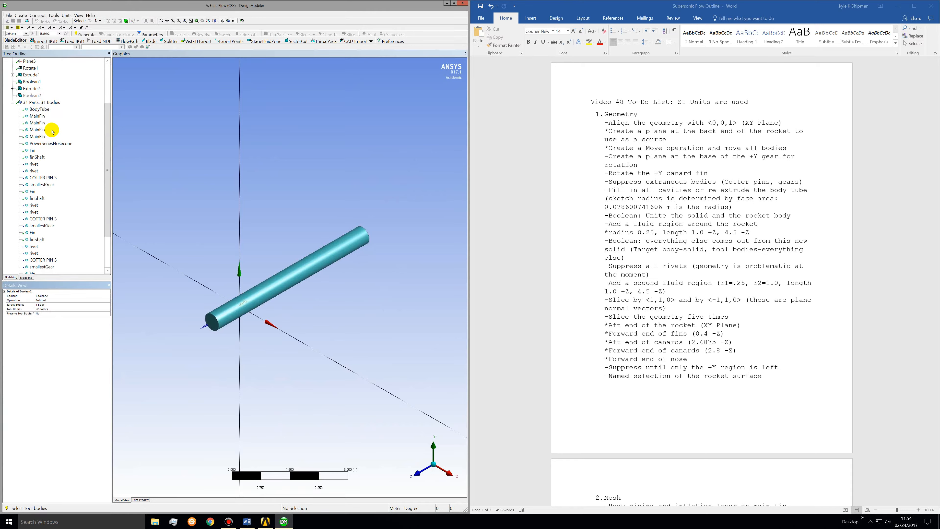
right_click(27, 97)
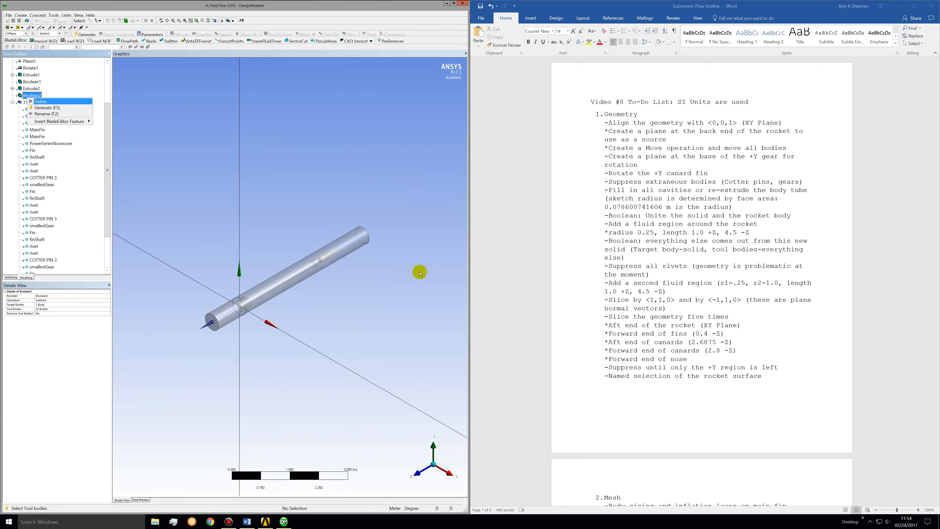
left_click(505, 309)
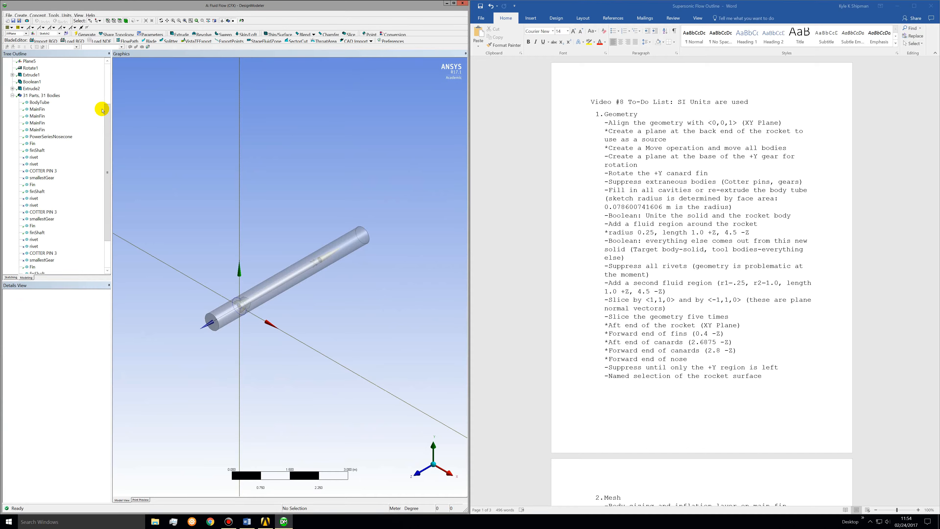
Step: Create a new Boolean with the Subtract operation and assign the fluid region Solid as its target body
left_click(21, 15)
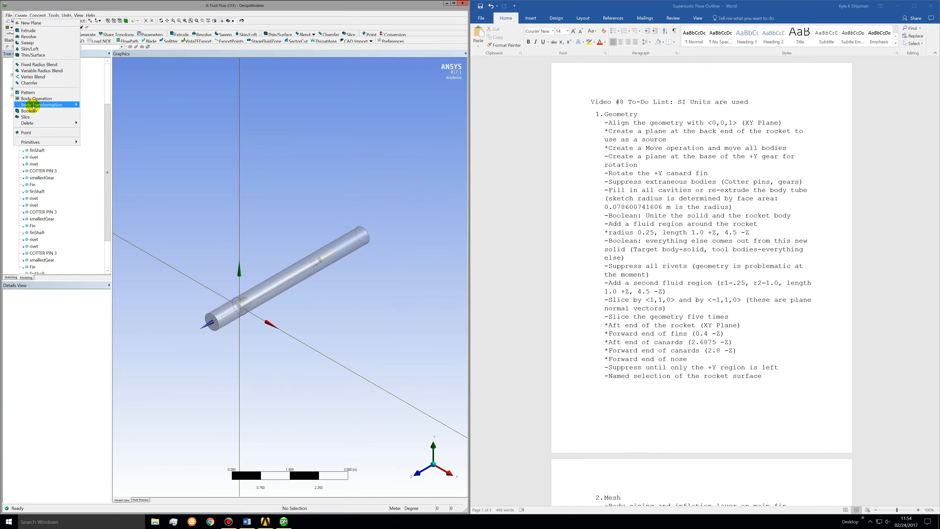
left_click(30, 111)
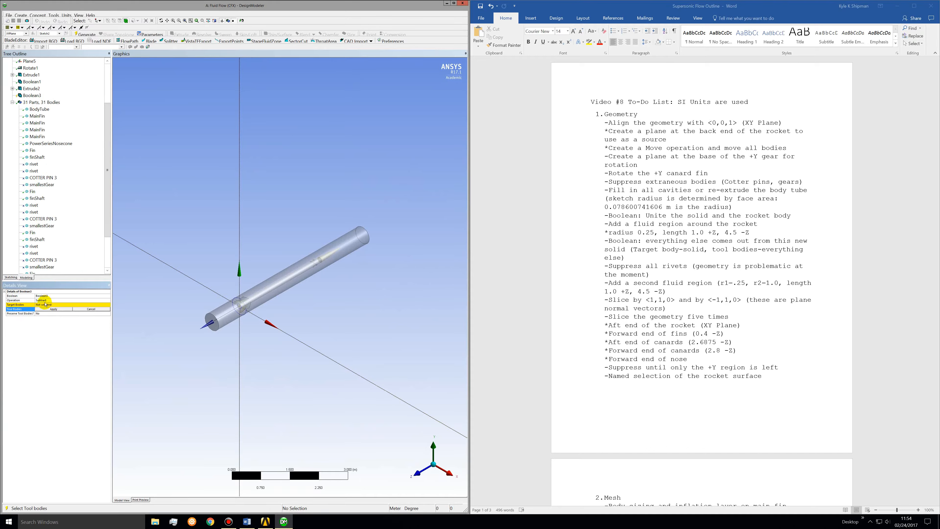
left_click(43, 305)
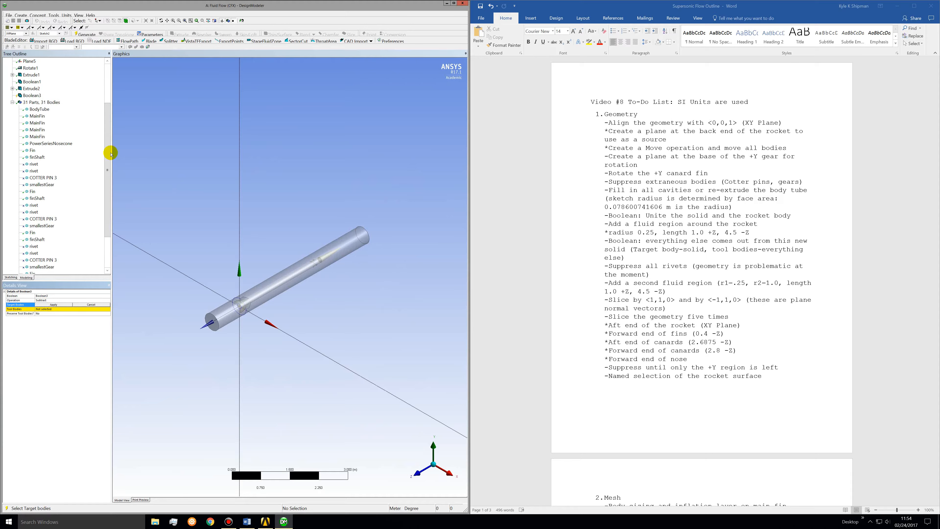
left_click_drag(107, 153, 102, 227)
left_click(35, 266)
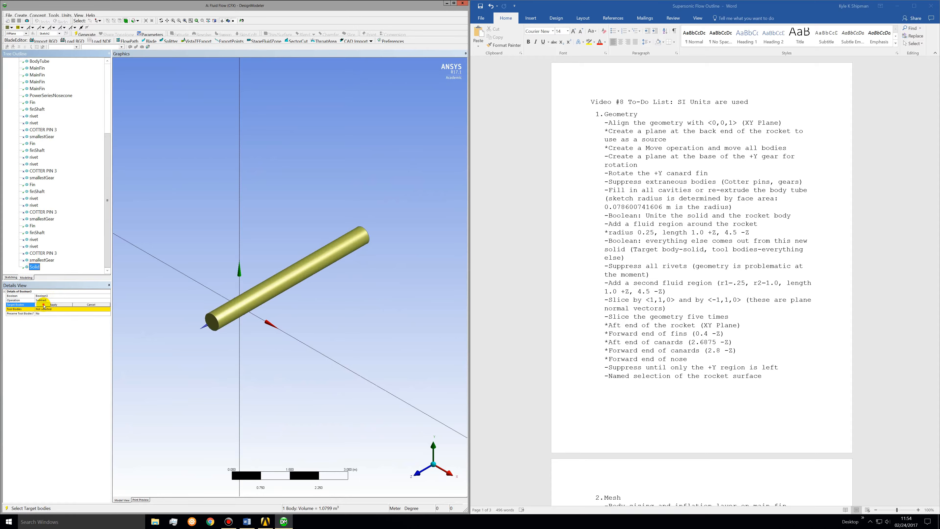
left_click(46, 305)
Step: Assign the body tube, nosecone, four main fins, four canard fins and their fin shafts as tool bodies and generate the subtraction
left_click(45, 310)
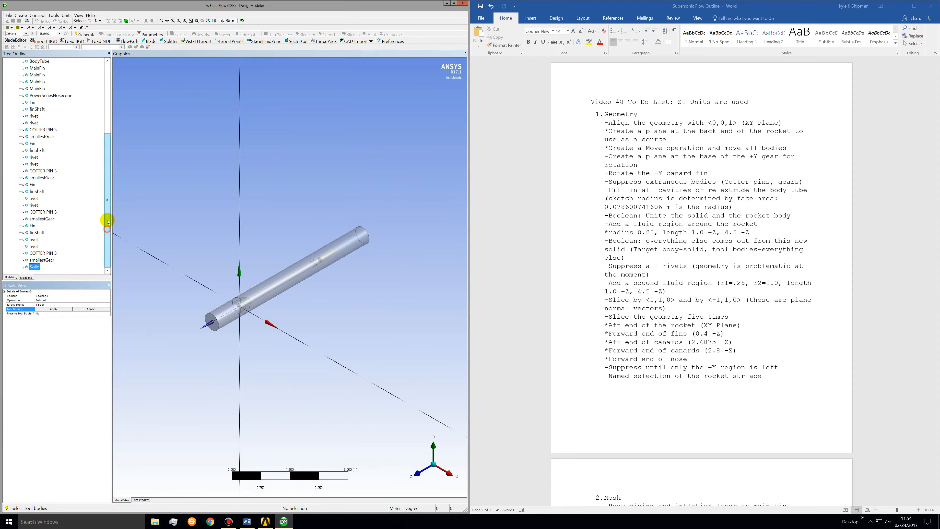
left_click_drag(108, 217, 109, 214)
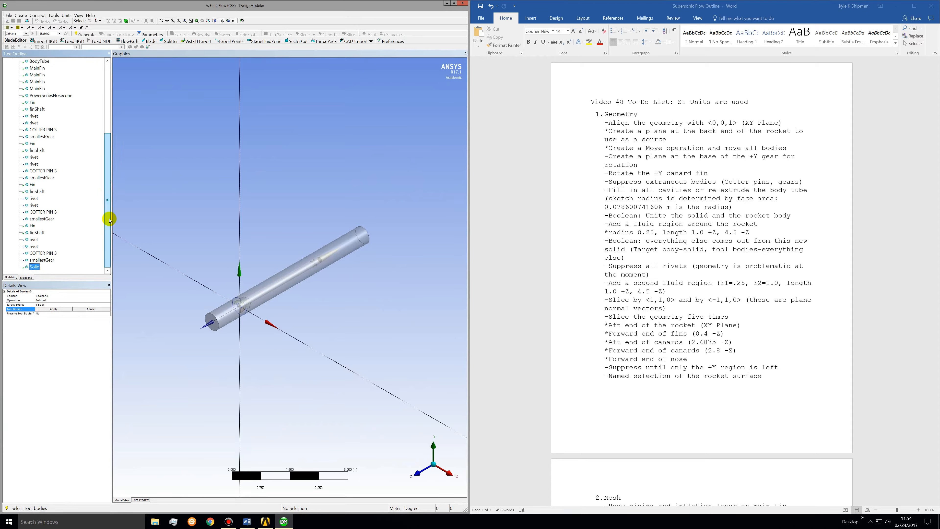
left_click(34, 266)
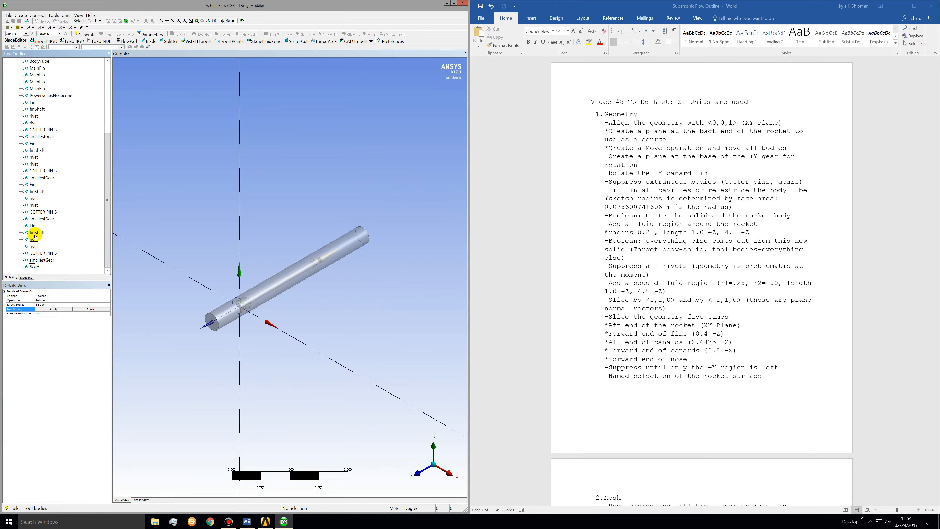
left_click(33, 226, "ctrl")
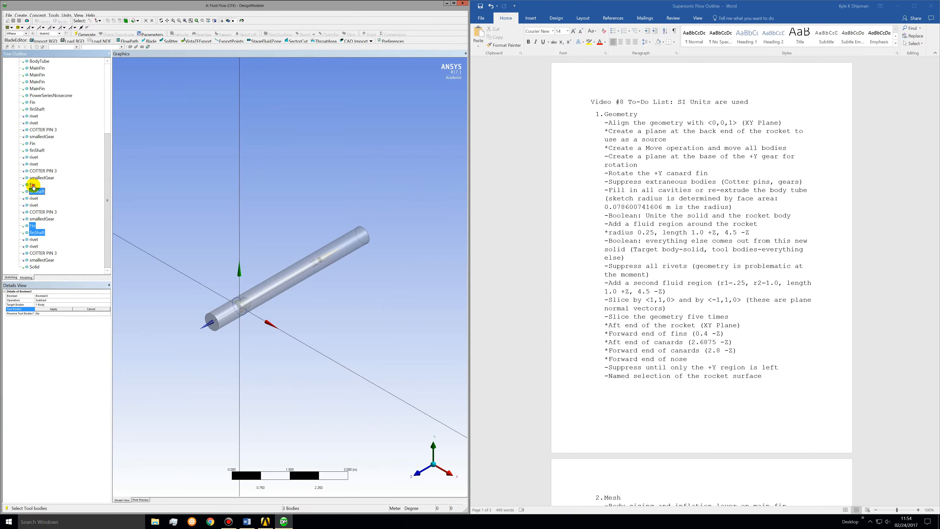
left_click(33, 185, "ctrl")
left_click(36, 150, "ctrl")
left_click(33, 144, "ctrl")
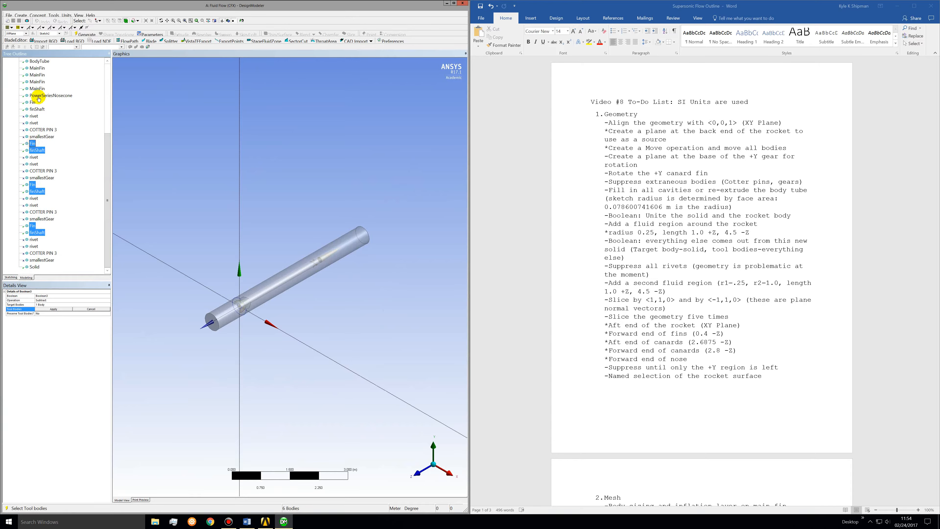
left_click(36, 96, "ctrl")
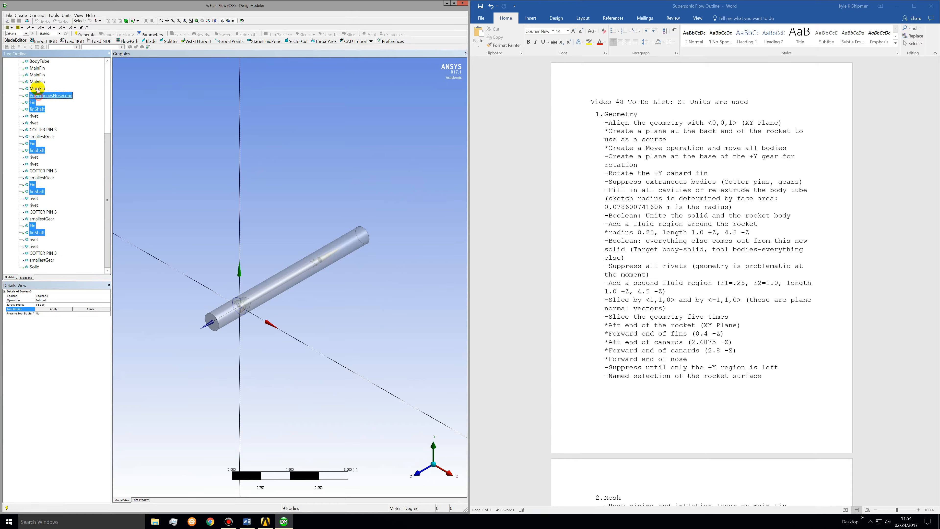
left_click(36, 89, "ctrl")
left_click(37, 77, "ctrl")
left_click(39, 61, "ctrl")
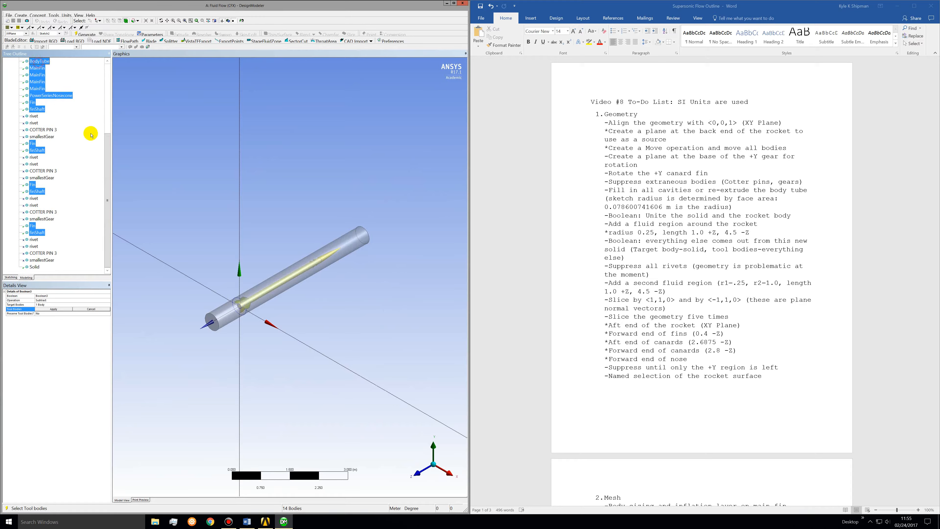
scroll(105, 142, "up", 1)
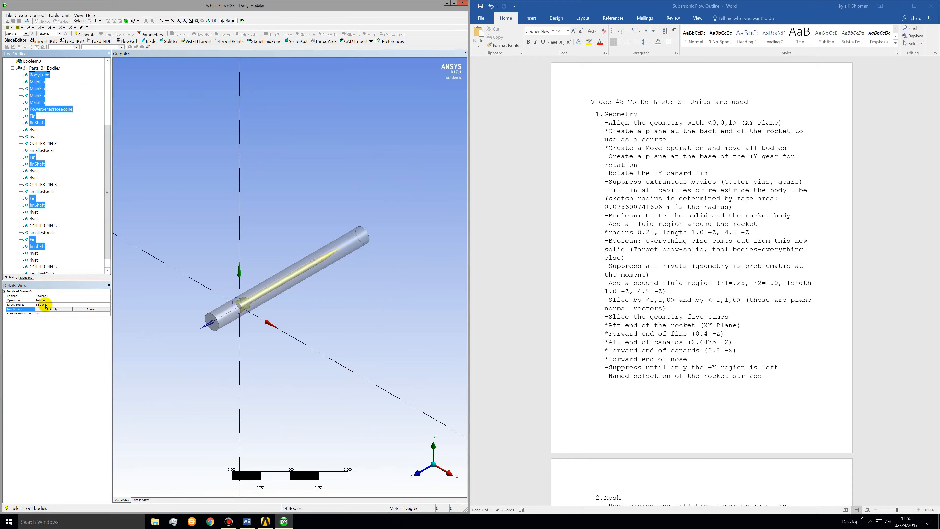
left_click(45, 309)
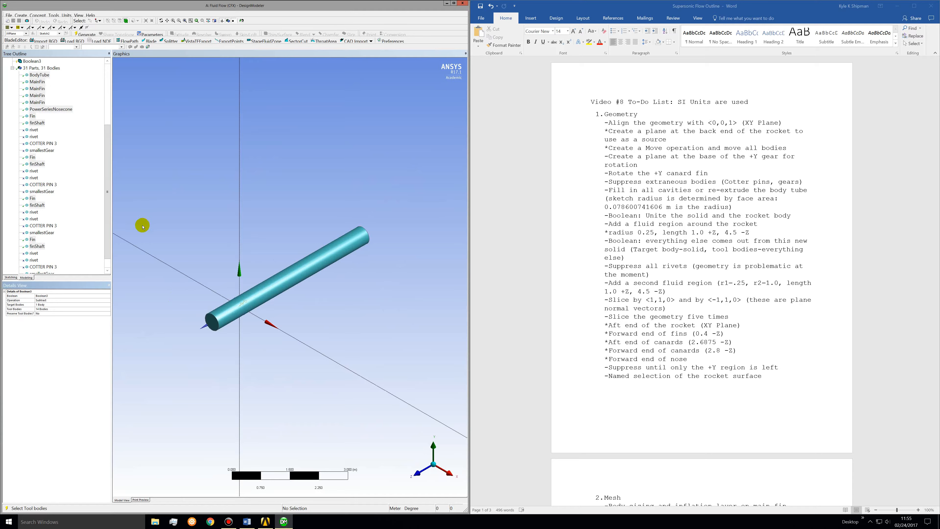
left_click(30, 60)
key("F5")
Step: Examine the subtracted fluid body Solid, checking its body details and the rocket cavity around the fins and along its length
middle_click_drag(274, 333, 271, 326)
right_click_drag(239, 279, 277, 309)
middle_click_drag(250, 334, 253, 347, "shift")
left_click(110, 174)
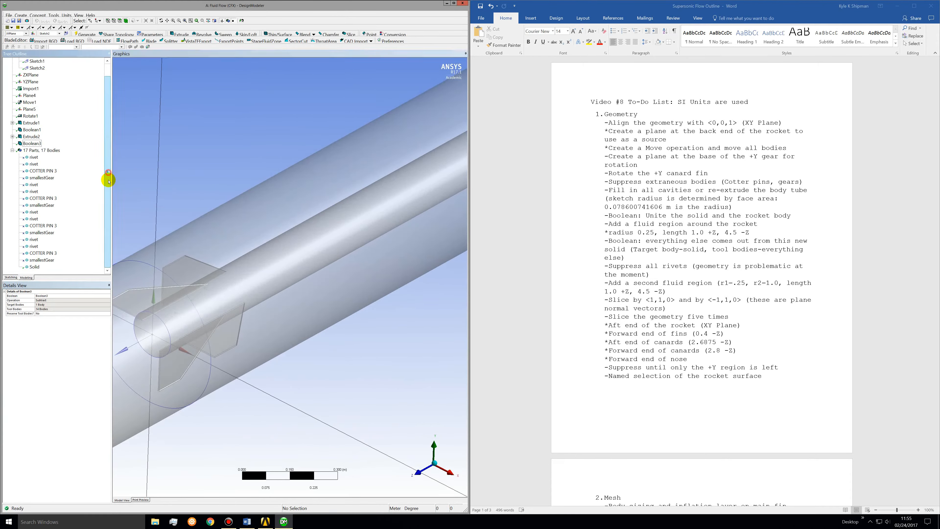
left_click(34, 267)
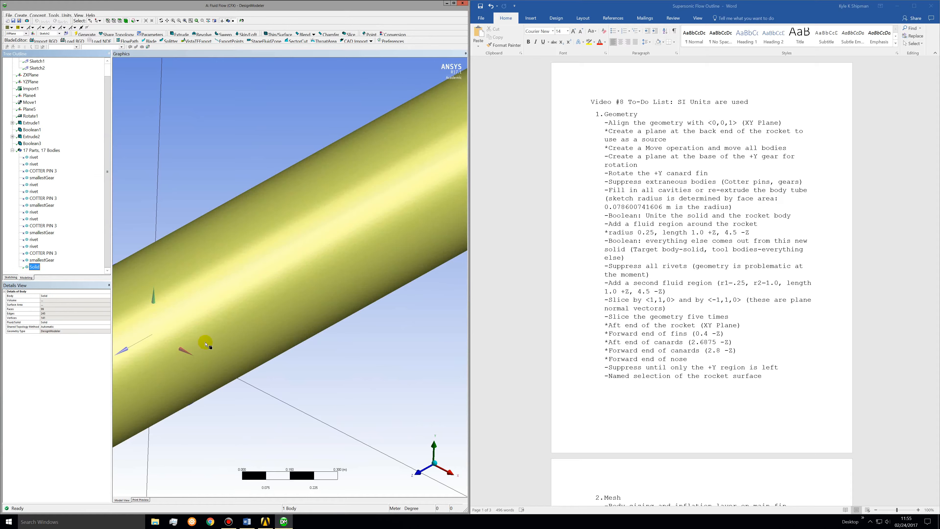
left_click(304, 408)
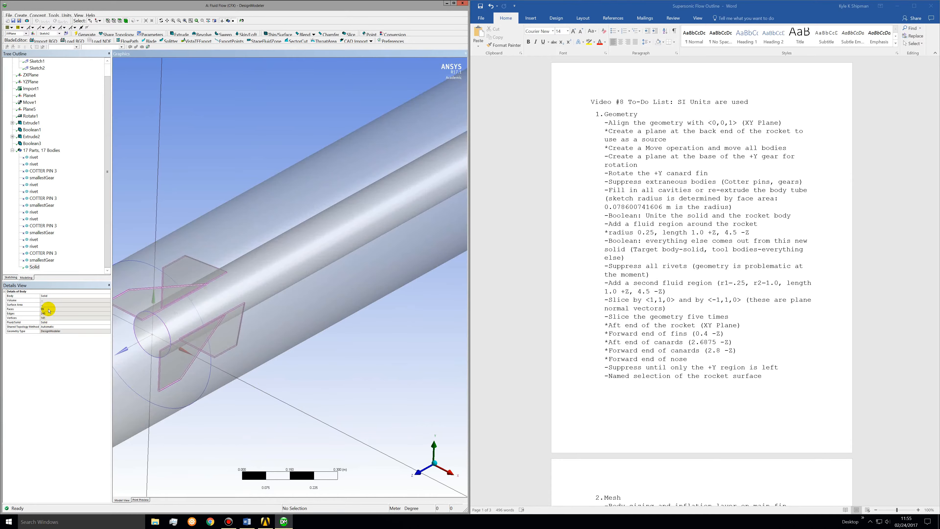
scroll(358, 299, "down", 2)
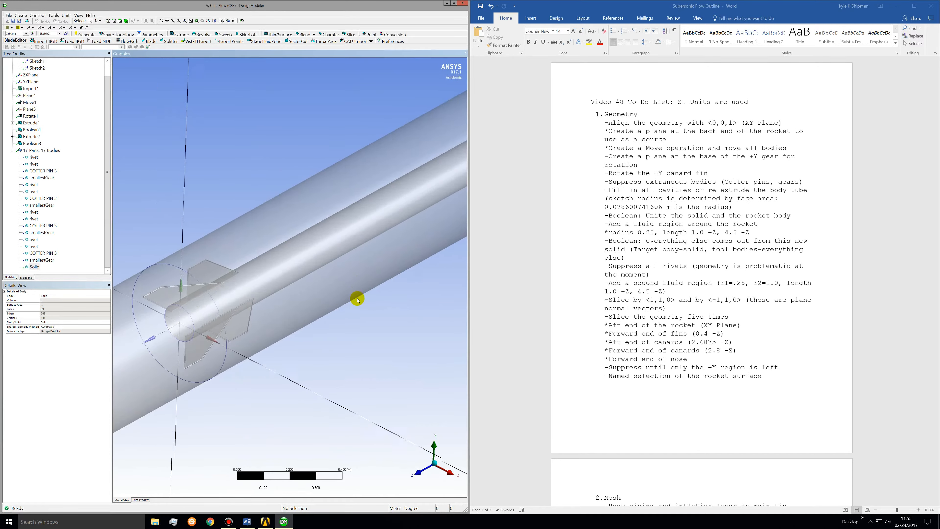
scroll(358, 300, "down", 4)
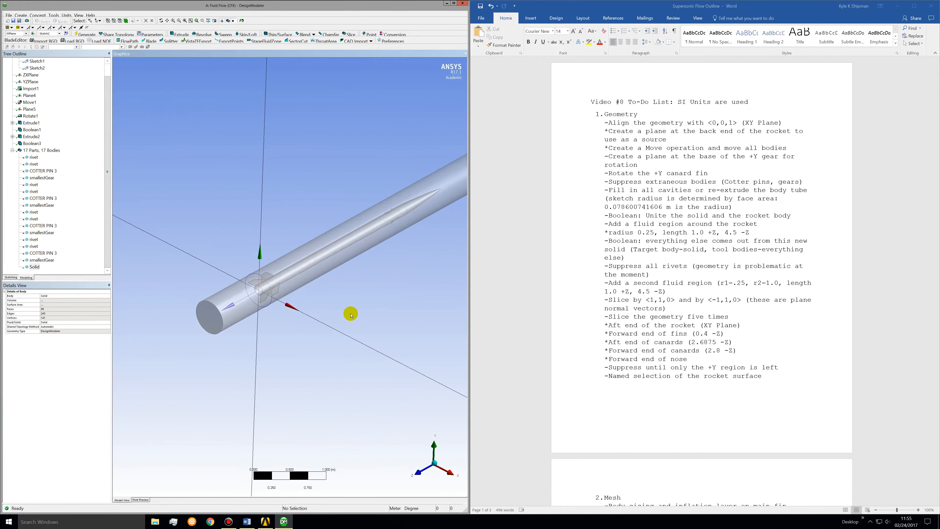
scroll(353, 318, "down", 2)
middle_click_drag(354, 324, 360, 306)
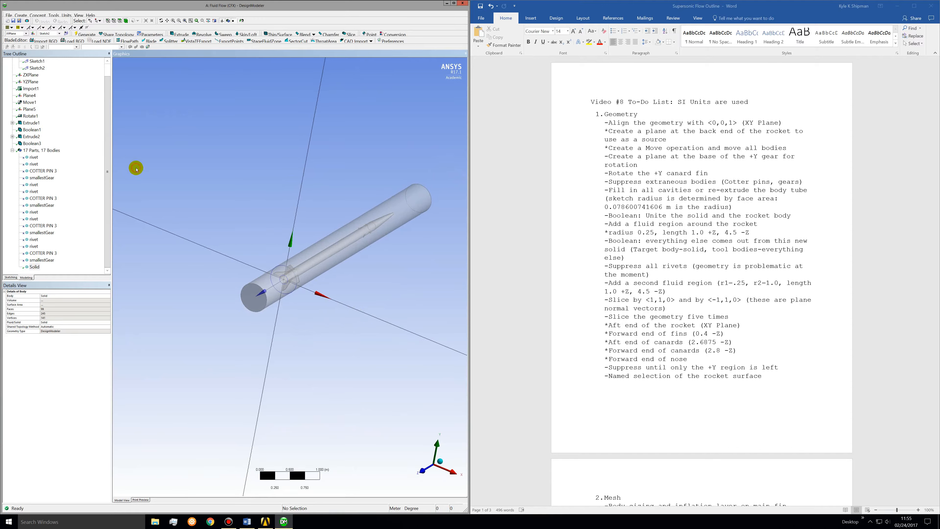
Step: Create a new sketch on the XYPlane
left_click(21, 15)
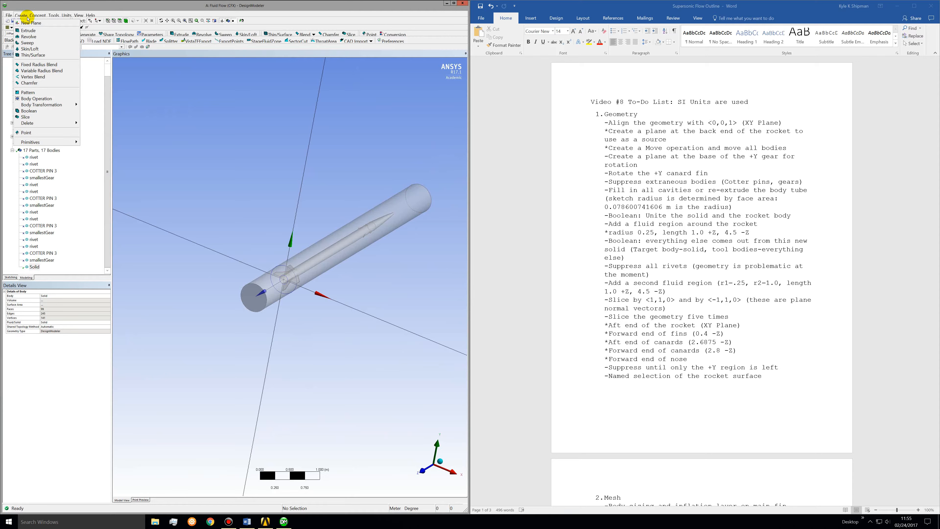
left_click(291, 186)
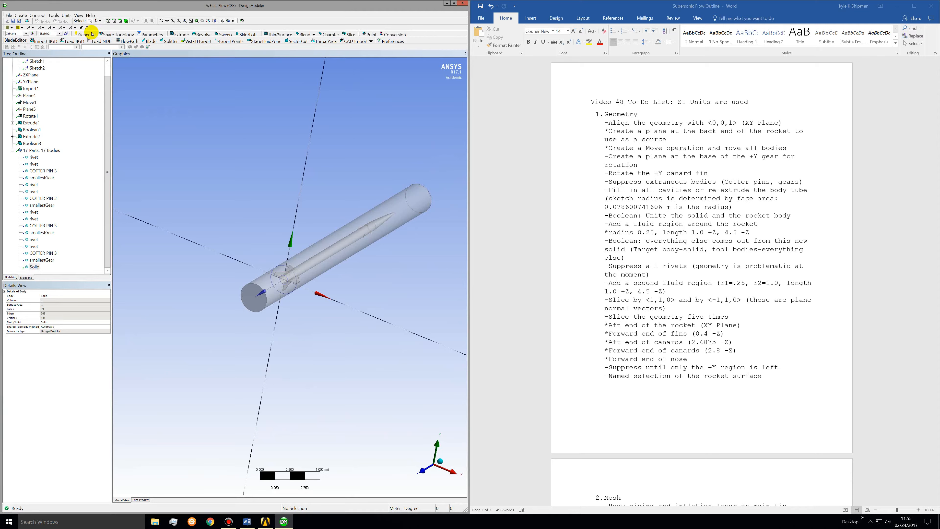
left_click_drag(109, 94, 108, 75)
left_click(35, 68)
left_click(67, 33)
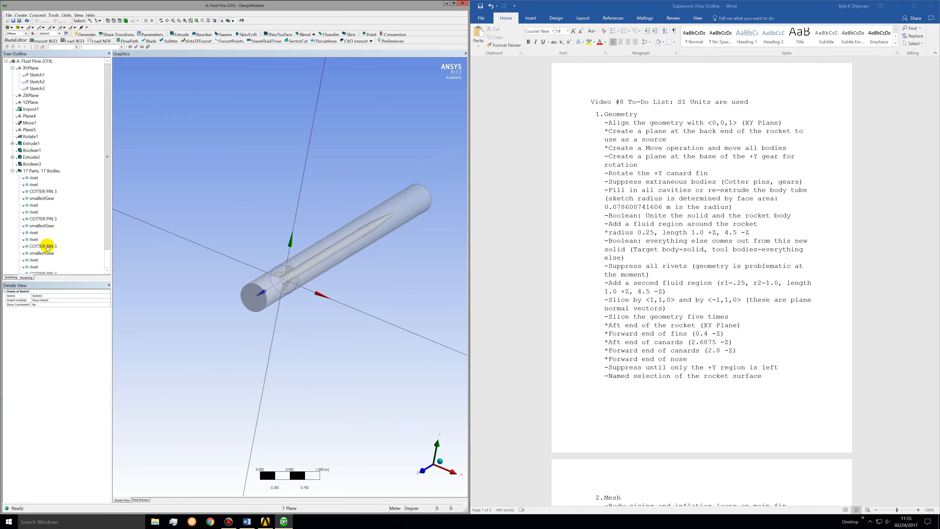
Step: Sketch a circle centred on the origin, enclosing the cylindrical fluid region
left_click(10, 277)
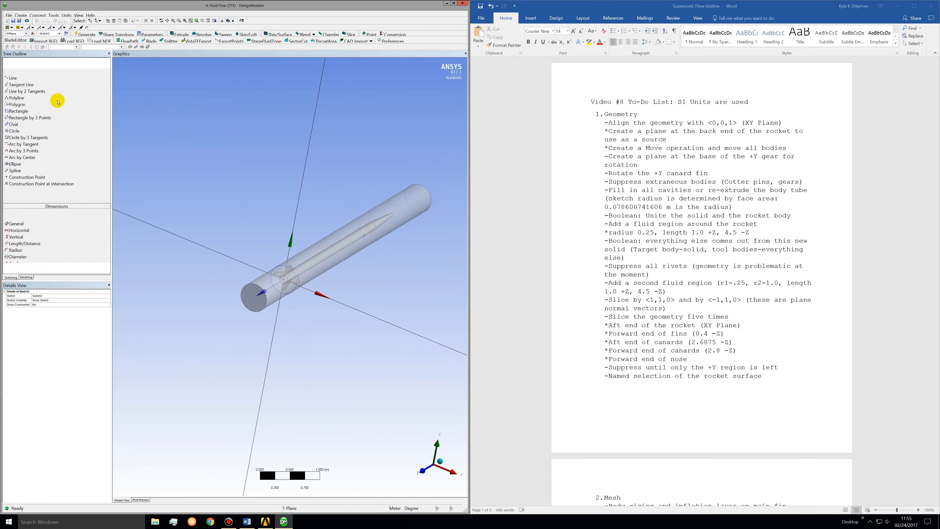
left_click(14, 121)
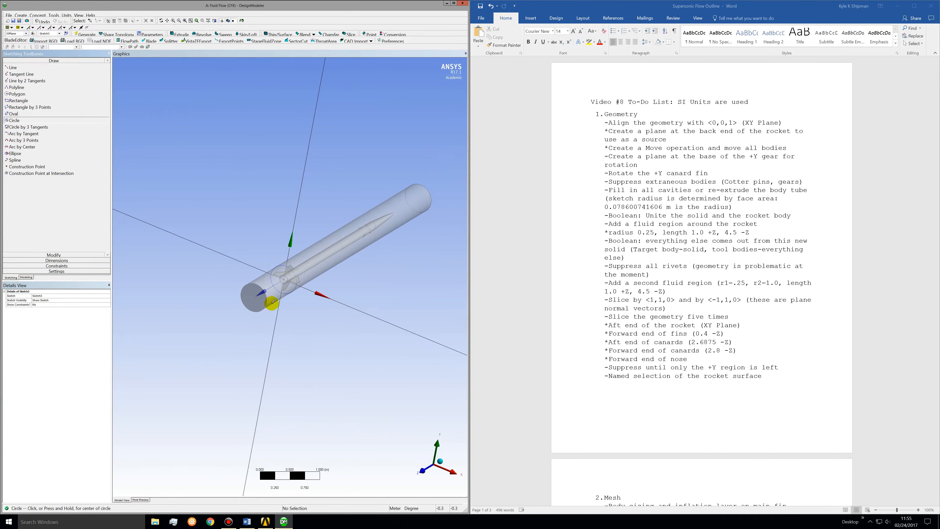
left_click(284, 279)
left_click(306, 244)
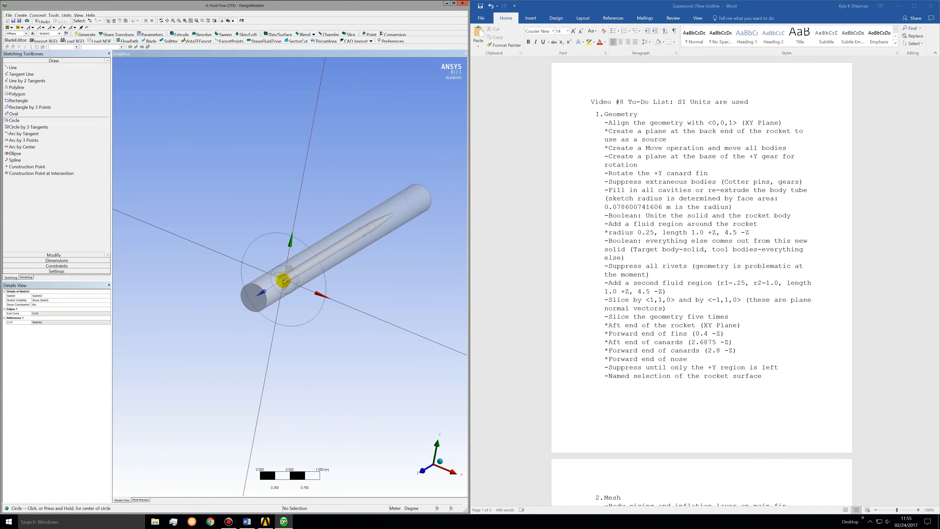
Step: Sketch a second circle centred on the origin, coincident with the outer edge of the first fluid region
left_click(288, 267)
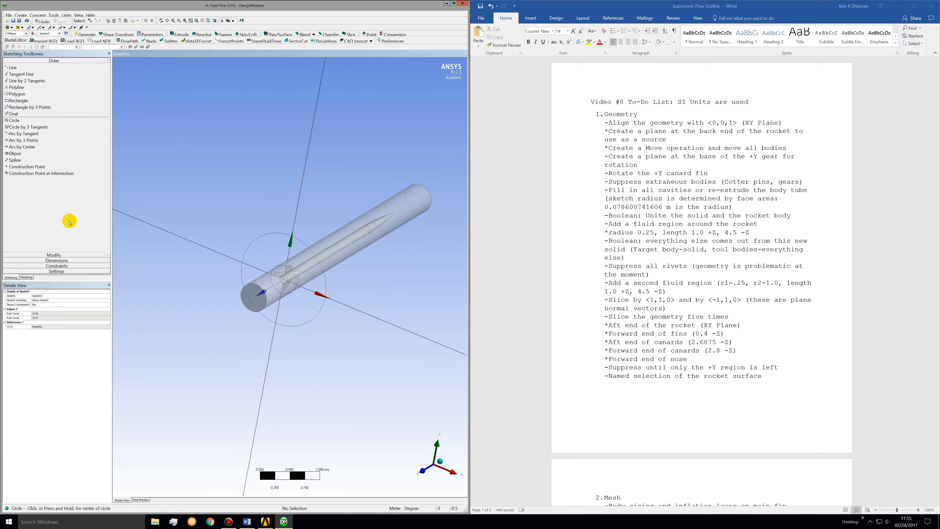
scroll(303, 292, "up", 5)
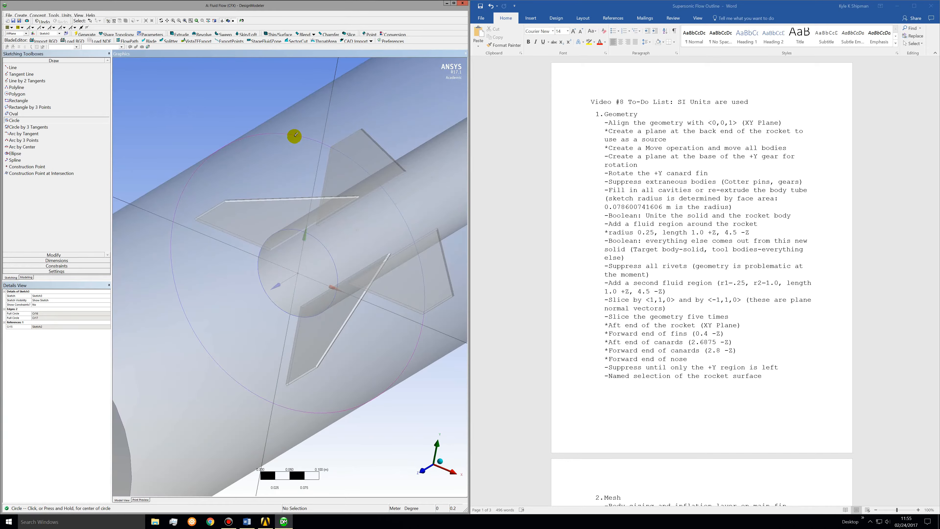
scroll(285, 205, "down", 4)
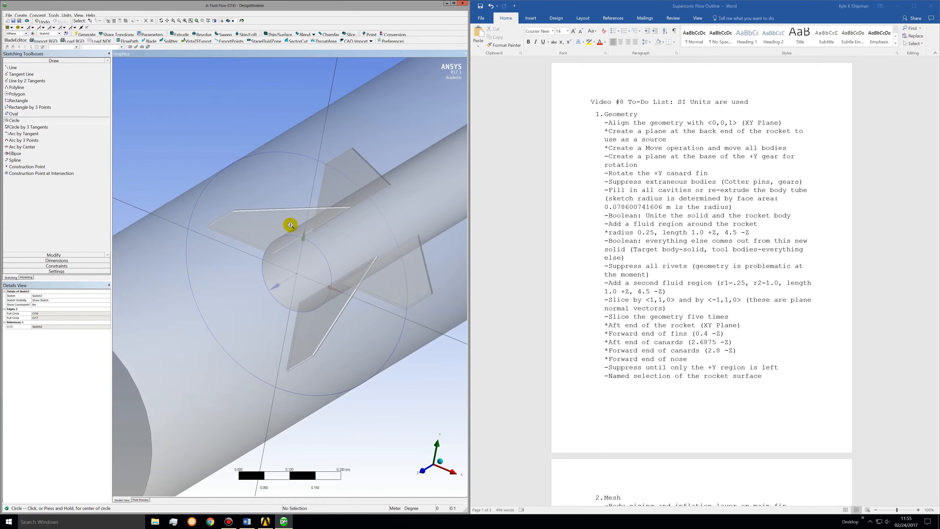
Step: Dimension the outer circle's radius and set it to 1 m
left_click(49, 260)
left_click(16, 105)
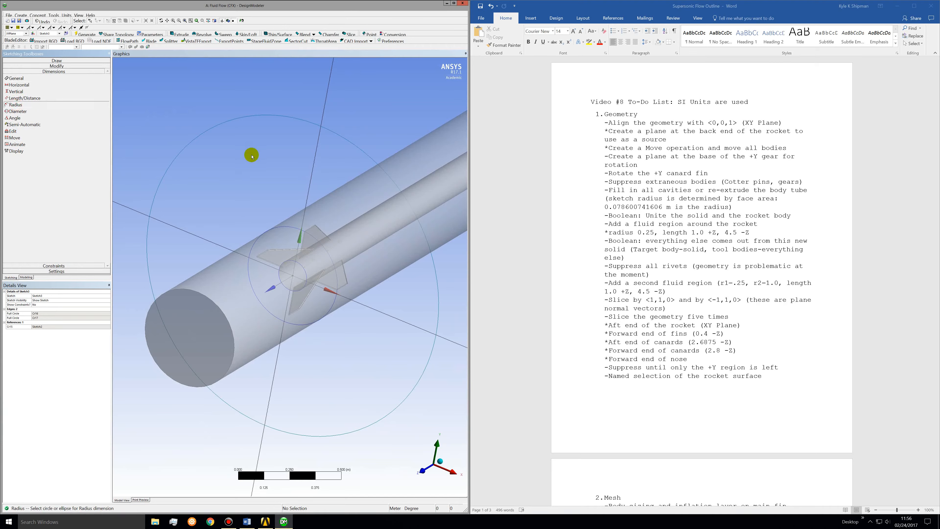
left_click(440, 461)
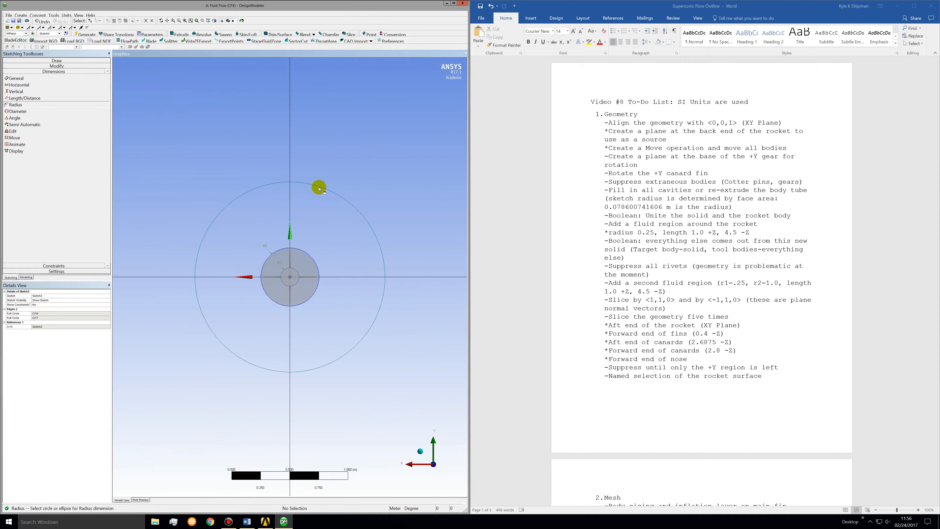
left_click(320, 188)
left_click(342, 173)
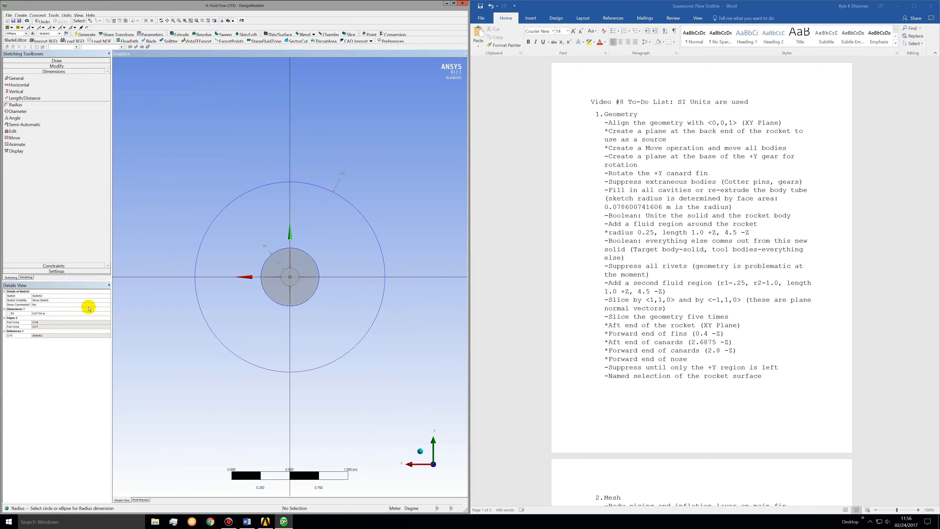
left_click(49, 314)
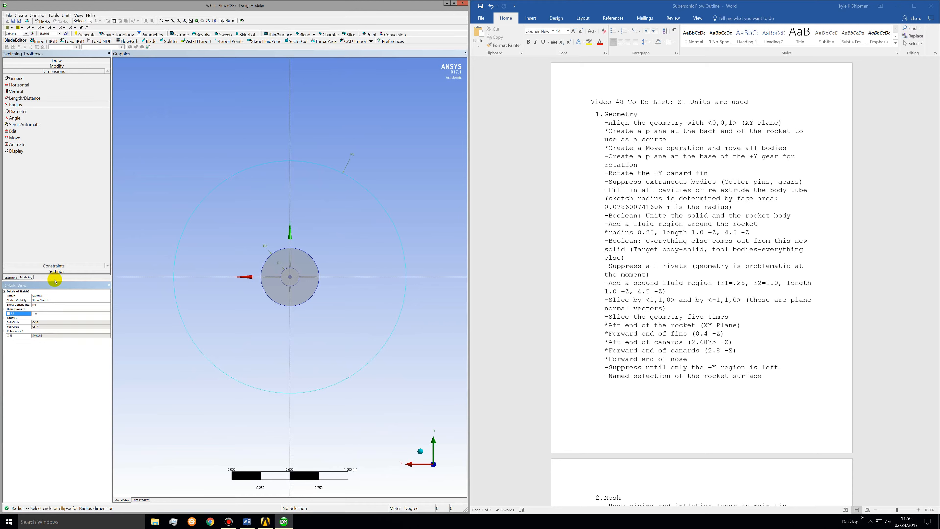
Step: Extrude the two-circle sketch in both directions asymmetrically, with a first depth of 1 m and a second depth of 4.5 m
left_click(26, 277)
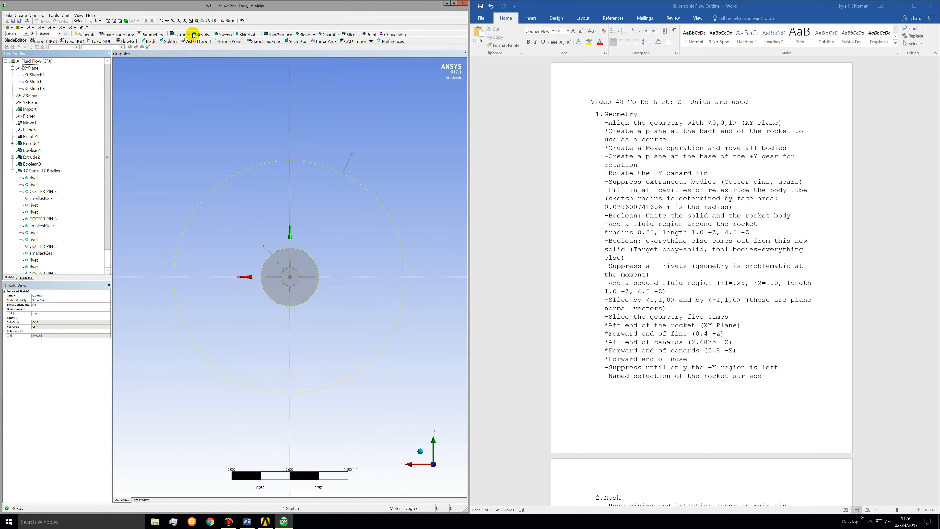
left_click(173, 34)
middle_click_drag(337, 249, 266, 258)
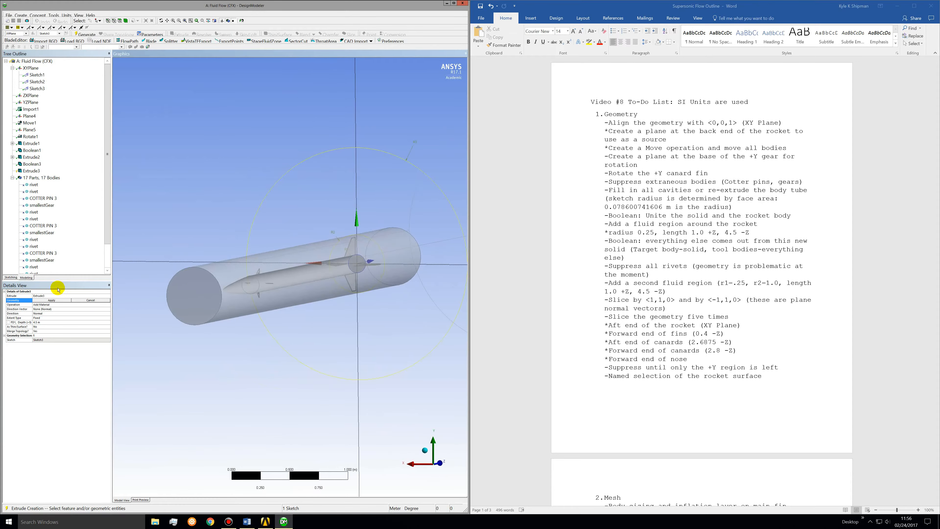
left_click(52, 299)
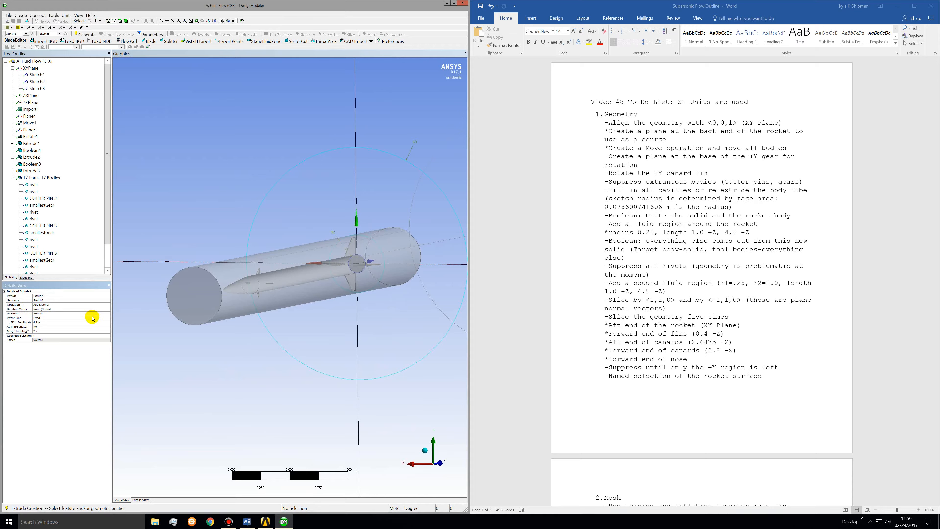
left_click(108, 314)
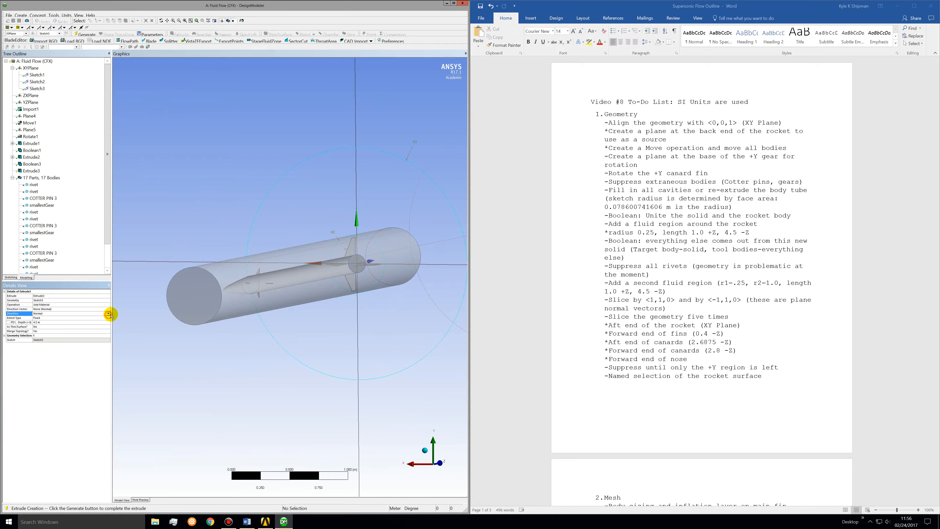
left_click(108, 315)
left_click(93, 330)
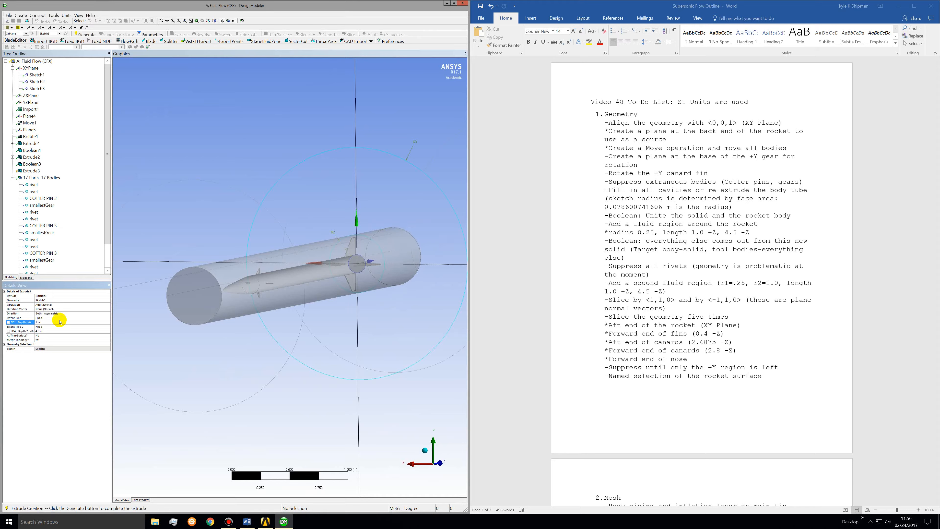
middle_click_drag(302, 311, 359, 314)
scroll(358, 313, "down", 3)
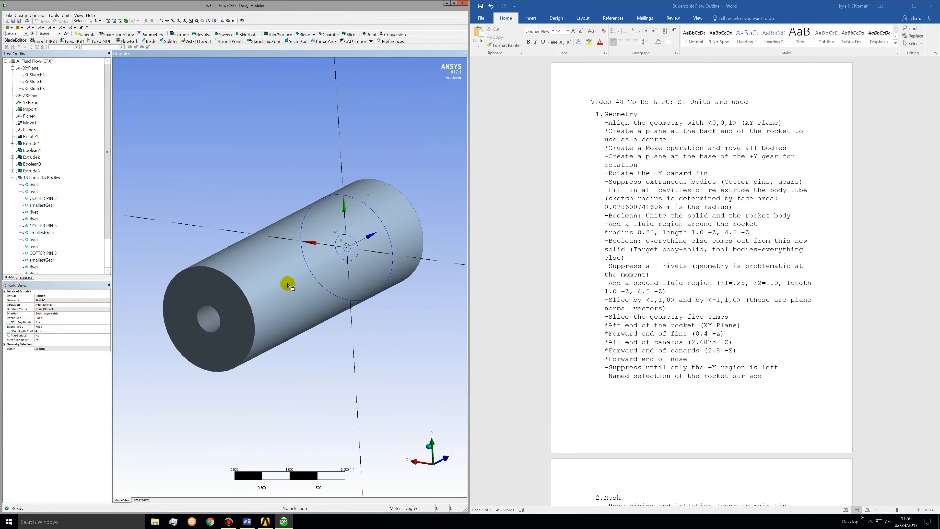
Step: Examine the newly extruded hollow cylinder, checking its body details and its shape from both ends
middle_click_drag(303, 312, 253, 282)
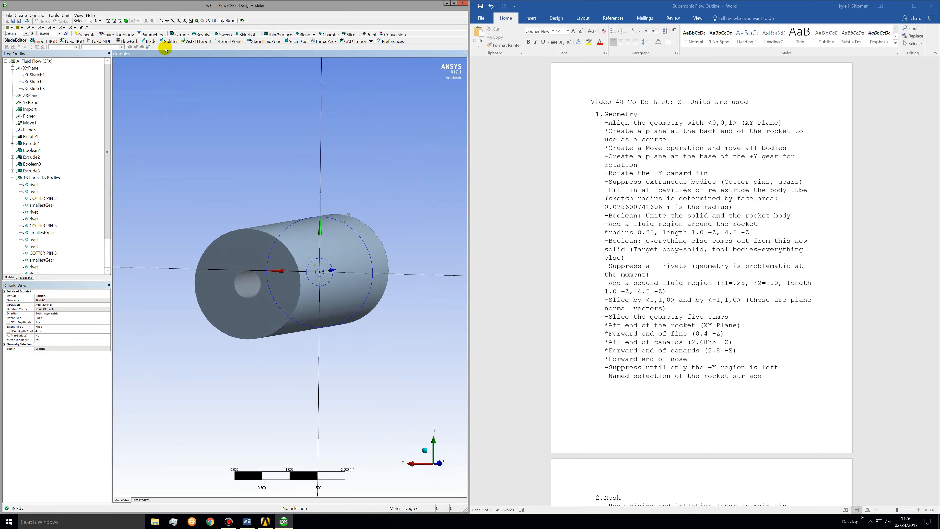
left_click_drag(108, 190, 107, 236)
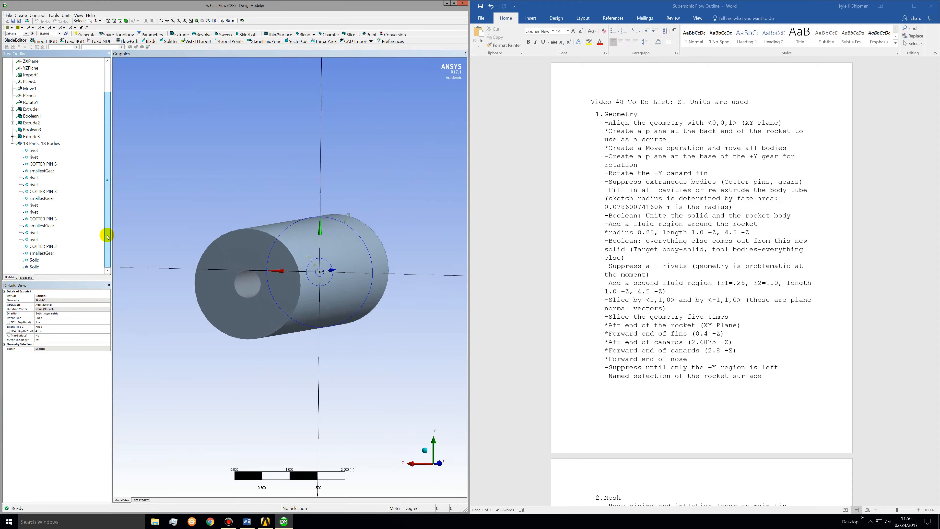
left_click(35, 267)
middle_click_drag(236, 280, 247, 325)
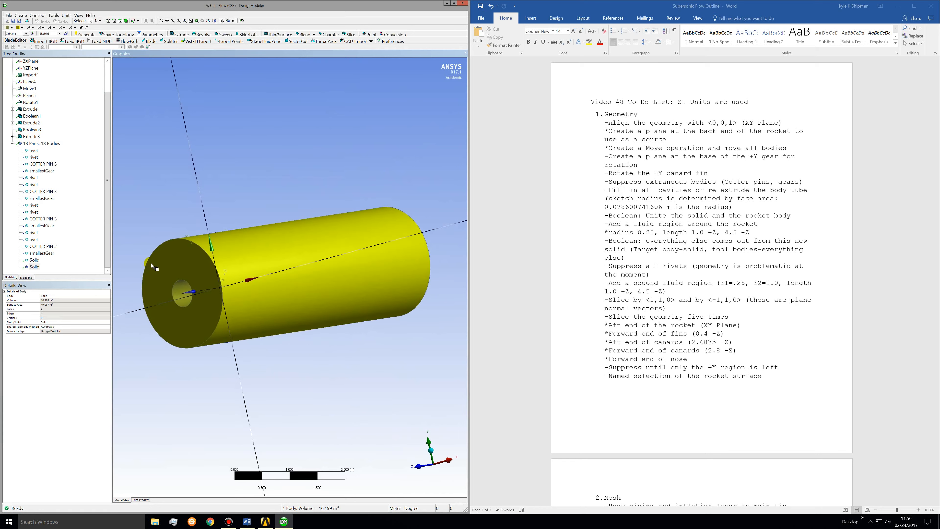
left_click(30, 267)
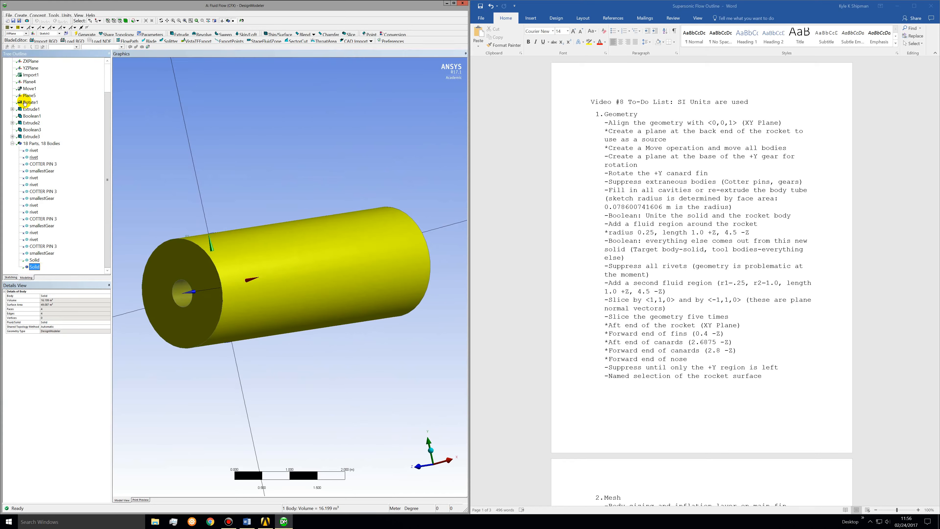
Step: Change the second fluid region's extrude operation to Add Frozen and regenerate it
left_click(32, 136)
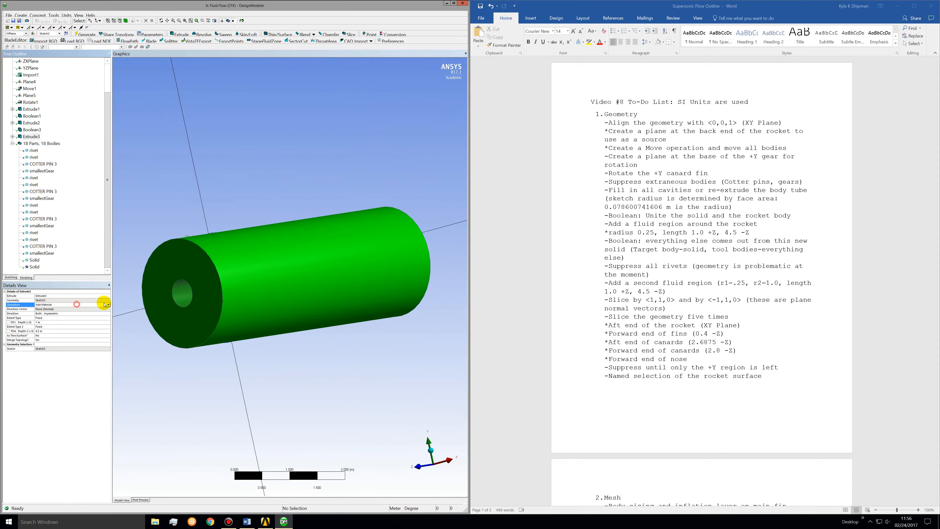
left_click(105, 304)
left_click(107, 304)
left_click(87, 308)
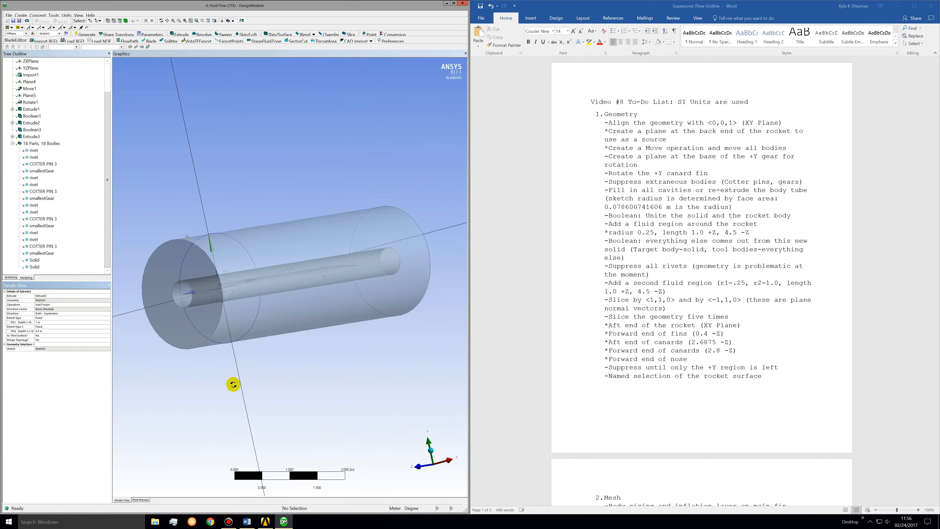
Step: Inspect the nested fluid regions and switch to Word to consult the slicing item in the to-do list
middle_click_drag(235, 381, 306, 285)
middle_click_drag(264, 329, 293, 328)
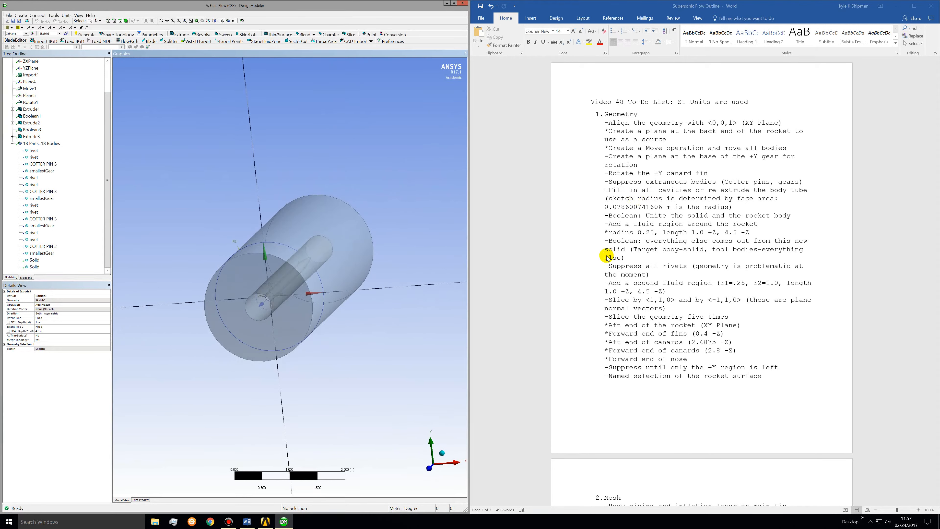
left_click(606, 277)
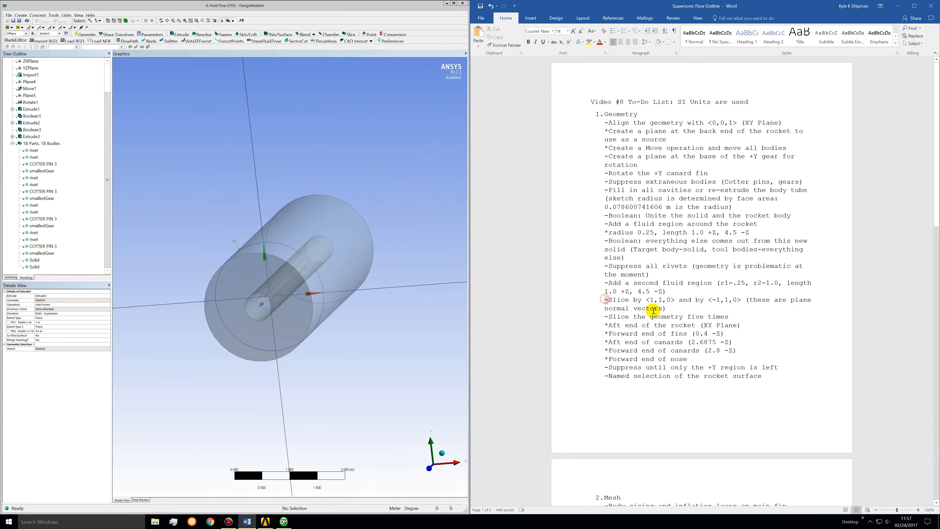
Step: Examine the cylindrical fluid region from several angles against the diagonal slicing item in the to-do list
left_click_drag(606, 299, 666, 308)
left_click(415, 285)
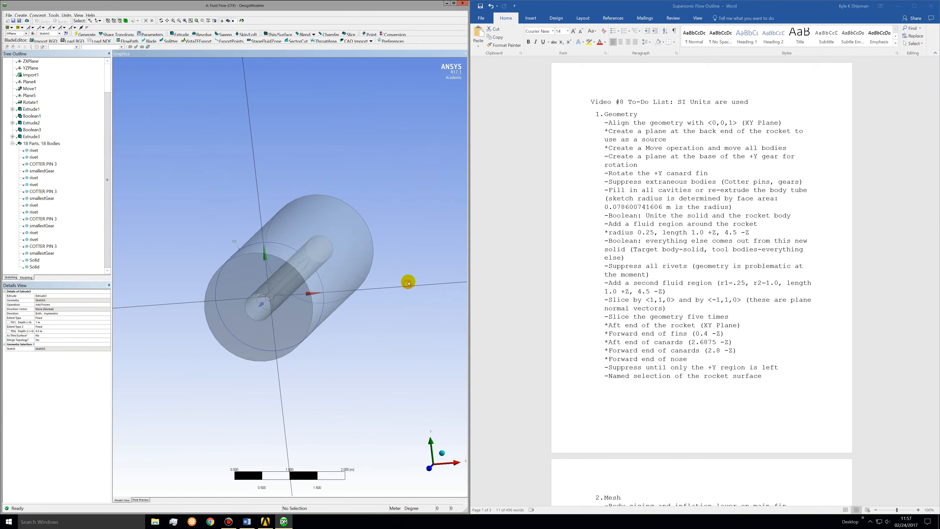
left_click_drag(440, 287, 270, 322)
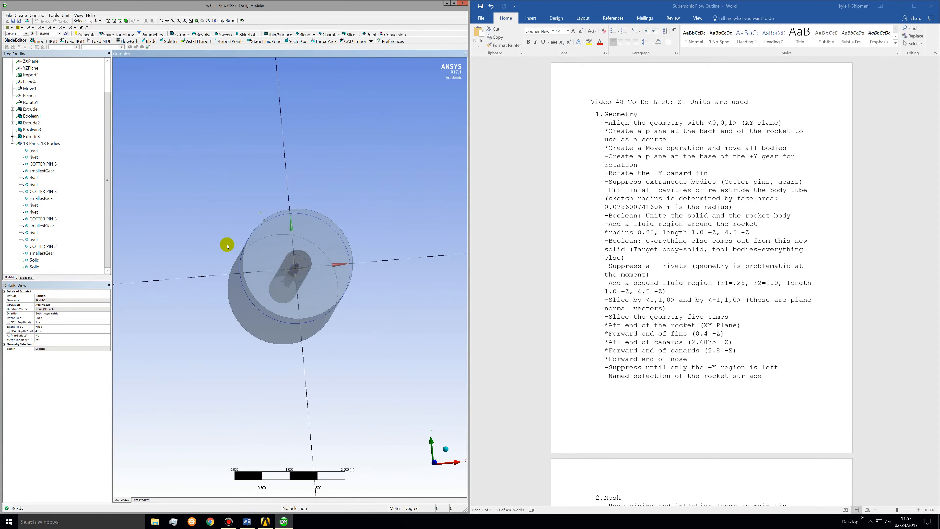
left_click_drag(360, 279, 325, 235)
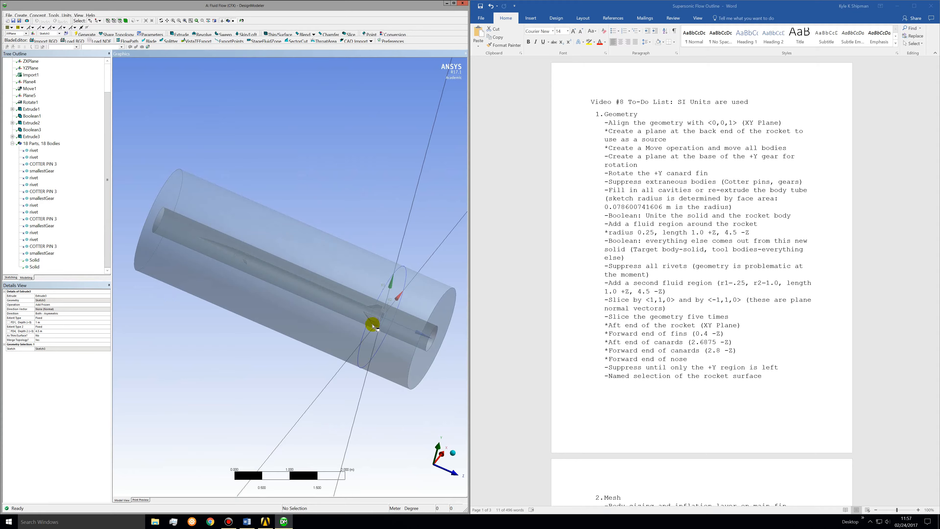
left_click_drag(386, 325, 391, 335)
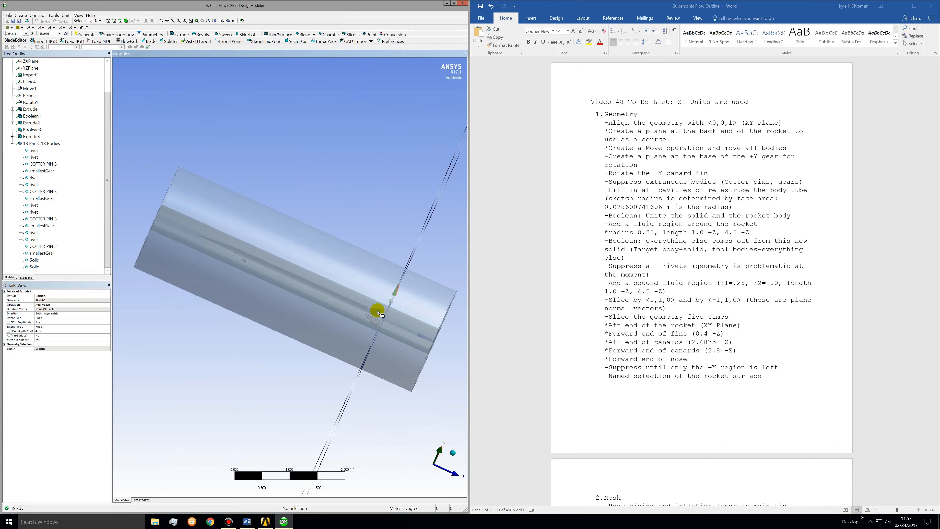
left_click_drag(411, 378, 347, 358)
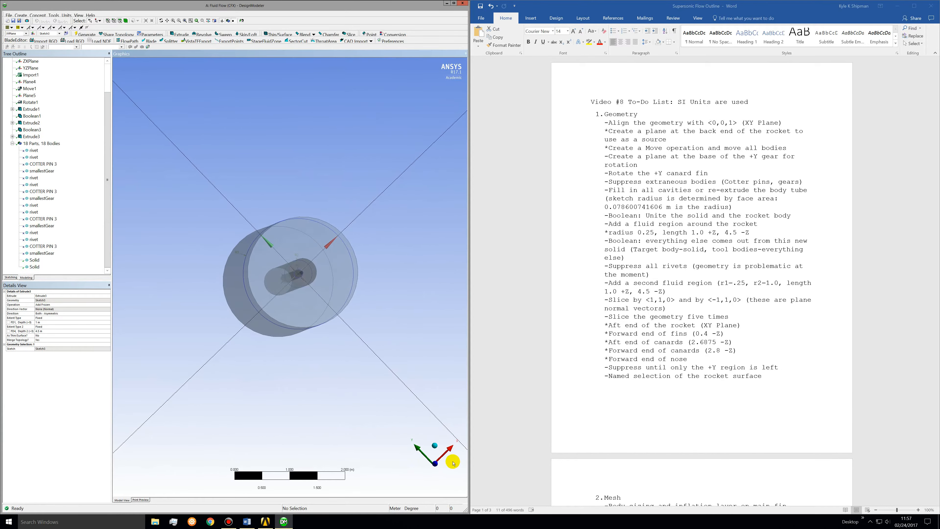
left_click(436, 466)
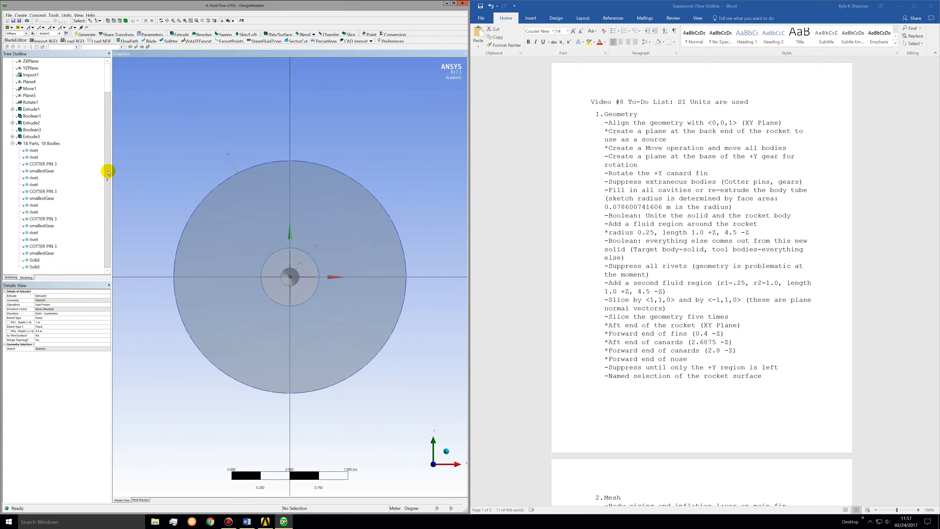
Step: Add a new plane based on the XY plane and set its type to From Coordinates
left_click(108, 142)
left_click_drag(111, 127, 115, 71)
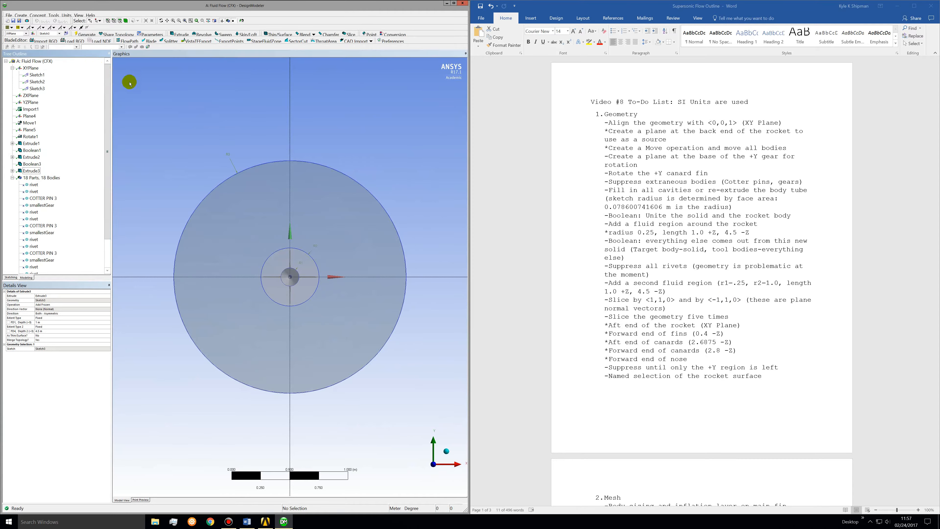
left_click(33, 35)
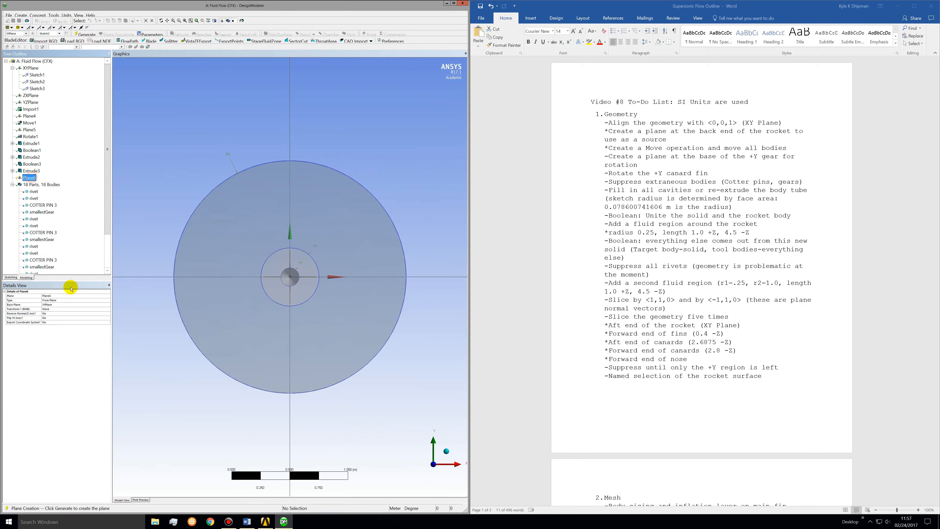
left_click(64, 300)
left_click(109, 301)
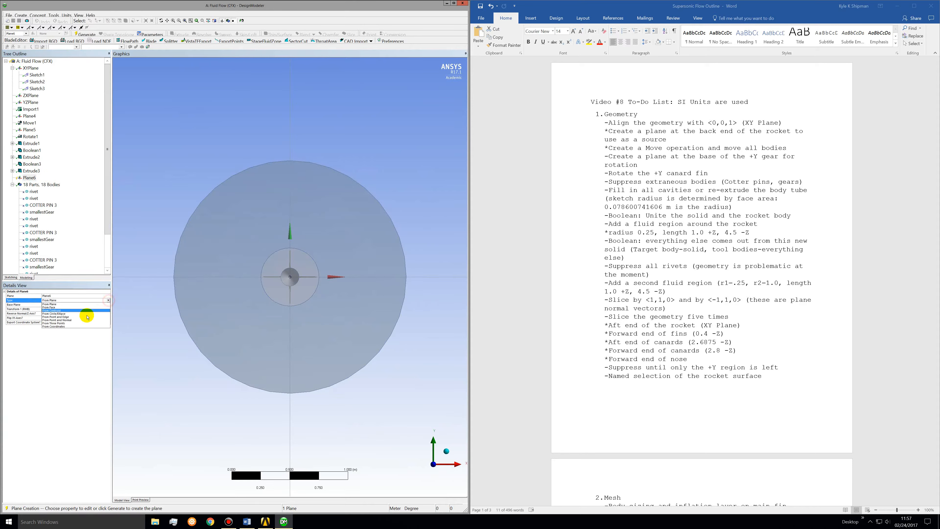
left_click(78, 326)
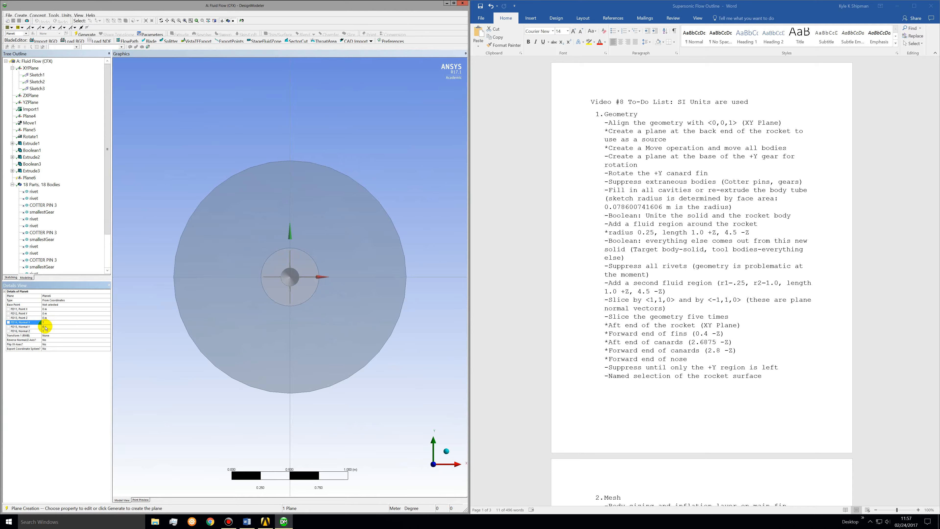
Step: Set the new plane's normal vector to 1, 1, 0 and generate the plane
left_click(44, 327)
key("Return")
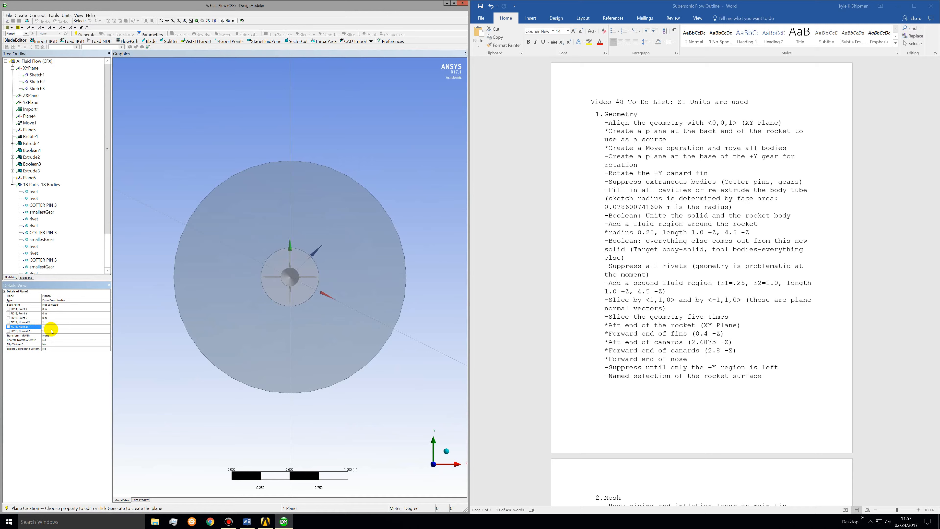
left_click(47, 334)
left_click(46, 330)
type("0")
key("Return")
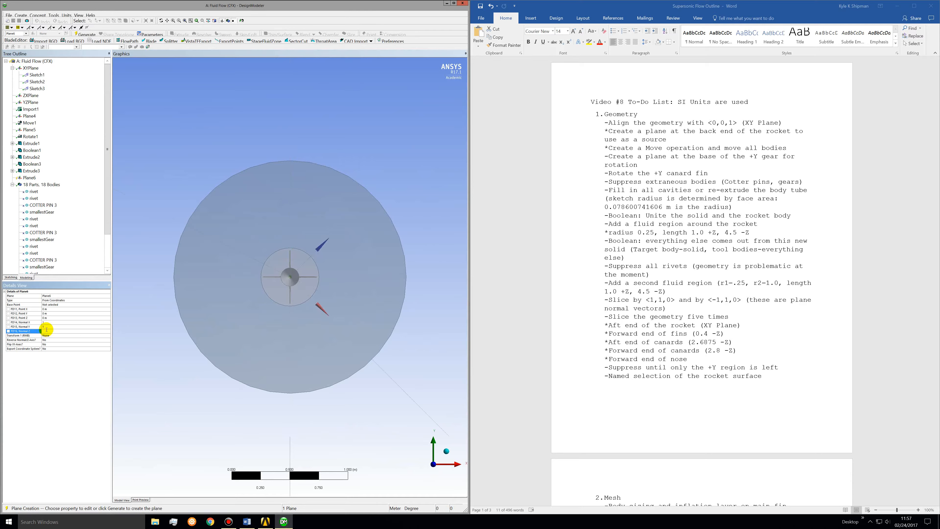
middle_click_drag(313, 327, 292, 314)
middle_click_drag(292, 260, 294, 256)
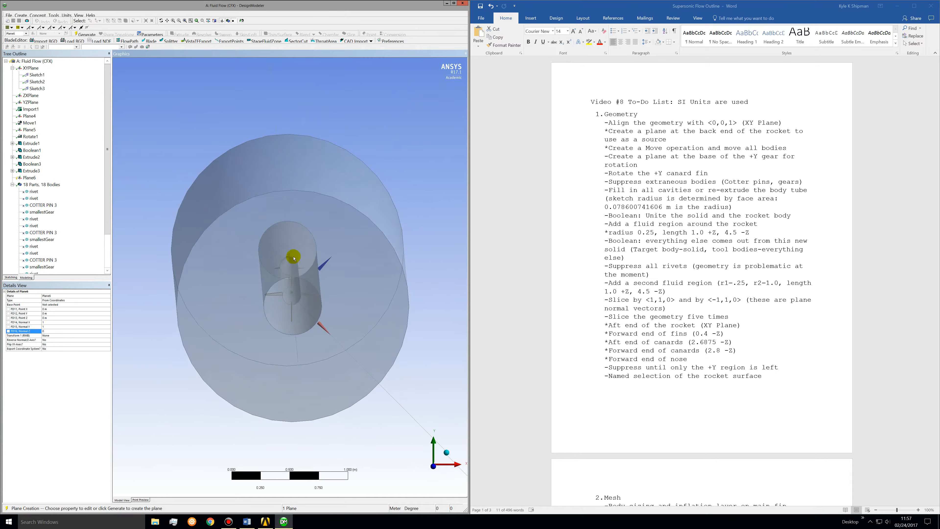
left_click(30, 178)
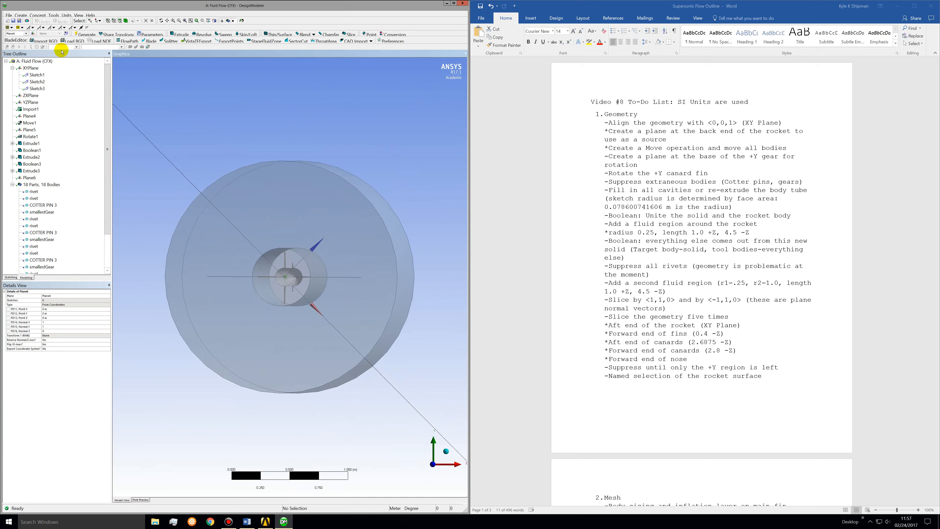
Step: Add a second plane after the first diagonal one and define it From Coordinates
left_click(33, 33)
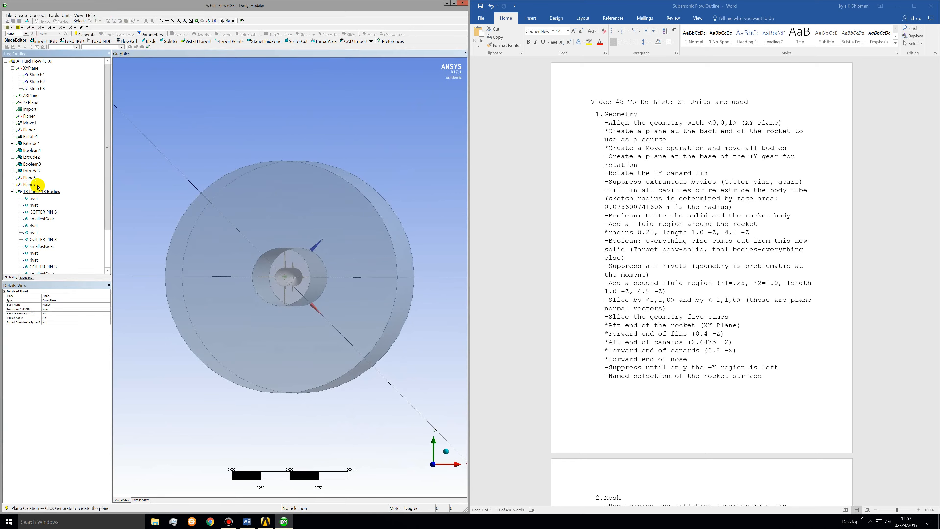
left_click(78, 299)
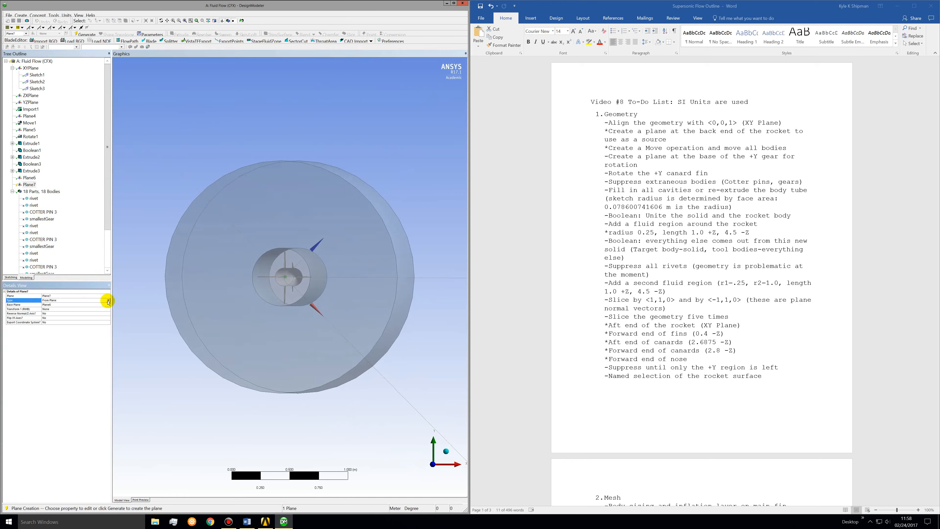
left_click(107, 301)
left_click(69, 325)
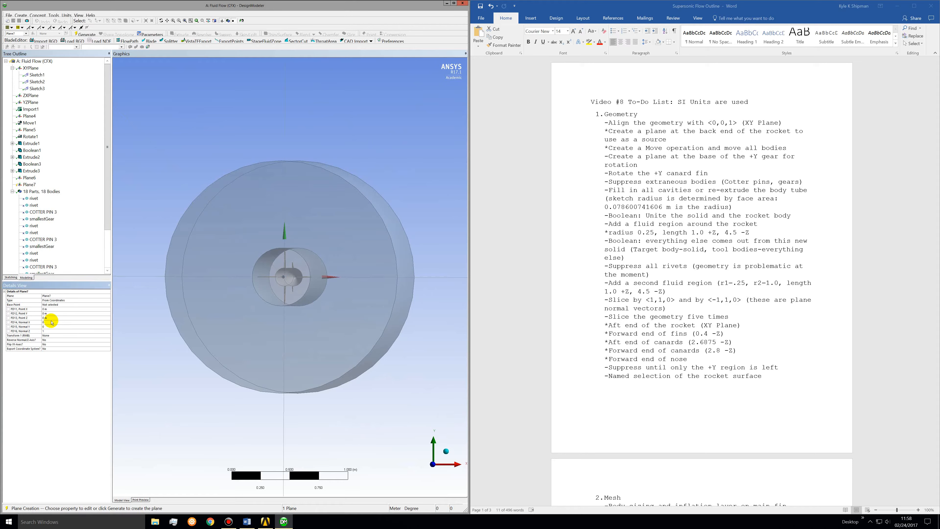
Step: Set the second plane's normal vector to -1, -1, 0 and generate the plane
left_click(51, 322)
left_click(55, 325)
type("-1")
left_click(55, 322)
left_click(52, 331)
type("0")
key("Return")
middle_click_drag(279, 333, 282, 335)
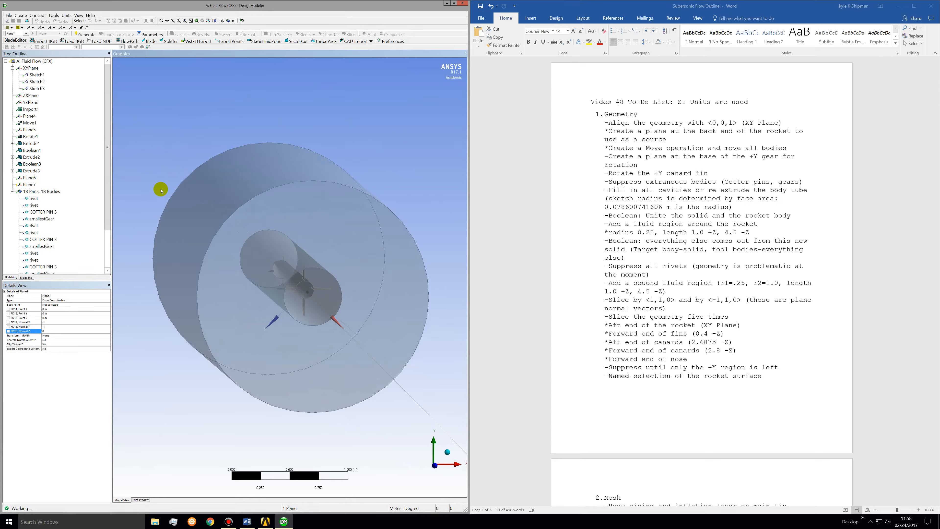
middle_click_drag(375, 307, 357, 294)
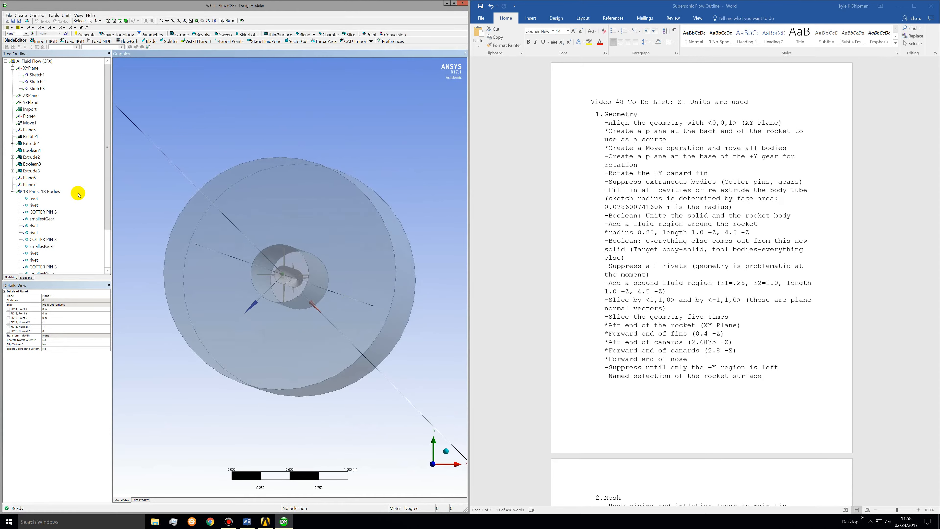
Step: Compare the two diagonal planes, then set the second plane's normal Y component to 1 and regenerate it
left_click(30, 184)
left_click(31, 178)
left_click(31, 189)
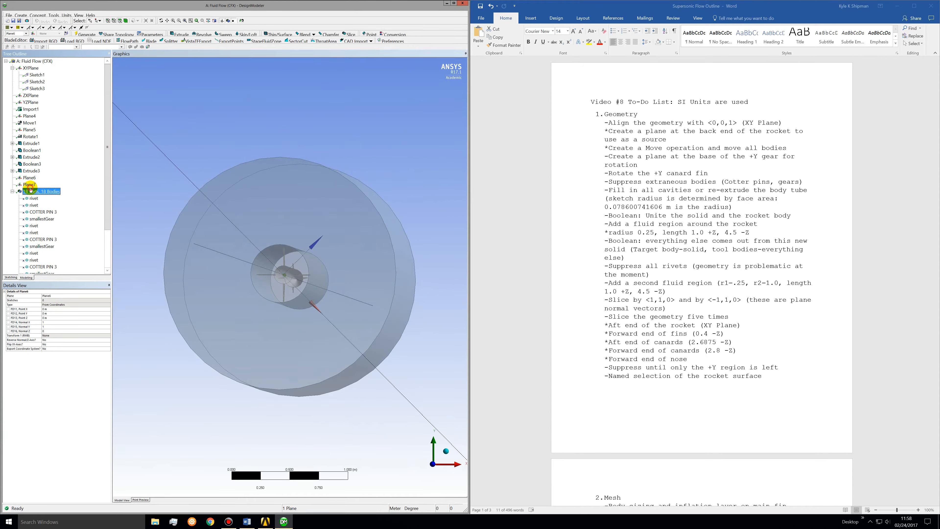
left_click(32, 183)
left_click(31, 178)
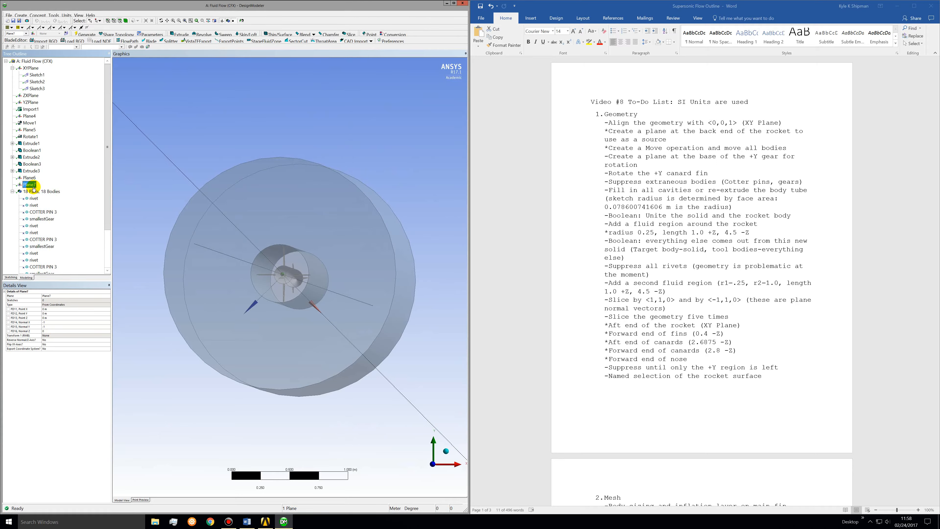
left_click(46, 328)
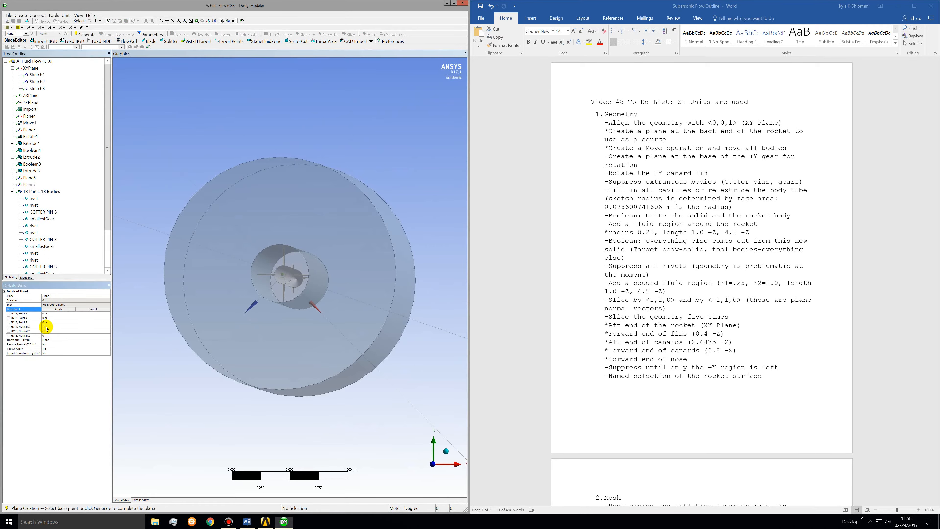
left_click(54, 331)
type("1")
key("Return")
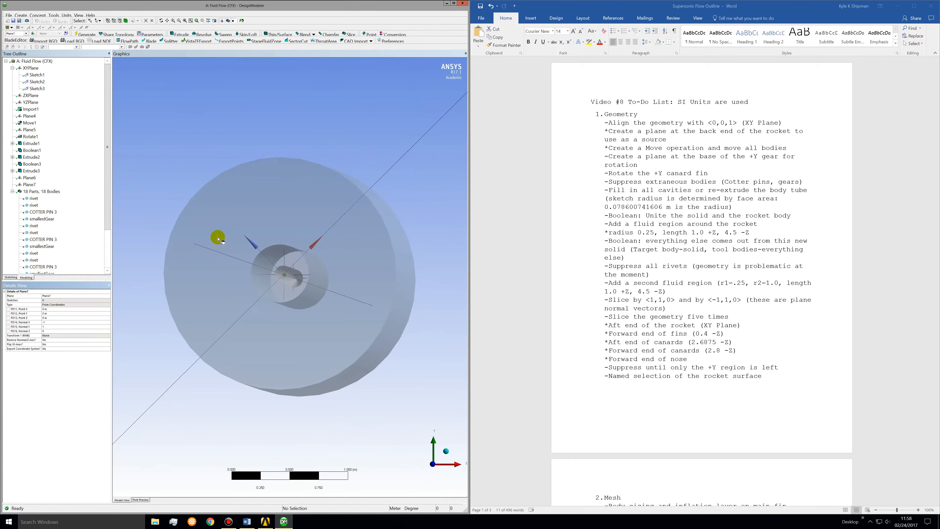
Step: Examine the orientation of both diagonal planes and the XY plane relative to the fluid region
middle_click_drag(332, 329, 321, 321)
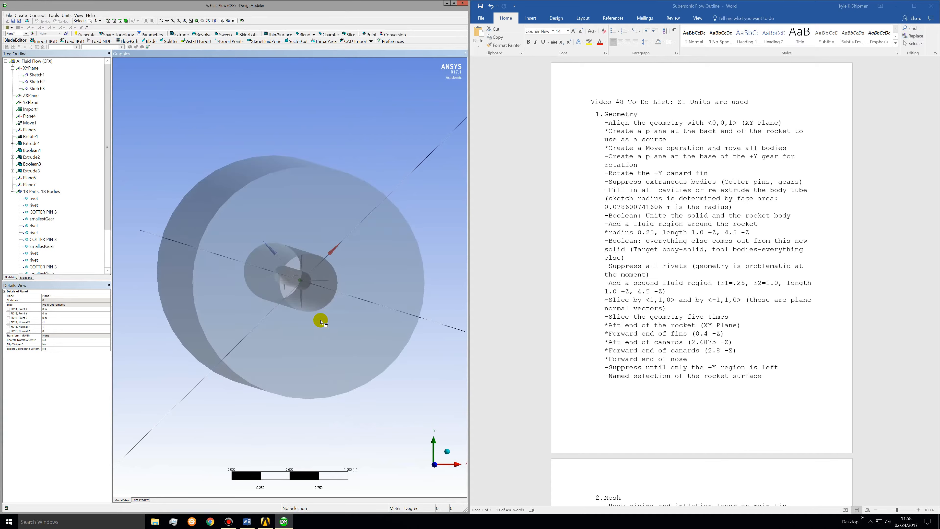
middle_click_drag(300, 406, 147, 254)
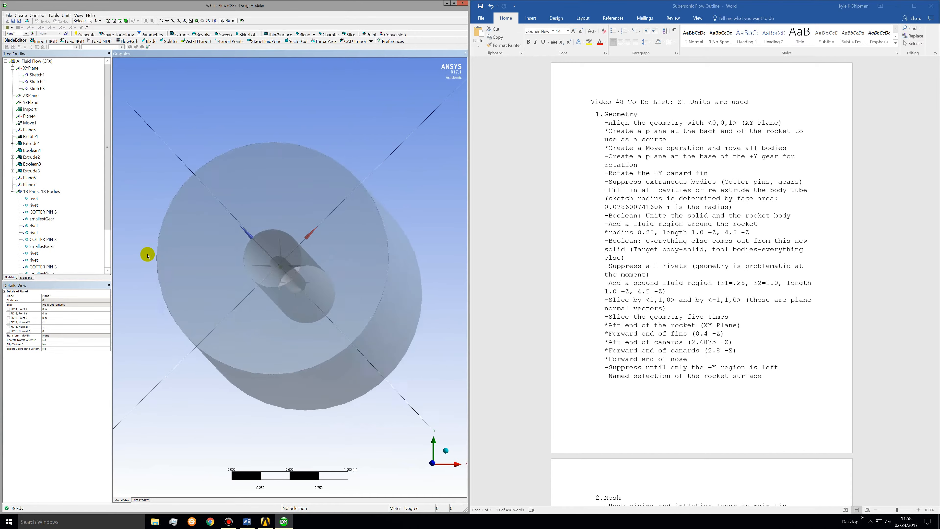
left_click(31, 184)
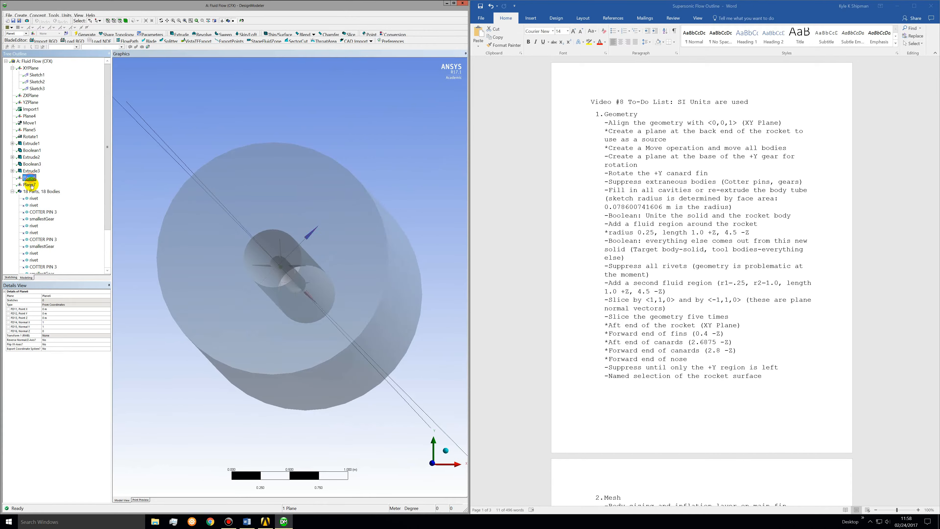
left_click(30, 177)
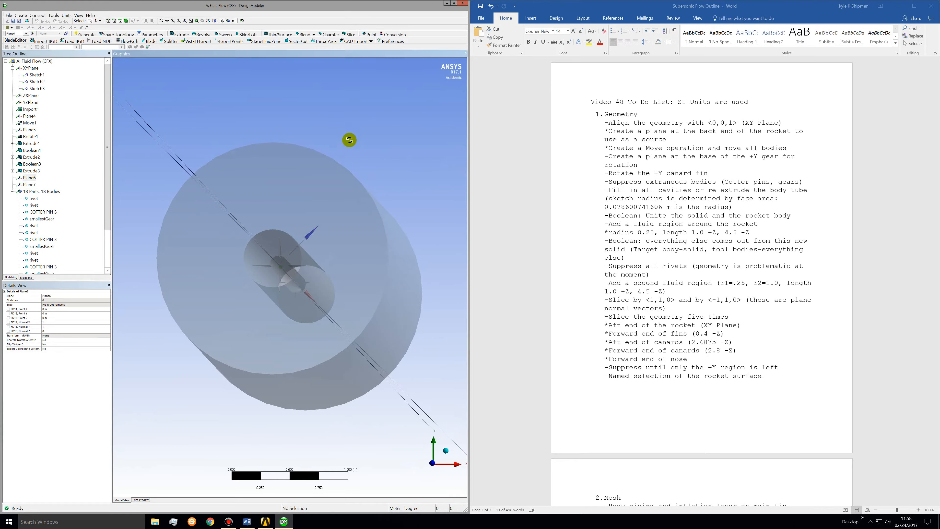
middle_click_drag(350, 136, 352, 151)
scroll(340, 218, "down", 2)
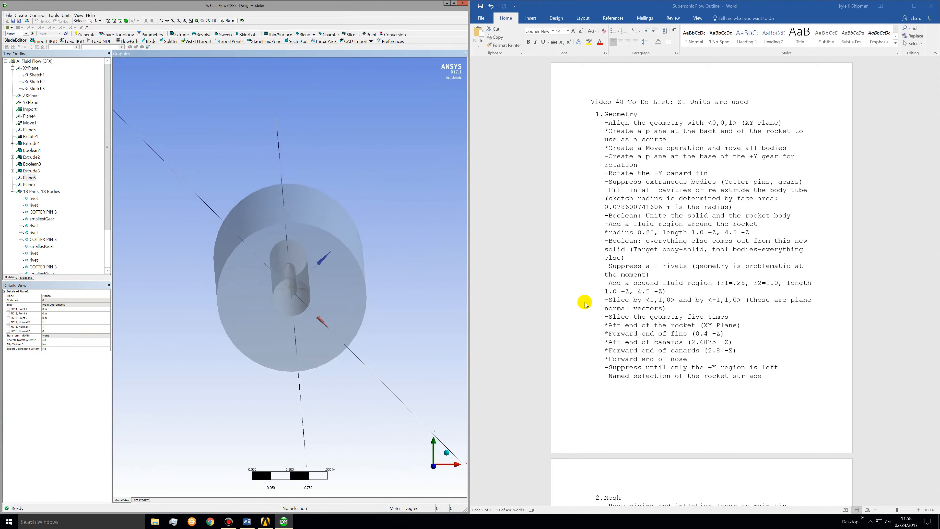
middle_click_drag(361, 260, 369, 321)
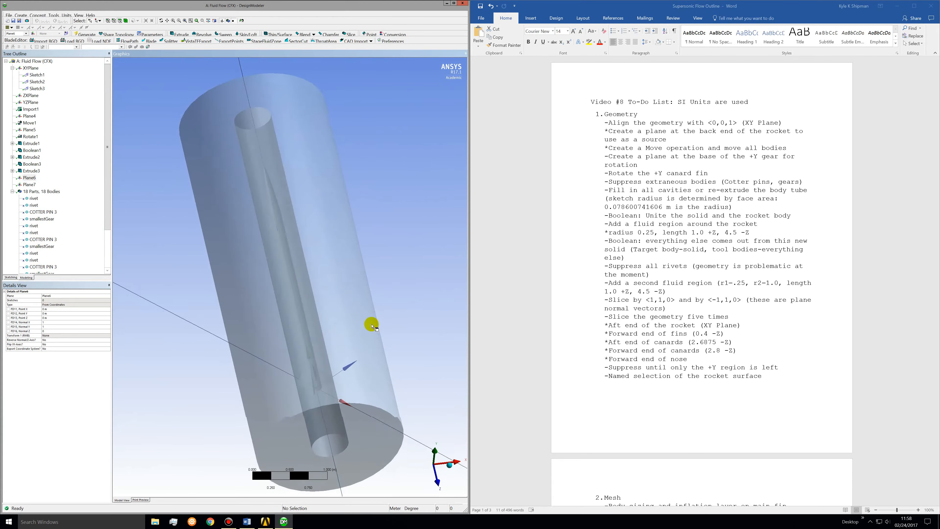
left_click(31, 68)
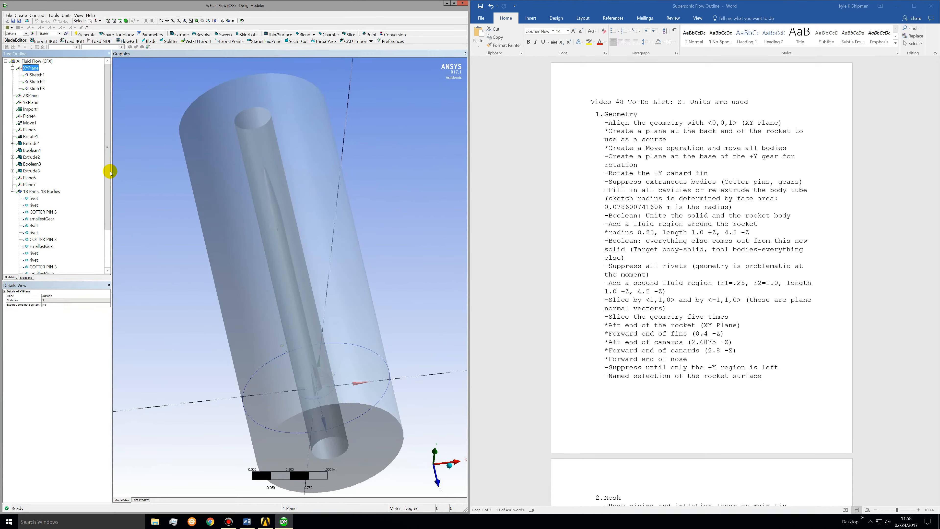
left_click_drag(109, 172, 110, 176)
Step: Slice all bodies by the first diagonal plane, whose normal is 1, 1, 0, and generate the slice
left_click(29, 170)
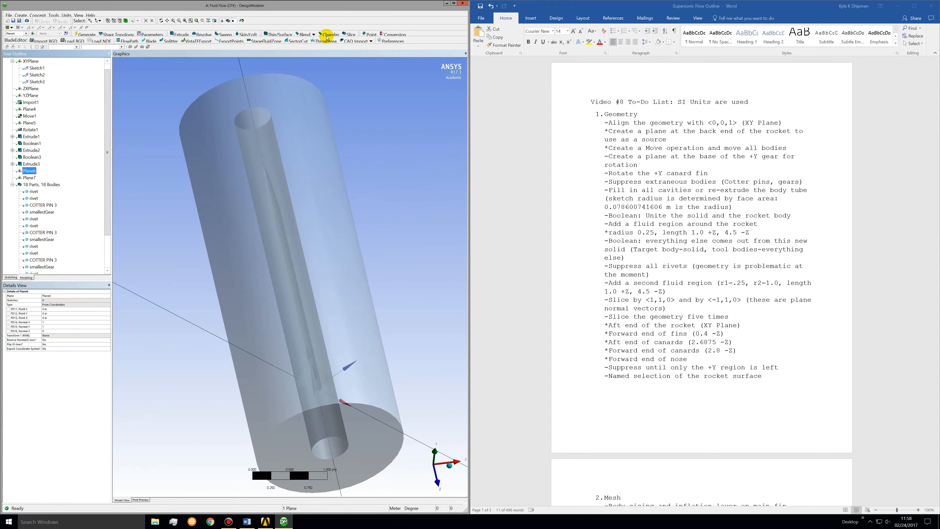
left_click(348, 34)
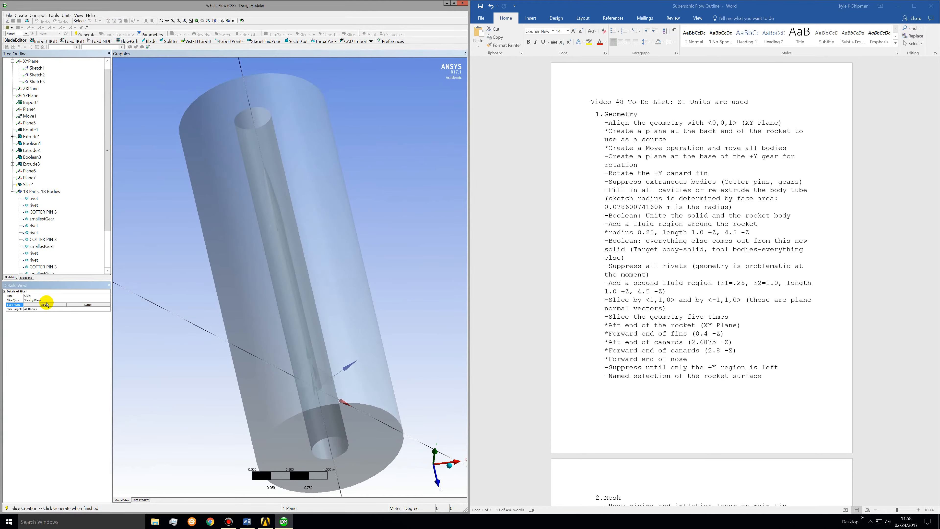
left_click(33, 305)
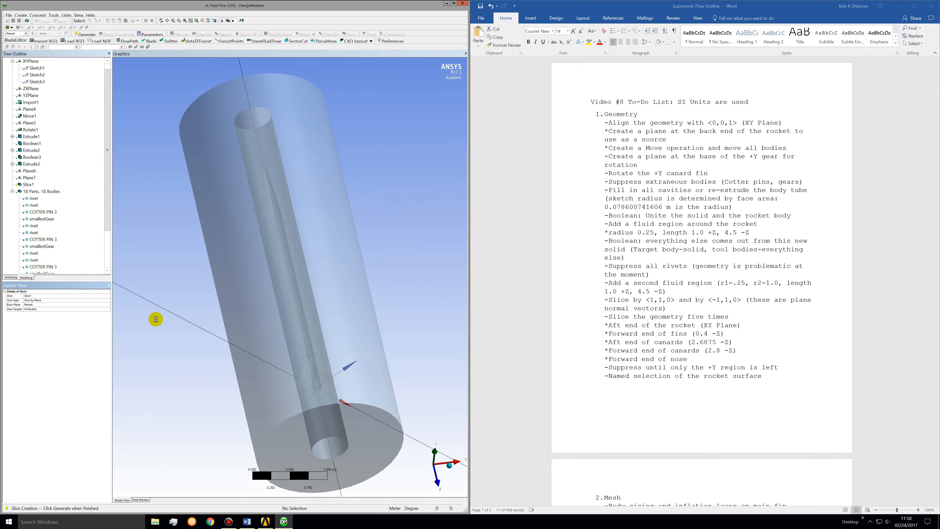
middle_click_drag(309, 321, 279, 264)
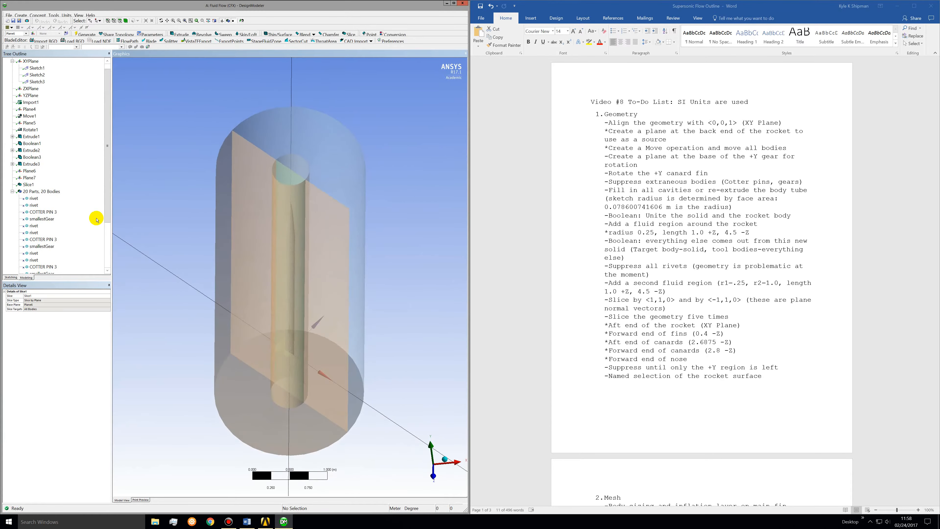
Step: Slice all bodies by the second diagonal plane, whose normal is -1, 1, 0, and generate the slice
left_click(29, 178)
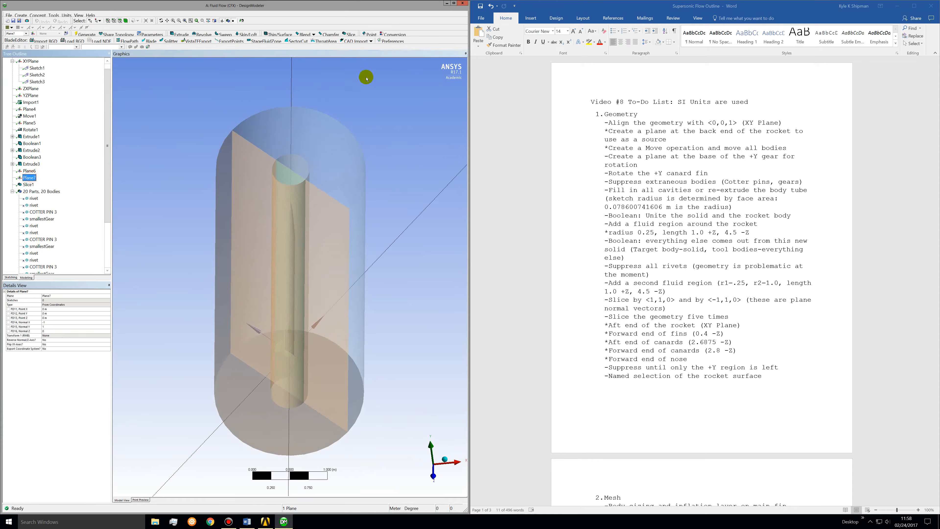
left_click(349, 34)
left_click(51, 305)
left_click(49, 304)
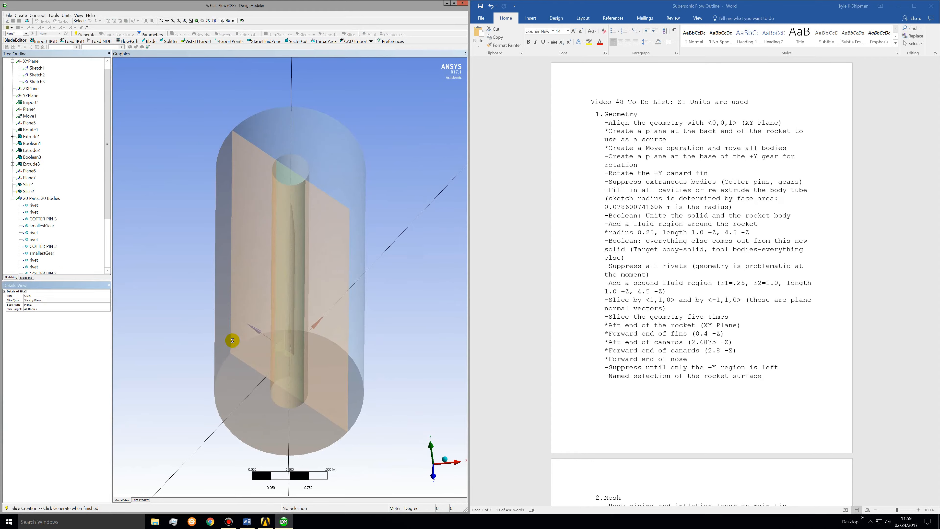
mouse_move(334, 301)
middle_mouse_down()
mouse_move(282, 289)
mouse_move(176, 207)
middle_mouse_up()
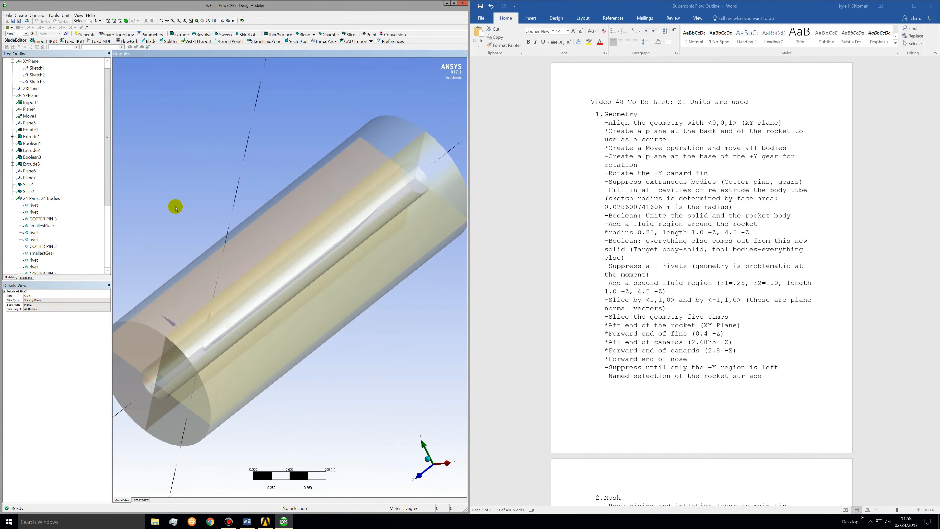
Step: Slice all bodies by the XY plane at the aft end of the rocket and generate the slice
left_click(37, 68)
left_click(349, 34)
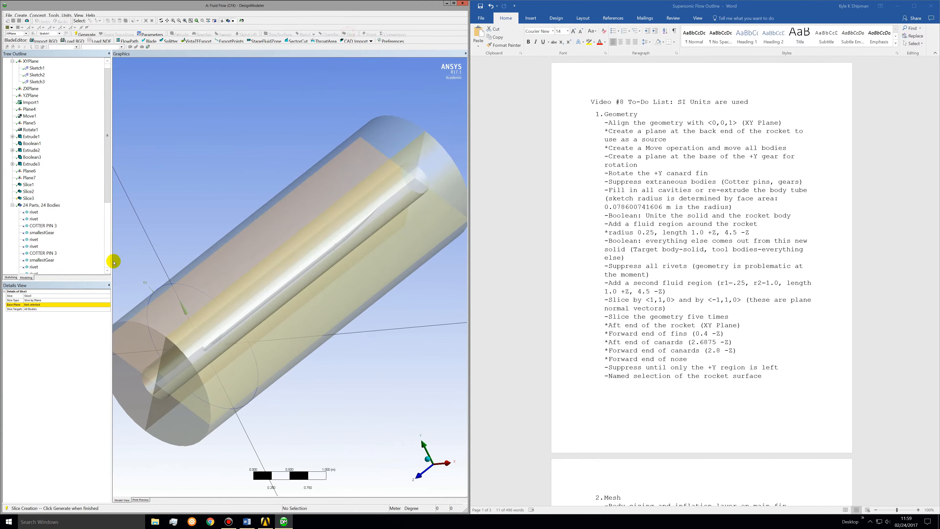
left_click(48, 304)
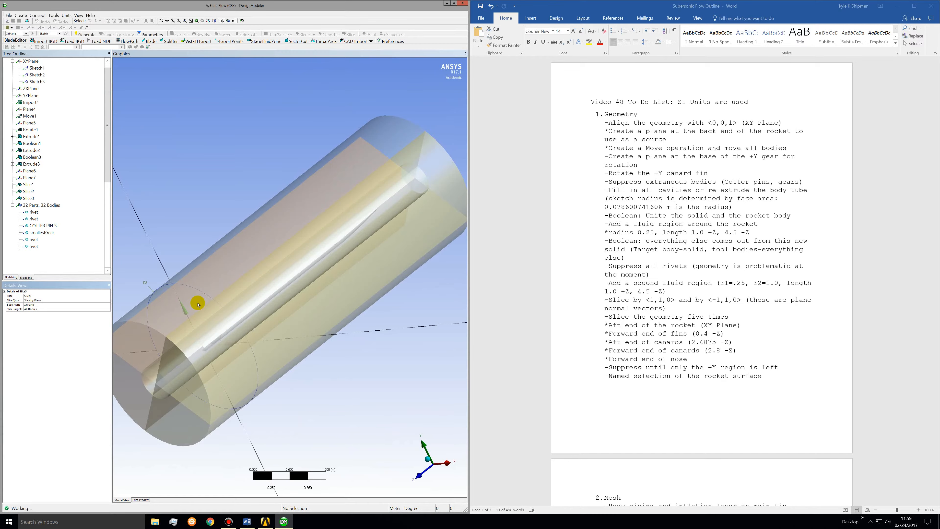
middle_click_drag(326, 378, 283, 376)
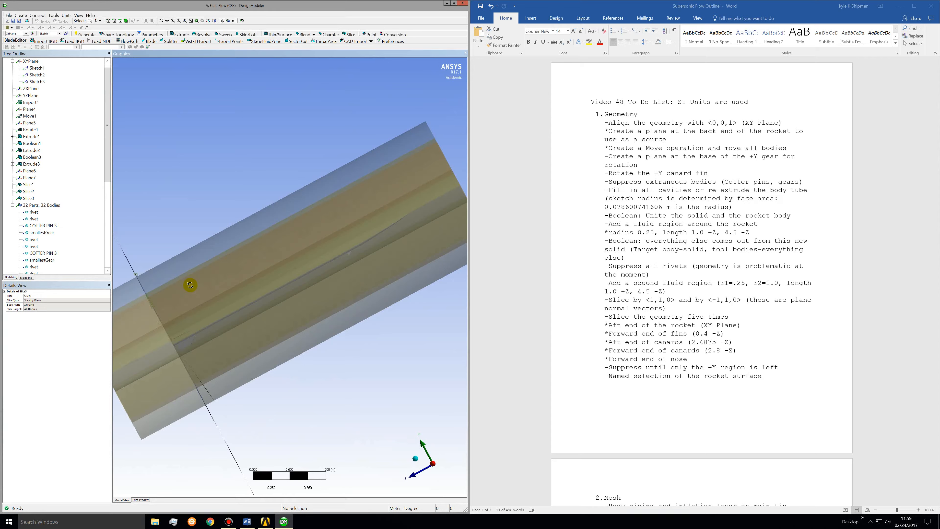
mouse_move(190, 285)
middle_mouse_down()
mouse_move(185, 273)
mouse_move(180, 325)
mouse_move(195, 329)
mouse_move(188, 309)
middle_mouse_up()
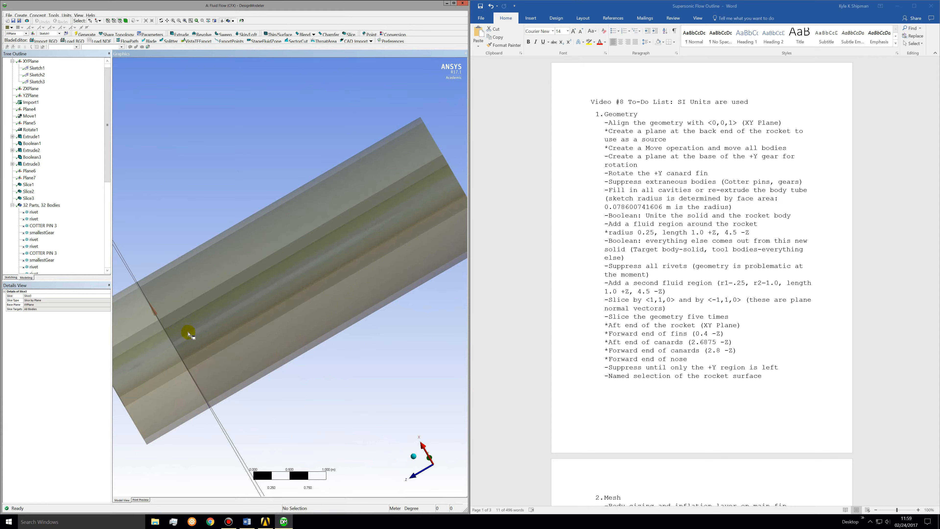
mouse_move(210, 326)
middle_mouse_down()
mouse_move(222, 336)
mouse_move(207, 317)
middle_mouse_up()
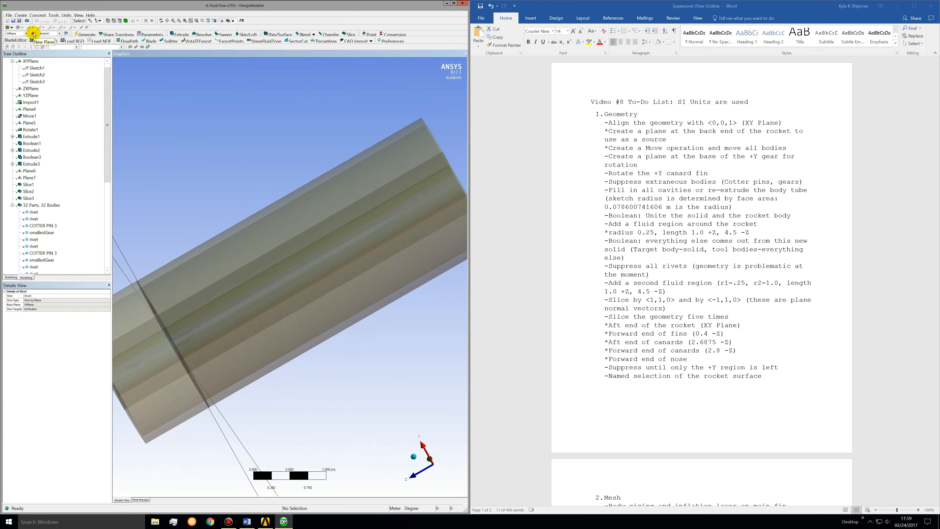
Step: Create a plane from the XY plane with a Z offset of -0.4 m for the forward end of the fins and generate it
left_click(33, 34)
left_click(31, 205)
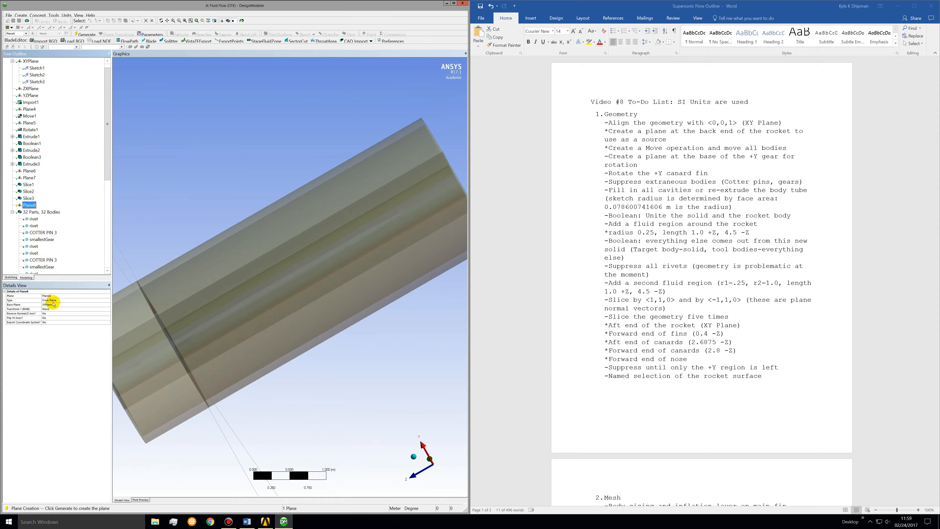
left_click(53, 309)
left_click(108, 309)
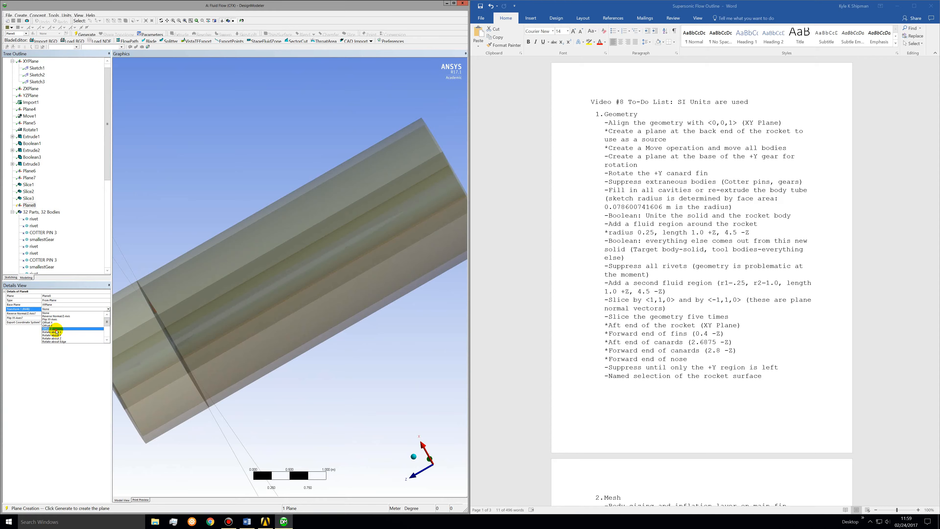
left_click(52, 329)
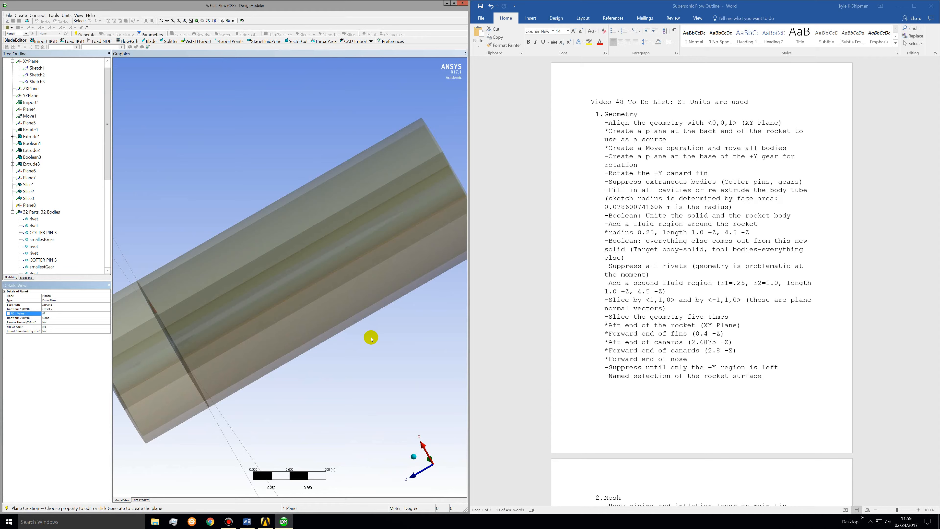
type("-0.4")
key("Return")
middle_click_drag(215, 327, 247, 394)
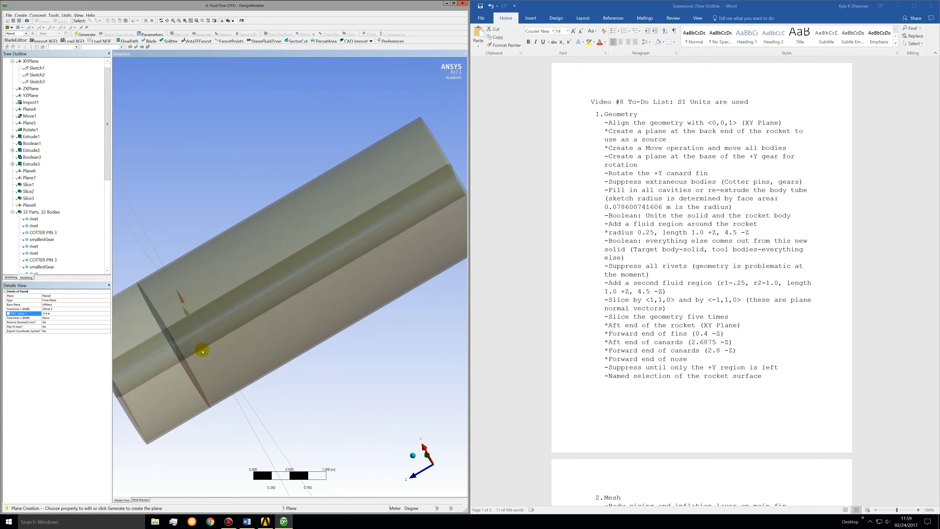
middle_click_drag(203, 348, 177, 289)
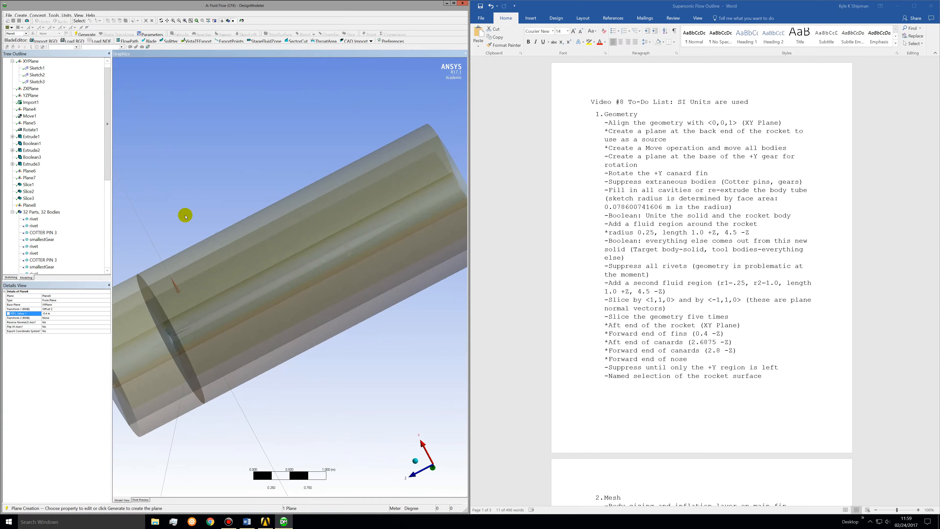
middle_click_drag(304, 303, 300, 308)
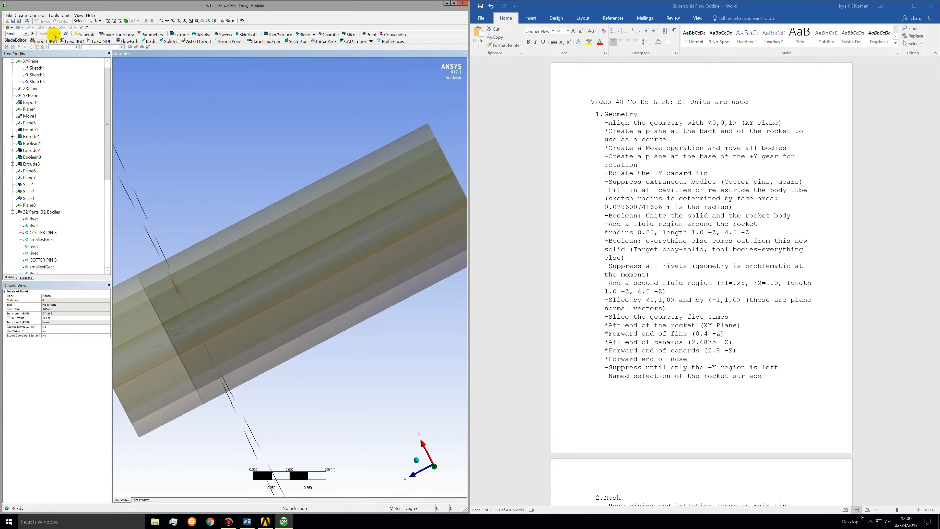
Step: Slice all bodies by the -0.4 m offset plane at the forward end of the fins and generate the slice
left_click(350, 34)
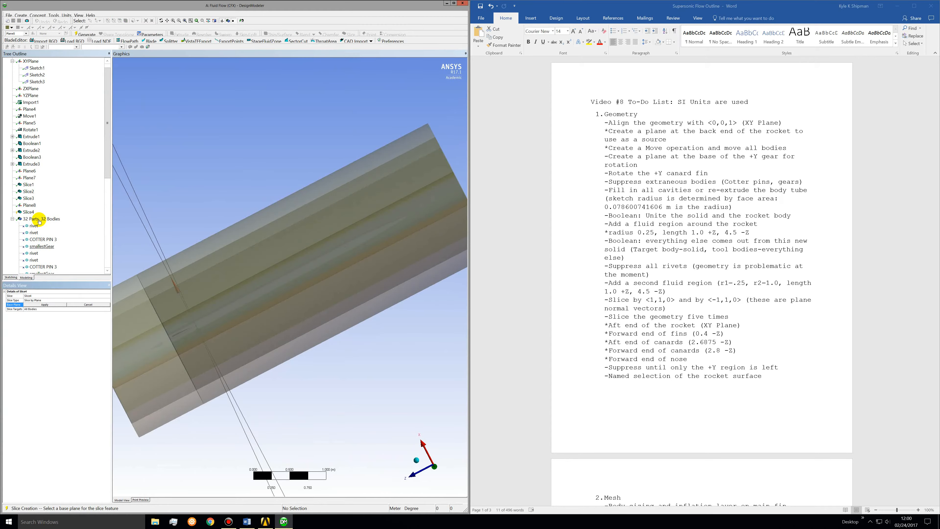
left_click(29, 205)
left_click(51, 304)
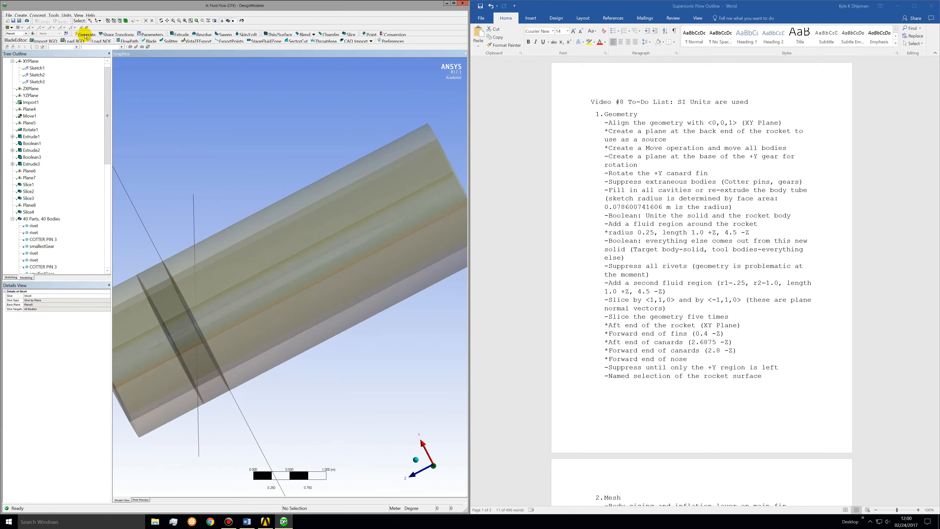
Step: Create a plane based on the XY plane with a Z offset of -2.6875 m for the aft end of the canards and generate it
left_click(32, 34)
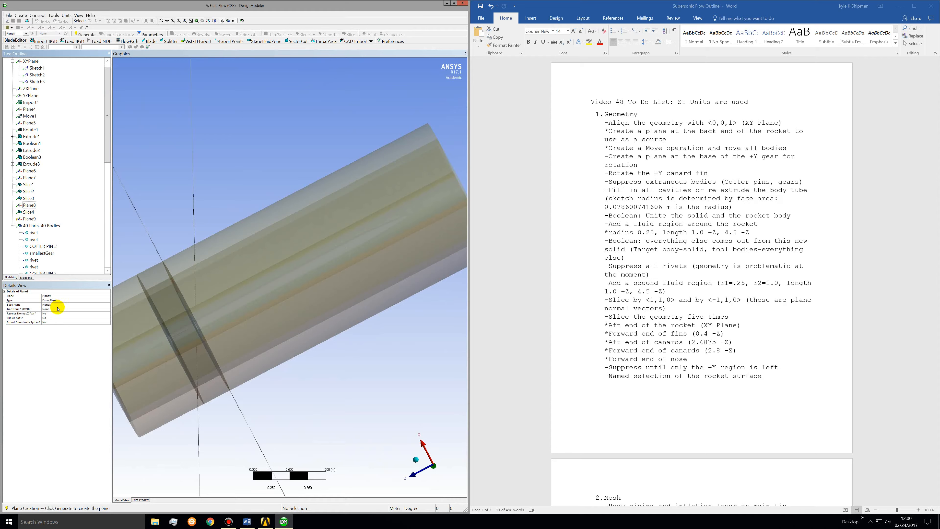
left_click(57, 310)
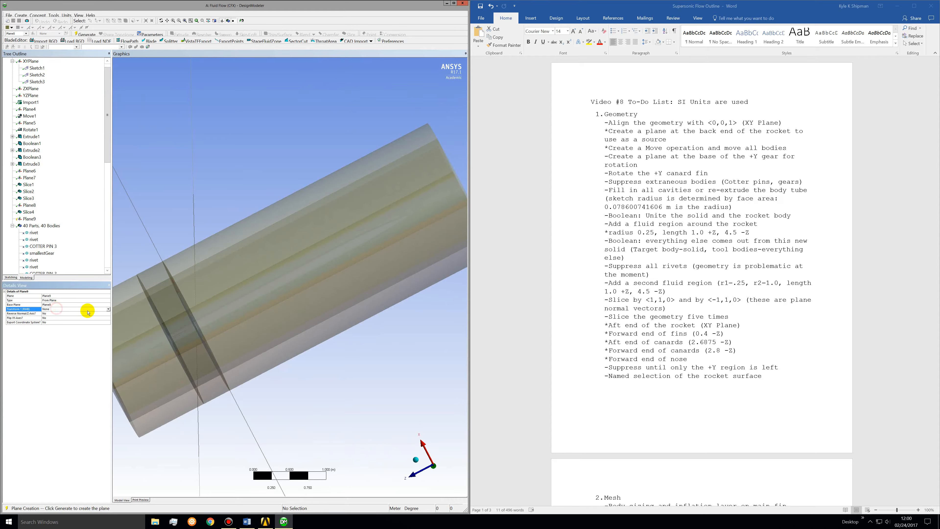
left_click(108, 310)
left_click(55, 329)
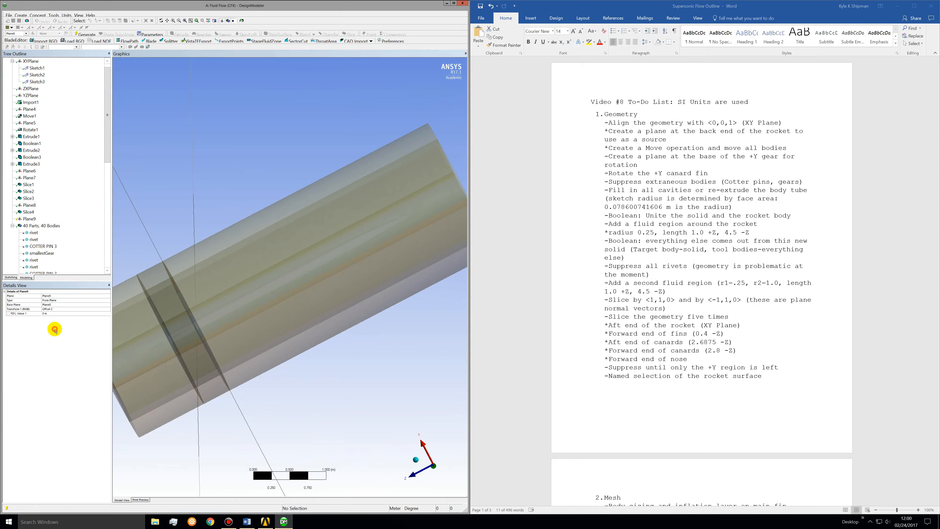
left_click(51, 305)
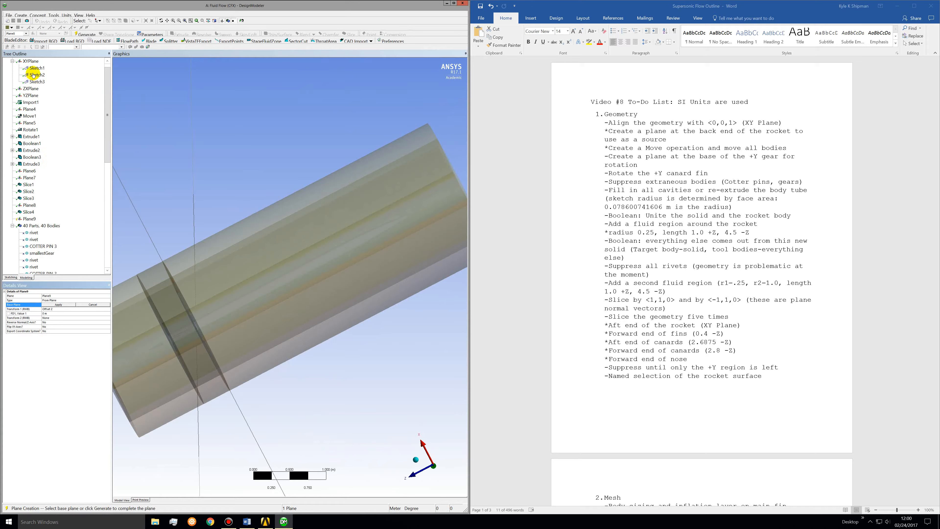
left_click(31, 61)
left_click(58, 305)
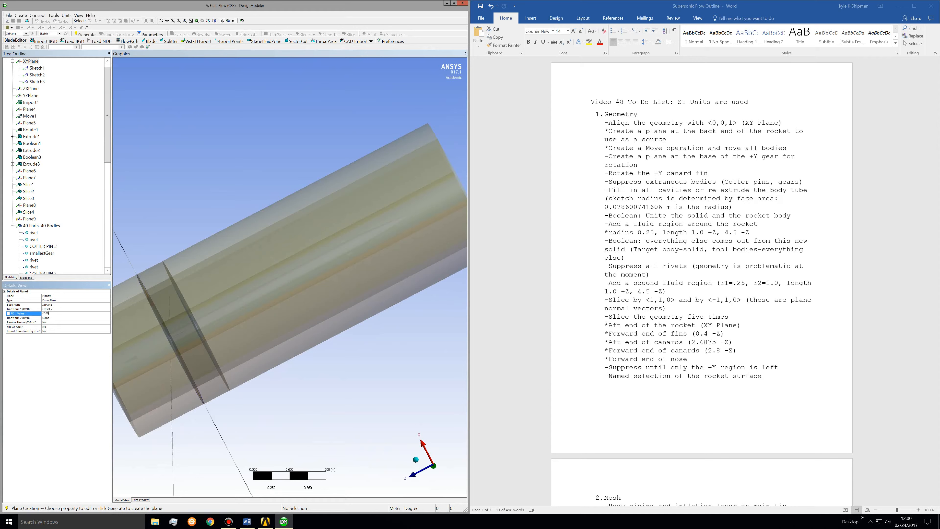
type("-2.6875")
key("Return")
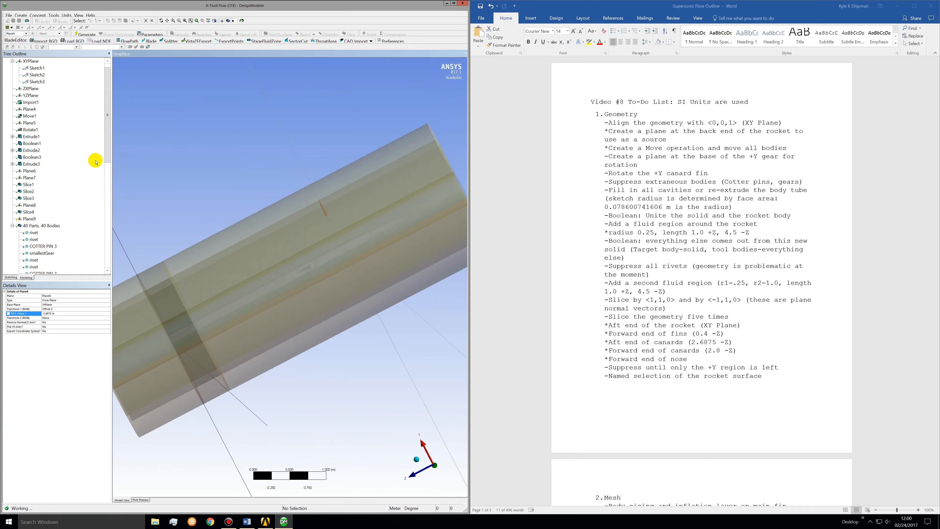
Step: Slice all bodies by the -2.6875 m offset plane at the aft end of the canards and generate the slice
left_click(349, 35)
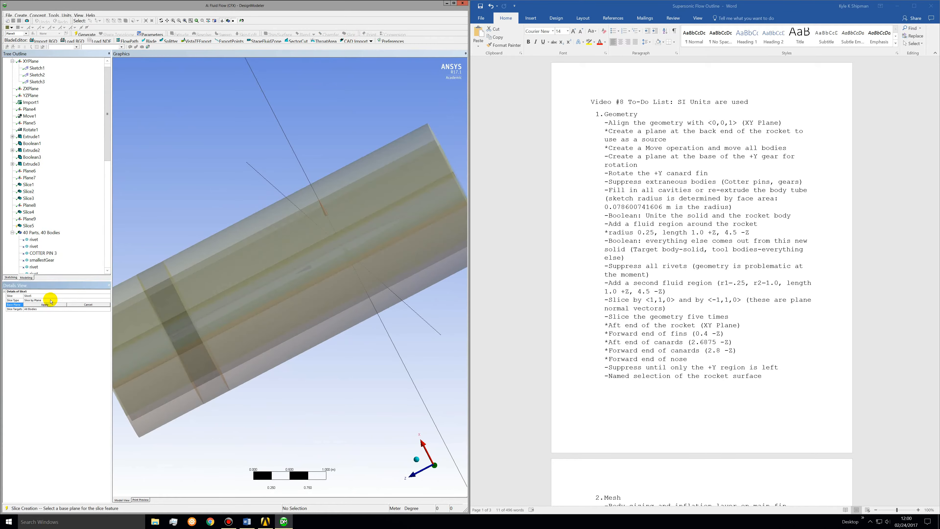
left_click(45, 305)
key("F5")
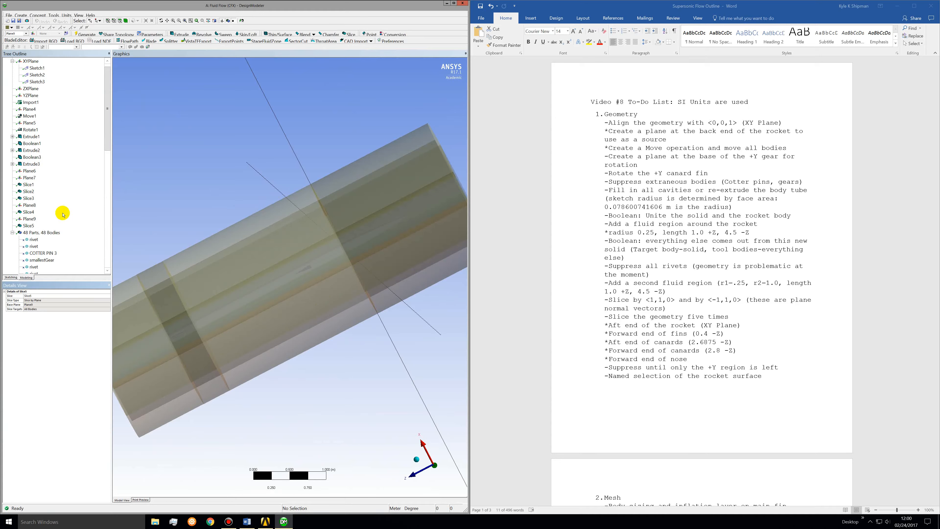
Step: Create a plane based on the XY plane with a Z offset of -2.8 m for the forward end of the canards and generate it
left_click(33, 33)
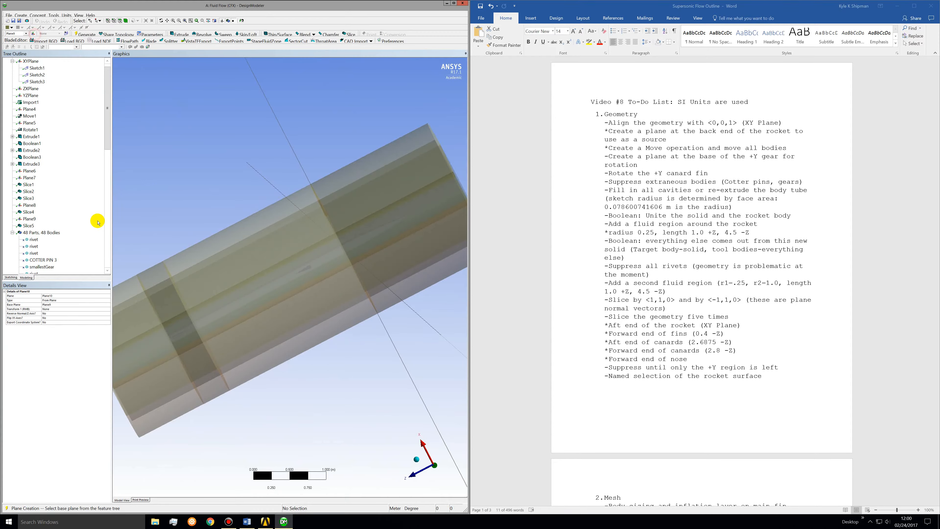
left_click(51, 304)
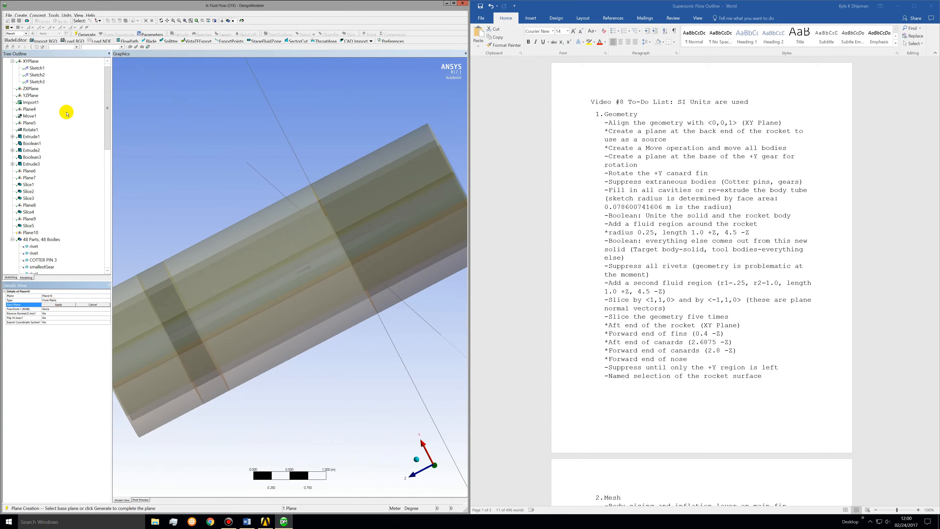
left_click(31, 61)
left_click(63, 304)
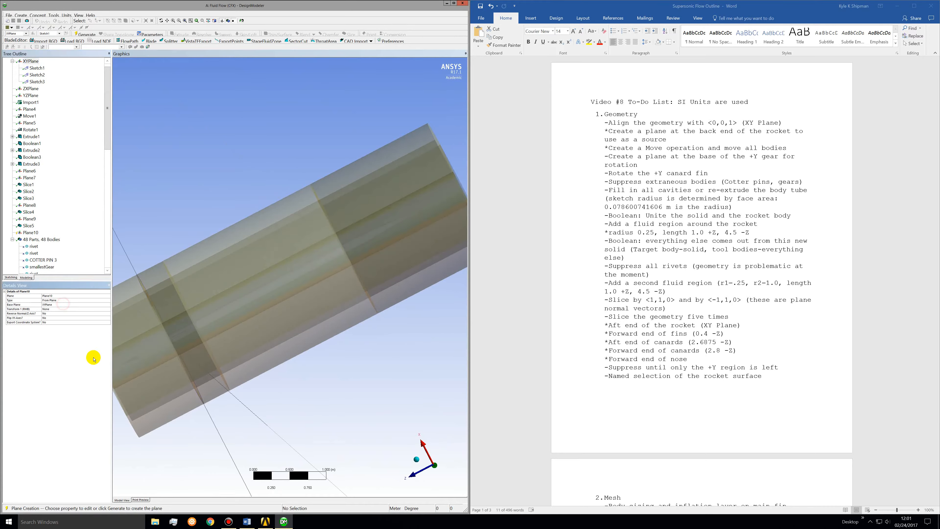
left_click(52, 310)
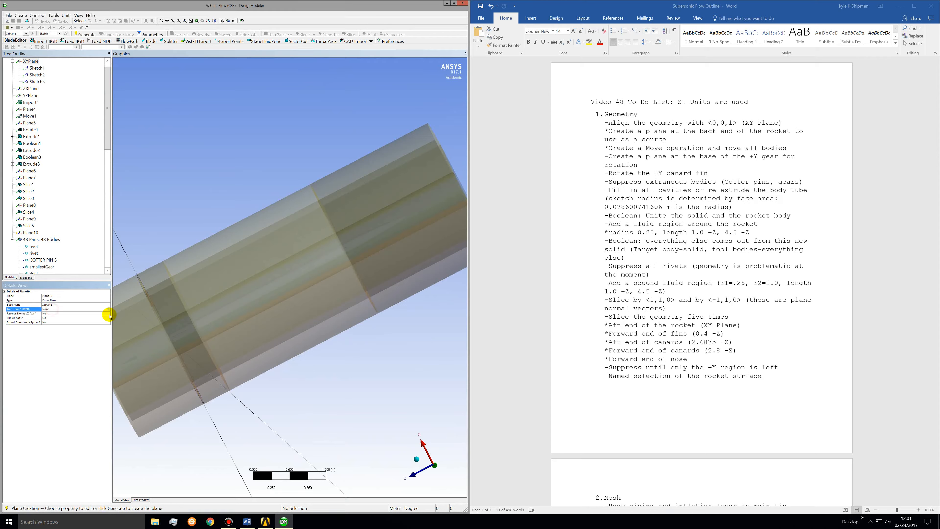
left_click(109, 309)
left_click(60, 328)
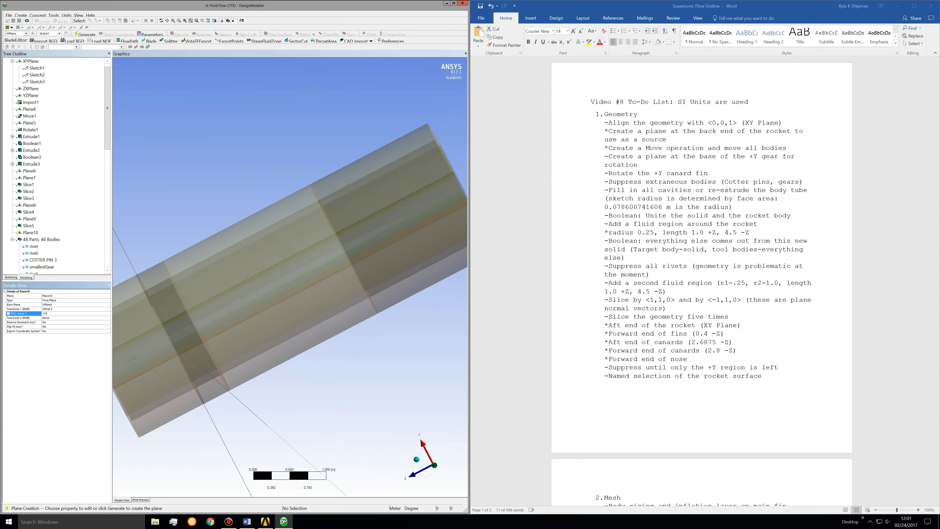
key("Return")
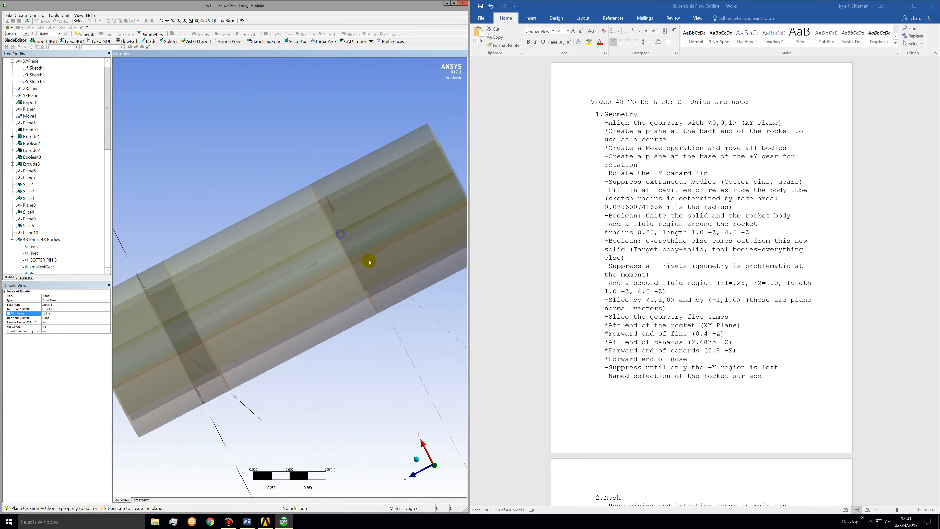
scroll(367, 260, "up", 5)
scroll(246, 258, "down", 3)
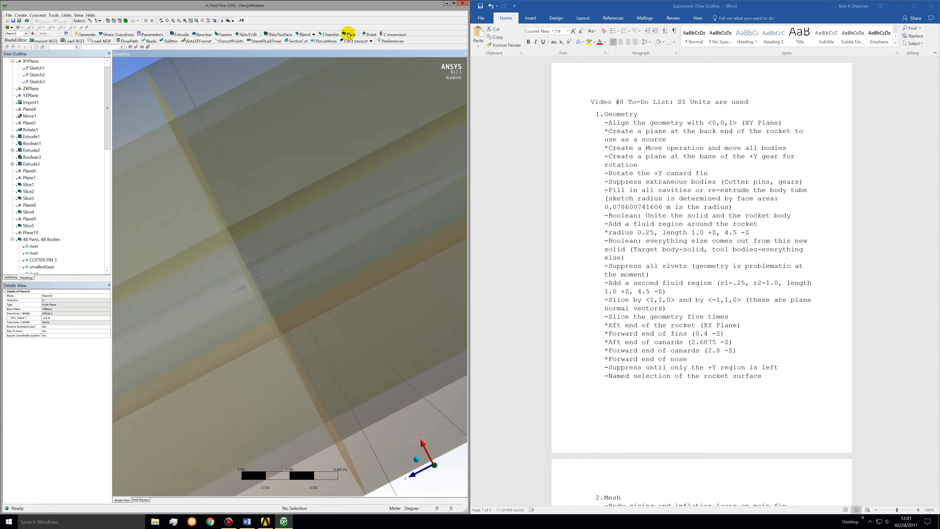
Step: Slice all bodies by the -2.8 m offset plane at the forward end of the canards and generate the slice
left_click(348, 34)
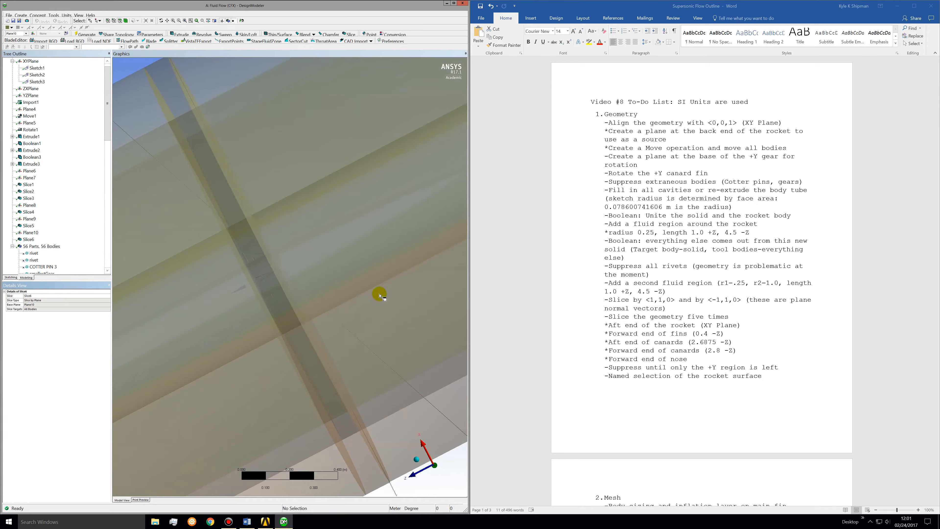
scroll(378, 293, "down", 4)
middle_click_drag(379, 302, 372, 301)
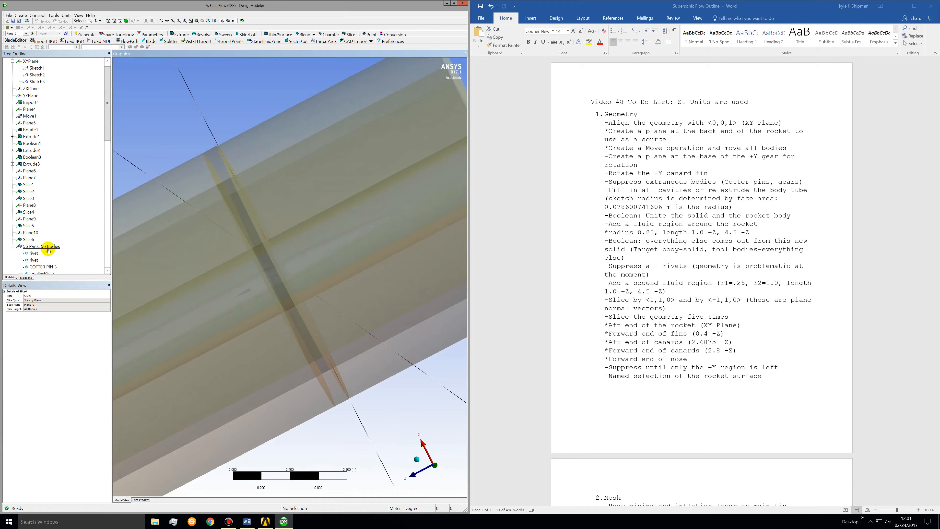
Step: Start a new plane based on the XY plane with a Z offset of -4 m for the forward end of the nose
left_click(30, 34)
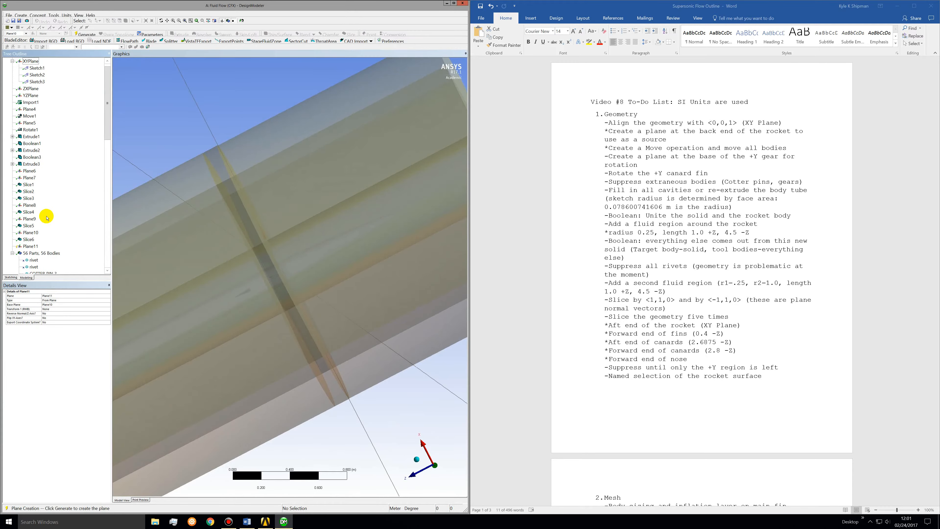
scroll(108, 129, "down", 2)
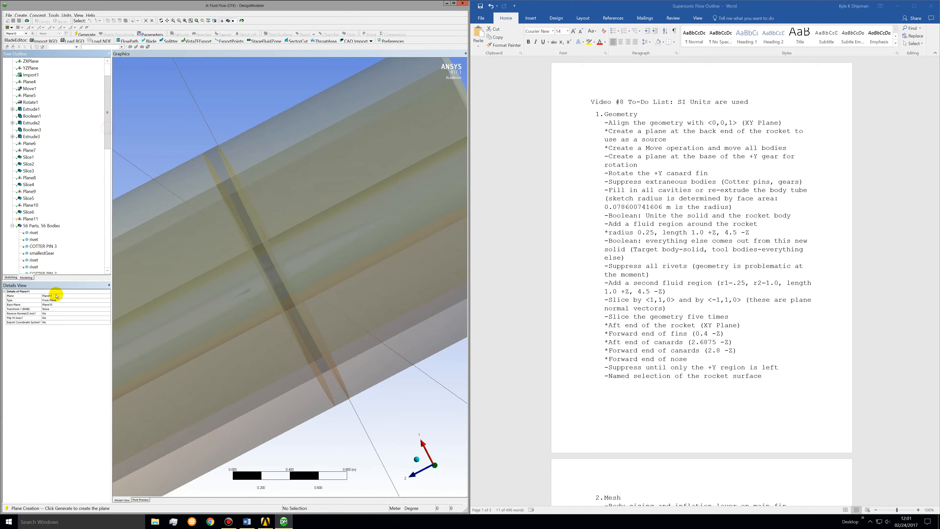
left_click(51, 304)
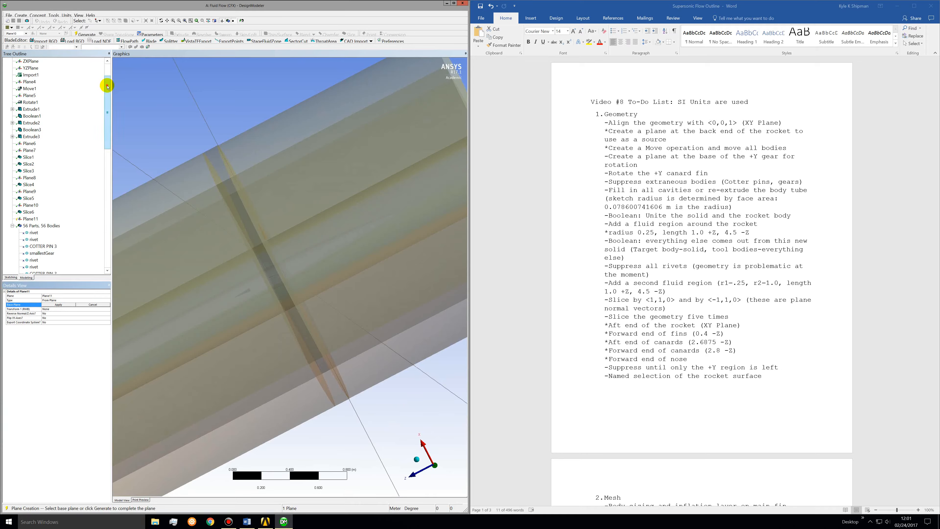
scroll(104, 79, "up", 2)
left_click(31, 68)
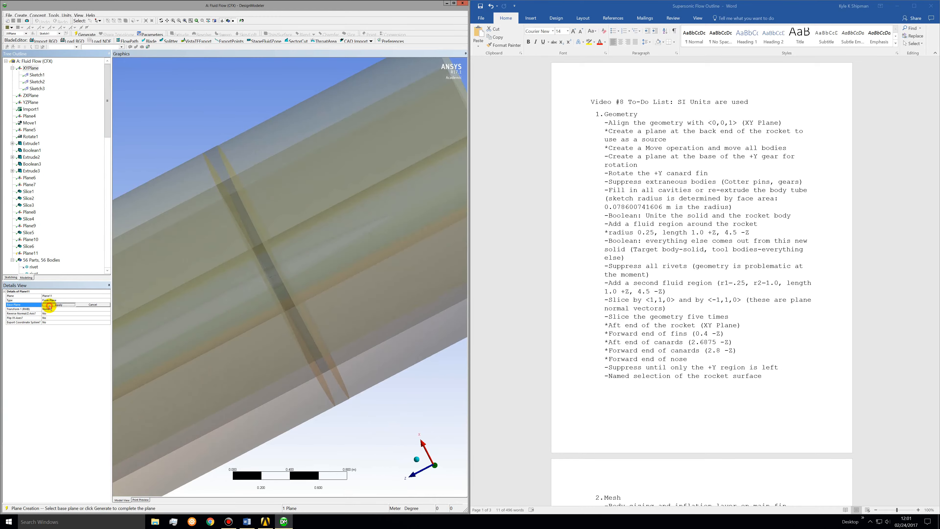
left_click(50, 305)
left_click(109, 310)
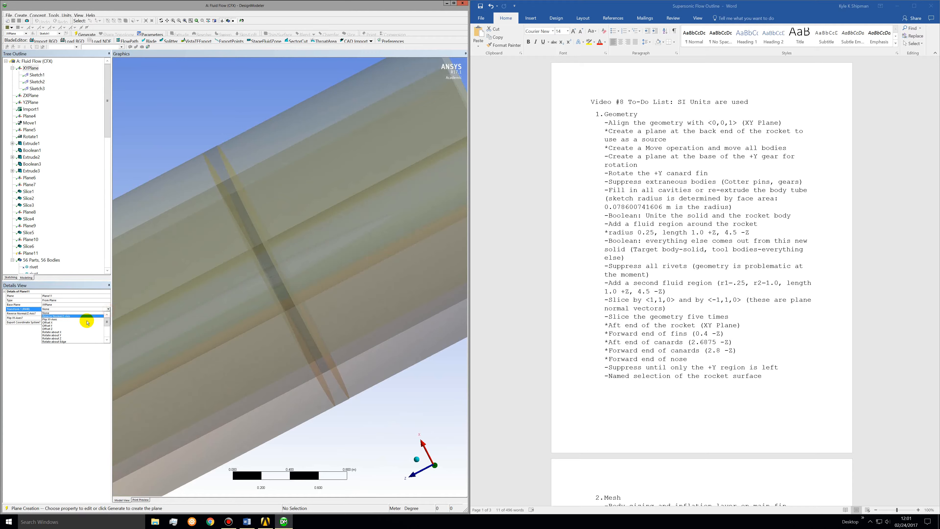
left_click(69, 327)
left_click(46, 314)
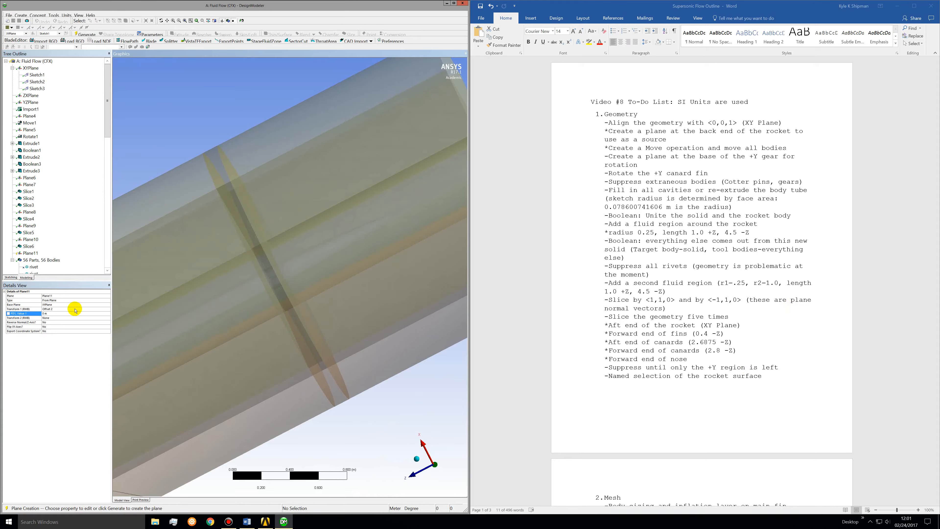
left_click(55, 313)
type("-4")
key("Return")
Step: Adjust the new plane's Z offset to match the forward end of the rocket's nose and generate the plane
mouse_move(397, 230)
middle_mouse_down()
mouse_move(384, 239)
mouse_move(397, 237)
middle_mouse_up()
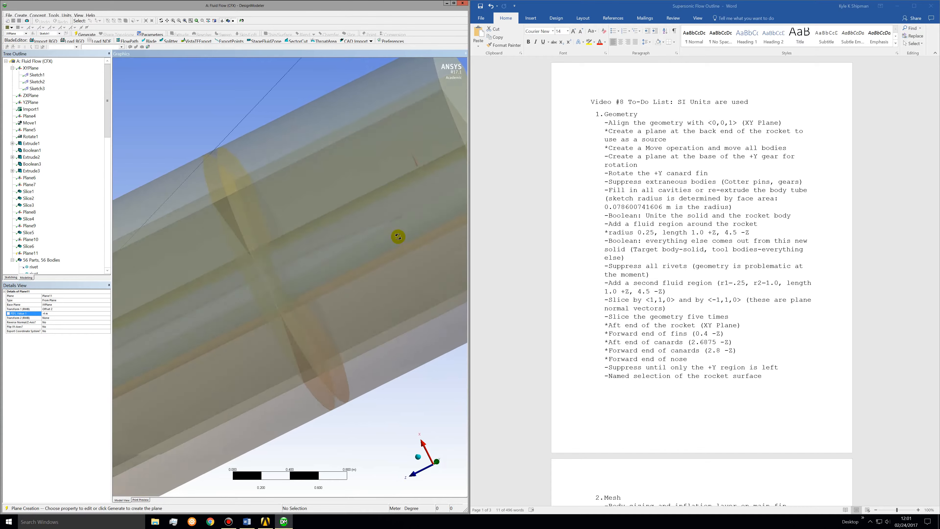
right_click_drag(390, 193, 433, 226)
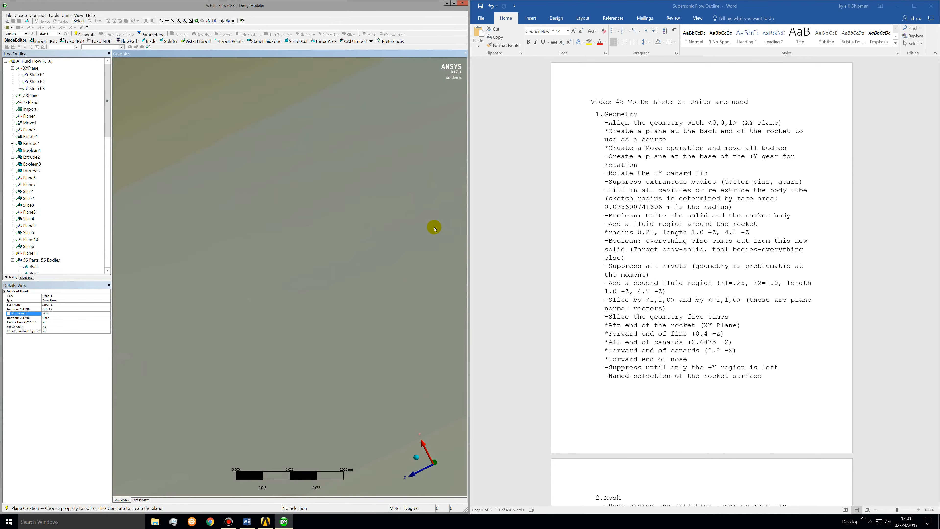
scroll(407, 228, "down", 5)
scroll(397, 277, "down", 3)
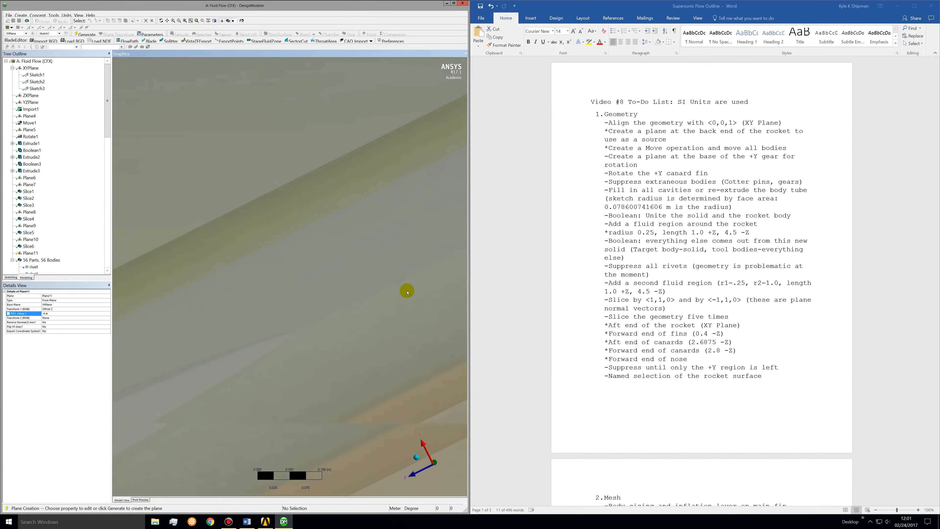
left_click(52, 313)
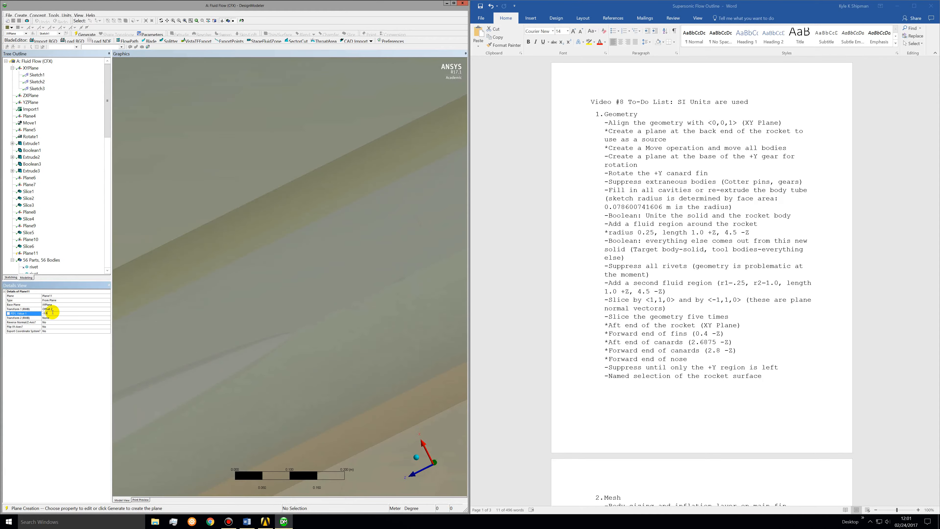
middle_click_drag(317, 333, 341, 330)
scroll(334, 329, "down", 8)
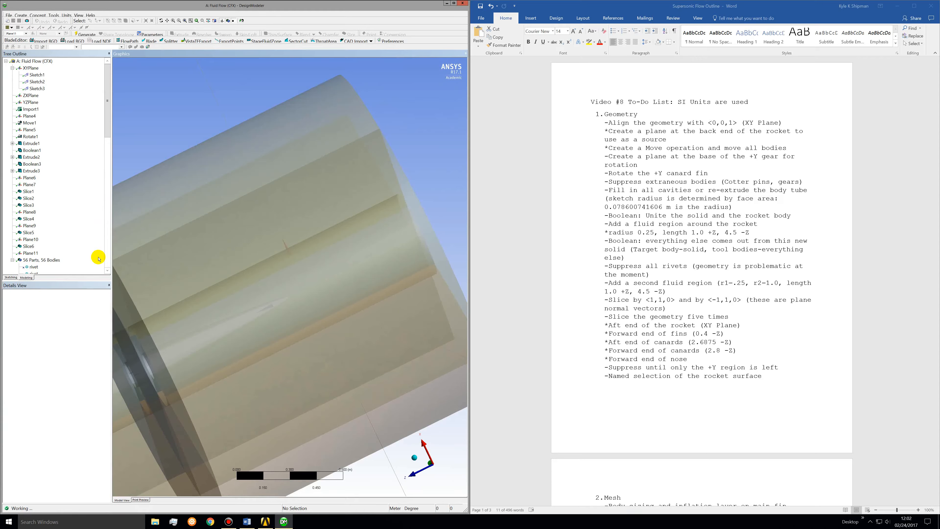
Step: Slice all bodies by the offset plane at the forward end of the nose and generate the slice
left_click(345, 35)
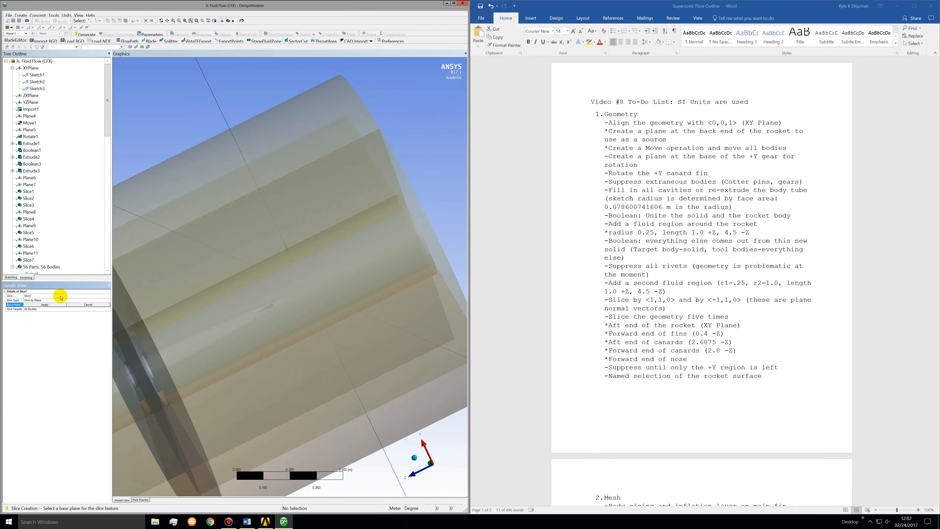
left_click(46, 304)
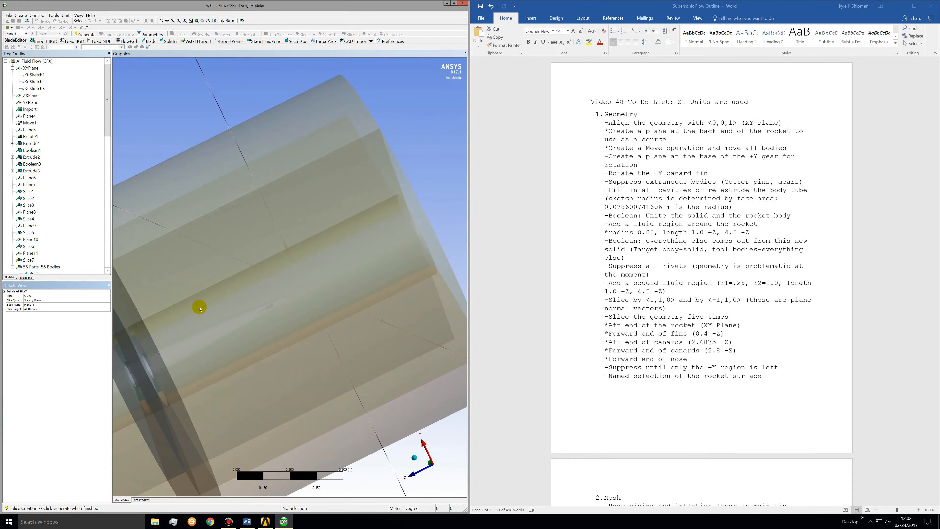
key("F5")
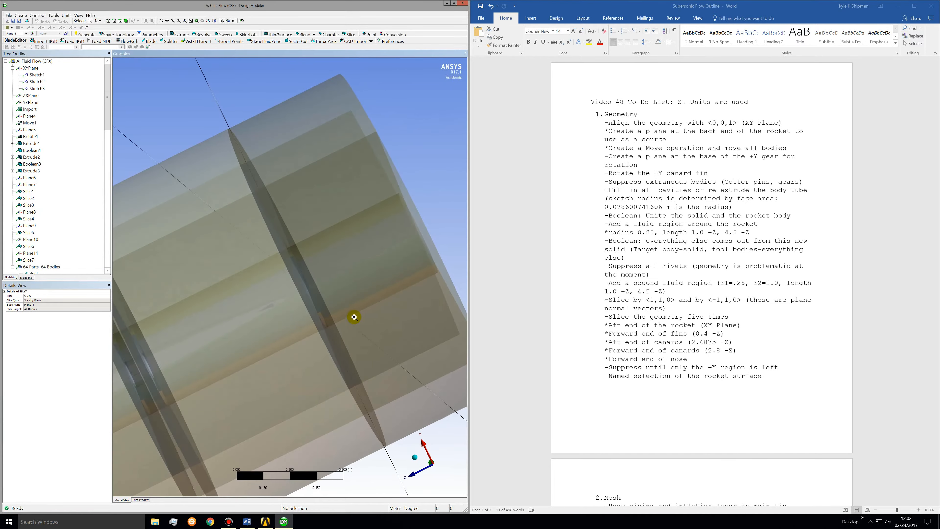
Step: Examine the sliced fluid region from the side and along the rocket's axis to check its divisions
scroll(354, 314, "down", 5)
scroll(256, 354, "down", 2)
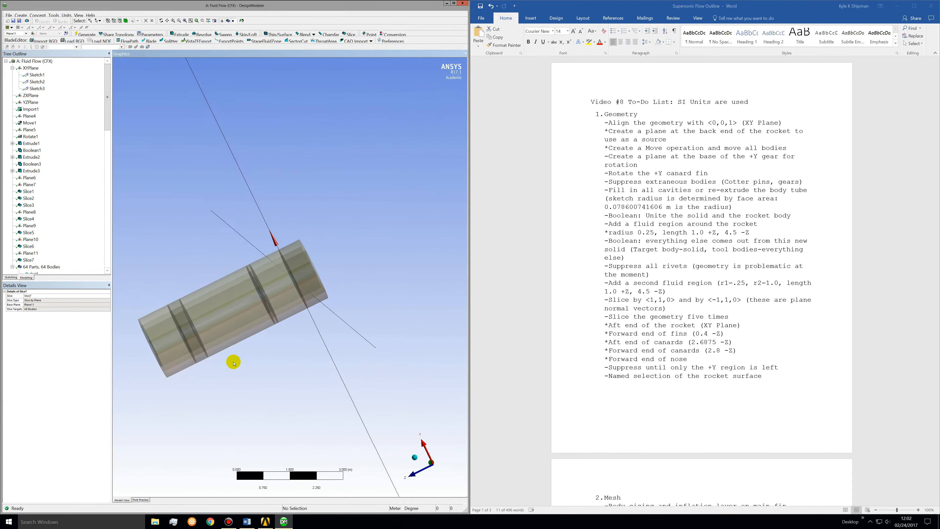
middle_click_drag(235, 361, 354, 300)
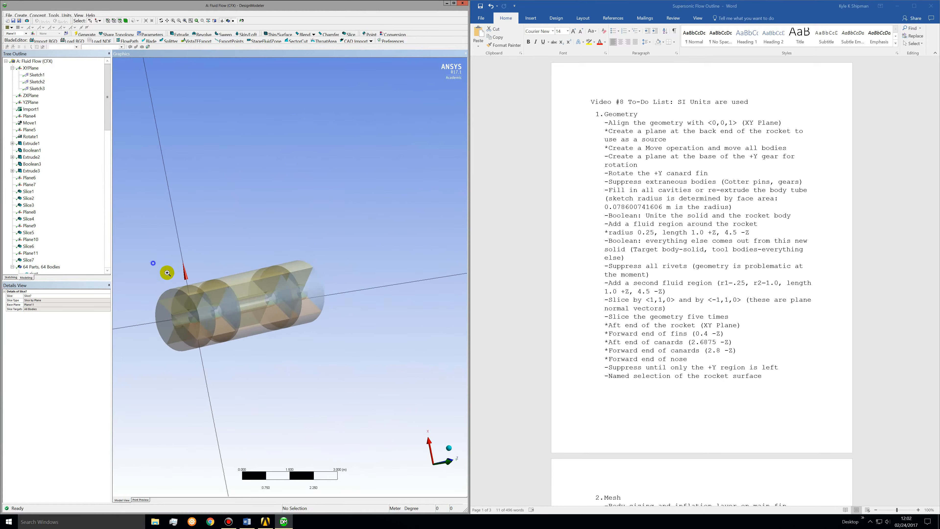
scroll(300, 348, "up", 4)
scroll(300, 346, "down", 2)
middle_click_drag(300, 336, 393, 315)
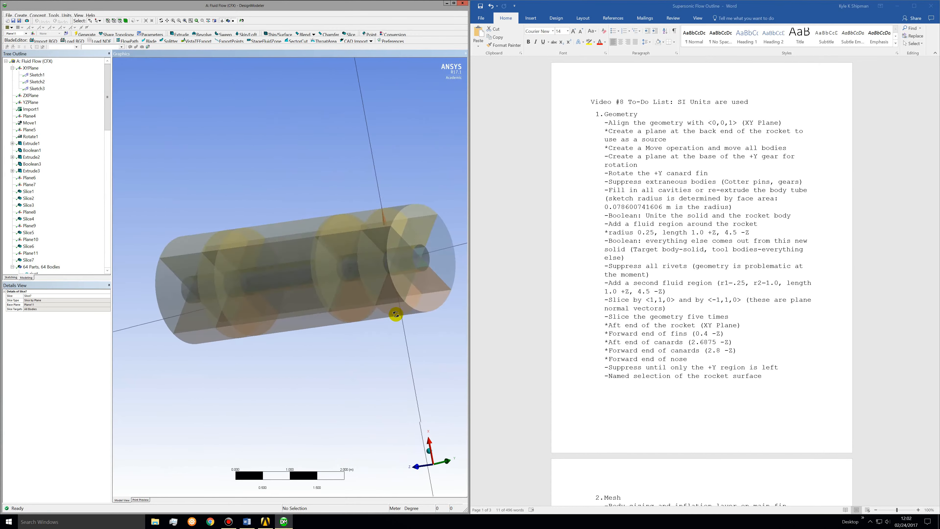
left_click(447, 459)
middle_click_drag(355, 334, 266, 229)
right_click_drag(259, 222, 311, 272)
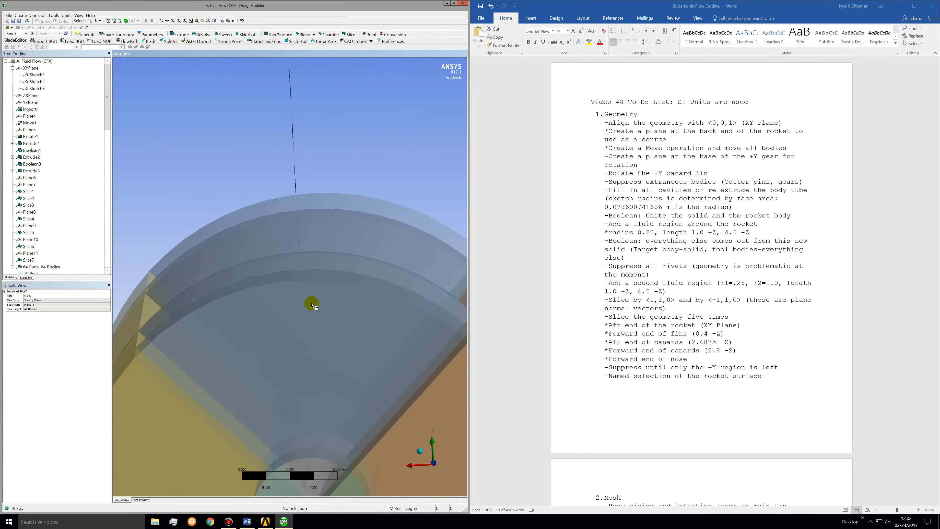
scroll(309, 304, "down", 6)
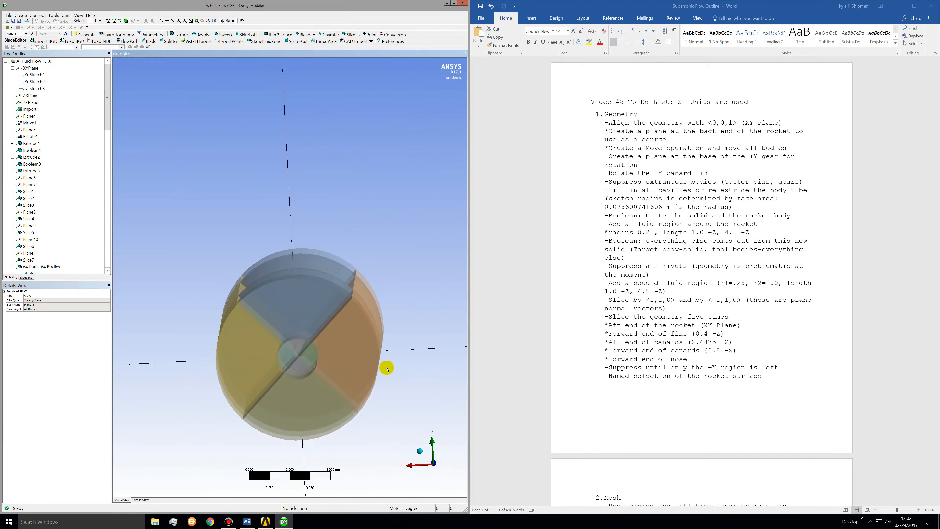
middle_click_drag(381, 361, 346, 358)
scroll(280, 346, "down", 2)
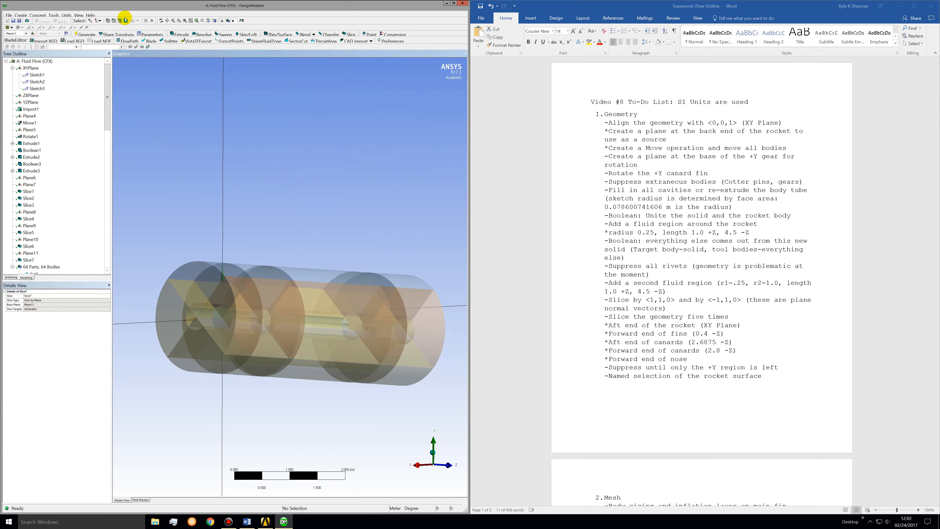
Step: Suppress the outer and inner fluid bodies of the lower quadrant and the near-side quadrant along the whole rocket
left_click(125, 21)
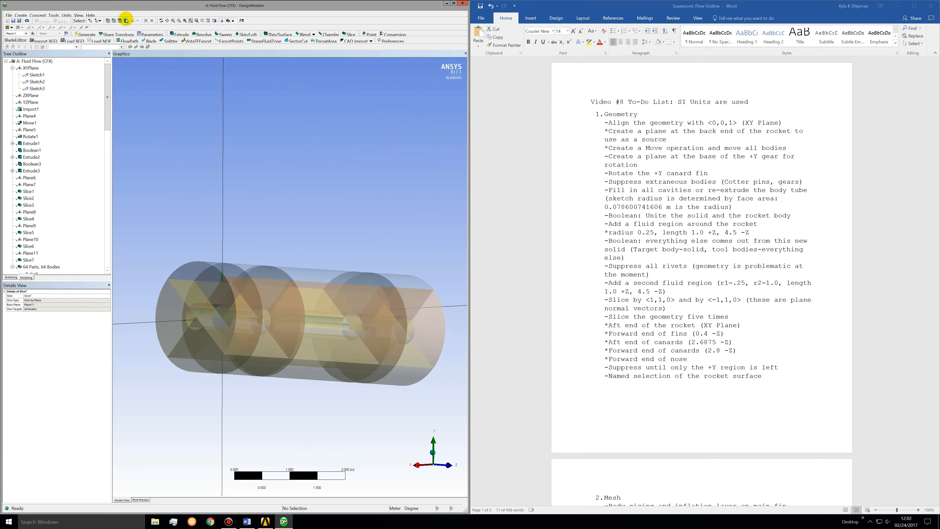
mouse_move(194, 356)
left_mouse_down()
mouse_move(415, 358)
mouse_move(377, 368)
mouse_move(261, 353)
mouse_move(280, 373)
left_mouse_up()
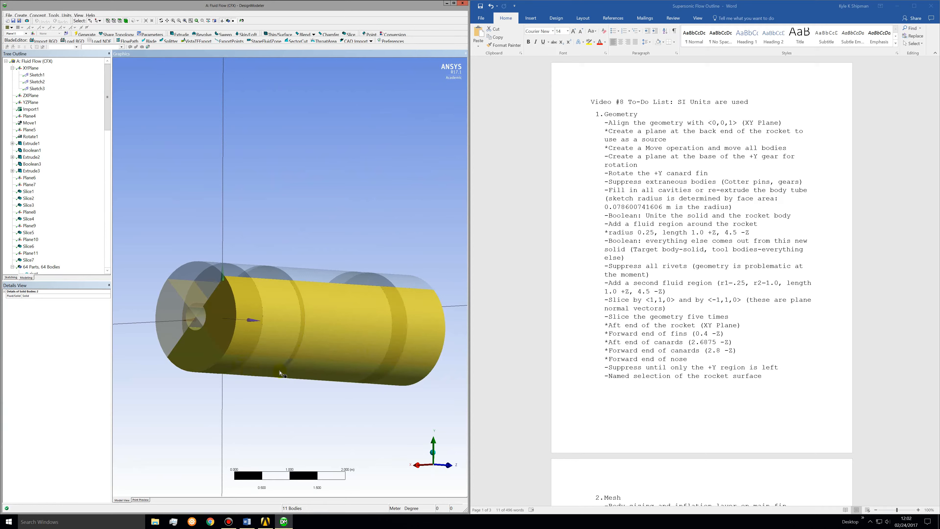
right_click(330, 346)
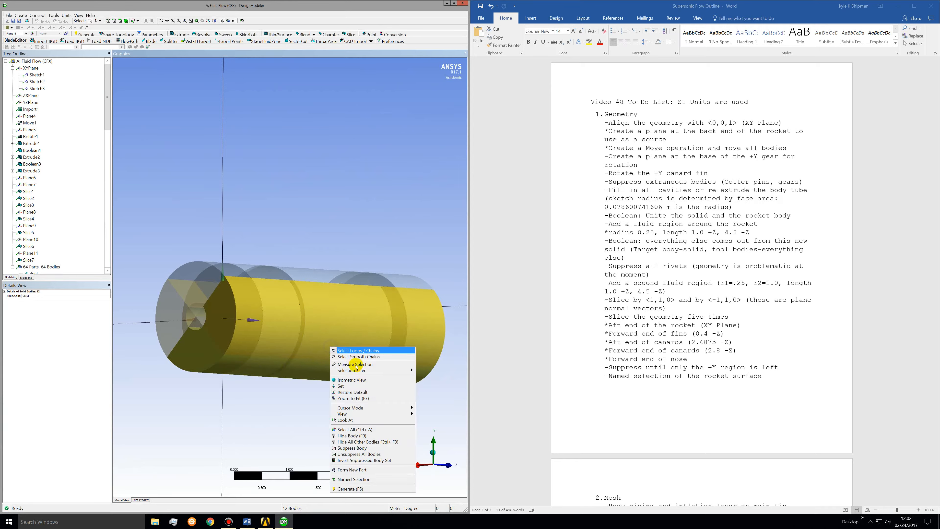
left_click(357, 449)
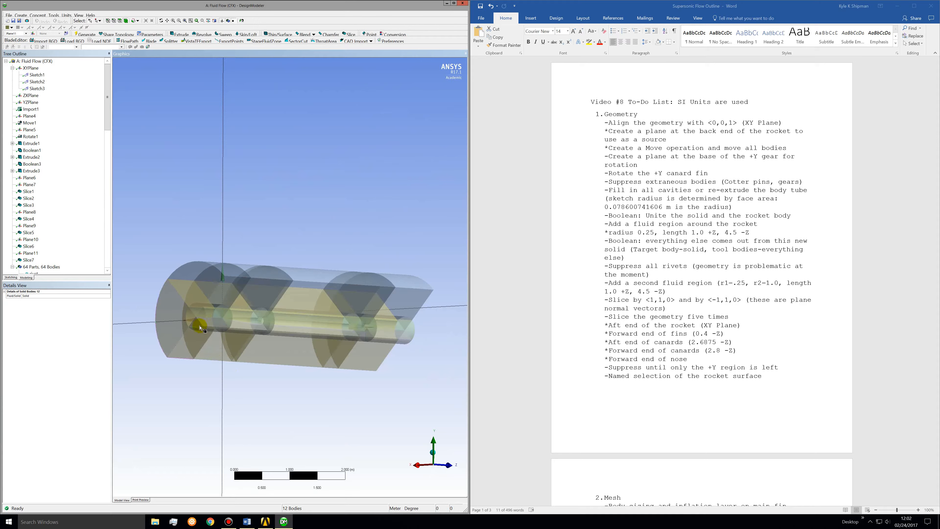
left_click_drag(199, 327, 386, 338)
right_click(386, 339)
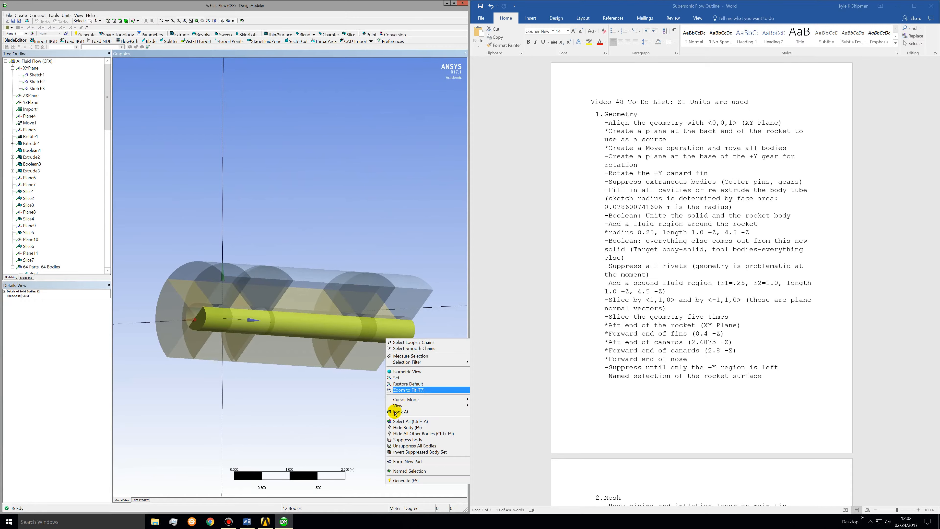
left_click(396, 437)
Step: Suppress the outer and inner fluid bodies of the remaining side quadrant so that only the +Y region is left
middle_click_drag(365, 390, 365, 374)
mouse_move(202, 298)
left_mouse_down()
mouse_move(385, 372)
mouse_move(280, 357)
mouse_move(207, 333)
mouse_move(180, 311)
left_mouse_up()
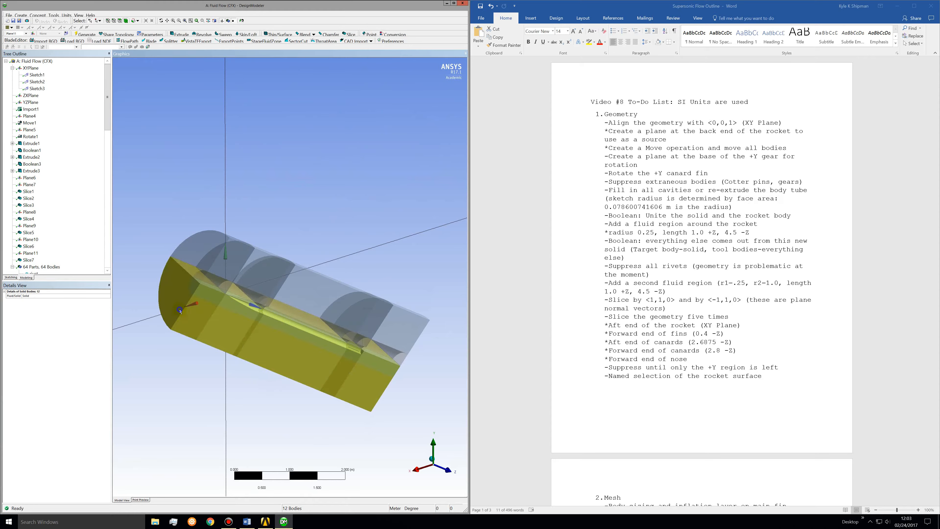
right_click(180, 311)
left_click(209, 399)
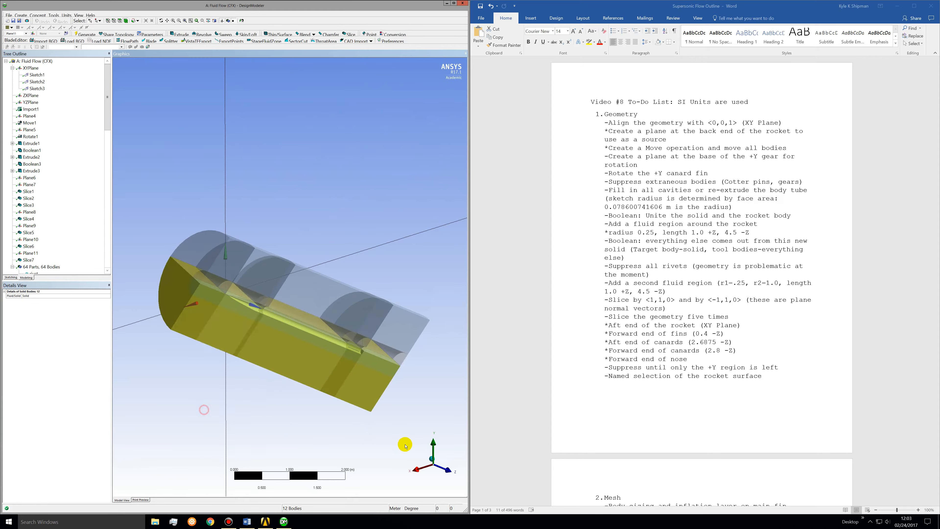
Step: Suppress the six outer fluid bodies of the +Y region, keeping only the inner fluid bodies around the rocket
left_click(433, 444)
middle_click_drag(332, 384, 229, 293)
left_click_drag(204, 237, 247, 284)
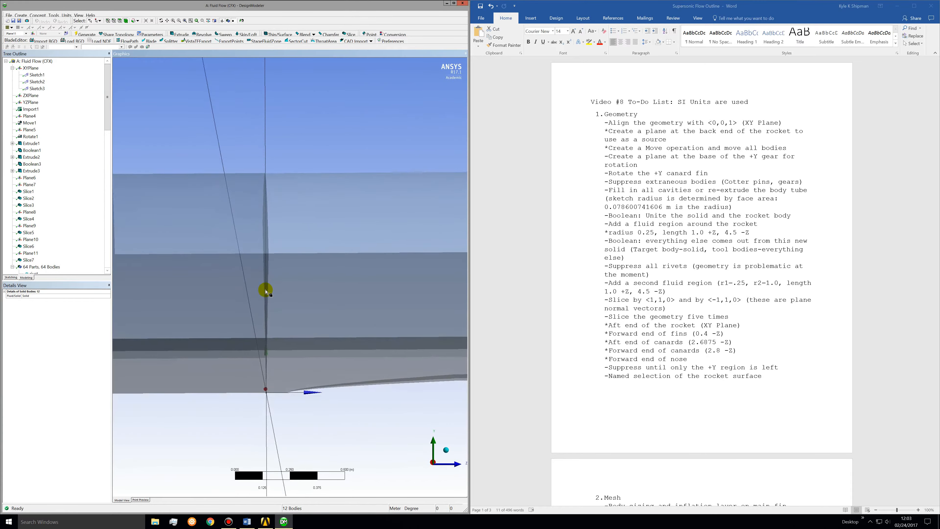
left_click(446, 450)
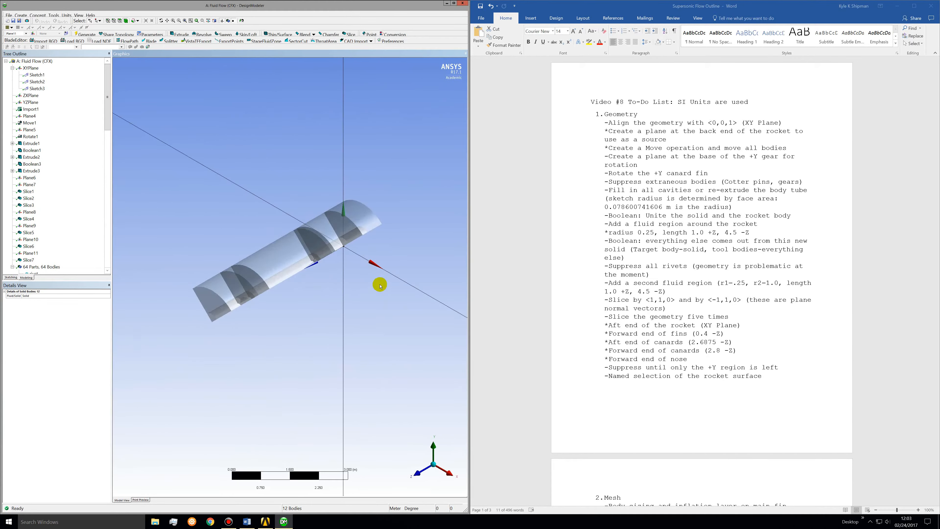
middle_click_drag(361, 256, 344, 227)
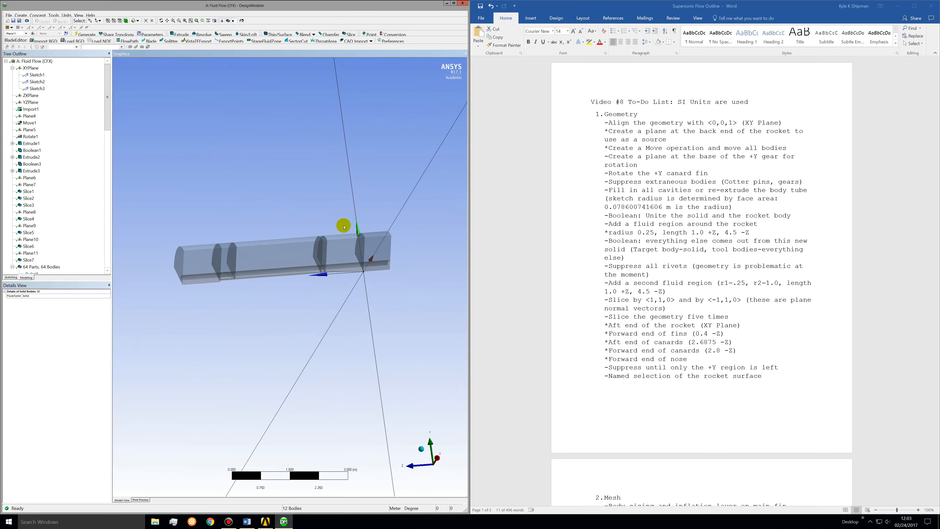
middle_click_drag(345, 320, 294, 296)
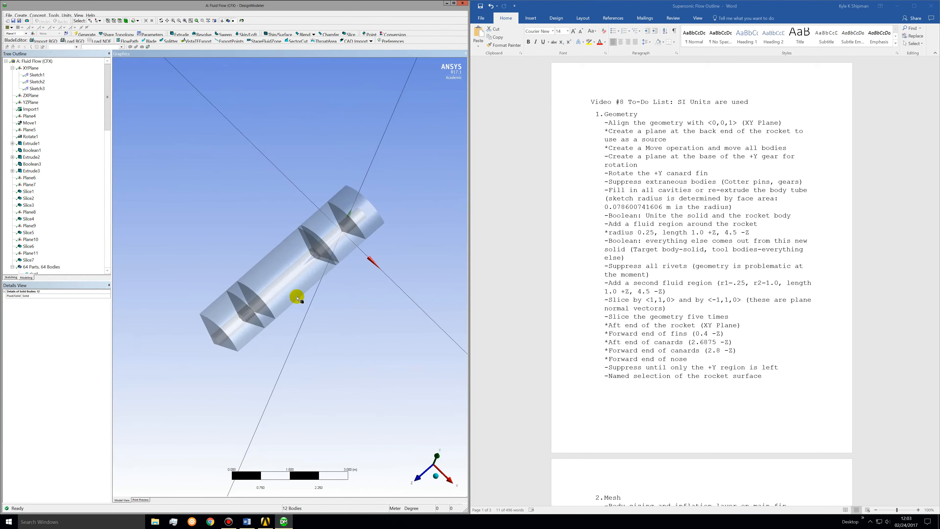
left_click(360, 220, "ctrl")
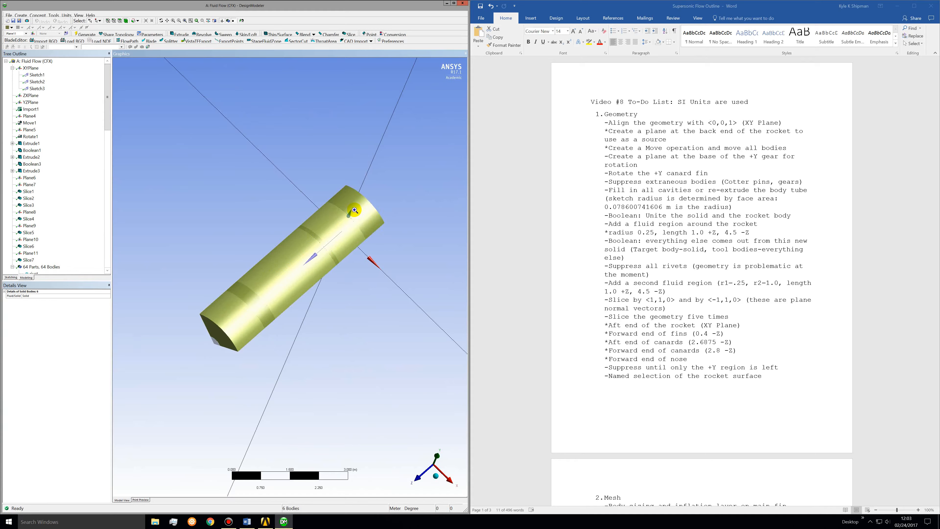
right_click(354, 210)
left_click(374, 311)
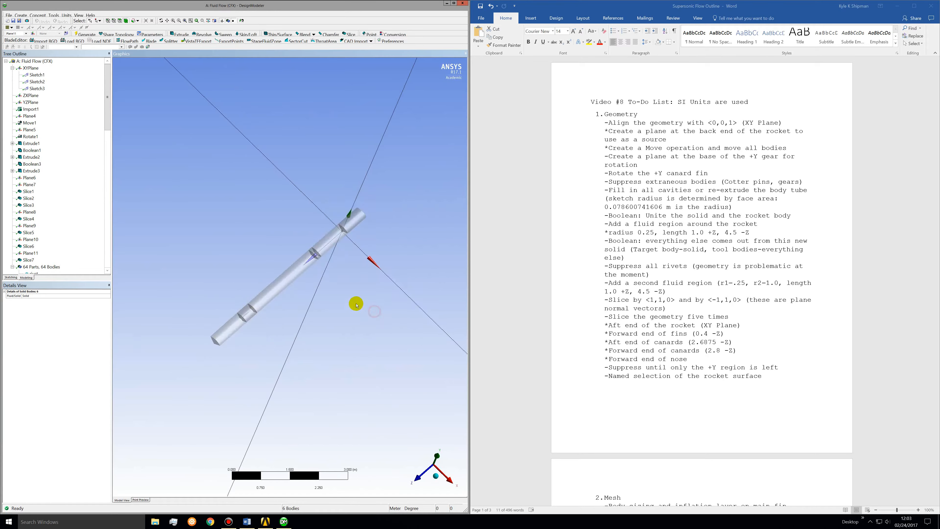
Step: Hide the curved outer faces of the inner fluid bodies along the whole rocket
middle_click_drag(355, 296, 356, 290)
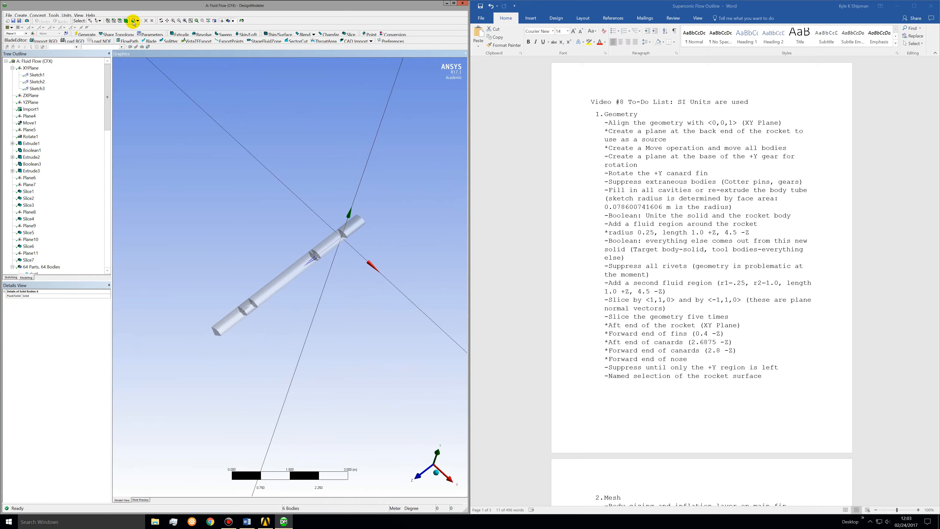
left_click(120, 21)
scroll(356, 354, "up", 3)
left_click_drag(209, 348, 287, 296)
left_click_drag(325, 268, 382, 223)
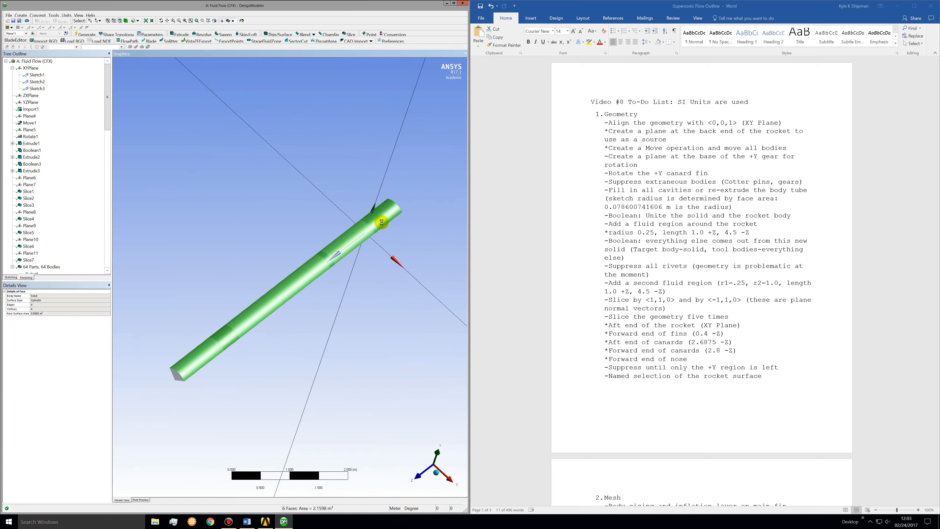
right_click(381, 223)
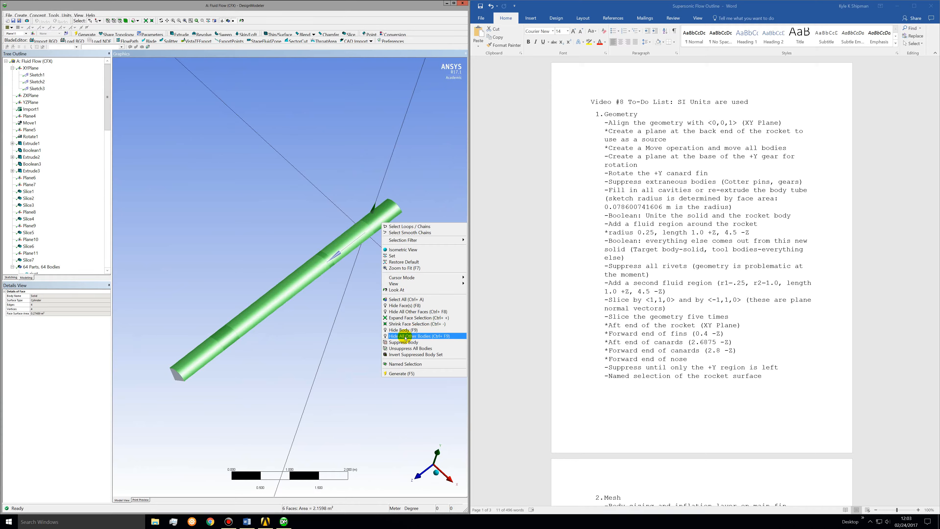
left_click(405, 305)
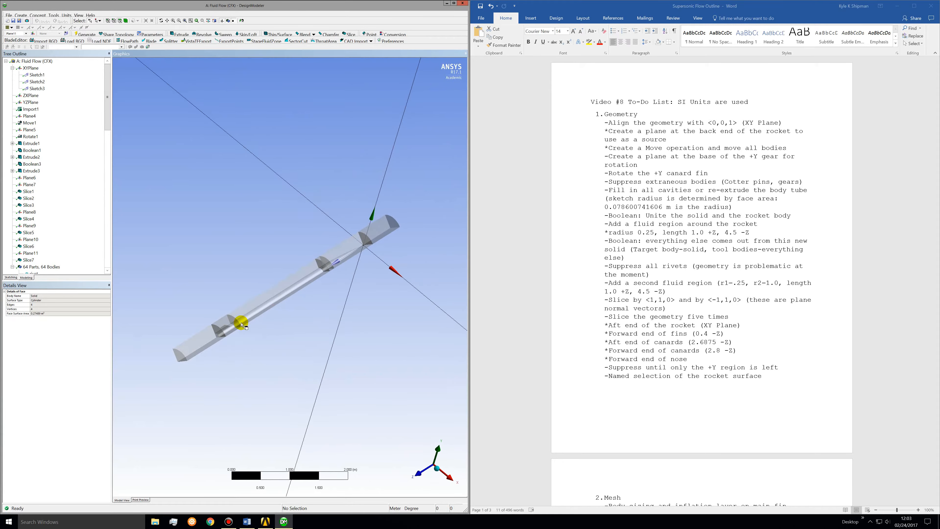
Step: Hide the long flat faces on one side of the inner fluid bodies from the fins forward past the nose
middle_click_drag(221, 325, 213, 368)
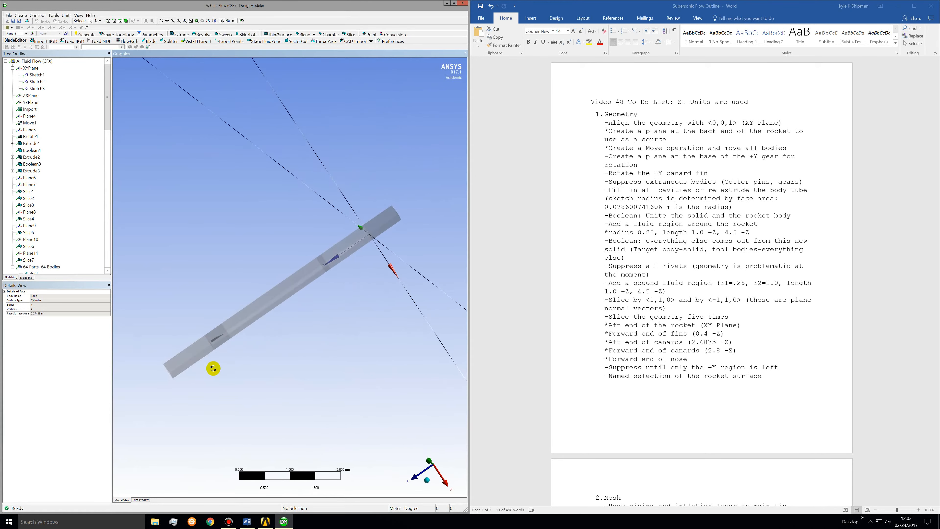
left_click_drag(191, 170, 402, 405)
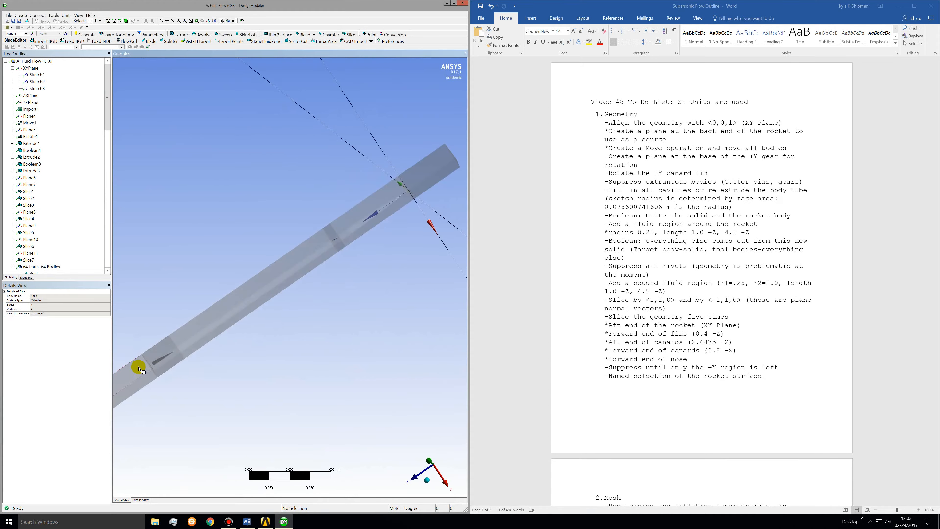
middle_click_drag(143, 371, 180, 354)
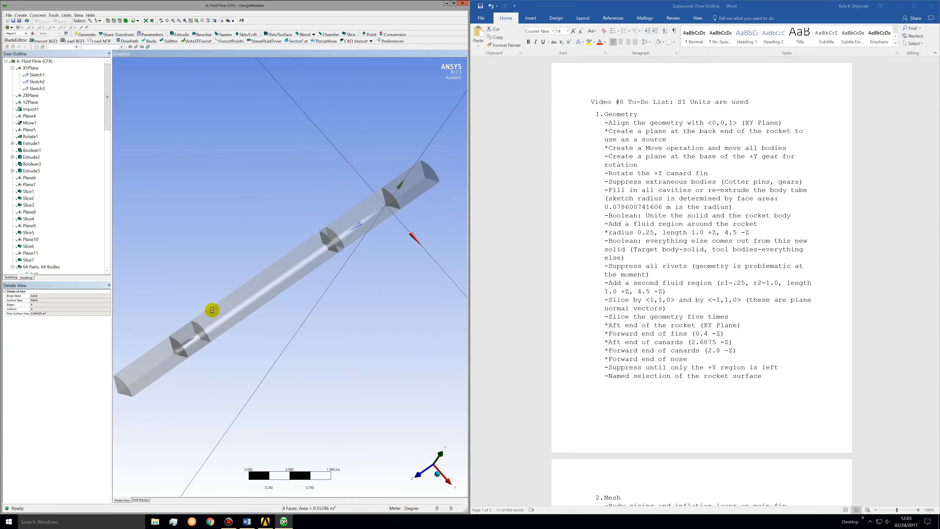
left_click_drag(327, 235, 399, 185)
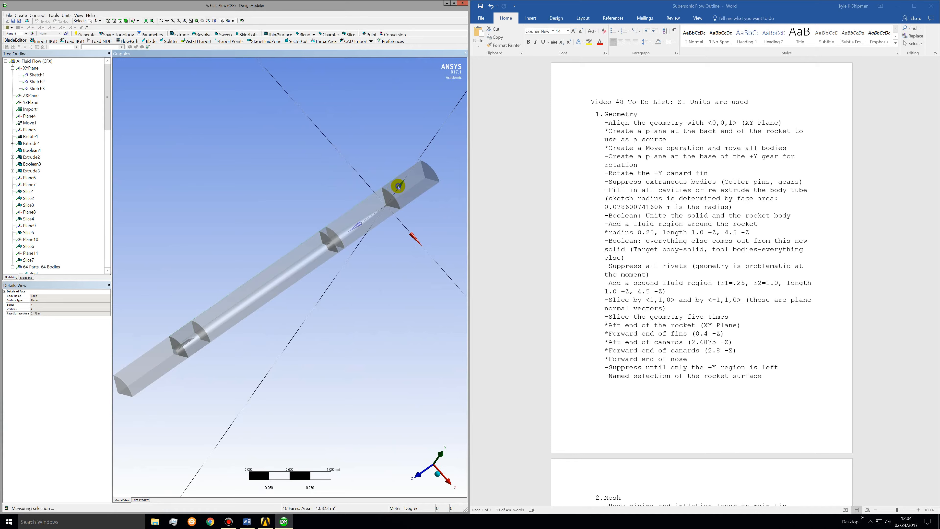
right_click(398, 185)
left_click(421, 269)
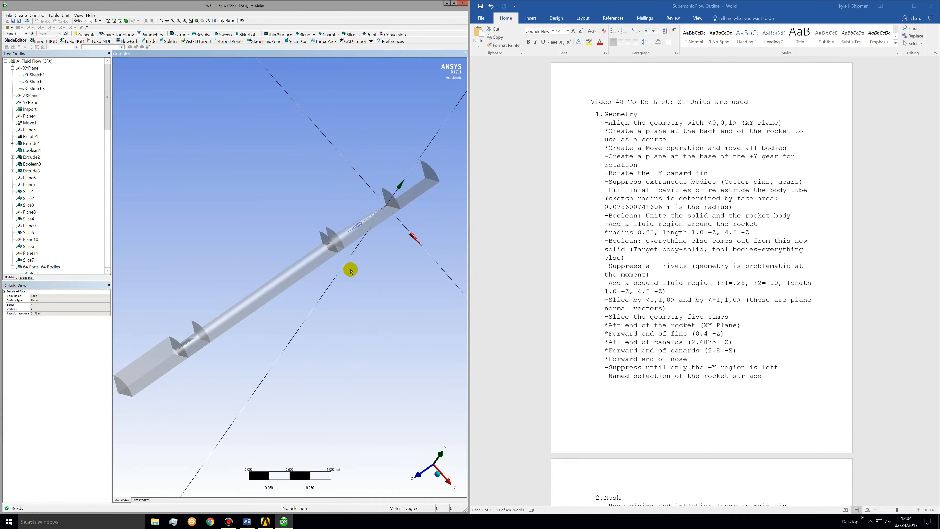
Step: Hide the two cross-section faces of the fluid region at the aft and forward ends of the fins
right_click(174, 343)
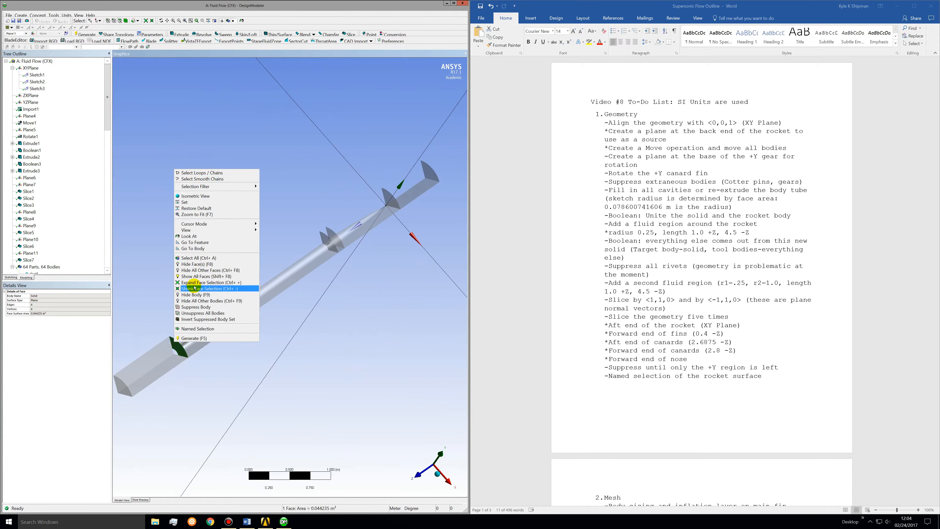
left_click(188, 263)
left_click(195, 326)
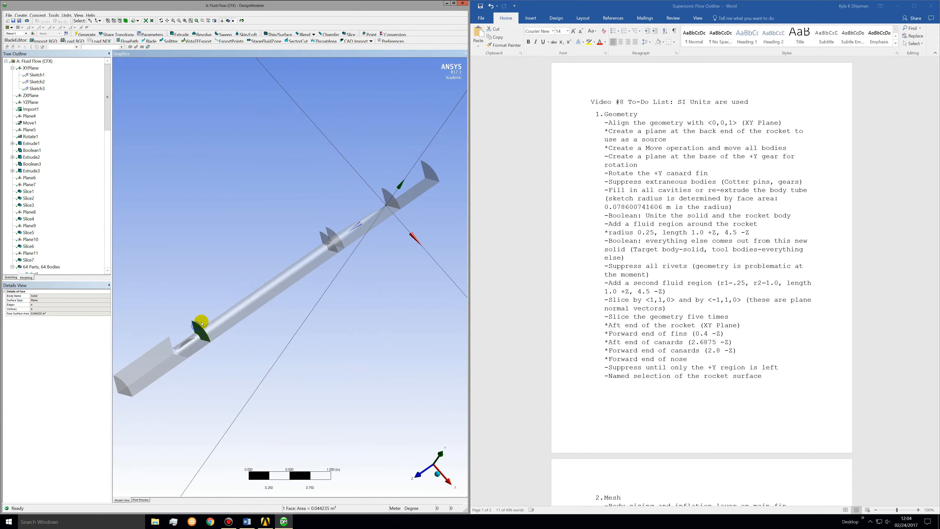
right_click(195, 327)
left_click(215, 421)
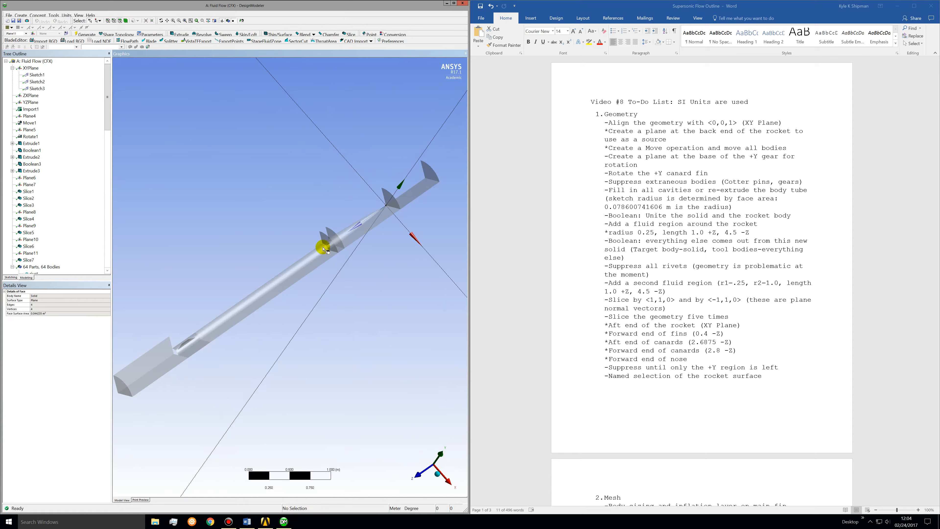
Step: Hide the two cross-section faces bounding the canards and the one at the rocket's nose
left_click(325, 235)
right_click(325, 235)
left_click(347, 330)
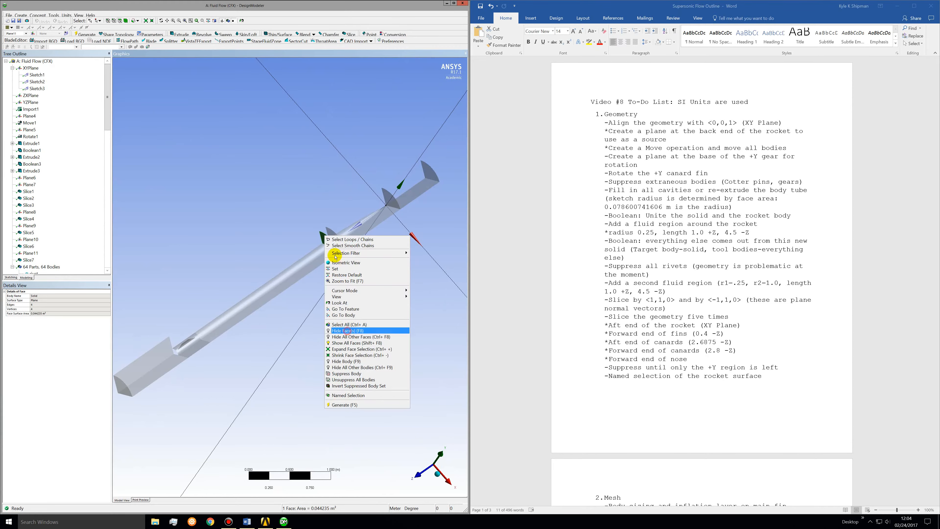
left_click(330, 232)
right_click(330, 233)
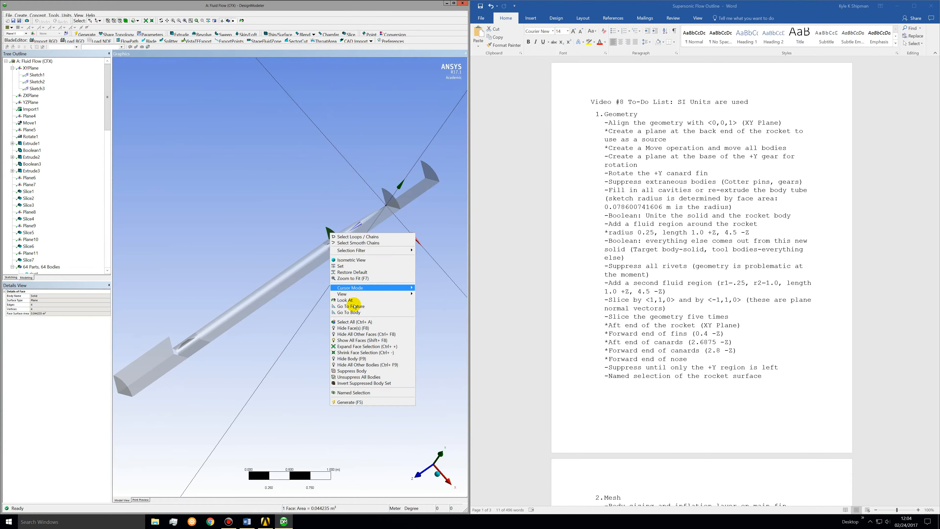
left_click(351, 328)
left_click(387, 197)
right_click(386, 198)
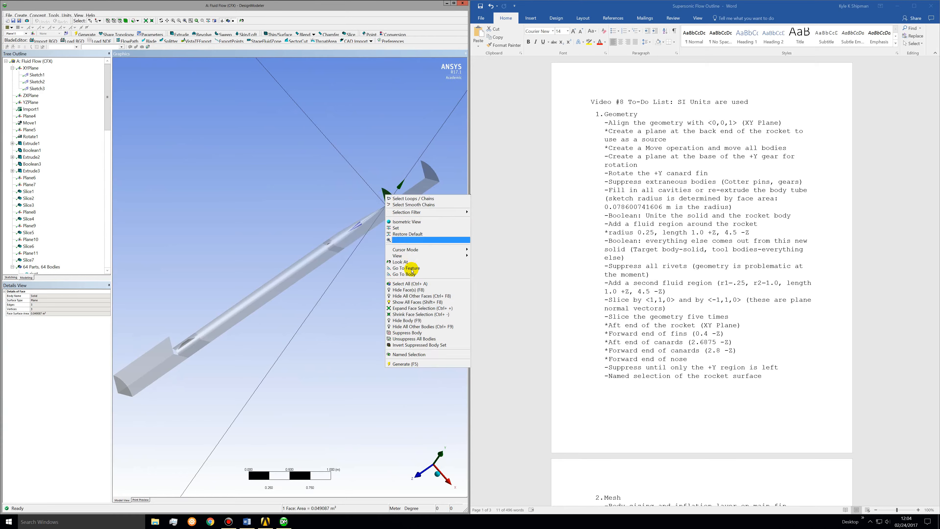
left_click(409, 290)
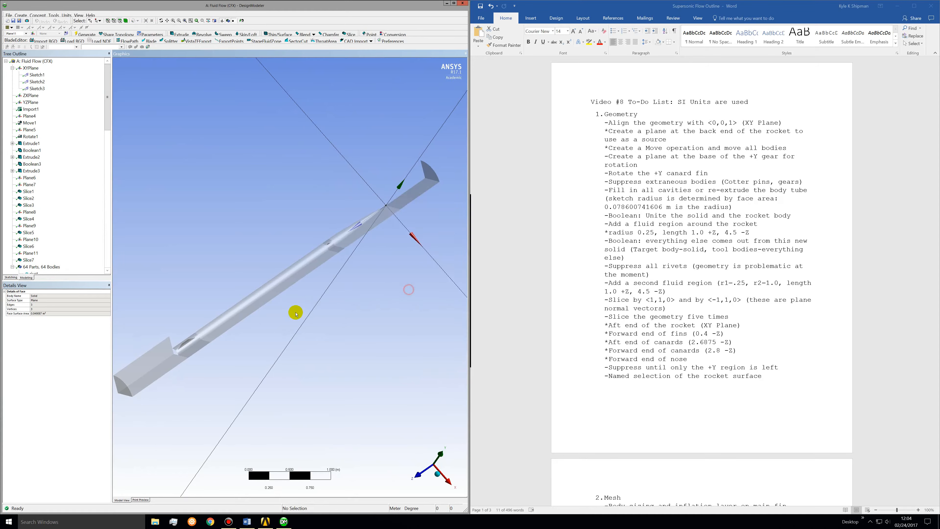
Step: Hide the remaining long flat faces beside the rocket and the fluid region's forward end face
left_click(201, 345)
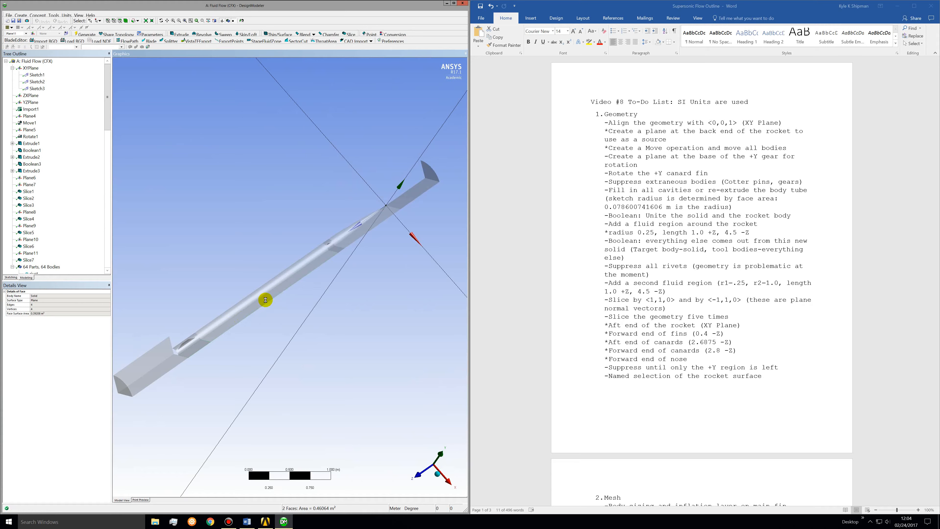
left_click_drag(321, 259, 423, 184)
right_click(433, 171)
left_click(447, 246)
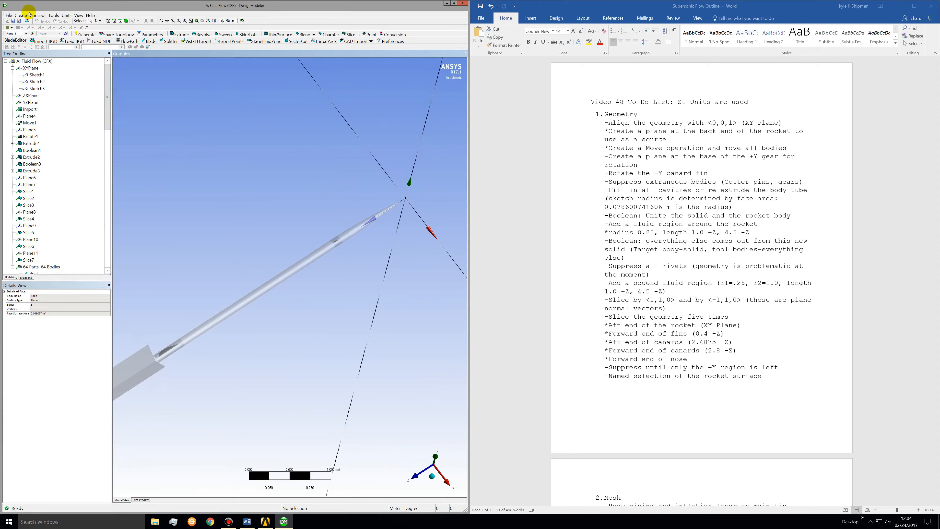
Step: Start a named selection and pick the rocket's body faces from the fins to the nose, plus the main fin's faces
left_click(50, 16)
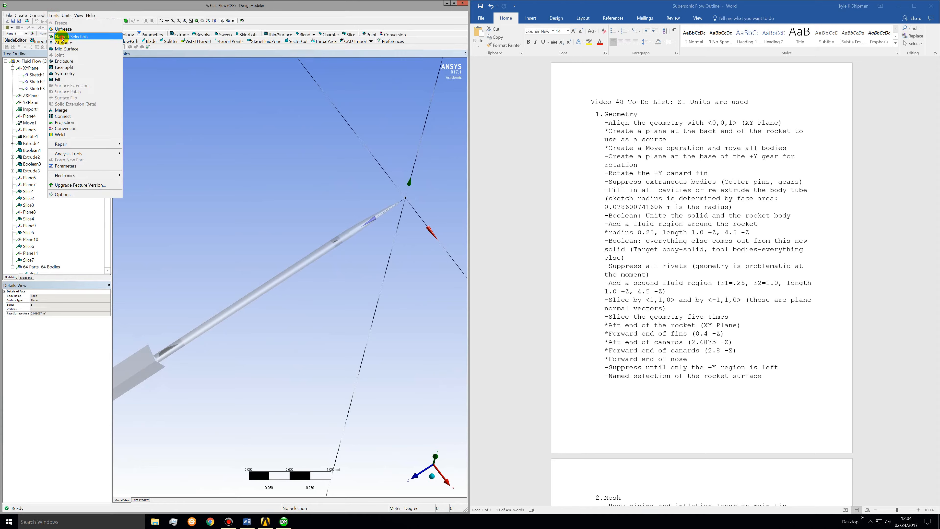
left_click(62, 38)
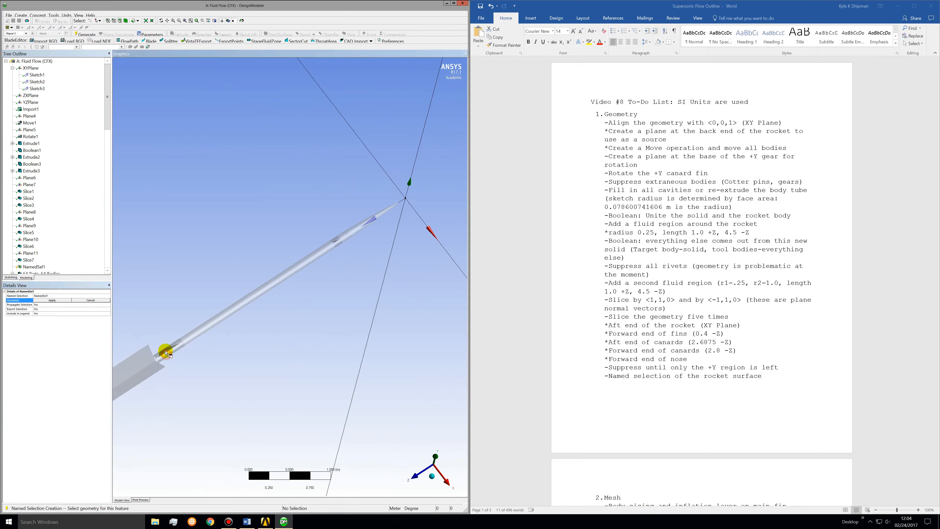
mouse_move(167, 356)
left_mouse_down()
mouse_move(183, 336)
mouse_move(389, 206)
mouse_move(353, 232)
left_mouse_up()
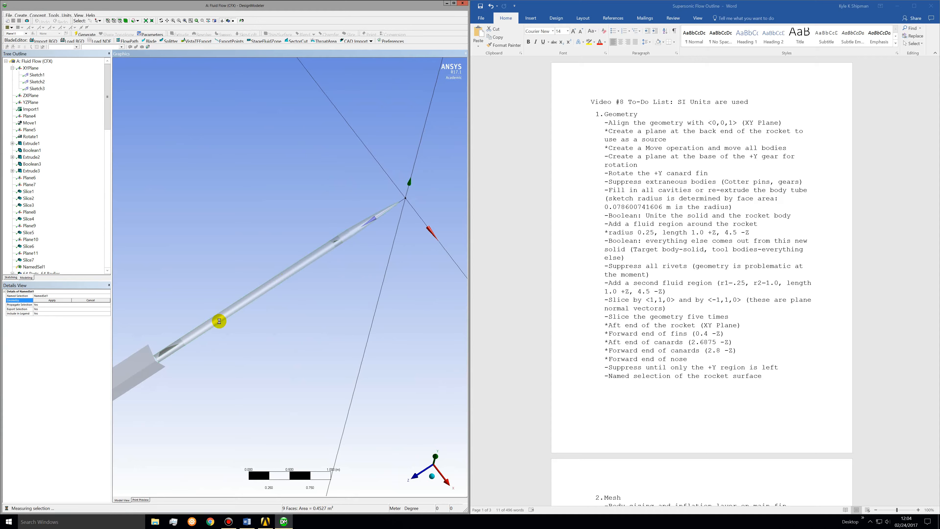
scroll(214, 378, "up", 5)
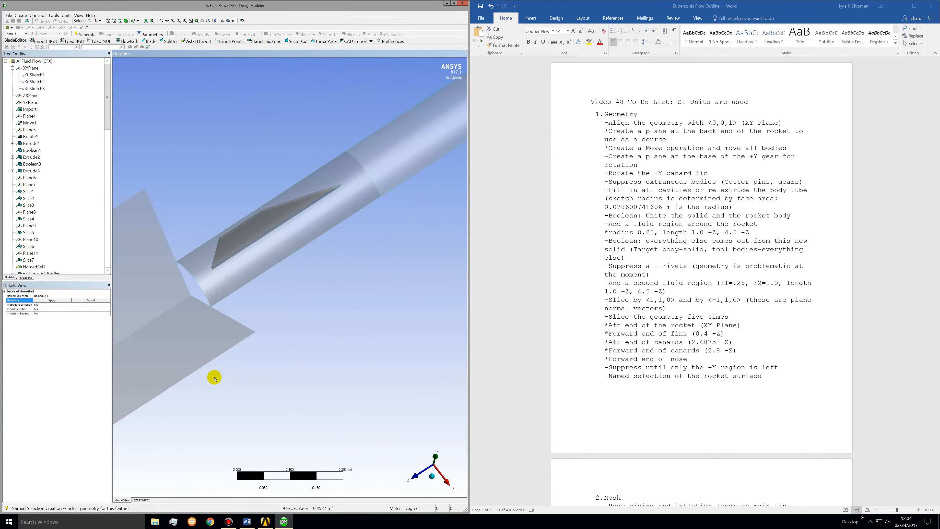
middle_click_drag(300, 252, 319, 347)
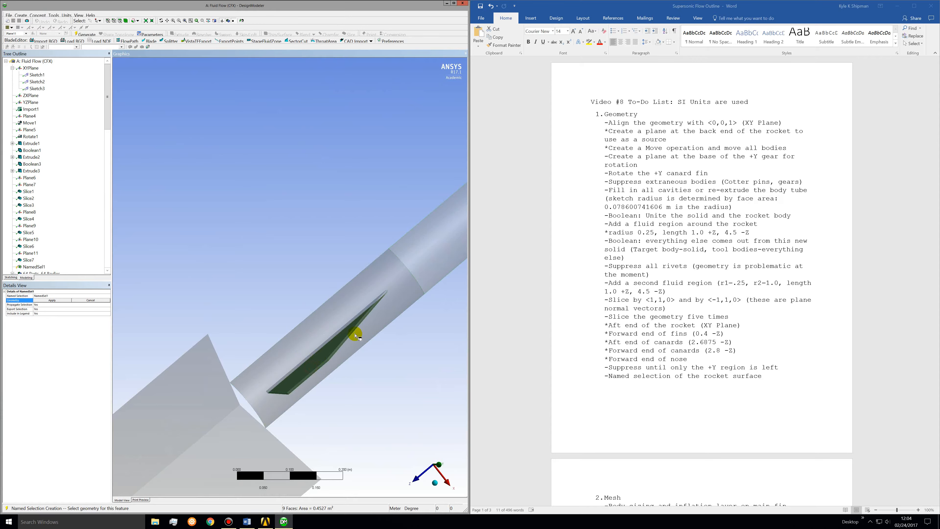
scroll(387, 256, "down", 7)
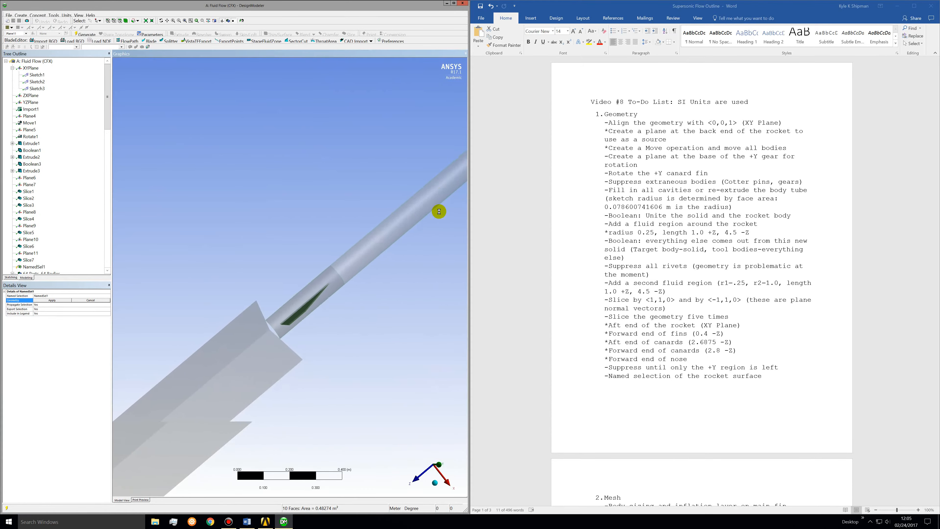
Step: Add the canard fin's faces, including its small shaft faces, and apply the picked faces as the named selection's geometry
scroll(438, 211, "down", 6)
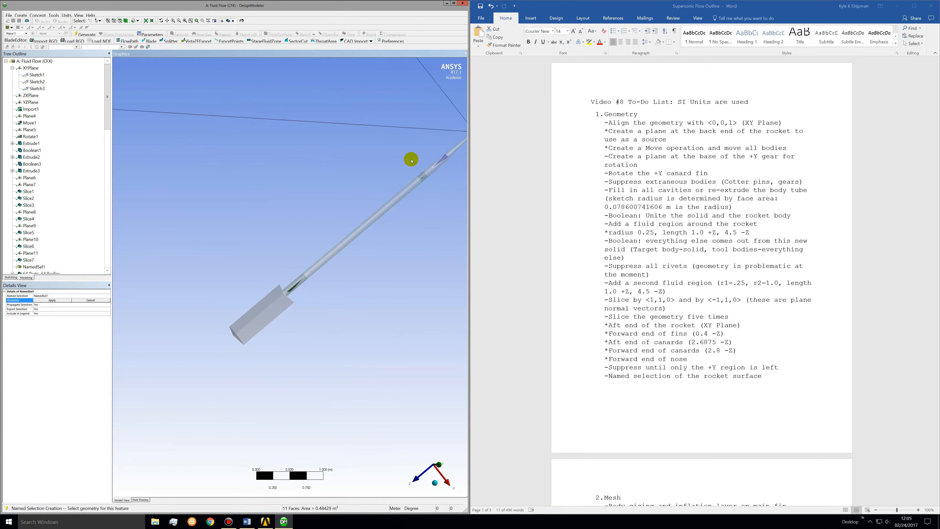
scroll(450, 209, "up", 8)
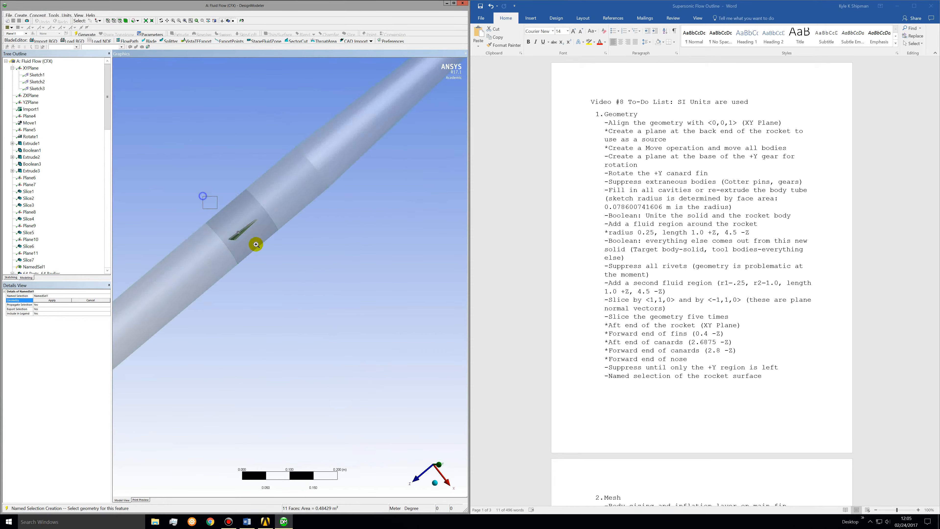
scroll(278, 267, "up", 6)
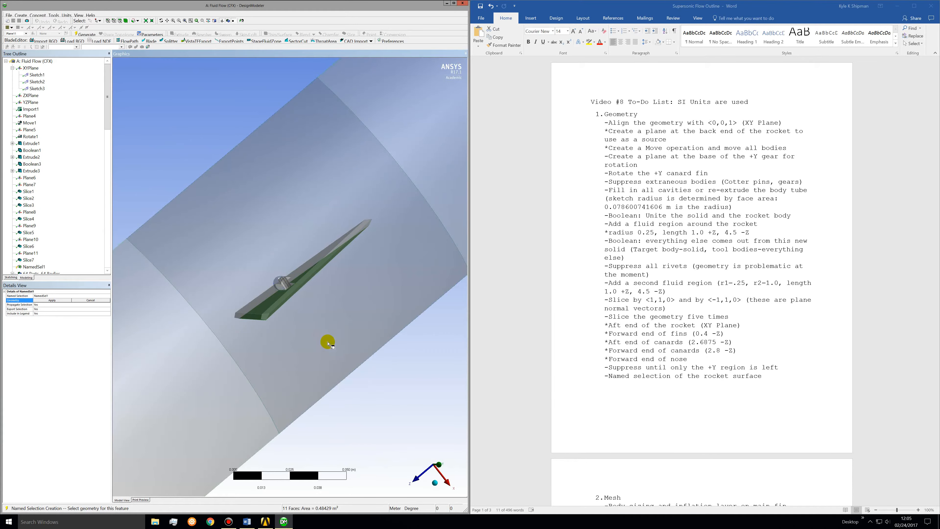
left_click(283, 285, "ctrl")
left_click(287, 280, "ctrl")
left_click(253, 318, "ctrl")
left_click(264, 316, "ctrl")
scroll(296, 313, "down", 3)
left_click(53, 300)
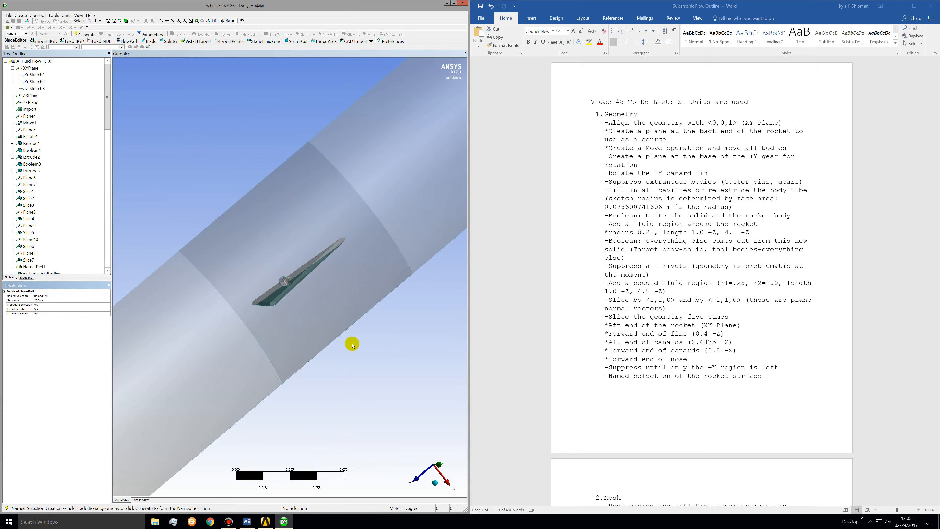
Step: Reopen the rocket surface's named selection for editing, keeping its picked faces
scroll(353, 344, "down", 5)
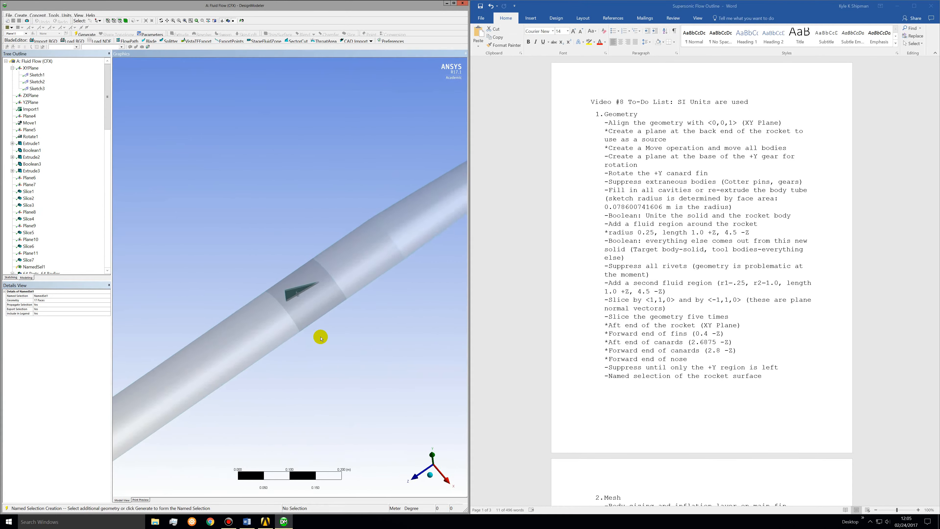
scroll(320, 338, "down", 8)
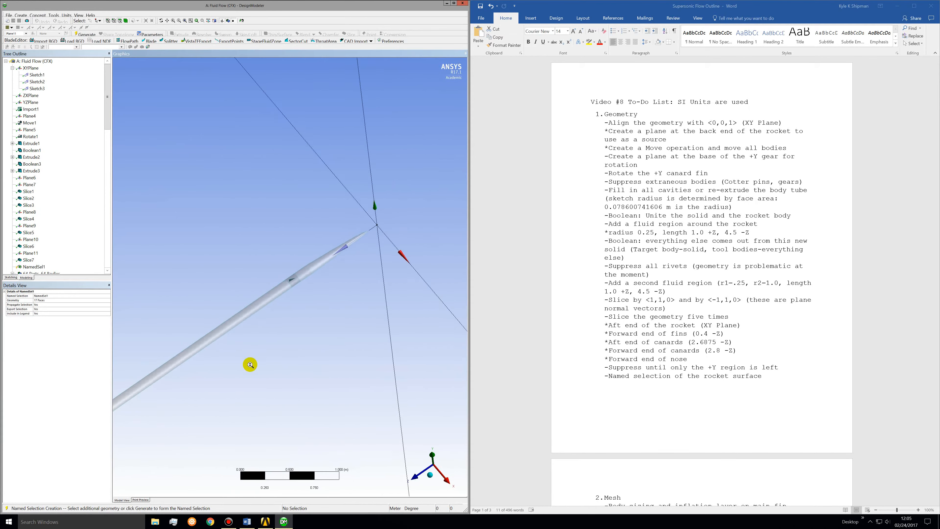
scroll(229, 374, "down", 3)
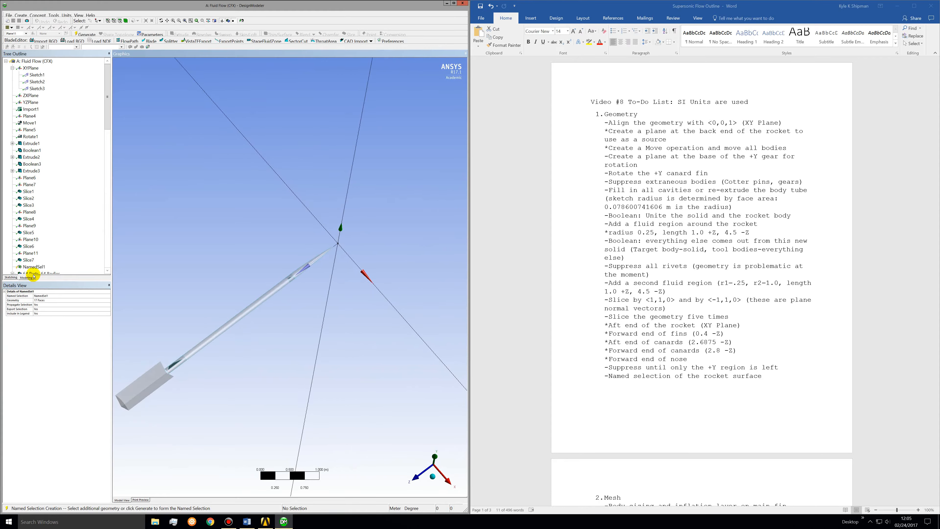
left_click(33, 267)
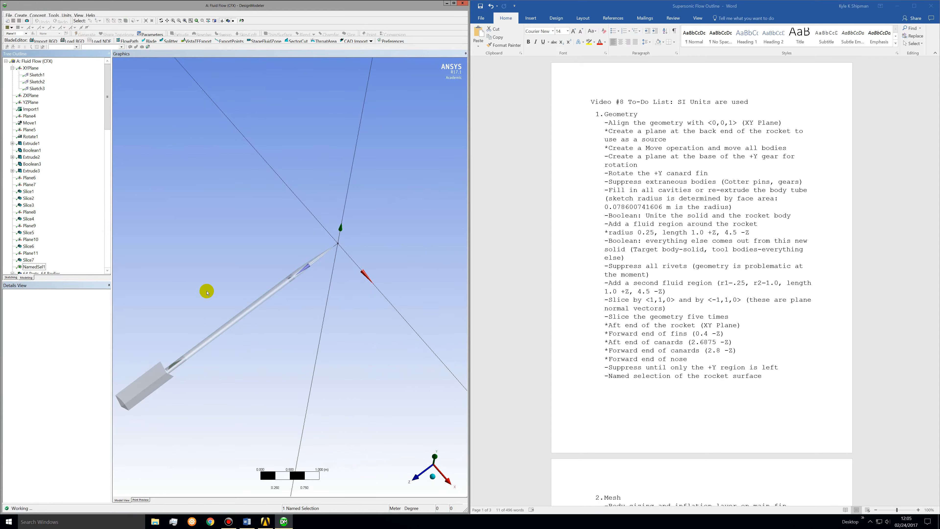
right_click(31, 267)
left_click(51, 268)
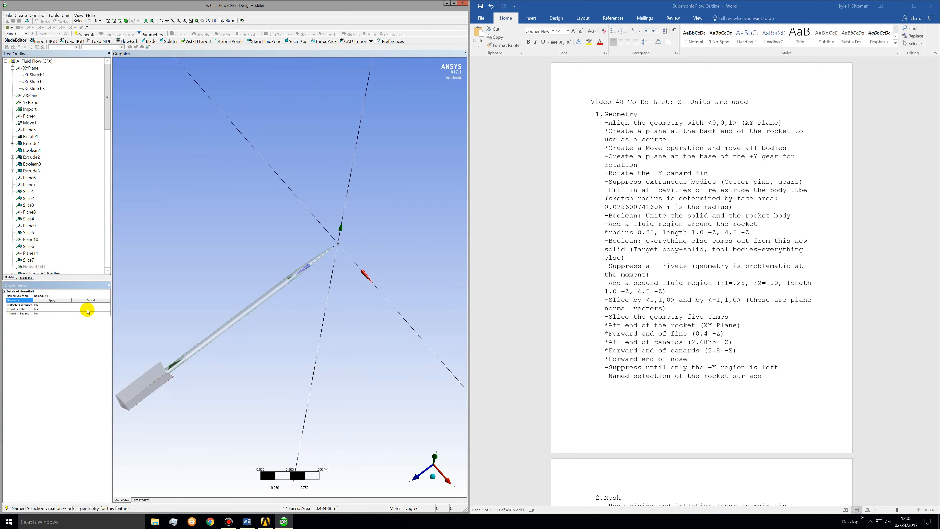
left_click(86, 301)
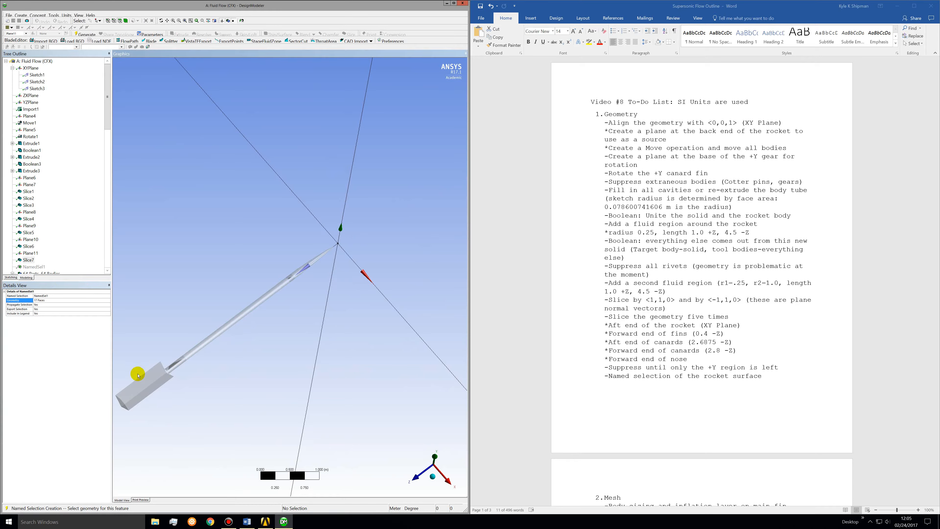
Step: Hide the remaining outer faces of the fluid block behind the rocket's aft end
left_click(128, 404)
right_click(142, 384)
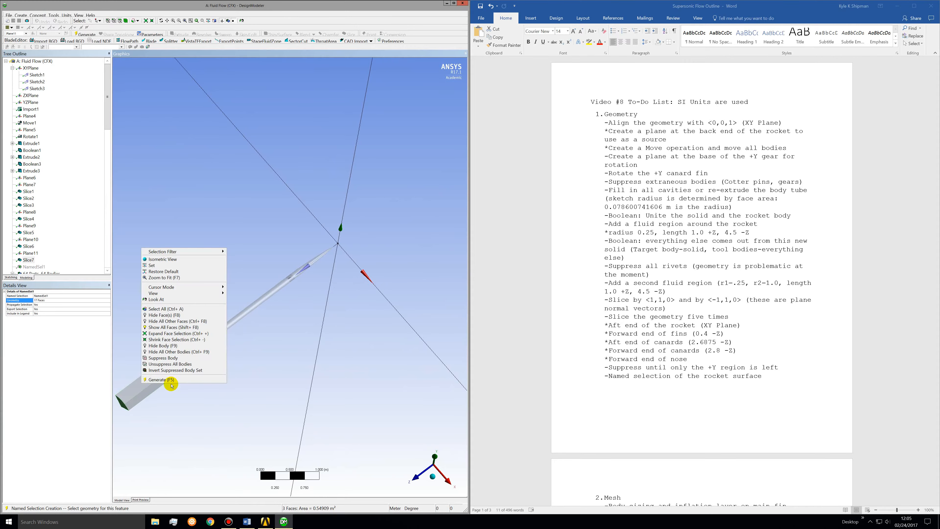
left_click(159, 316)
Step: Replace the named selection's geometry with a box selection of all visible rocket faces, apply it and generate the feature
left_click(35, 266)
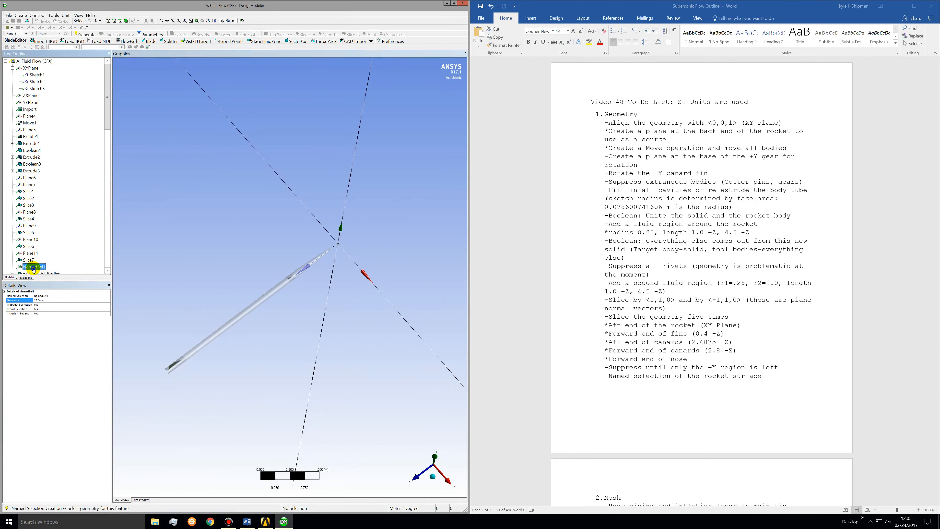
left_click(48, 300)
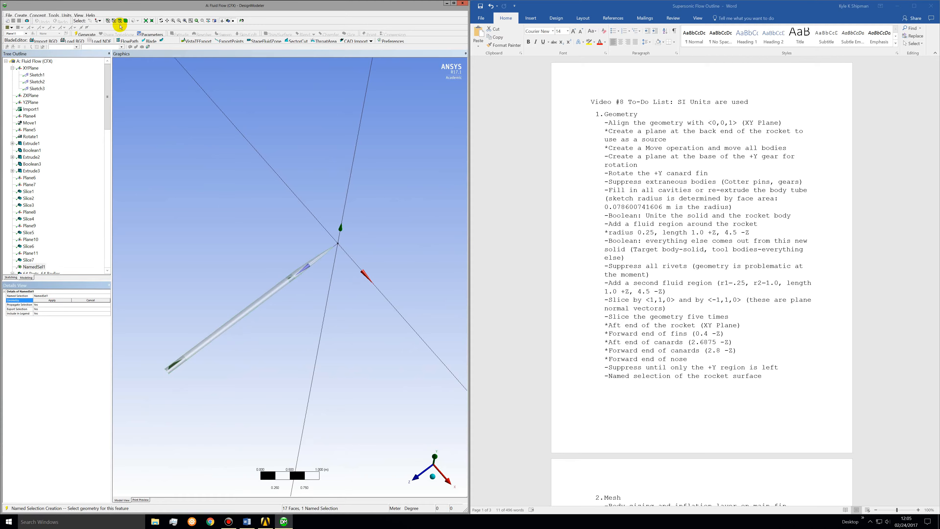
left_click(98, 21)
left_click(105, 33)
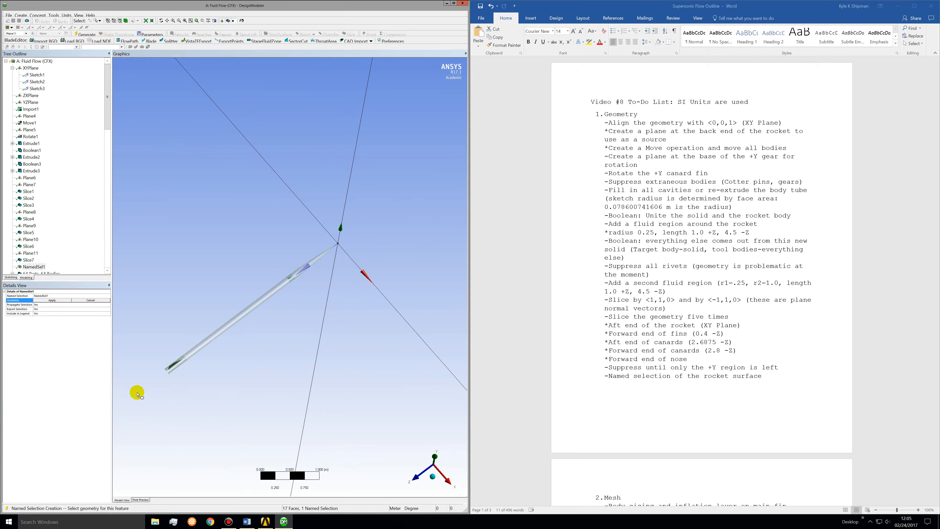
left_click_drag(135, 393, 376, 193)
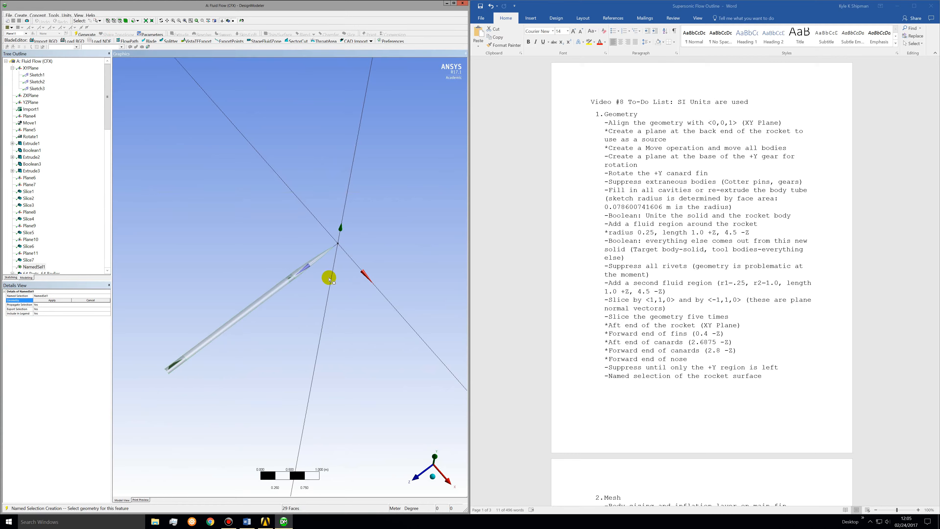
left_click(41, 300)
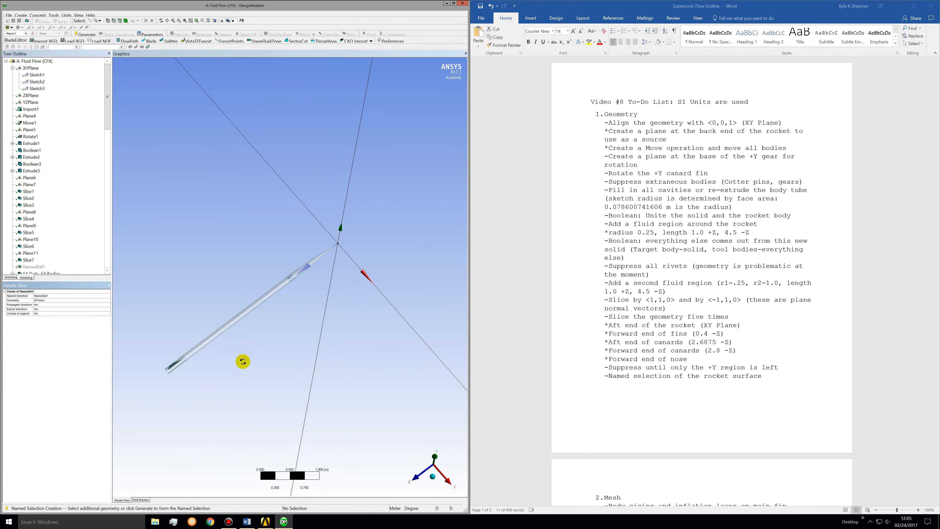
middle_click_drag(245, 361, 269, 266)
middle_click_drag(284, 302, 256, 250)
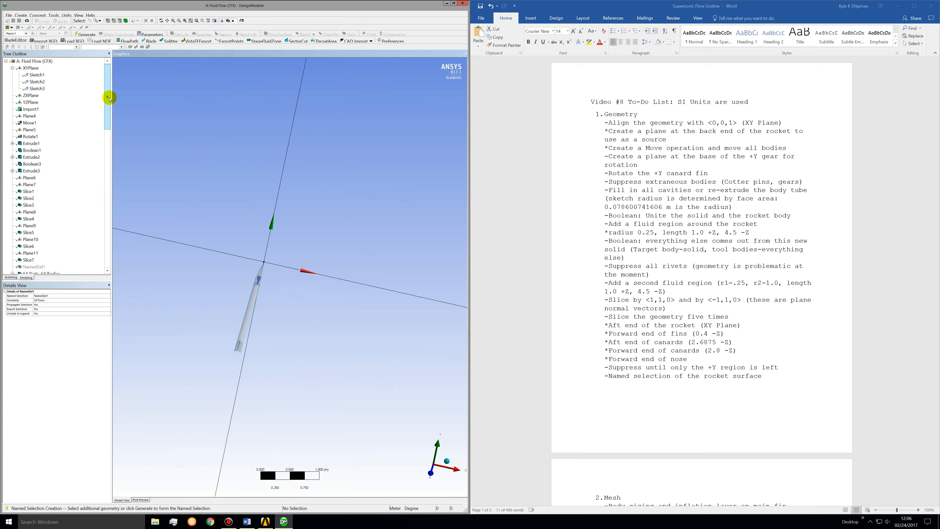
left_click_drag(109, 98, 109, 108)
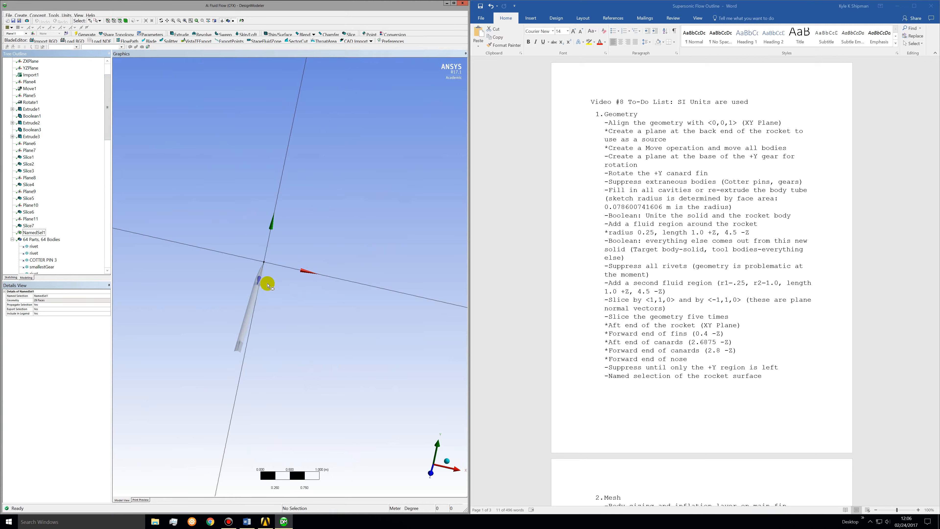
Step: Show all the hidden faces of the model again
middle_click_drag(253, 313, 254, 338)
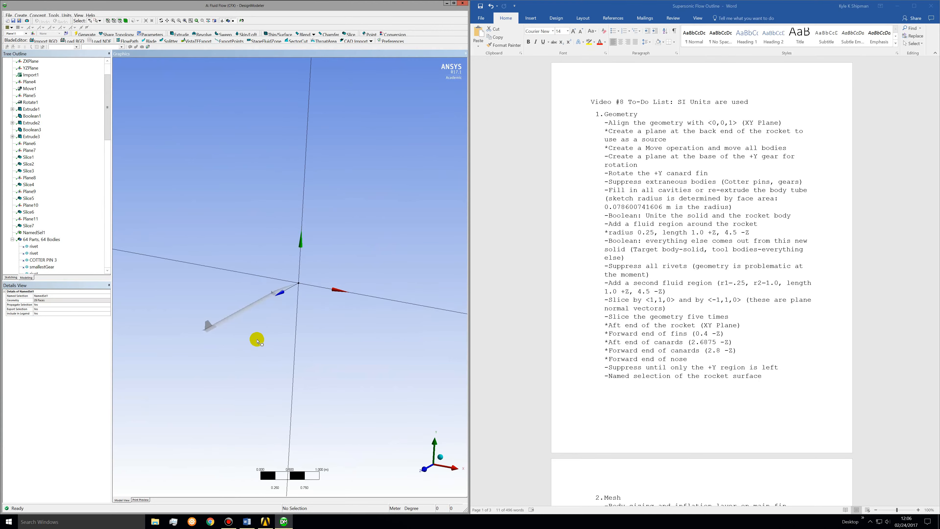
right_click(256, 339)
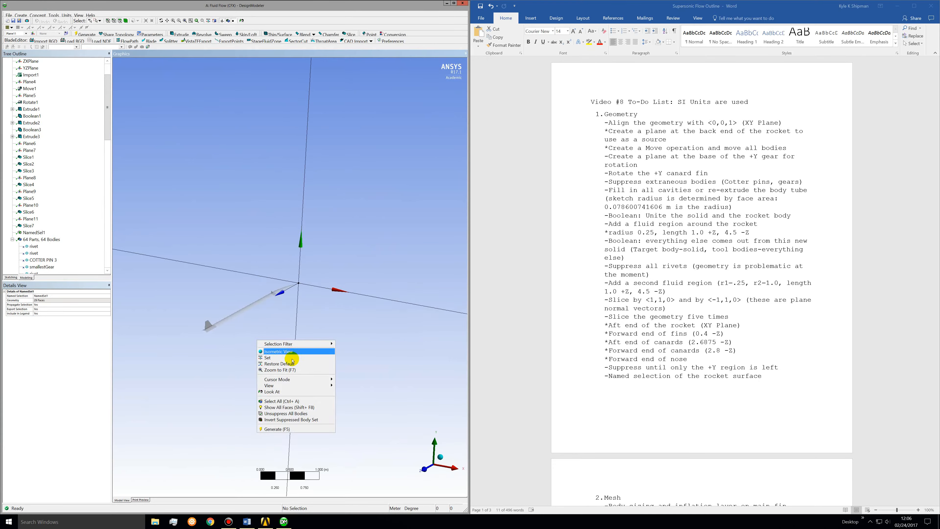
left_click(279, 407)
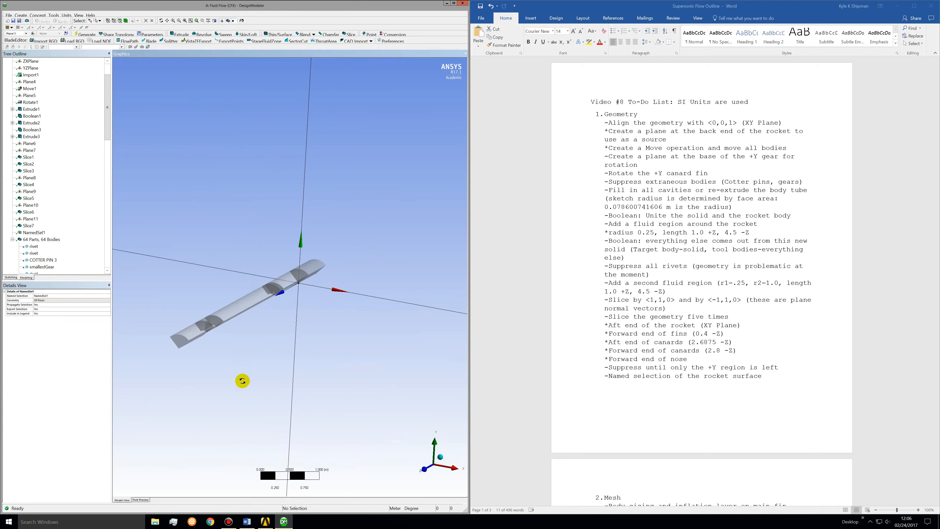
middle_click_drag(242, 381, 242, 385)
Step: Examine the solids in the model tree to identify the suppressed body belonging to the outer +Y fluid region
left_click_drag(107, 115, 120, 241)
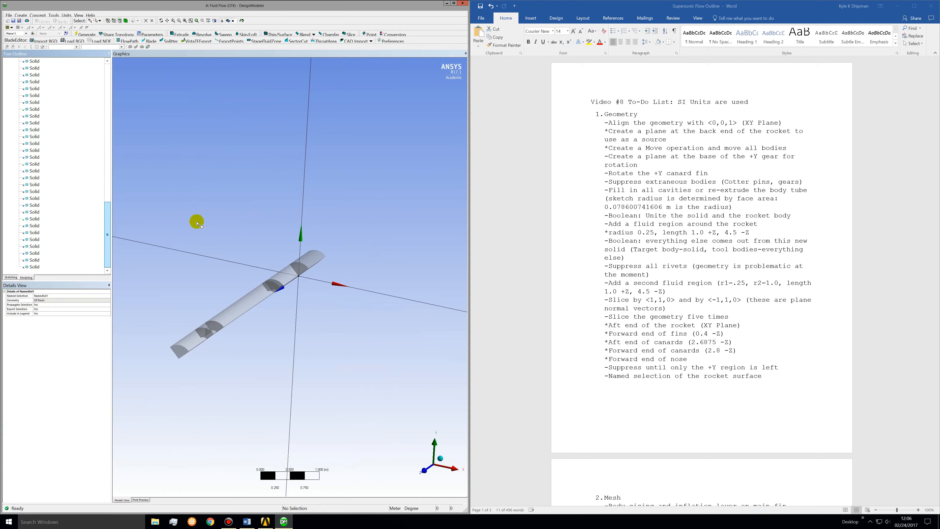
right_click(198, 222)
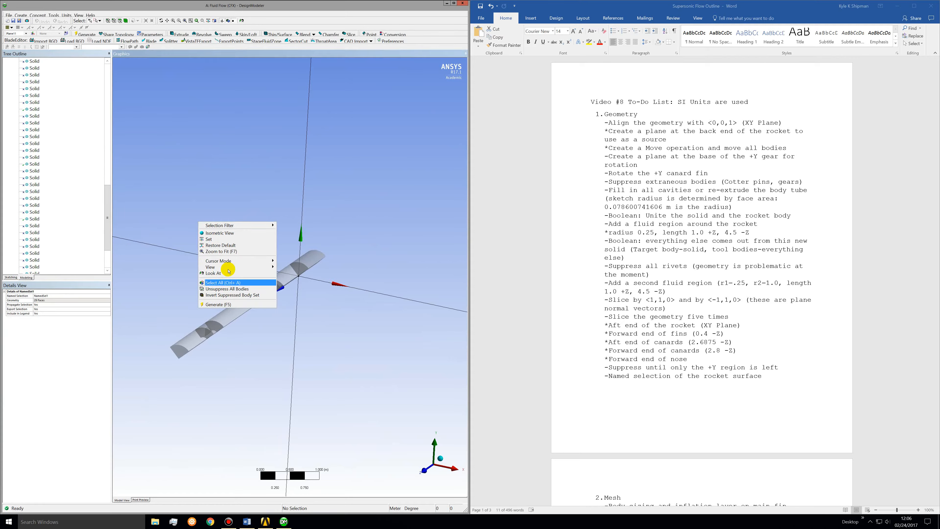
middle_click_drag(220, 179, 234, 280)
right_click(240, 237)
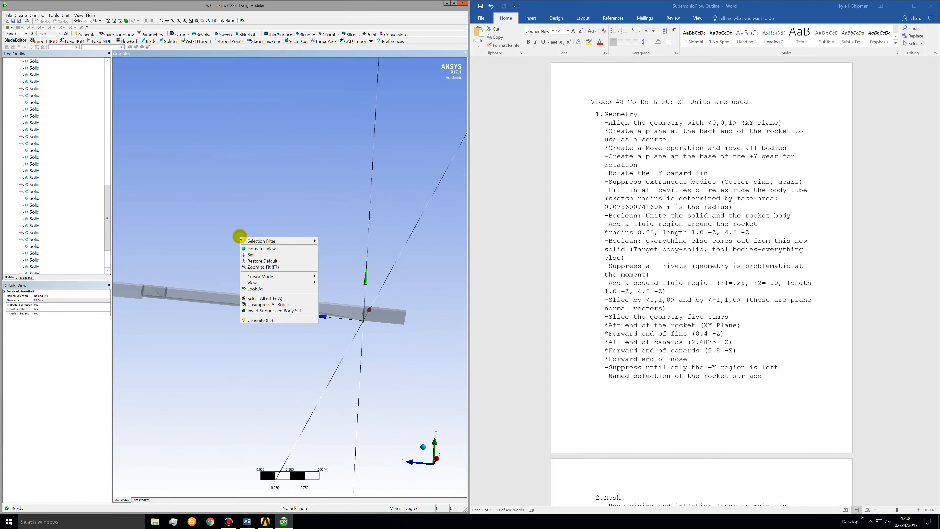
left_click(210, 219)
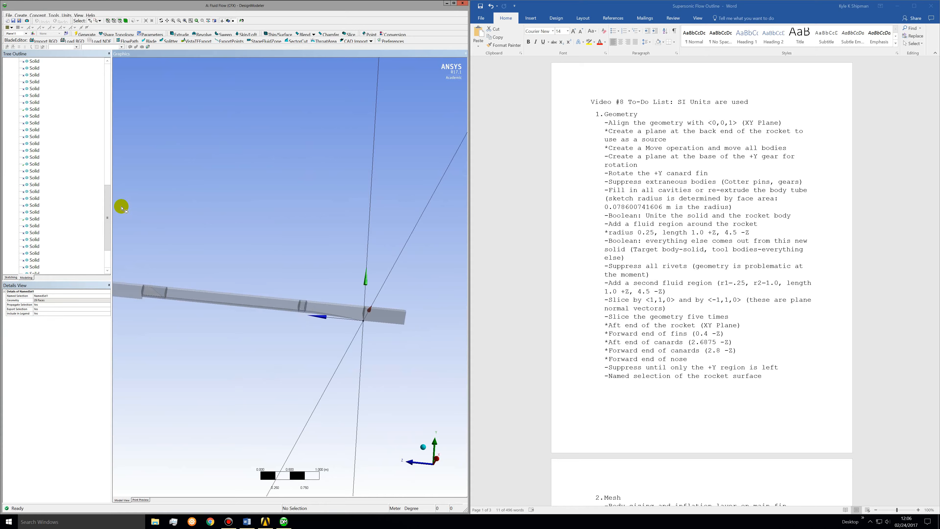
mouse_move(109, 205)
left_mouse_down()
mouse_move(112, 217)
mouse_move(112, 192)
left_mouse_up()
left_click(35, 212)
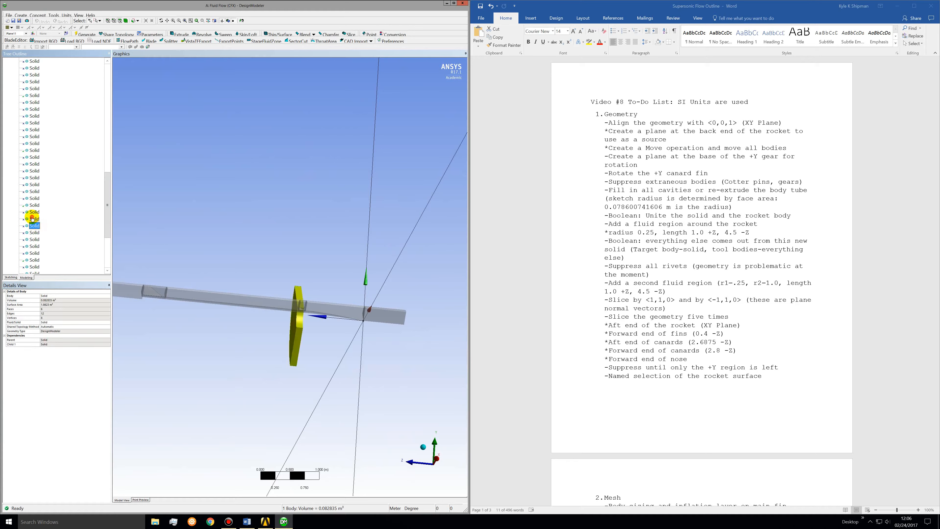
middle_click_drag(260, 298, 289, 315)
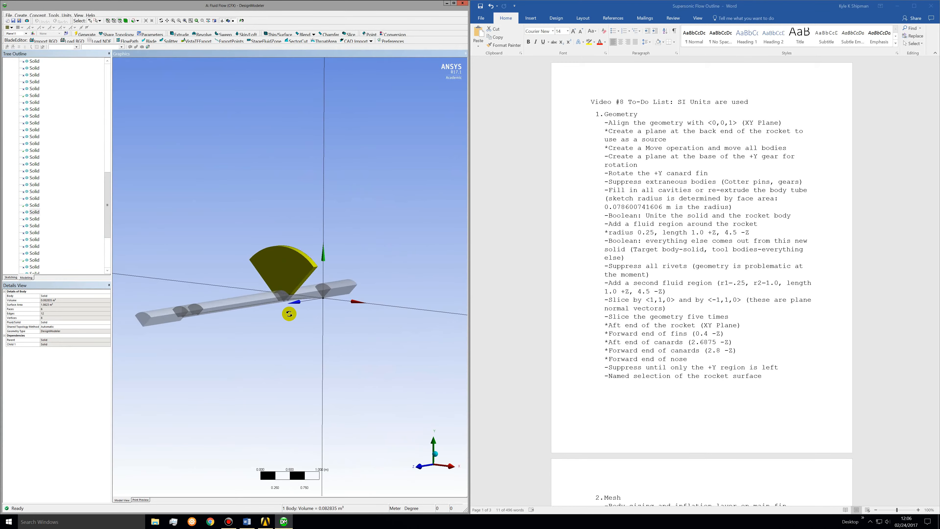
left_click(37, 213)
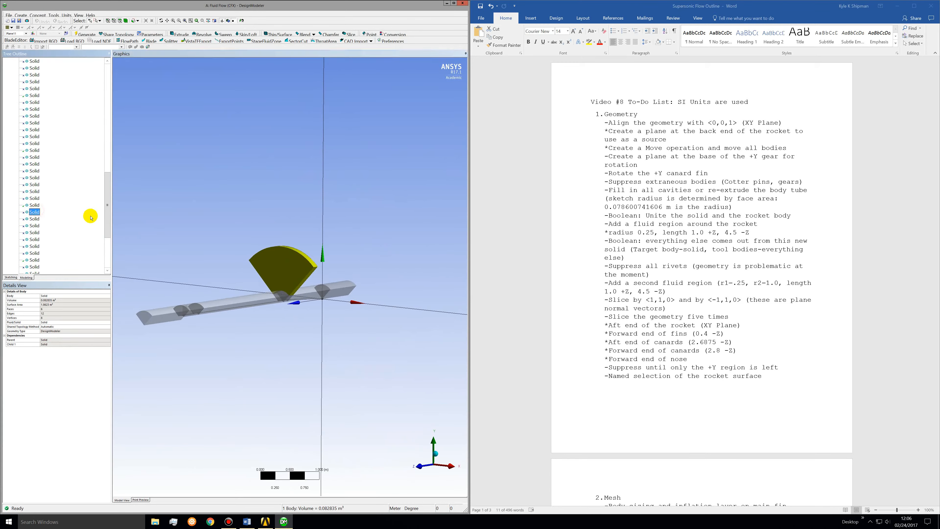
left_click(238, 289)
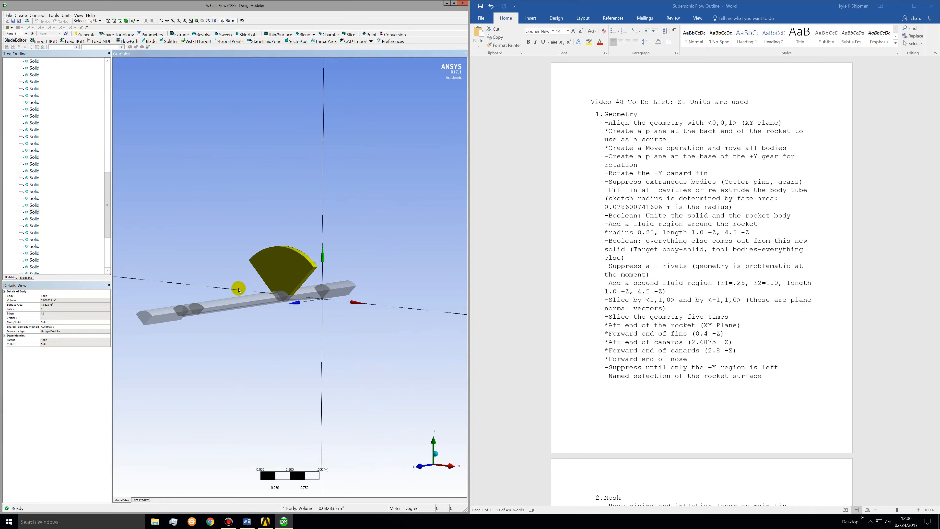
Step: Unsuppress all bodies of the model
right_click(228, 320)
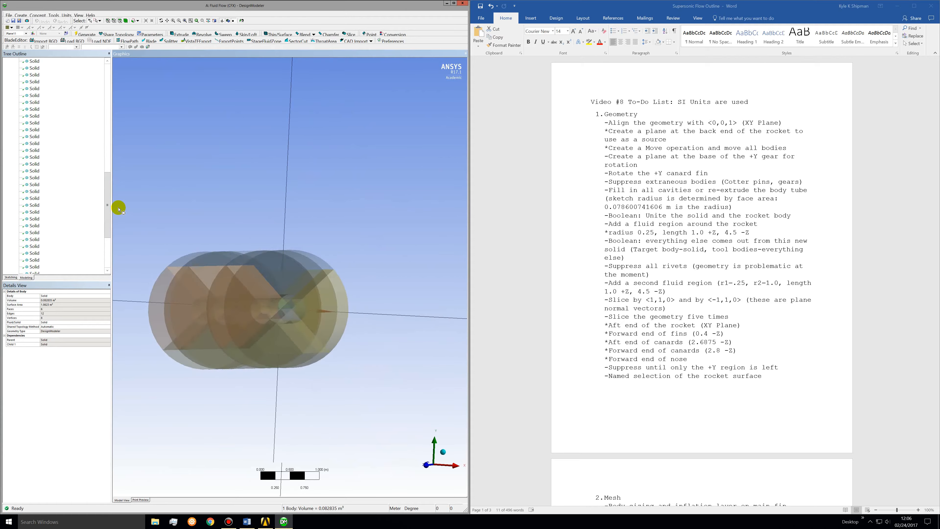
middle_click_drag(184, 174, 117, 8)
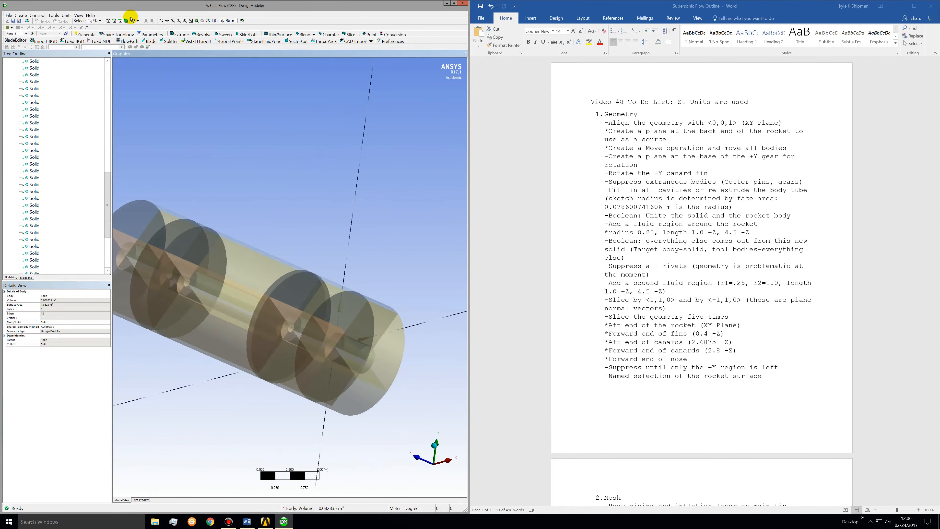
middle_click_drag(203, 314, 168, 331)
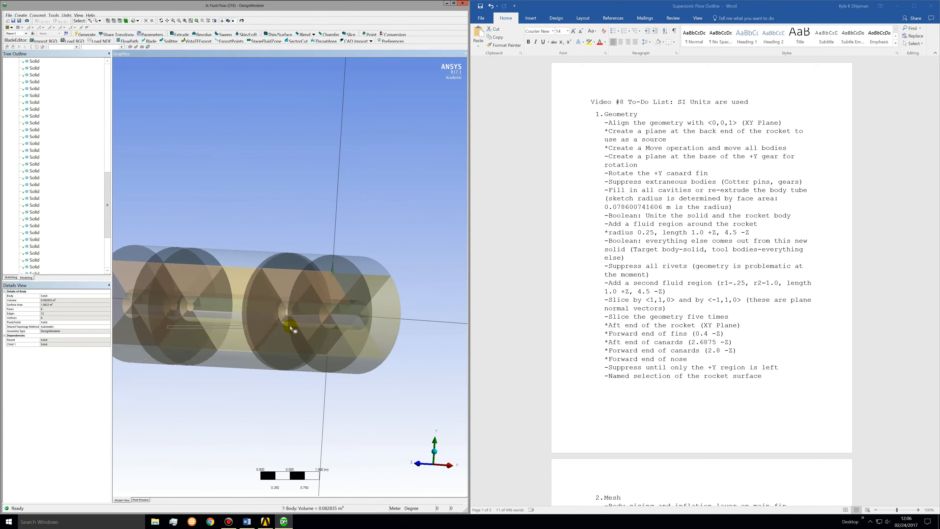
Step: Select the near-side and lower fluid bodies along the whole length, outside the +Y region, and suppress them
left_click(98, 21)
left_click(98, 27)
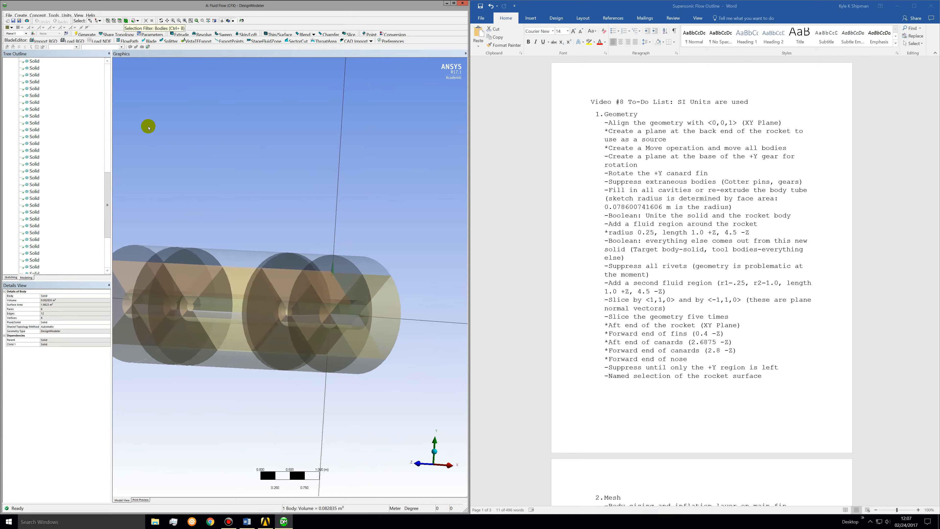
left_click_drag(157, 314, 380, 325)
mouse_move(300, 336)
left_mouse_down()
mouse_move(325, 361)
mouse_move(370, 366)
mouse_move(140, 359)
left_mouse_up()
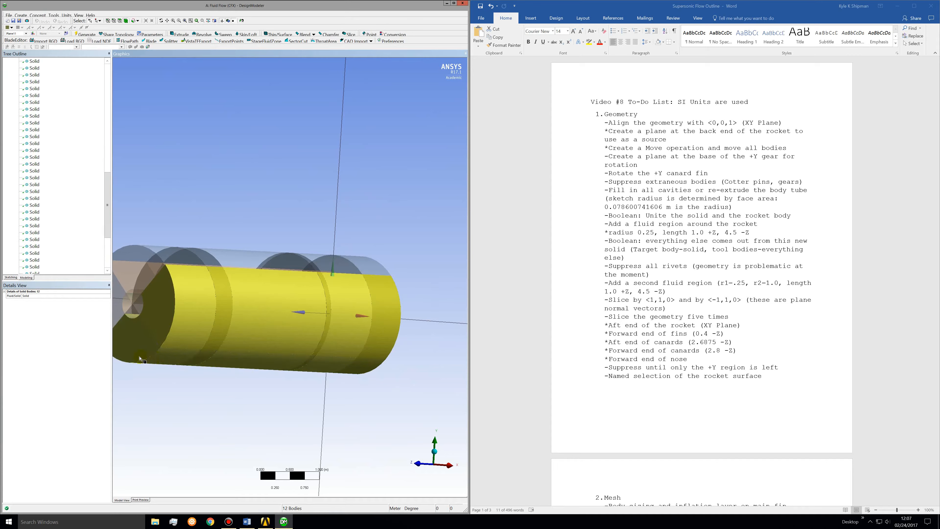
left_click_drag(114, 315, 135, 317)
right_click(185, 324)
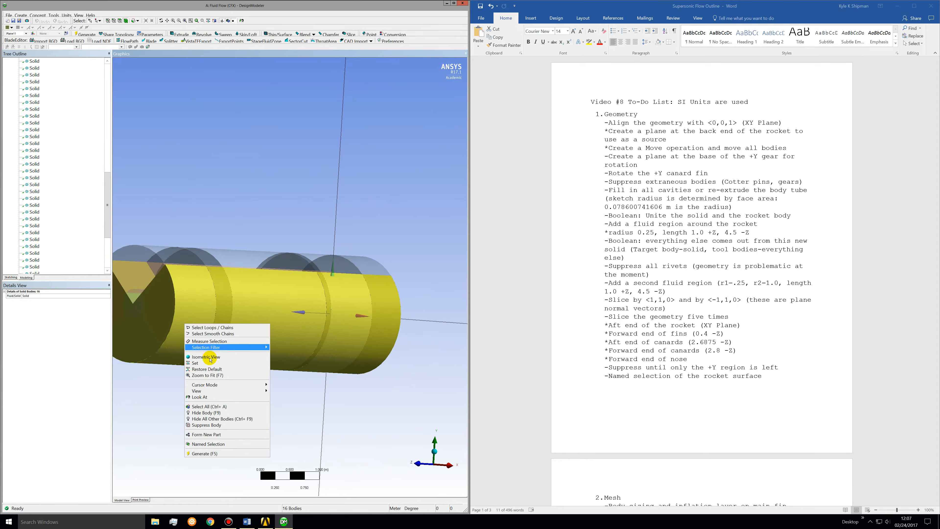
left_click(216, 418)
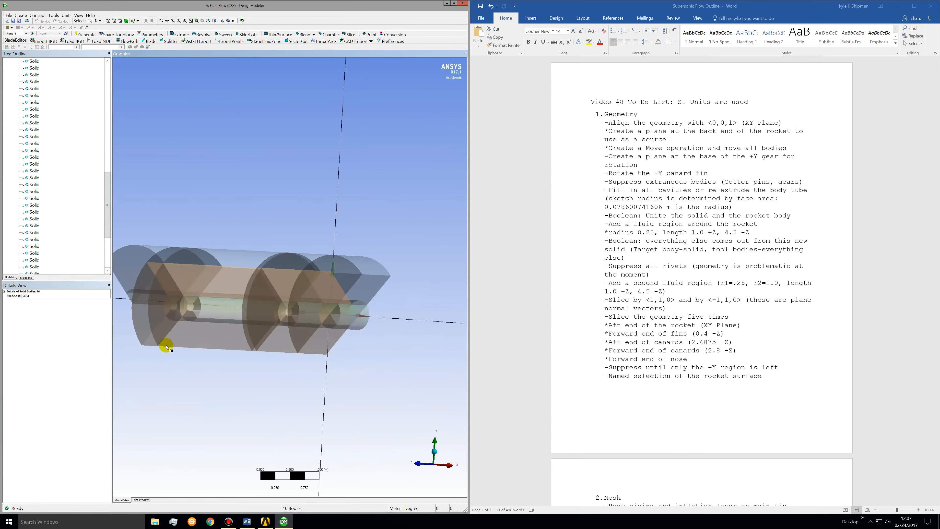
Step: Select the remaining far-side fluid bodies and the exposed inner bodies around the rocket, and suppress them
left_click(168, 346)
mouse_move(266, 347)
left_mouse_down()
mouse_move(329, 353)
mouse_move(358, 321)
mouse_move(188, 309)
left_mouse_up()
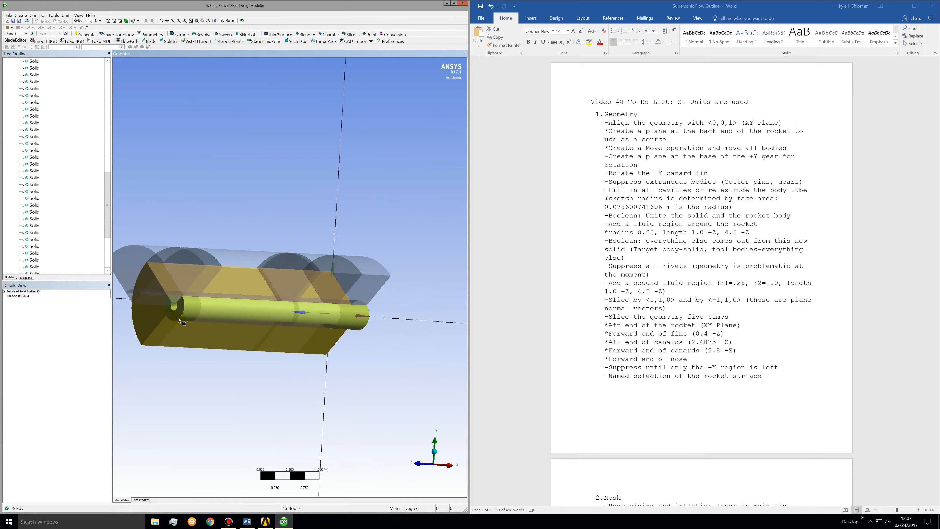
left_click_drag(319, 331, 239, 326)
right_click(199, 323)
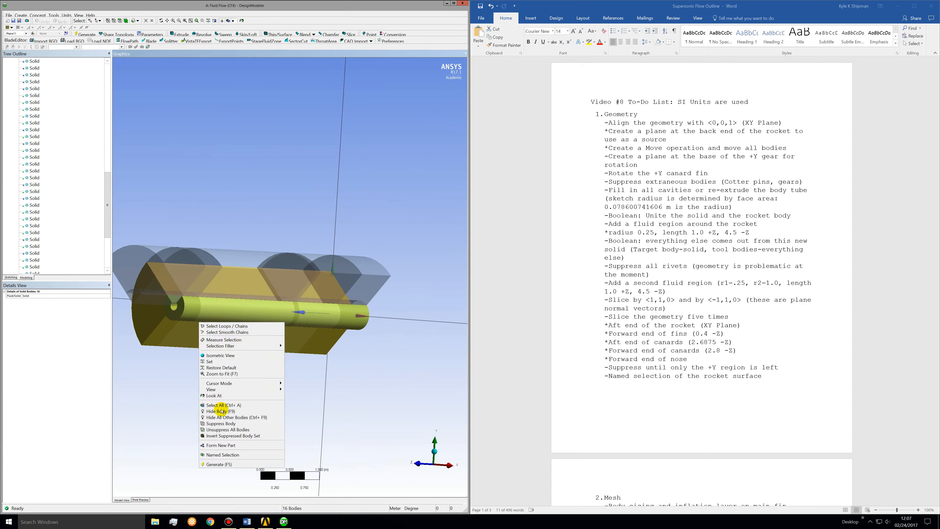
left_click(219, 421)
Step: Suppress three leftover inner bodies along the side of the +Y region one at a time
middle_click_drag(214, 374, 242, 269)
left_click(241, 268)
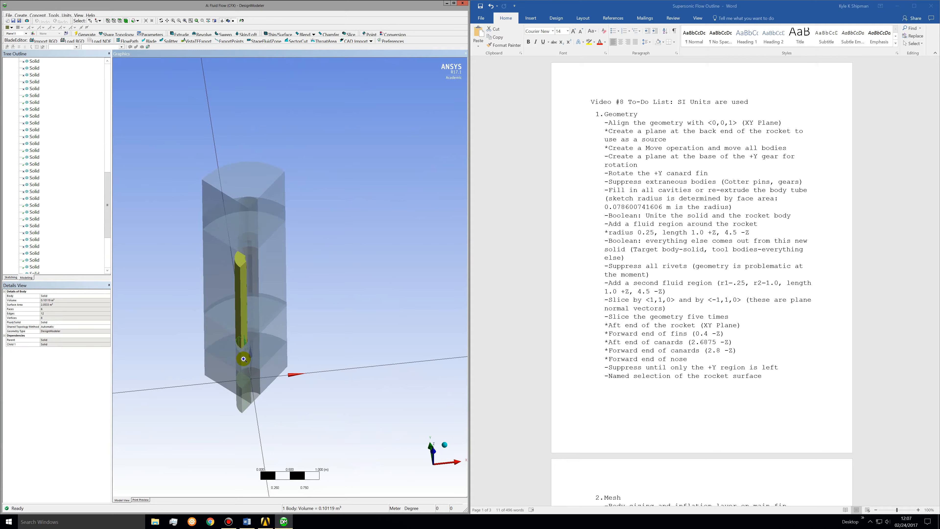
right_click(243, 359)
left_click(266, 470)
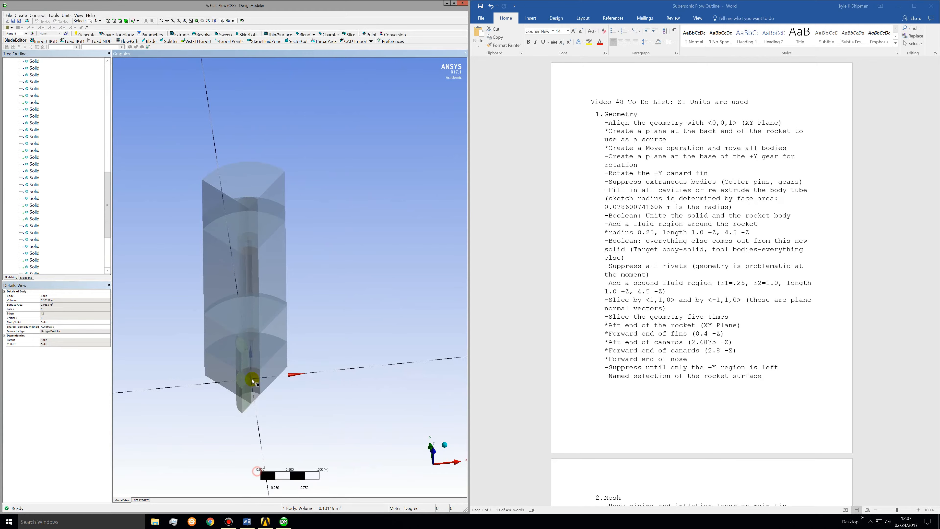
left_click(243, 366)
right_click(243, 367)
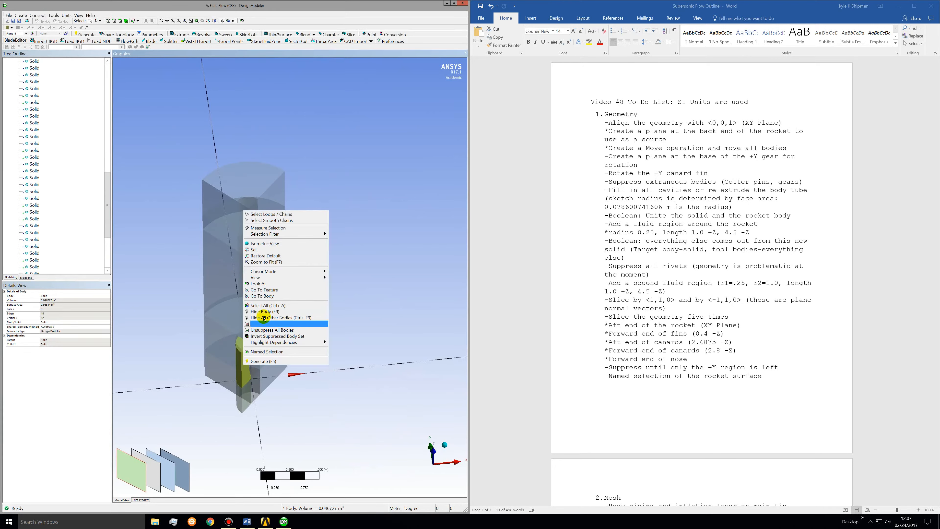
left_click(260, 325)
left_click(246, 394)
right_click(246, 394)
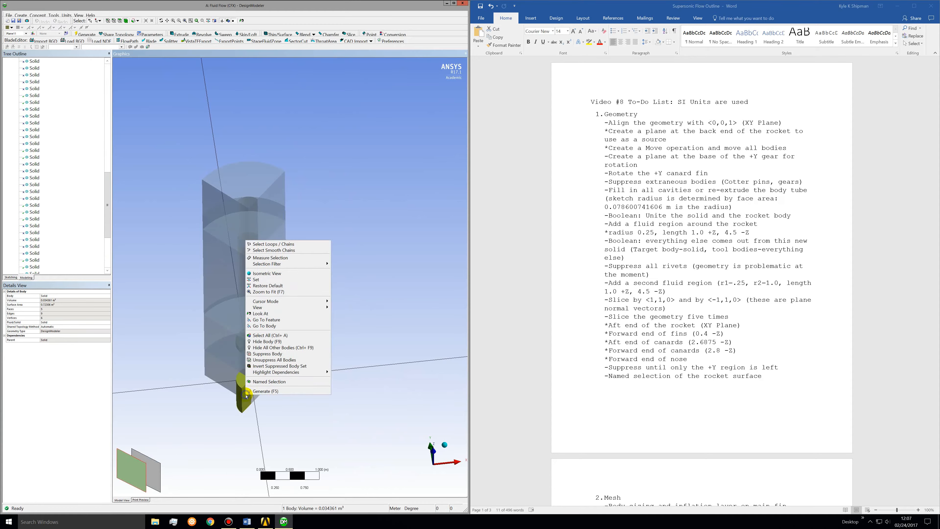
left_click(259, 354)
Step: Suppress the last small inner body beside the base of the +Y region
middle_click_drag(256, 361, 241, 341)
left_click(241, 325)
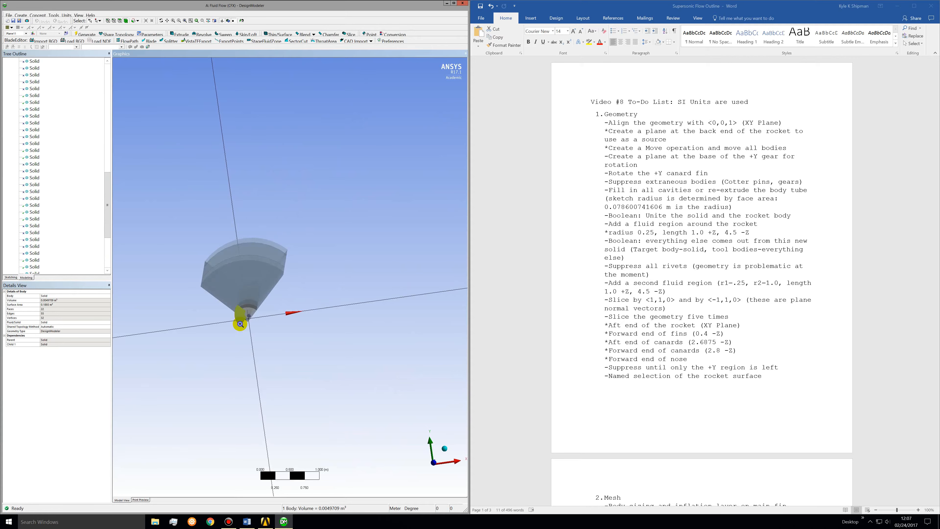
right_click(242, 322)
left_click(259, 434)
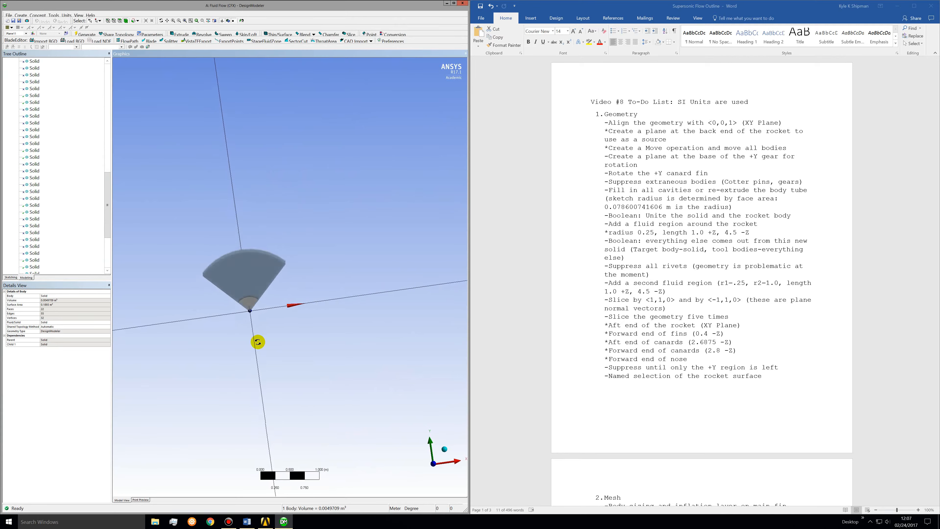
middle_click_drag(258, 340, 300, 330)
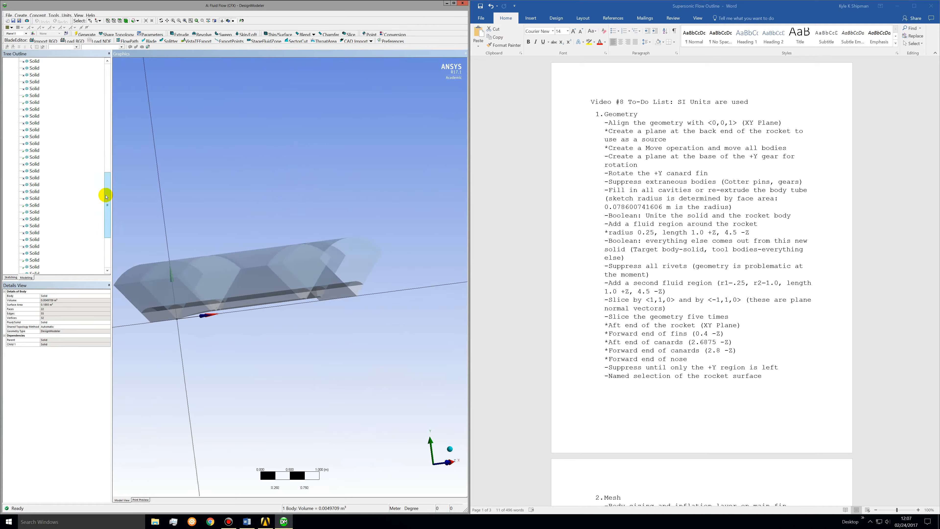
Step: Show the faces in the rocket-surface named selection and examine them on the model
scroll(99, 144, "up", 10)
left_click(34, 144)
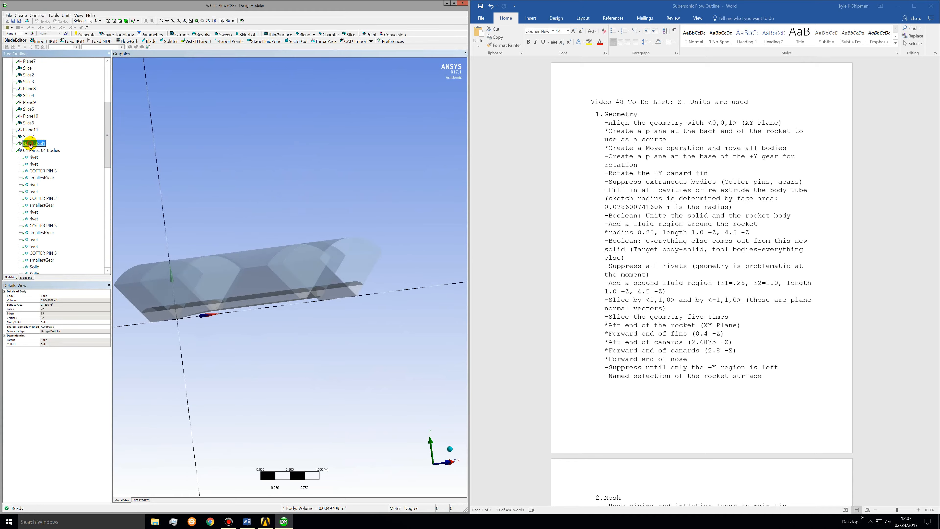
middle_click_drag(311, 293, 220, 329)
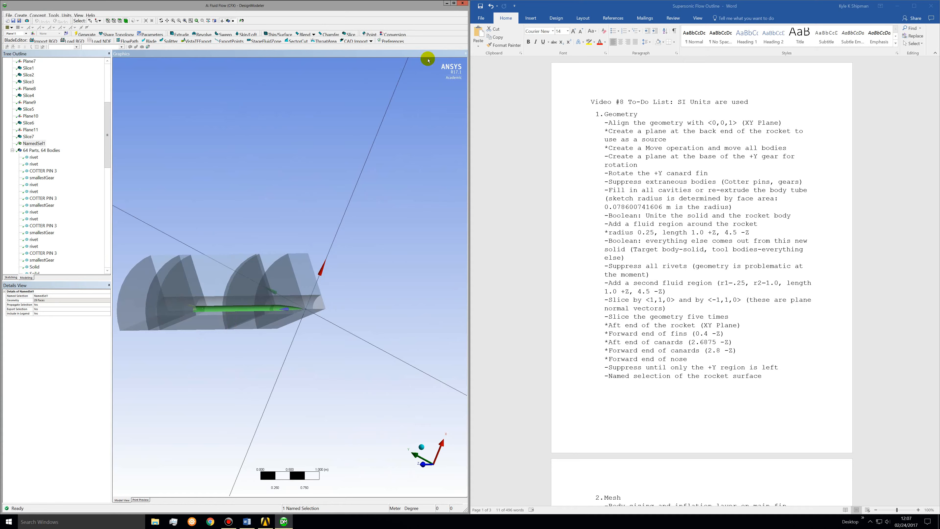
middle_click_drag(428, 60, 464, 7)
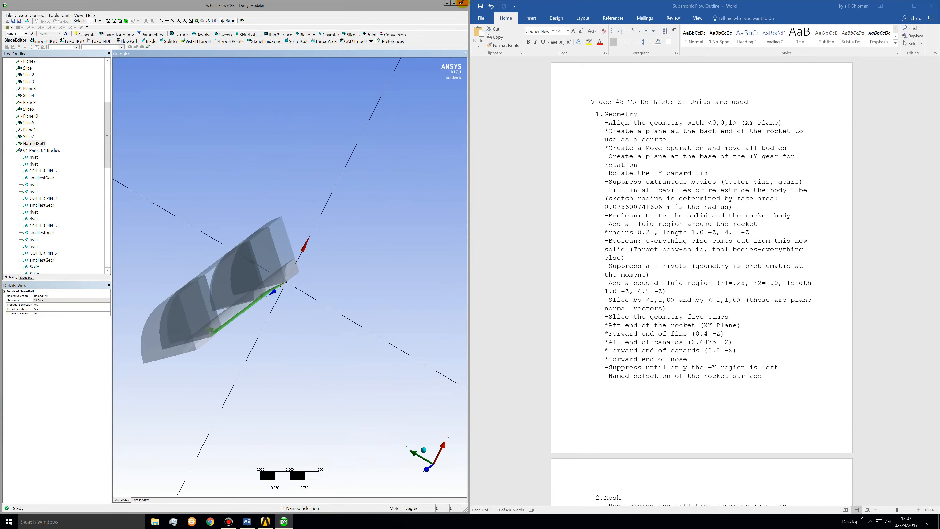
Step: Close the geometry editor, open the project's mesh, and bring the Word outline to its Mesh section
left_click(463, 3)
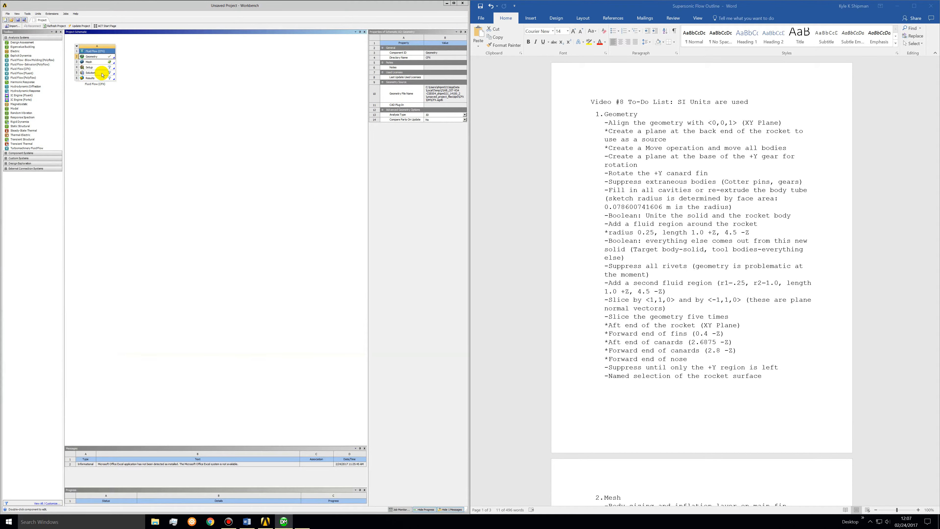
double_click(95, 62)
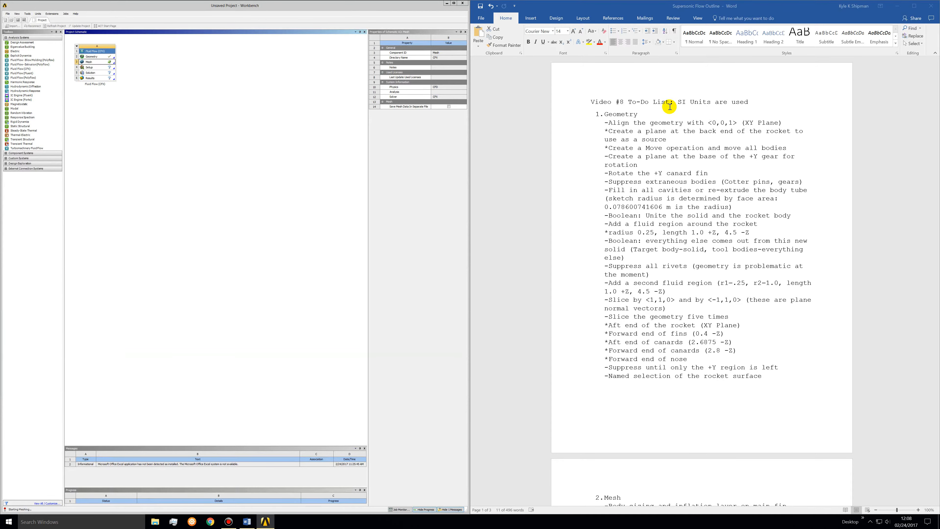
scroll(666, 122, "down", 10)
left_click(660, 140)
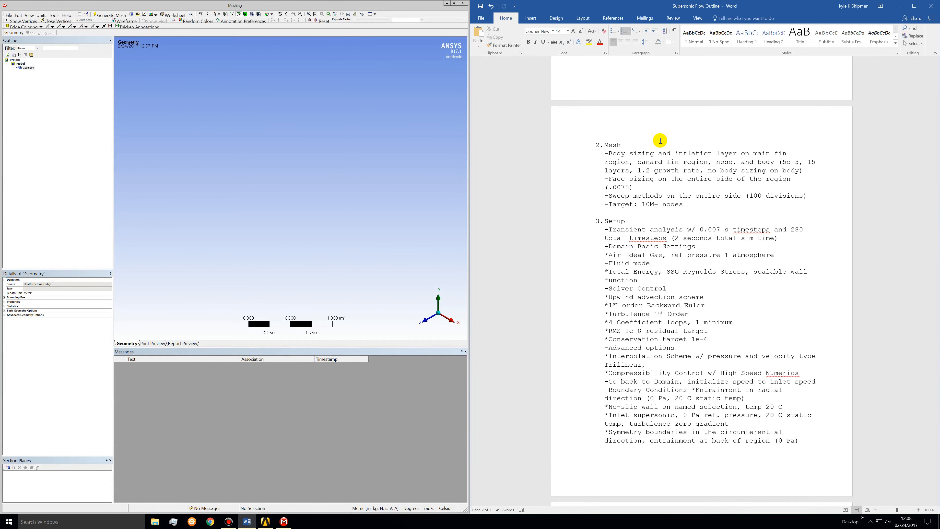
Step: Examine the underside of the +Y region in the meshing model for leftover hardware bodies, and close the mesh editor
left_click(29, 67)
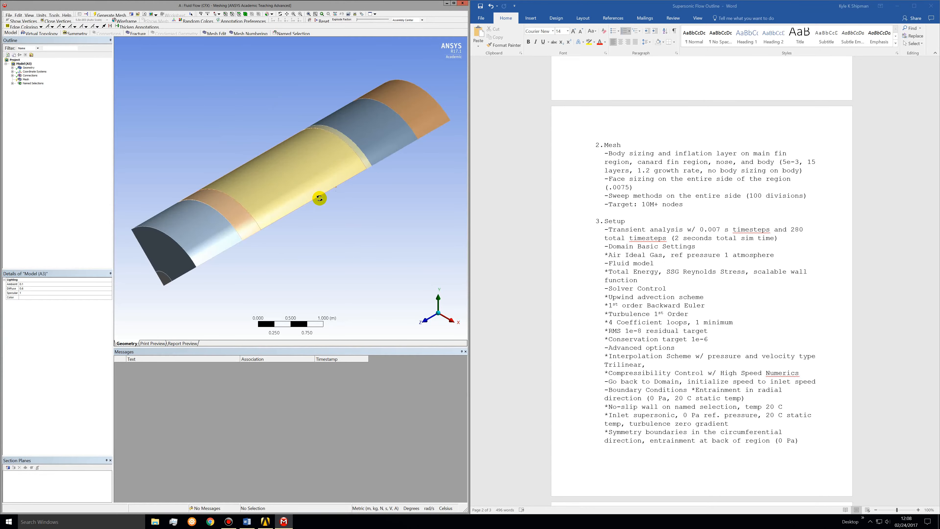
middle_click_drag(320, 198, 309, 181)
right_click_drag(344, 217, 358, 239)
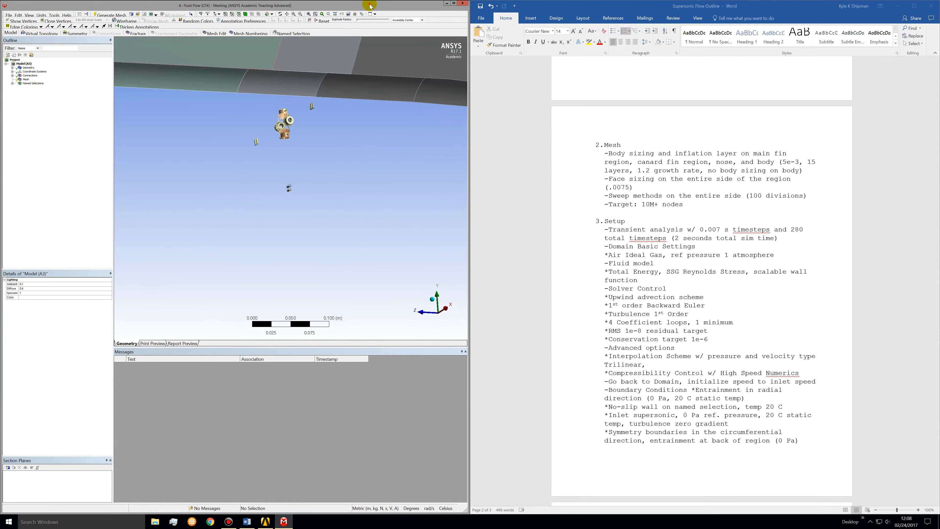
left_click(461, 5)
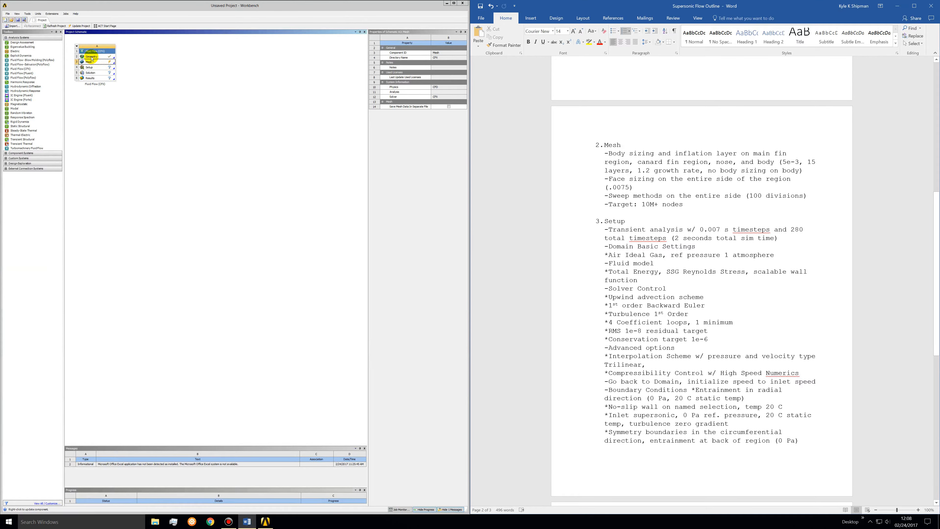
Step: Reopen the geometry, expand the list of bodies, and locate the loose hardware beneath the +Y region
double_click(92, 57)
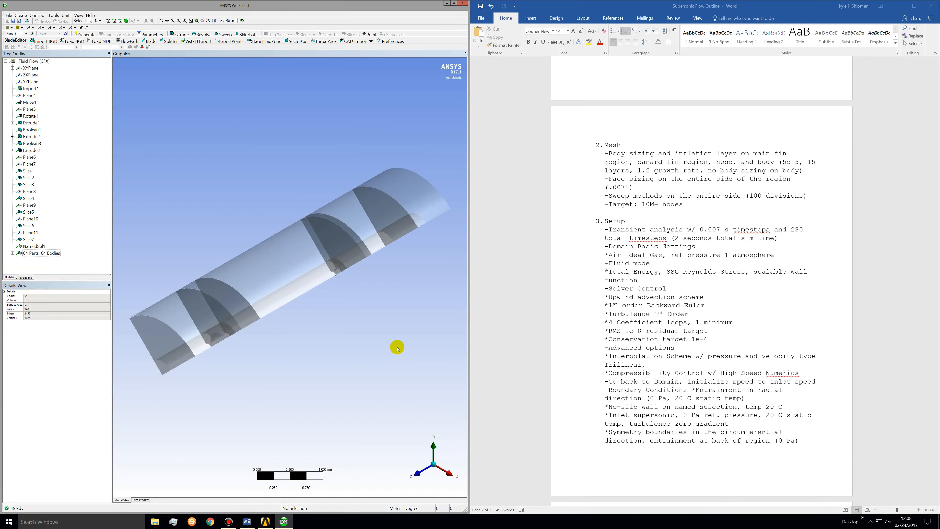
left_click(12, 253)
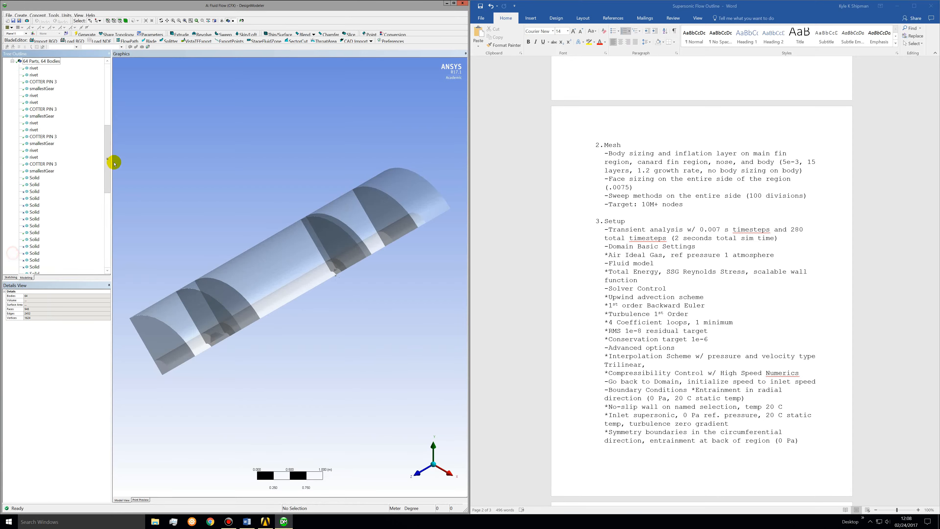
left_click_drag(107, 154, 124, 145)
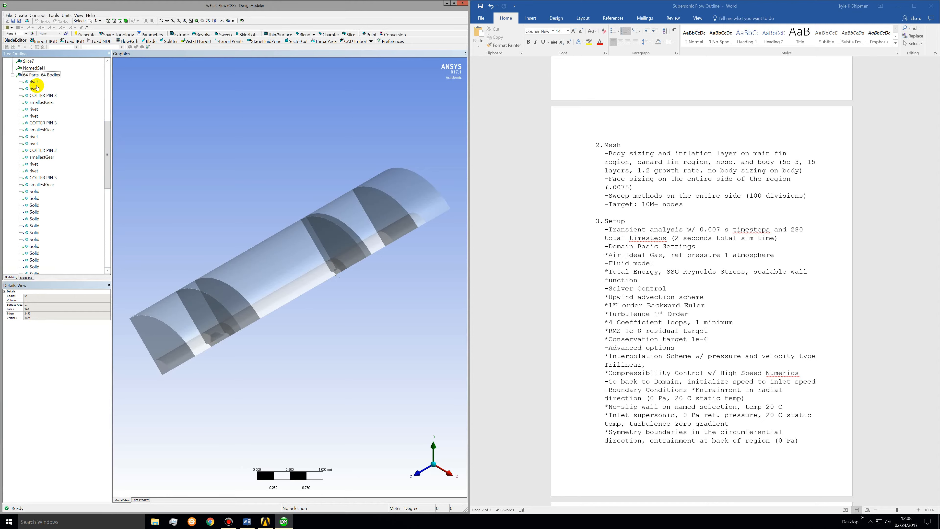
middle_click_drag(329, 290, 315, 250)
right_click_drag(338, 289, 373, 329)
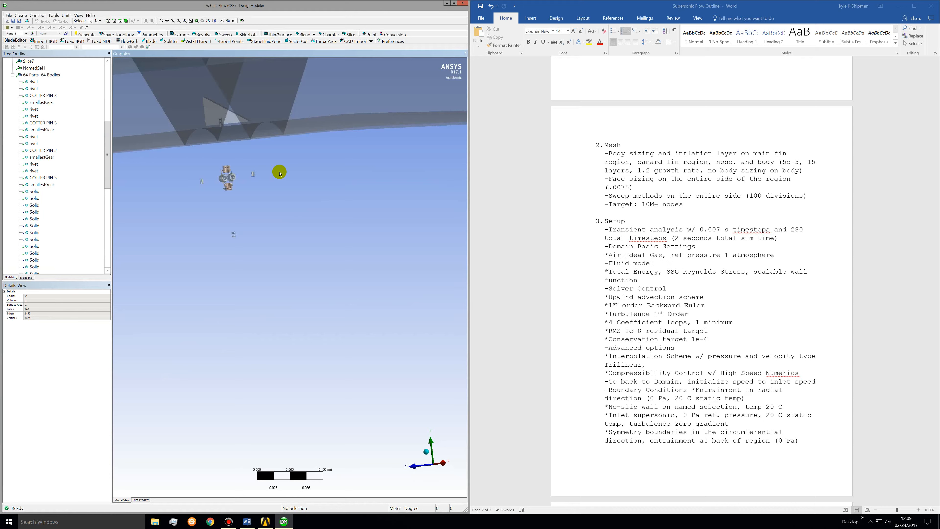
left_click_drag(103, 135, 107, 133)
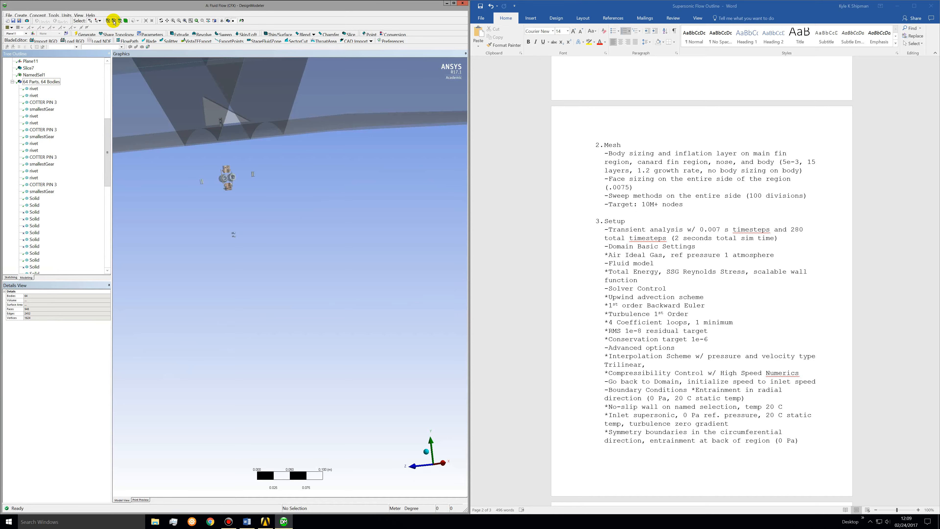
Step: Suppress all the rivet, COTTER PIN 3 and smallestGear bodies together, and close the geometry editor
left_click(34, 89)
left_click(41, 109, "shift")
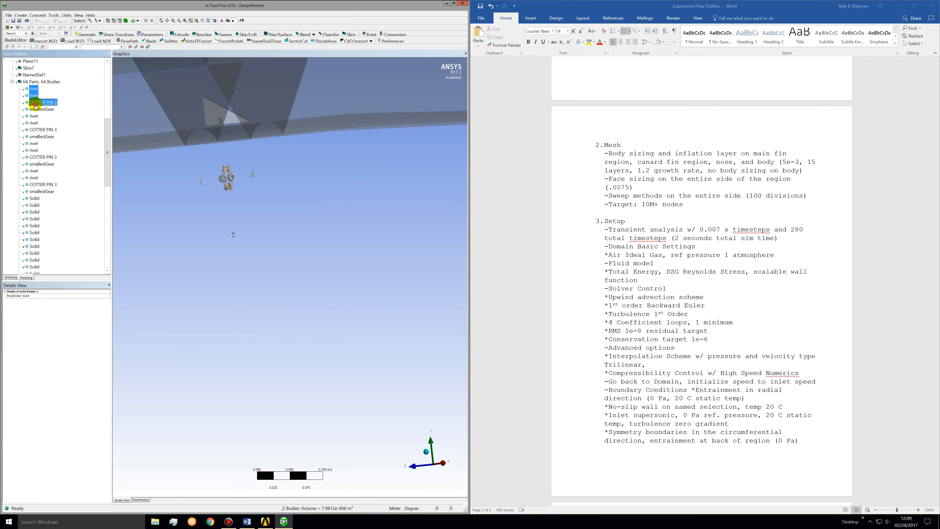
left_click(33, 117, "ctrl")
left_click(33, 123, "ctrl")
left_click(34, 130, "ctrl")
left_click(34, 137, "ctrl")
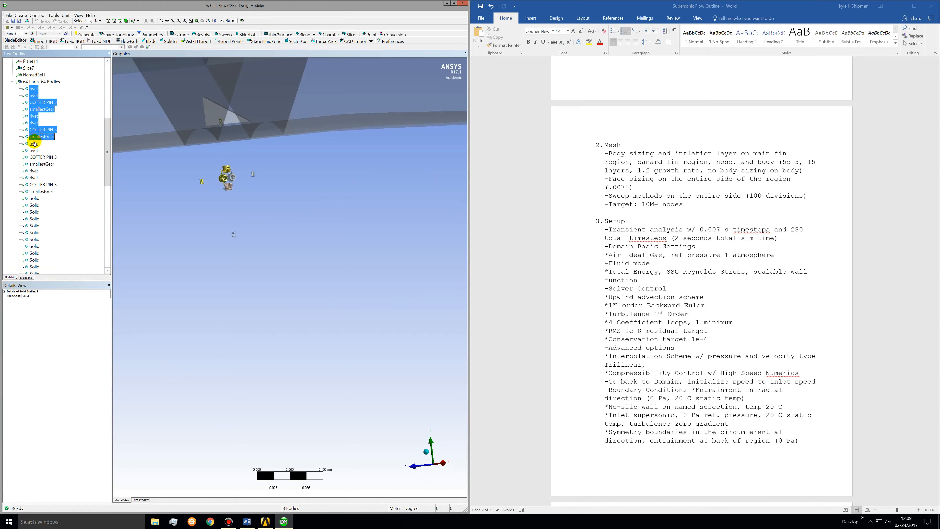
left_click(34, 143, "ctrl")
left_click(34, 151, "ctrl")
left_click(42, 157, "ctrl")
left_click(42, 164, "ctrl")
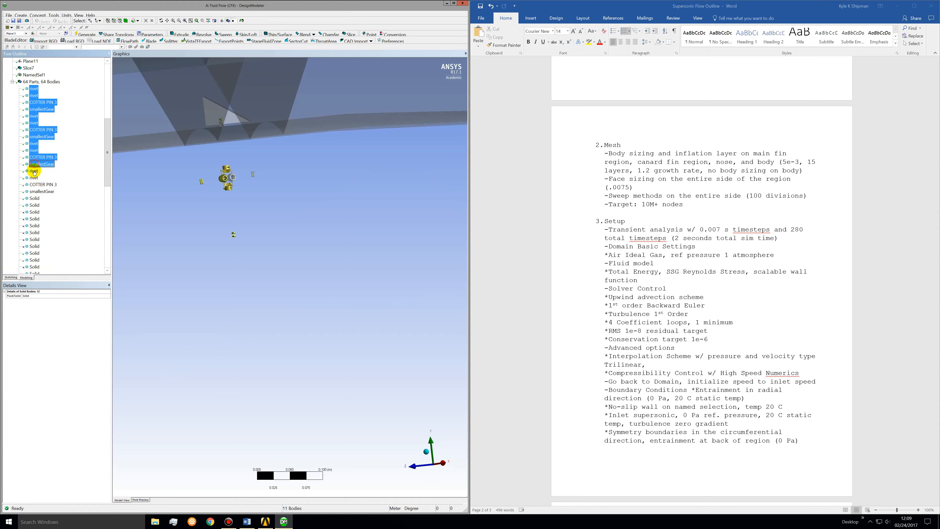
left_click(36, 184, "ctrl")
left_click(37, 191, "ctrl")
right_click(39, 185)
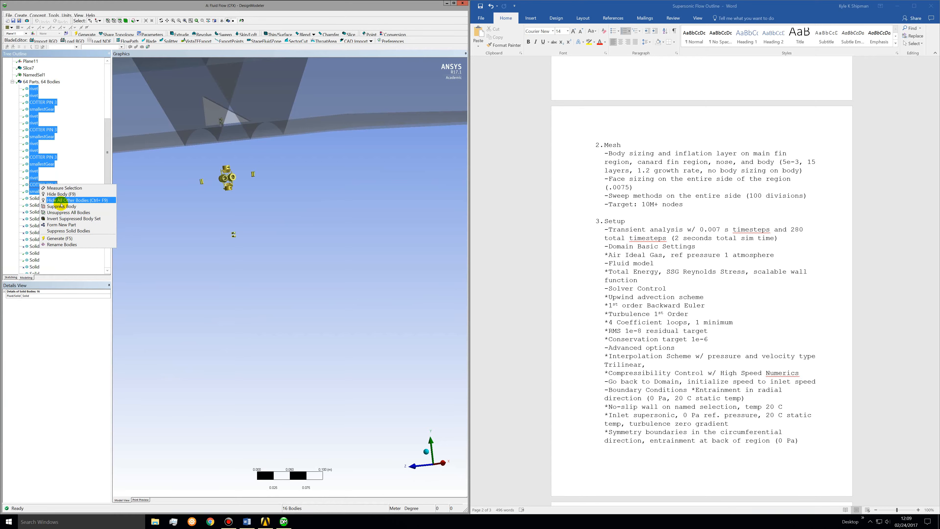
left_click(59, 209)
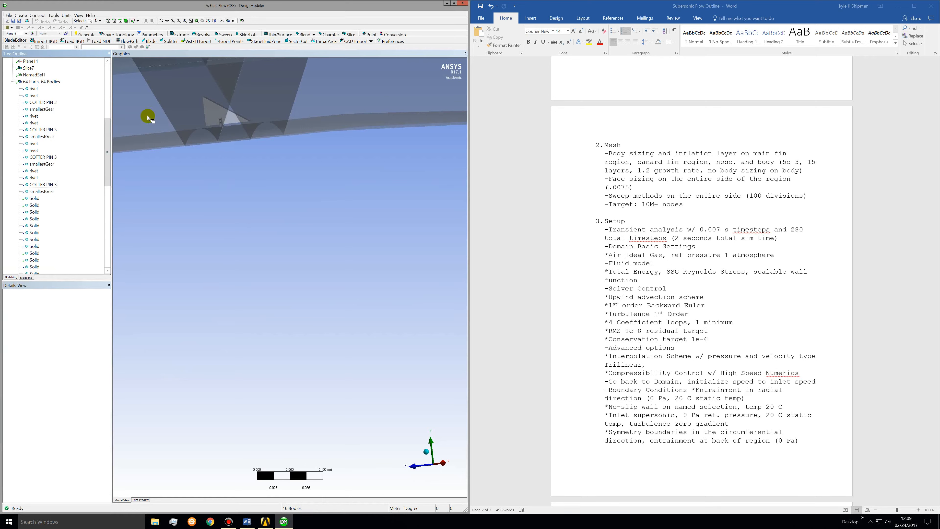
left_click(460, 5)
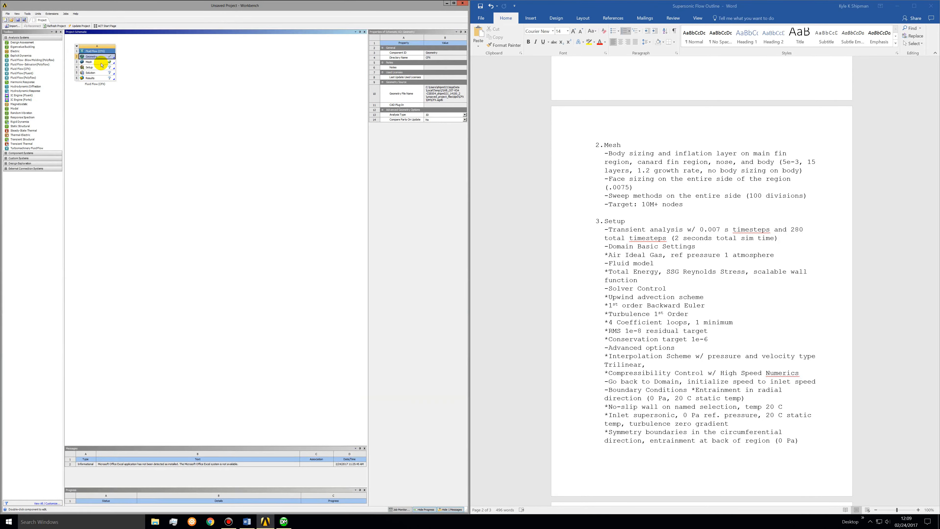
Step: Try opening the mesh without re-reading the upstream geometry data, and close it
double_click(94, 62)
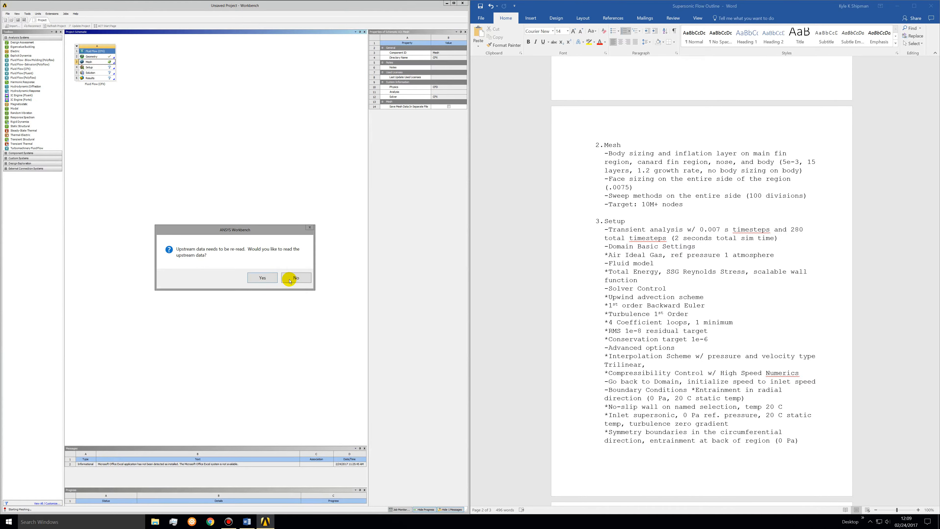
left_click(290, 281)
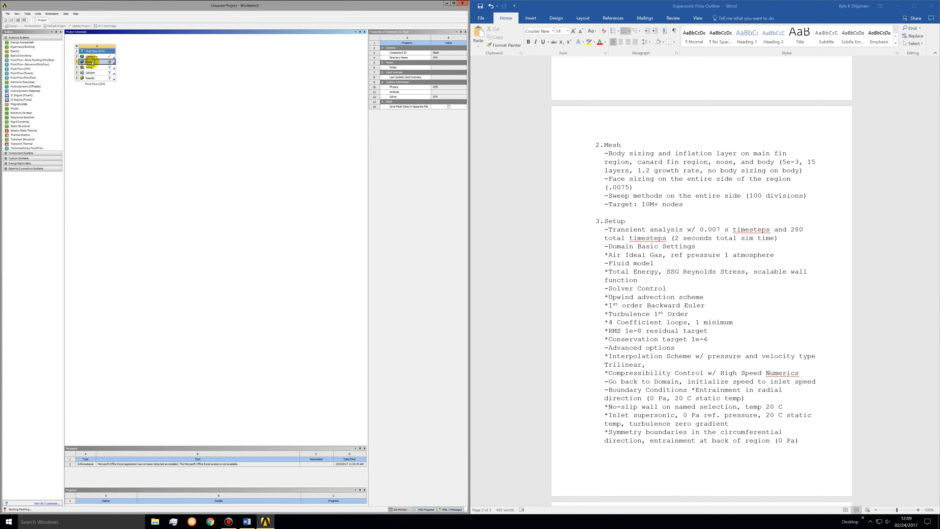
right_click(93, 62)
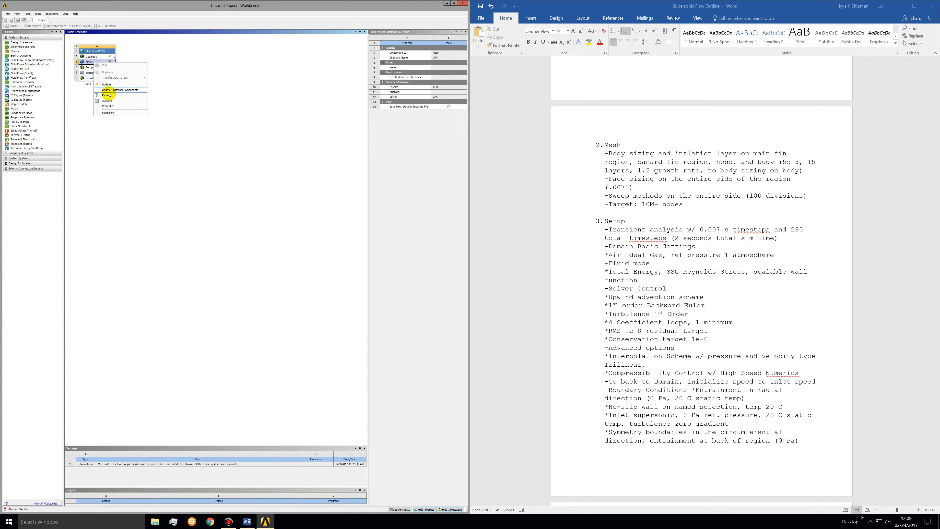
left_click(126, 78)
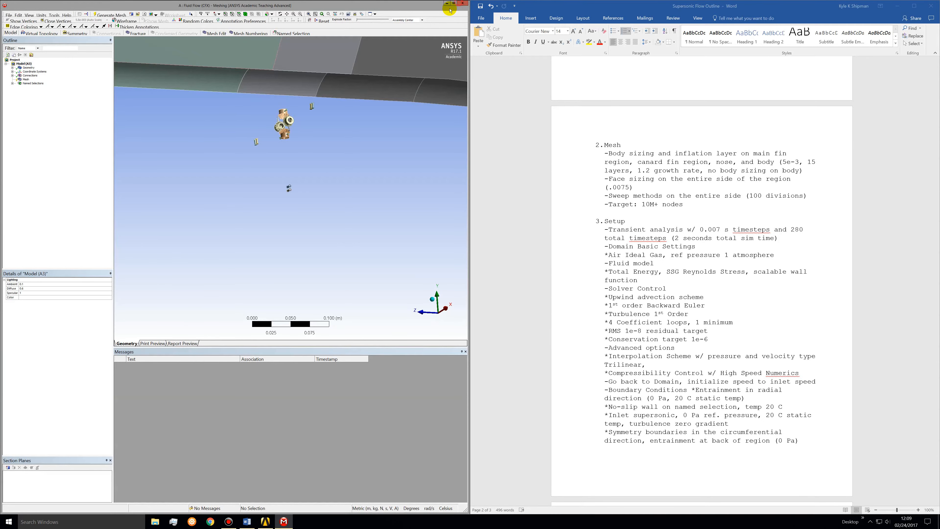
left_click(462, 3)
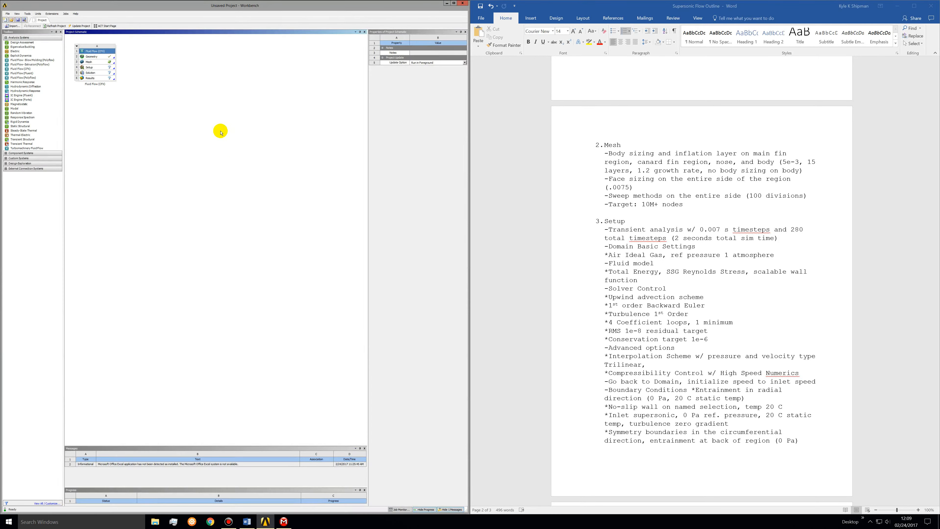
Step: Reset the mesh cell of the Fluid Flow (CFX) system and reopen the mesh
right_click(97, 63)
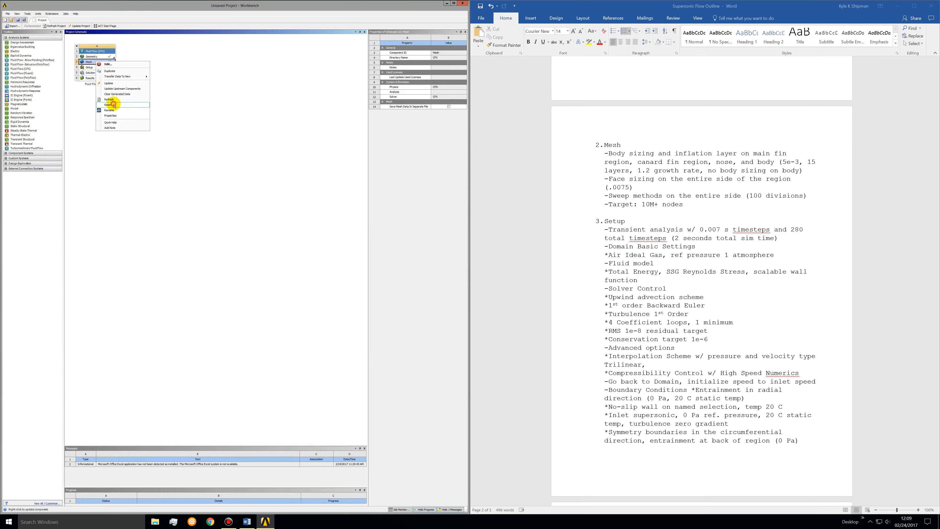
left_click(114, 106)
left_click(242, 268)
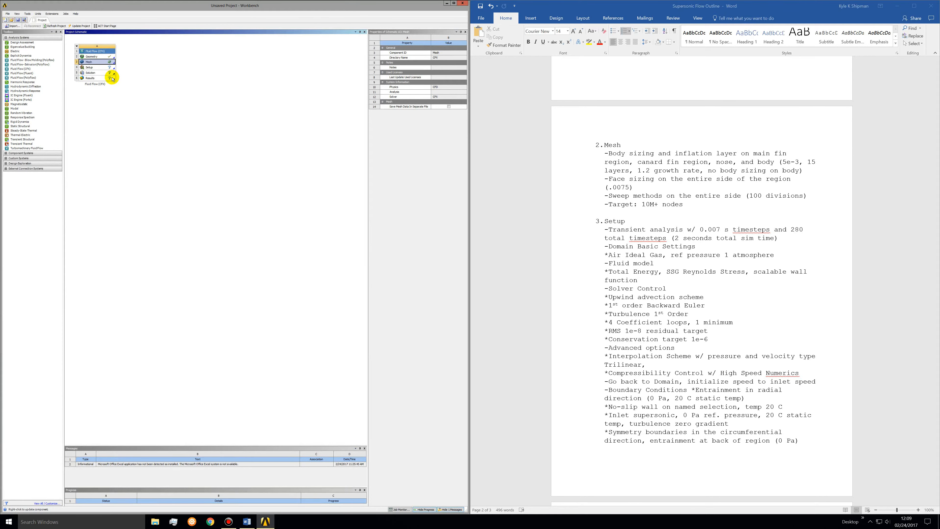
double_click(97, 65)
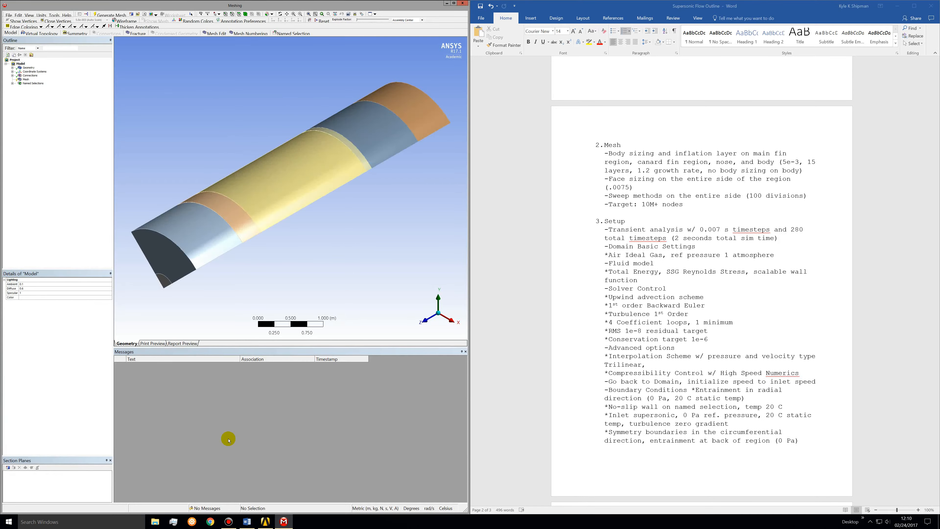
Step: Orient the meshing model to a straight side view of the whole +Y region
left_click(228, 521)
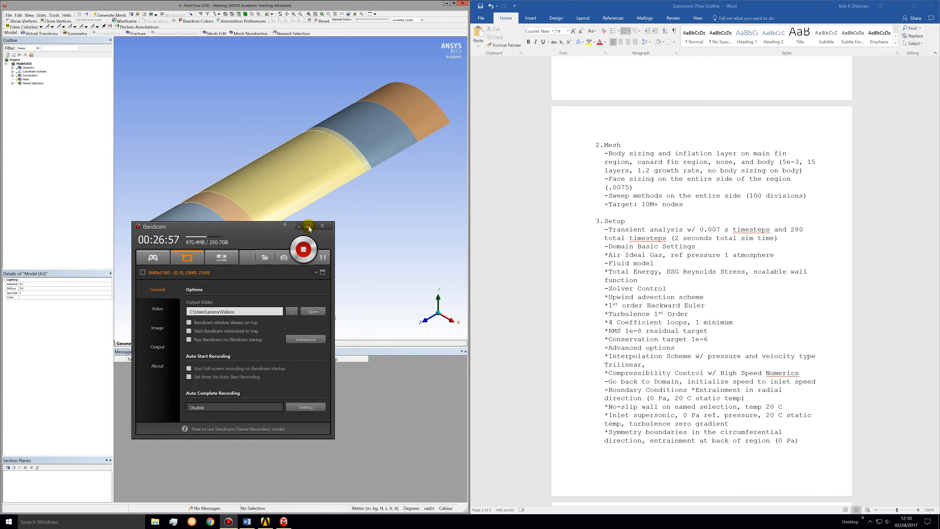
left_click(308, 226)
middle_click_drag(394, 223, 214, 232)
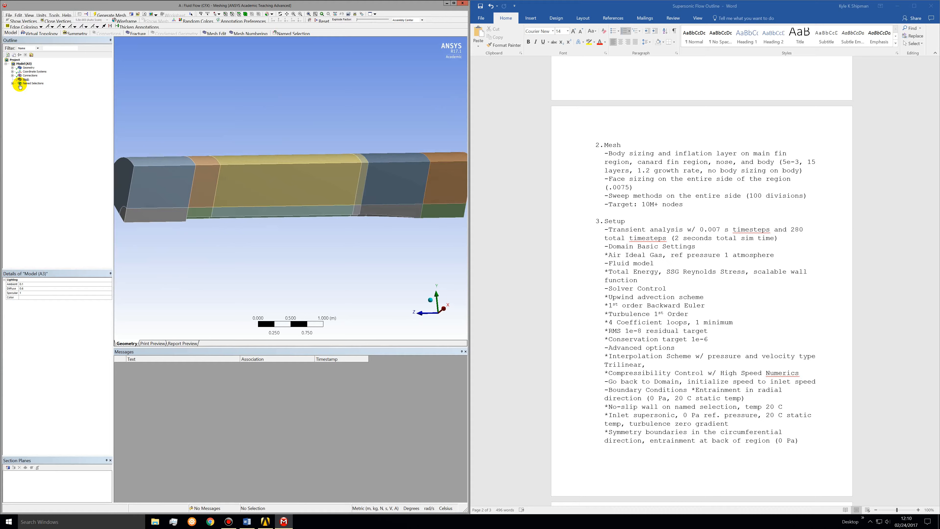
key("3")
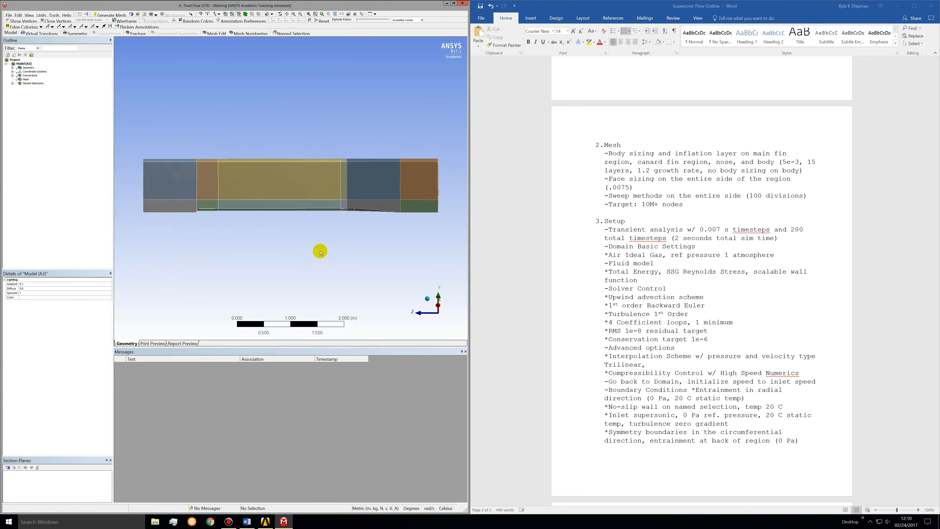
right_click(234, 127)
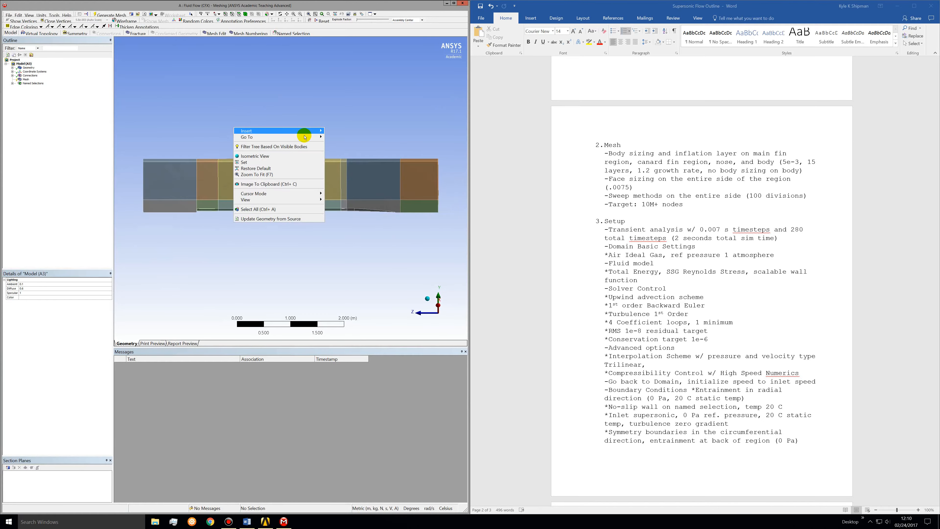
mouse_move(303, 132)
left_click(329, 117)
left_click(308, 254)
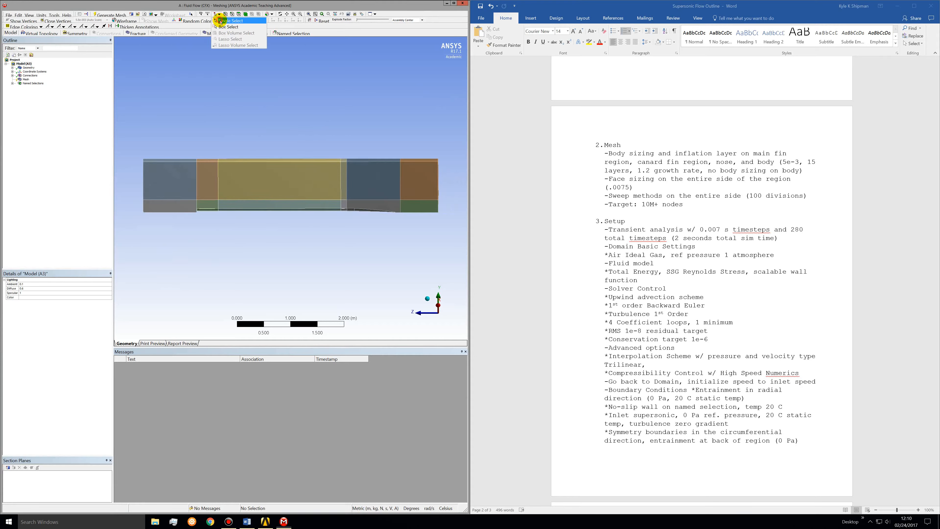
right_click(274, 238)
mouse_move(276, 241)
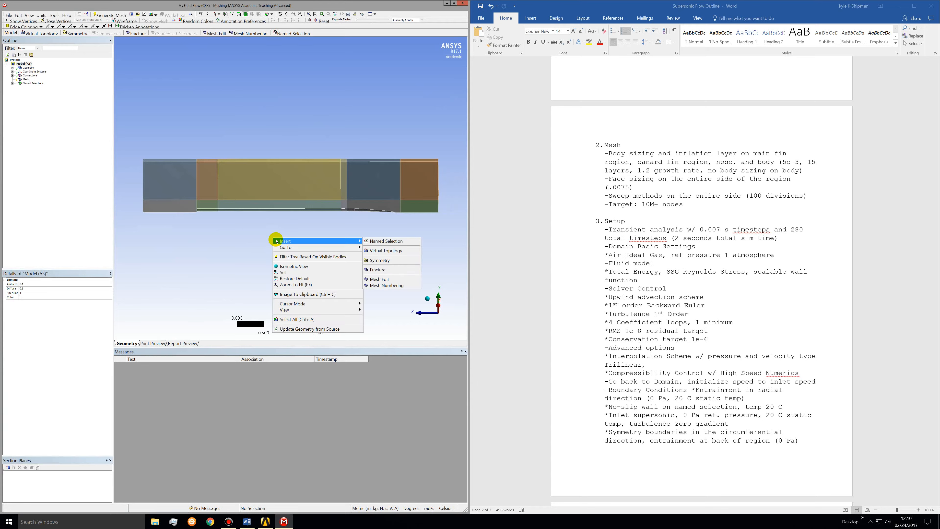
left_click(31, 93)
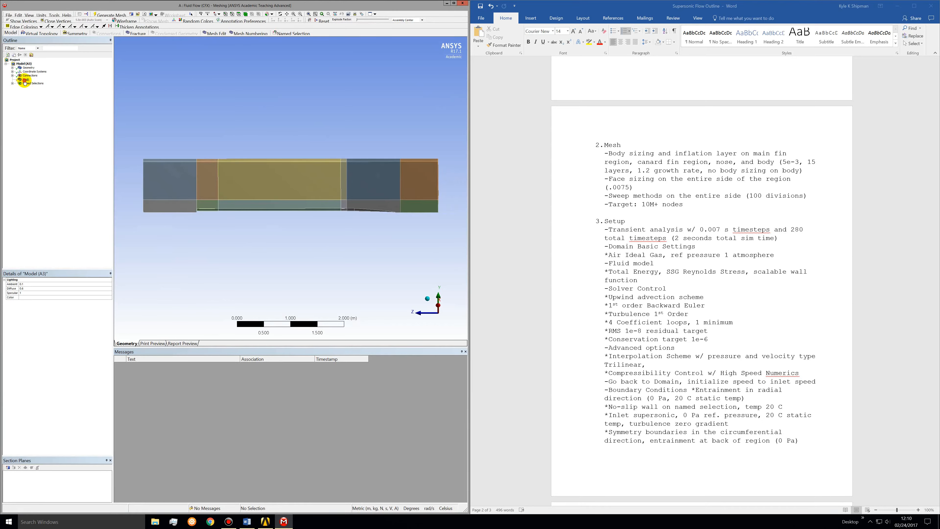
Step: Insert a new sizing control into the mesh
left_click(25, 80)
right_click(25, 81)
mouse_move(37, 84)
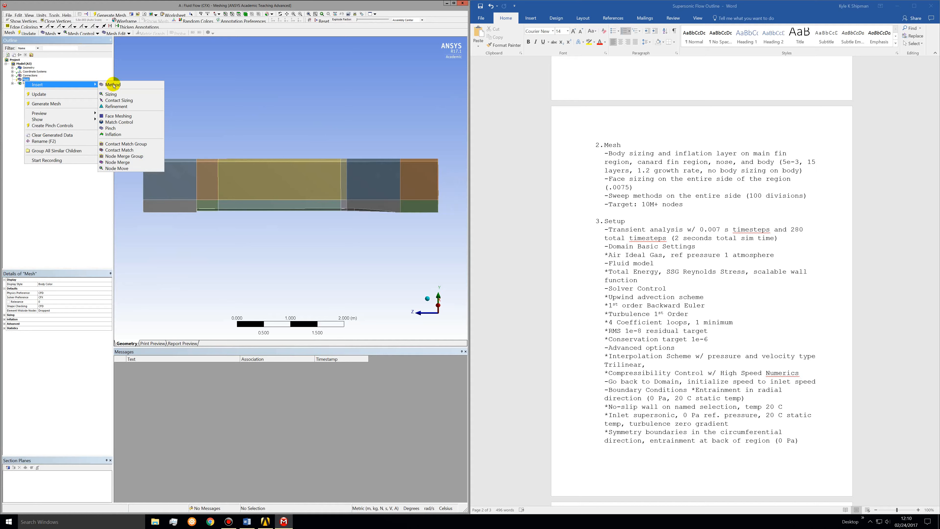
left_click(96, 215)
right_click(243, 265)
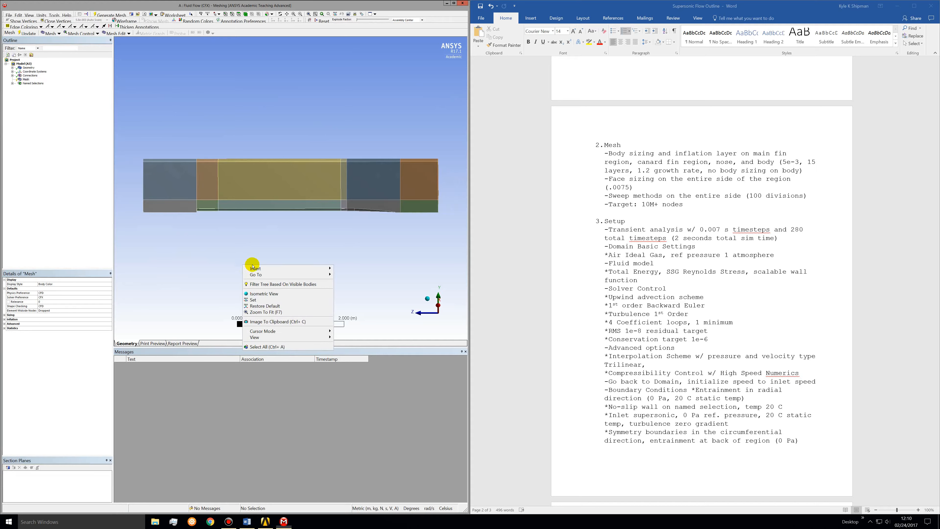
mouse_move(255, 268)
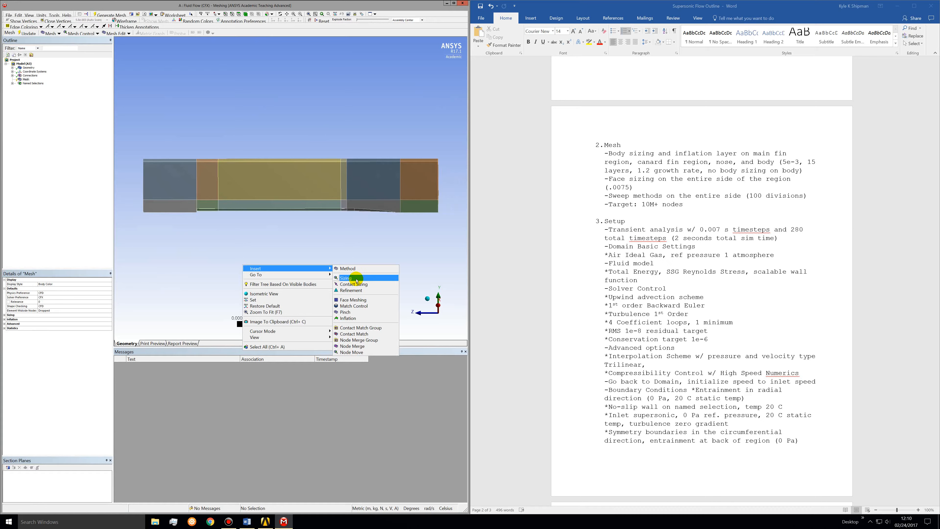
left_click(356, 281)
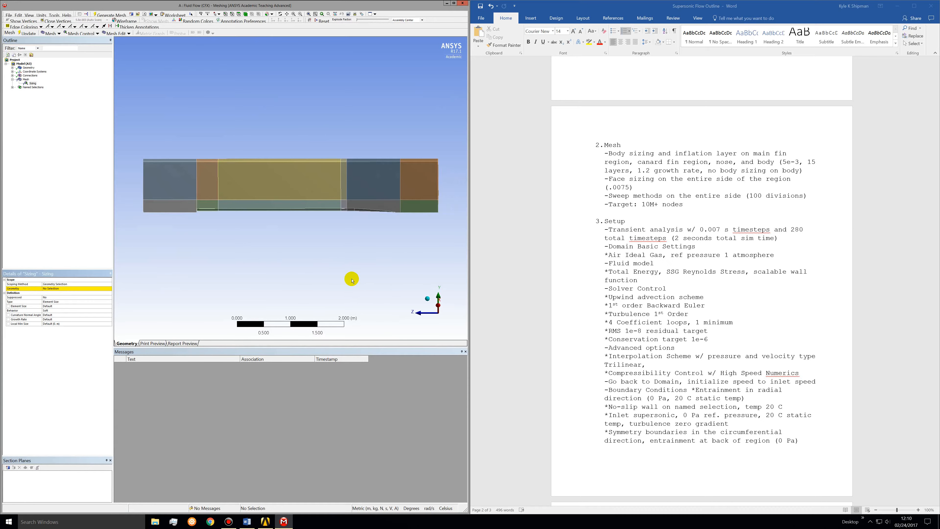
Step: Scope the sizing to all 12 faces on the flat side of the region and set its element size to 7.5e-3 m
left_click(52, 289)
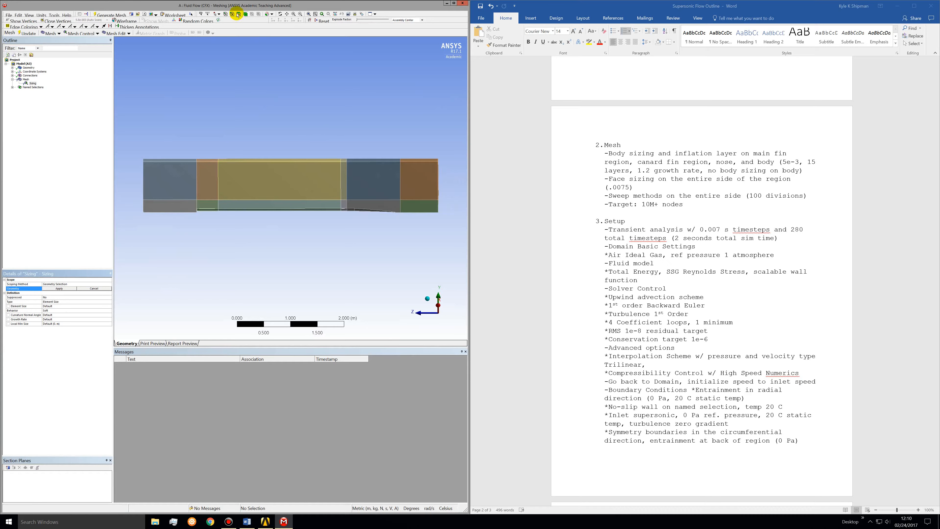
left_click(238, 15)
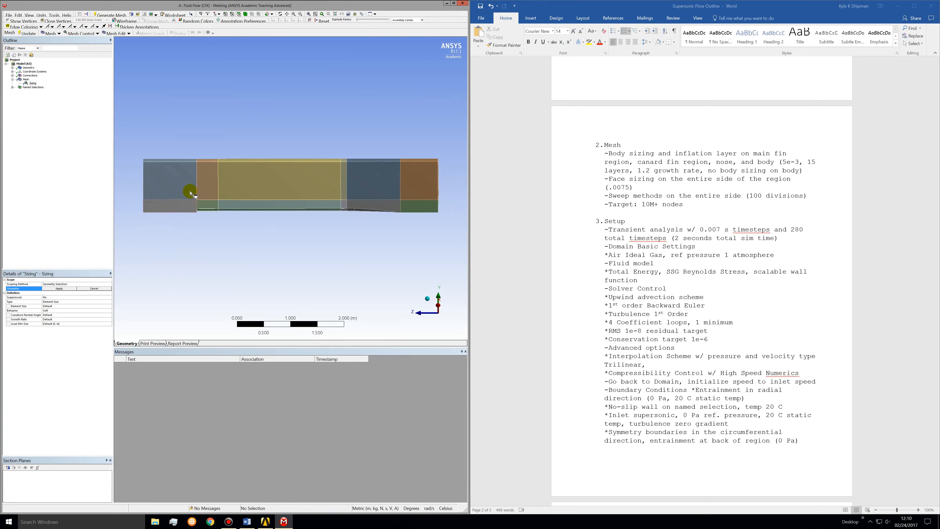
mouse_move(181, 188)
left_mouse_down()
mouse_move(201, 206)
mouse_move(234, 184)
mouse_move(246, 200)
mouse_move(284, 204)
left_mouse_up()
mouse_move(341, 205)
left_mouse_down()
mouse_move(354, 184)
mouse_move(426, 195)
left_mouse_up()
mouse_move(310, 276)
middle_mouse_down()
mouse_move(392, 285)
mouse_move(321, 273)
middle_mouse_up()
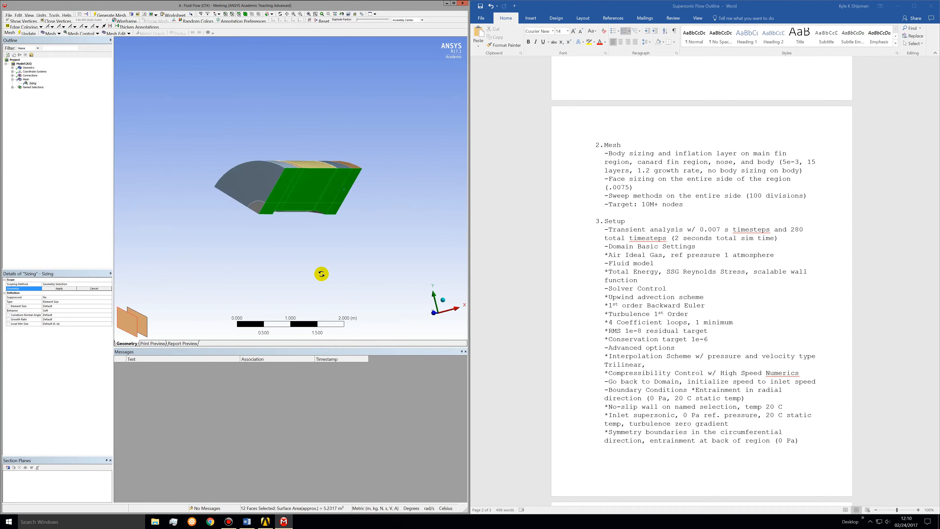
left_click(57, 288)
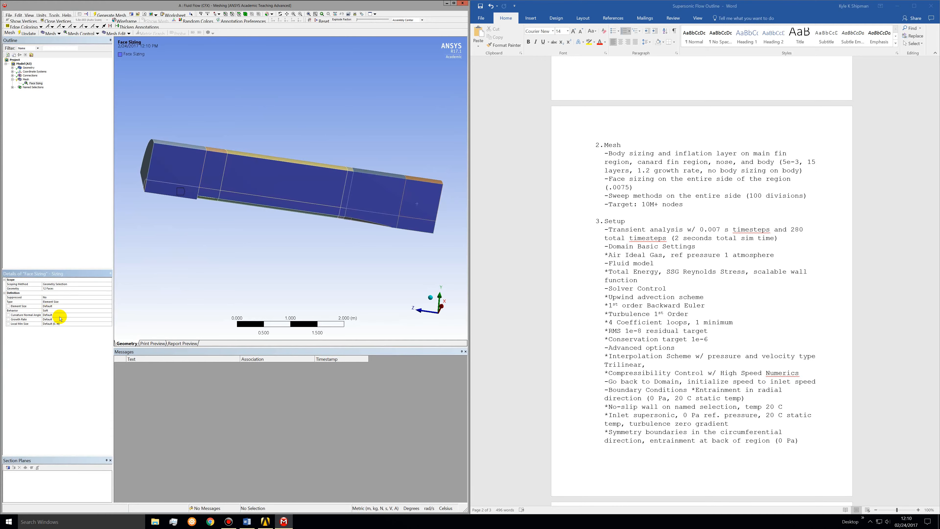
left_click(48, 306)
Step: Insert a second sizing control into the mesh alongside the face sizing
mouse_move(284, 212)
middle_mouse_down()
mouse_move(269, 197)
mouse_move(271, 208)
mouse_move(245, 210)
mouse_move(282, 198)
middle_mouse_up()
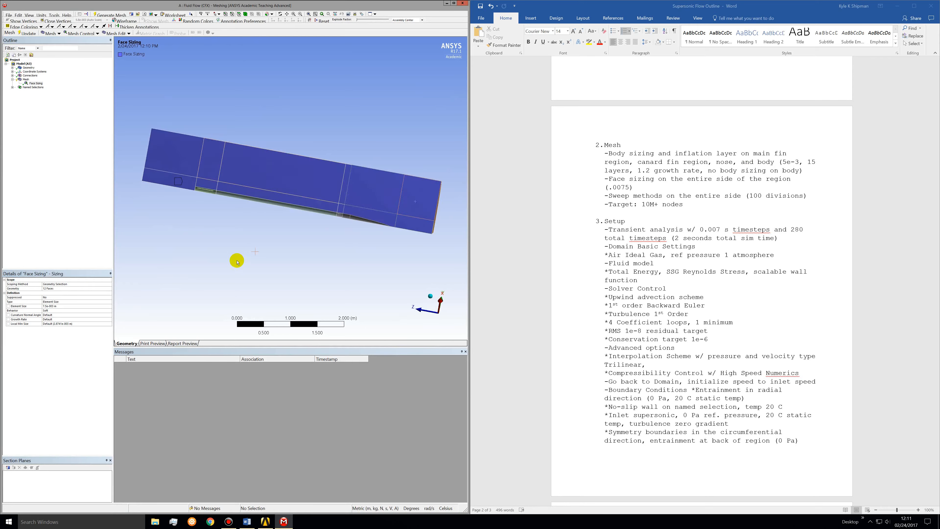
middle_click_drag(241, 250, 206, 181)
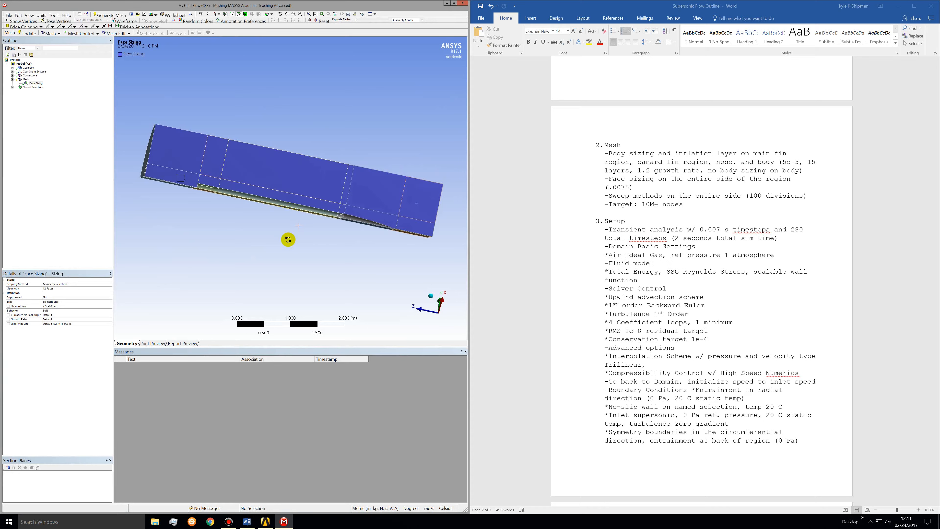
middle_click_drag(288, 239, 285, 244)
right_click(189, 115)
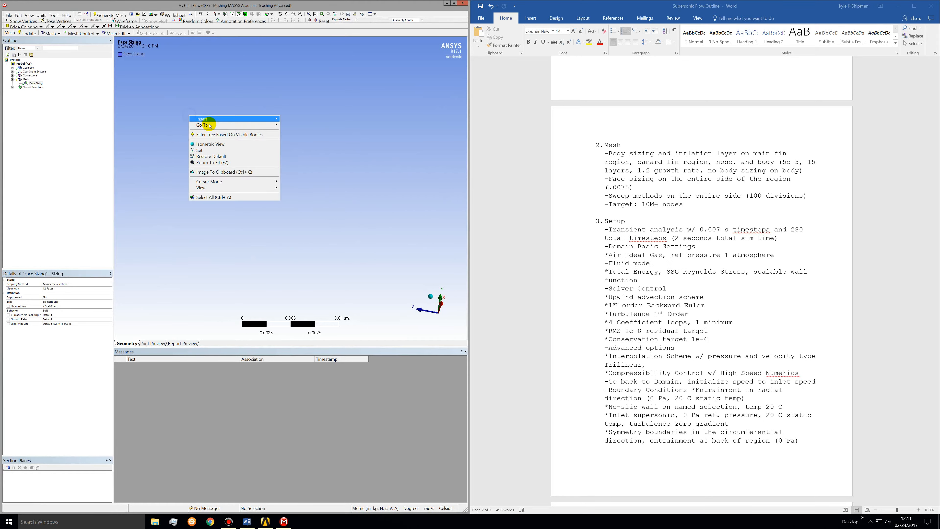
mouse_move(226, 119)
left_click(293, 129)
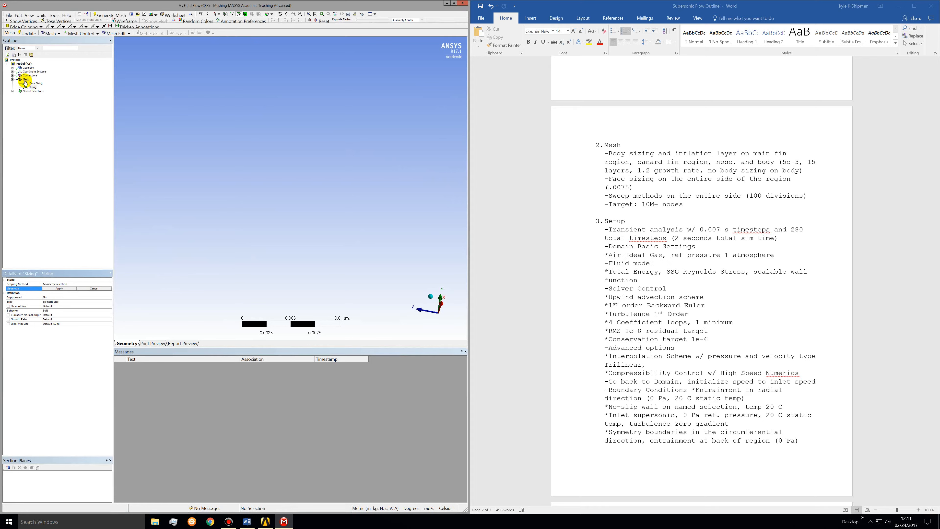
Step: Scope the second sizing to the three inner bodies around the main fin, canard fin and nose, with an element size of 5e-3 m
left_click(26, 79)
left_click(431, 282)
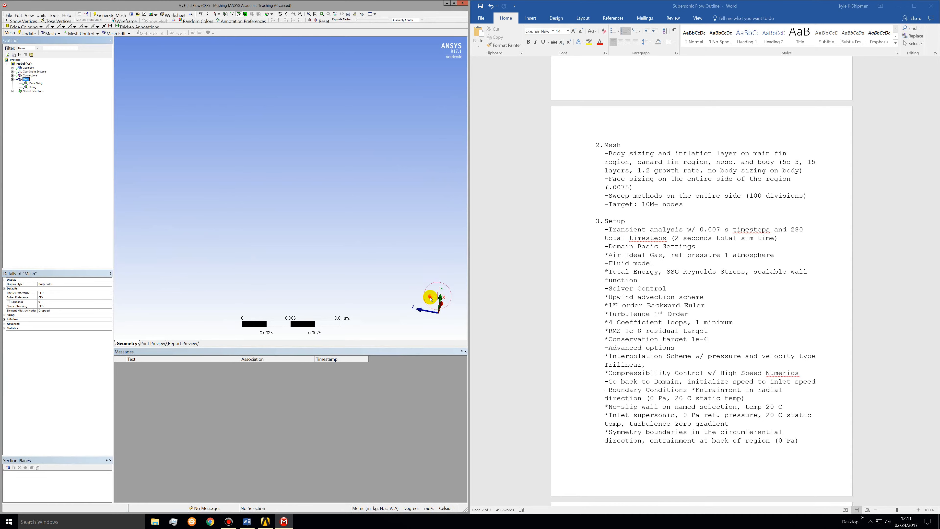
middle_click_drag(373, 257, 339, 217)
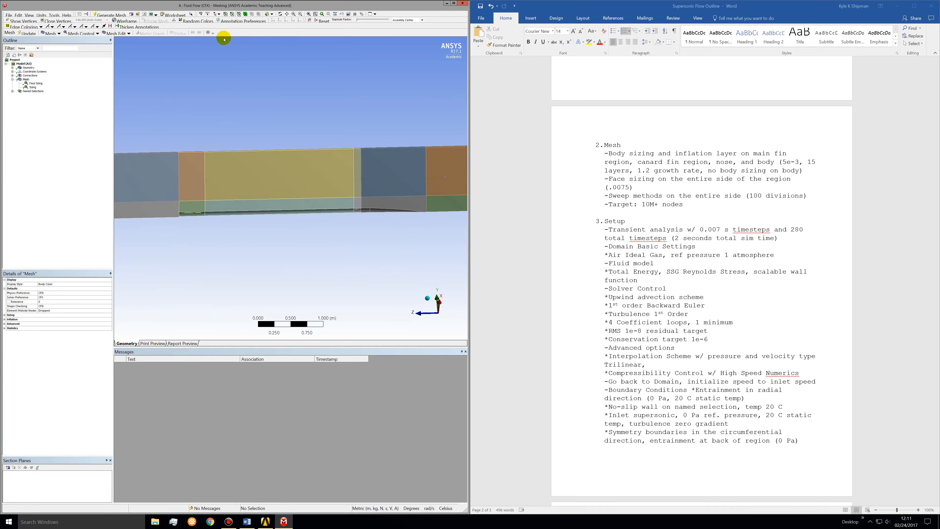
left_click(246, 15)
left_click(197, 213)
left_click(368, 204, "ctrl")
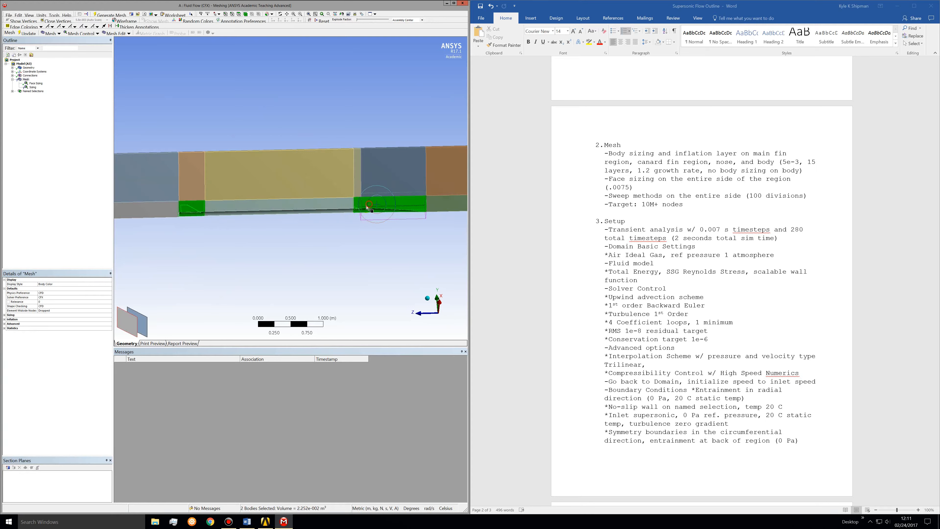
left_click(31, 88)
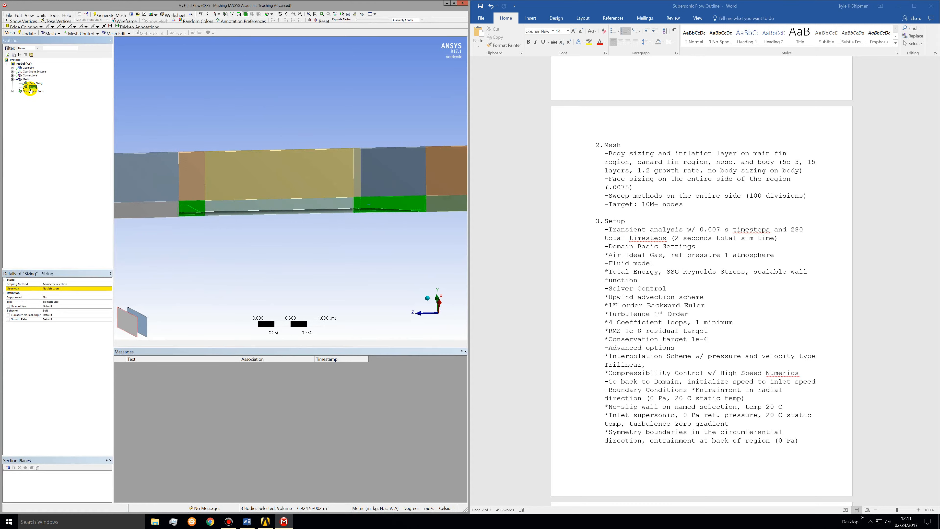
left_click(45, 289)
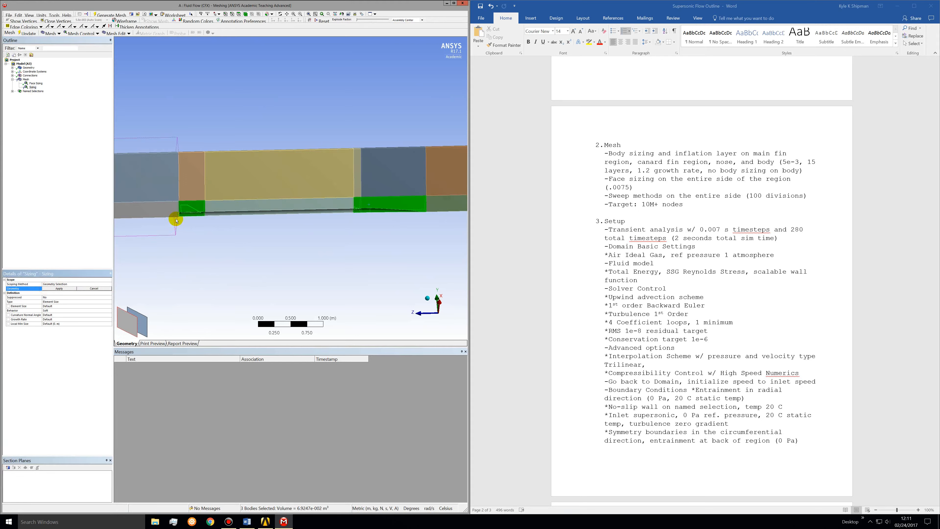
left_click(61, 288)
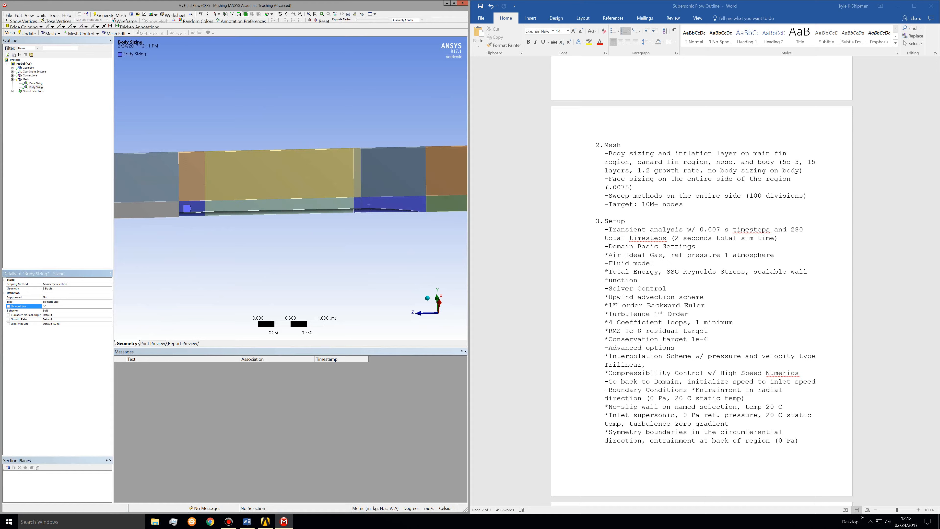
key("Return")
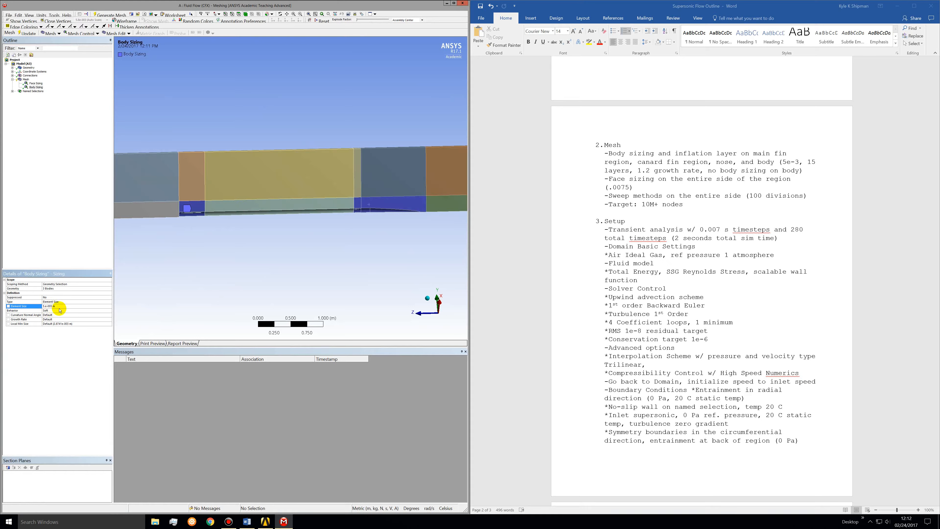